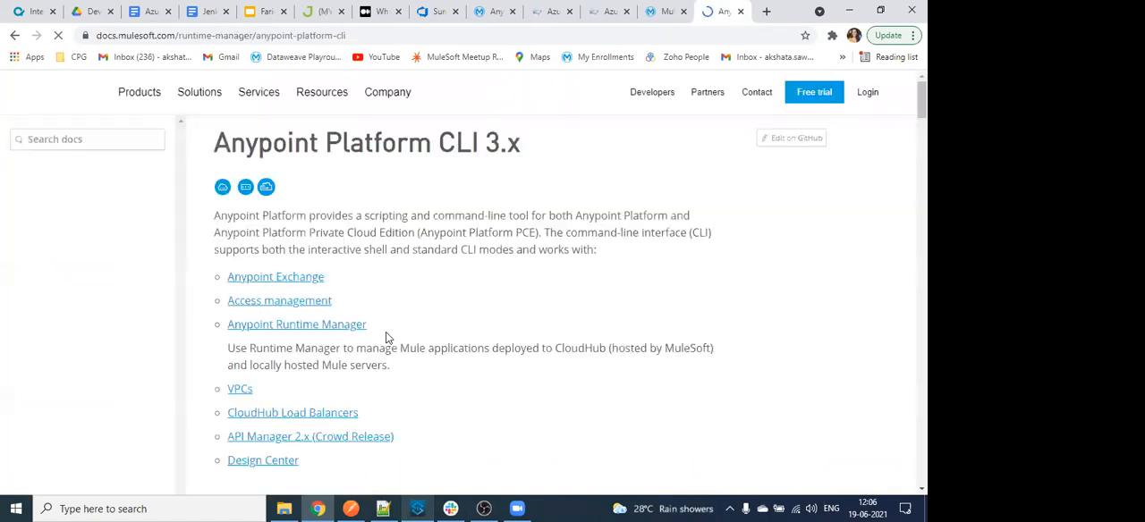
- Skim the Anypoint Platform CLI 3.x documentation through its authentication section, and close the page
{"action": "scroll", "coordinate": [386, 337], "scroll_direction": "down", "scroll_amount": 2}
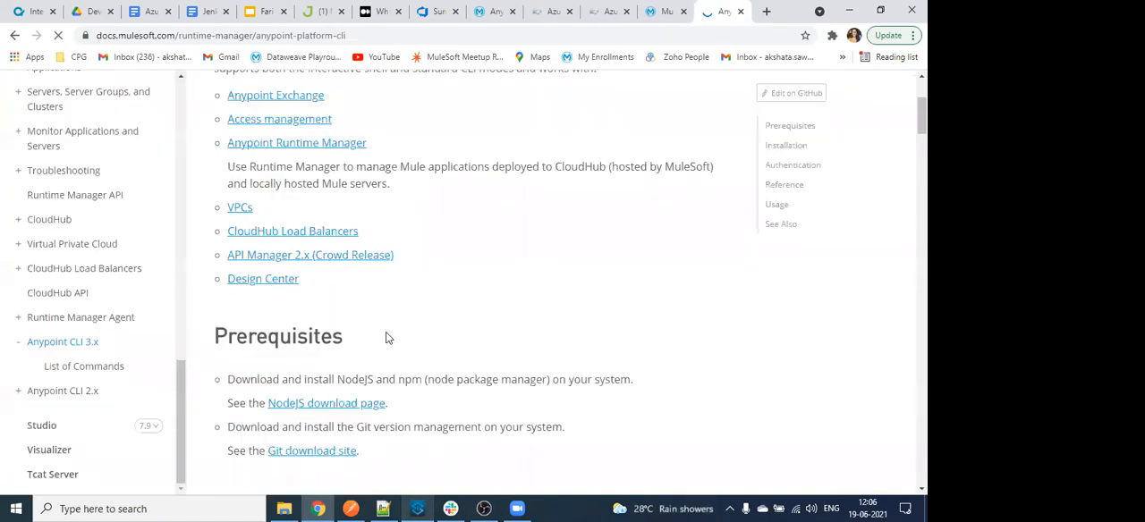
{"action": "scroll", "coordinate": [312, 365], "scroll_direction": "down", "scroll_amount": 1}
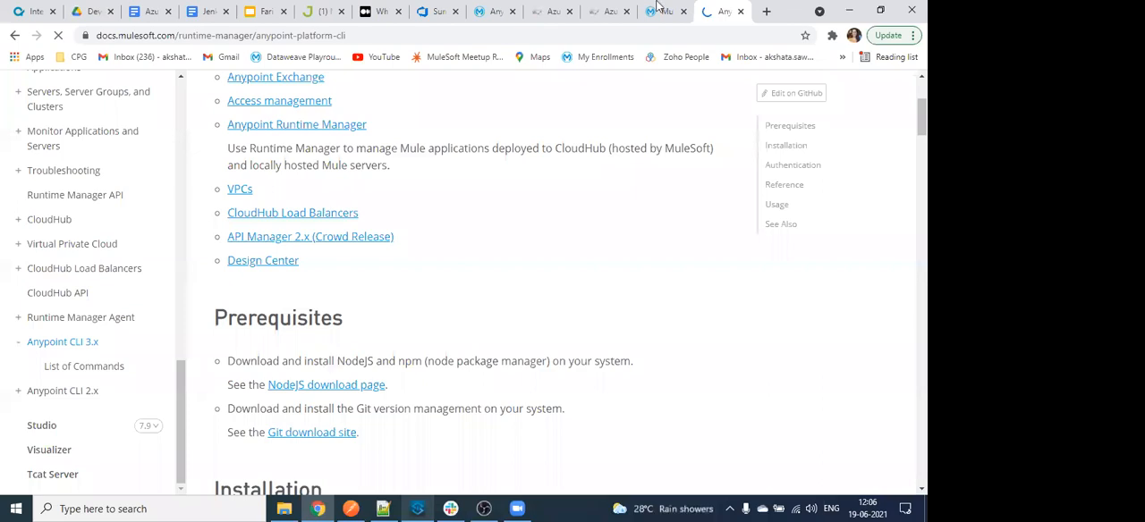
{"action": "left_click", "coordinate": [739, 13]}
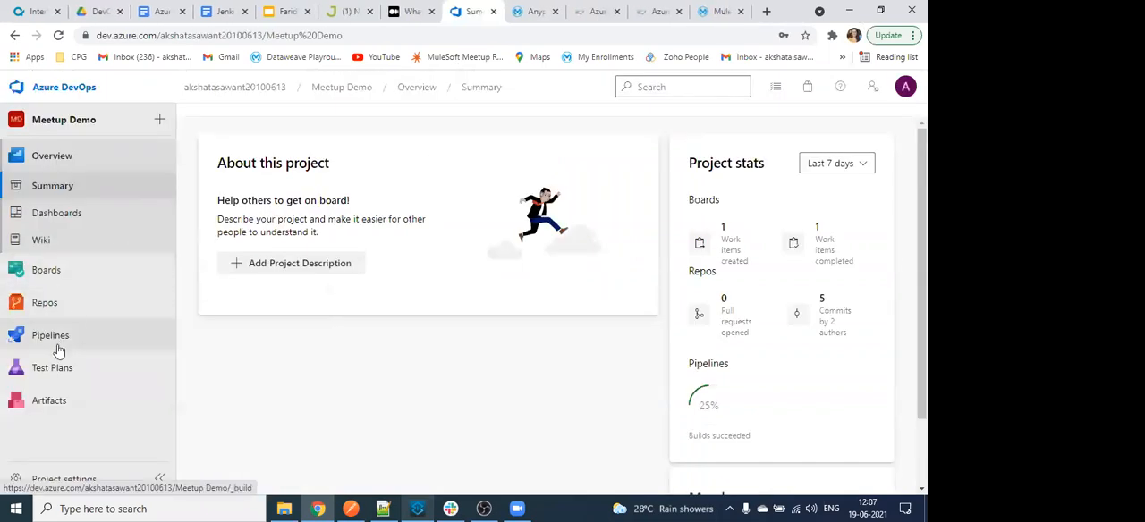
{"action": "mouse_move", "coordinate": [53, 337]}
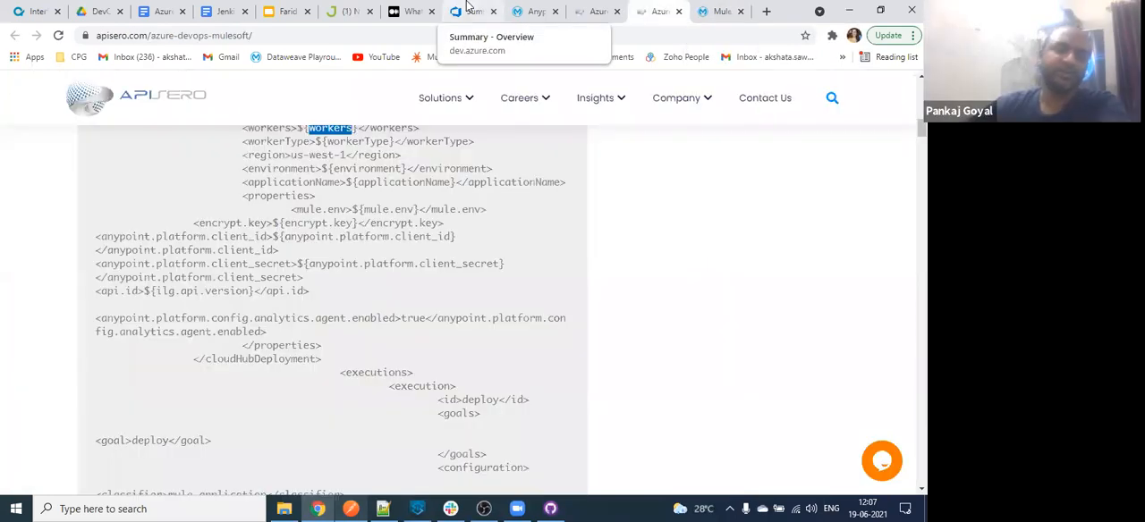
- Switch to the Meetup Demo project in Azure DevOps and look through its Boards area, including the work items and the team board
{"action": "left_click", "coordinate": [468, 9]}
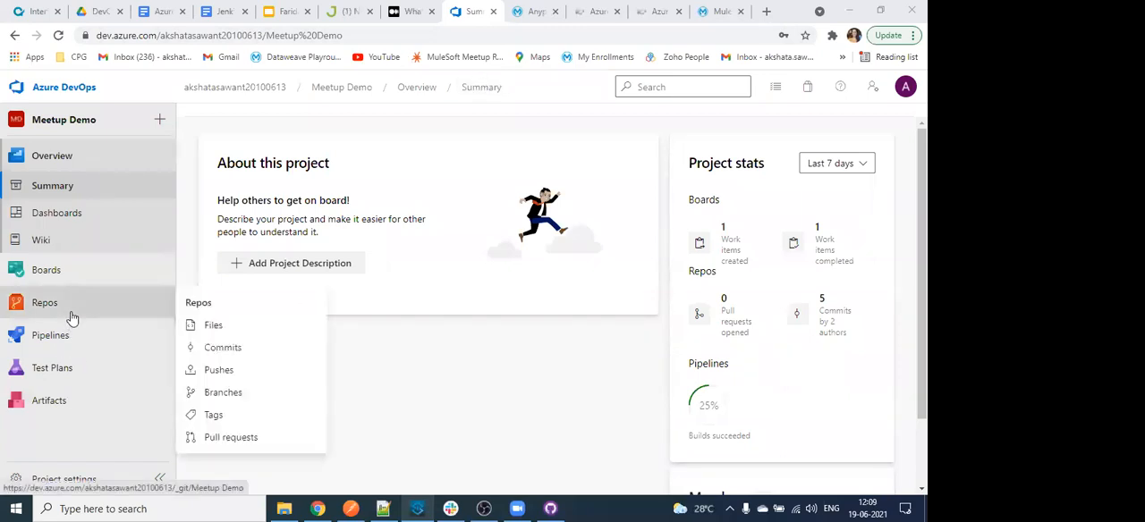
{"action": "left_click", "coordinate": [85, 268]}
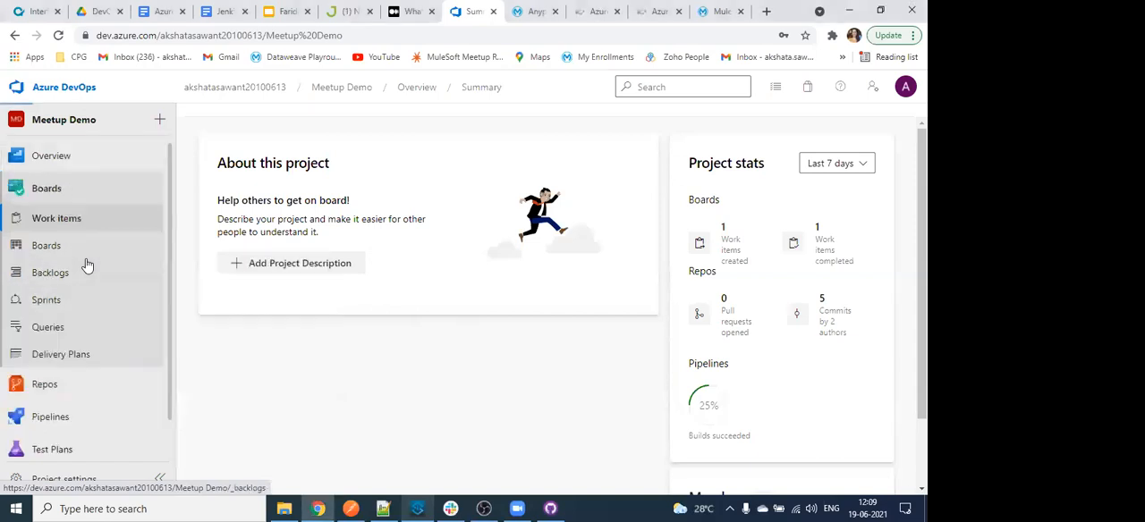
{"action": "left_click", "coordinate": [63, 214]}
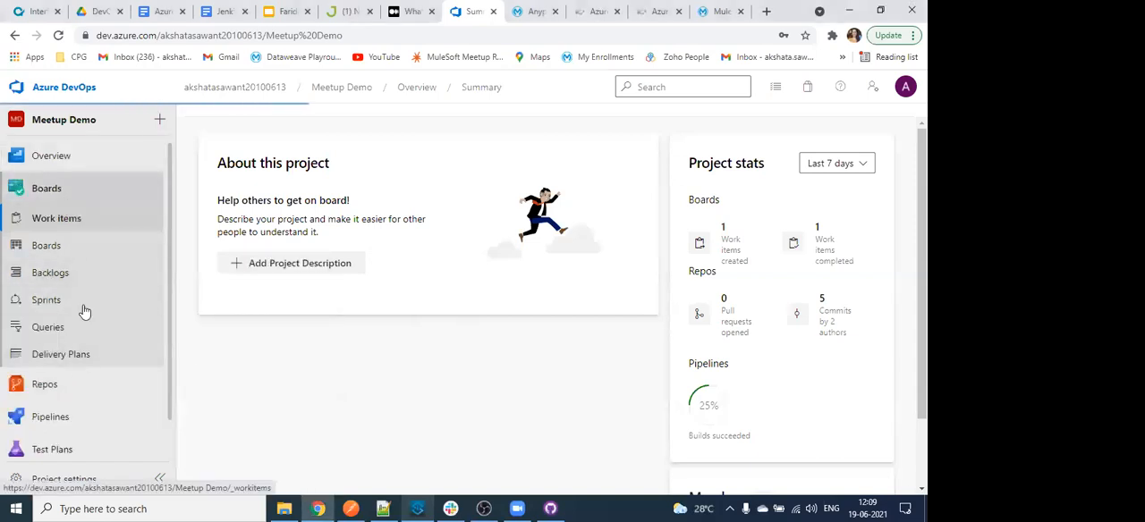
{"action": "left_click", "coordinate": [81, 298]}
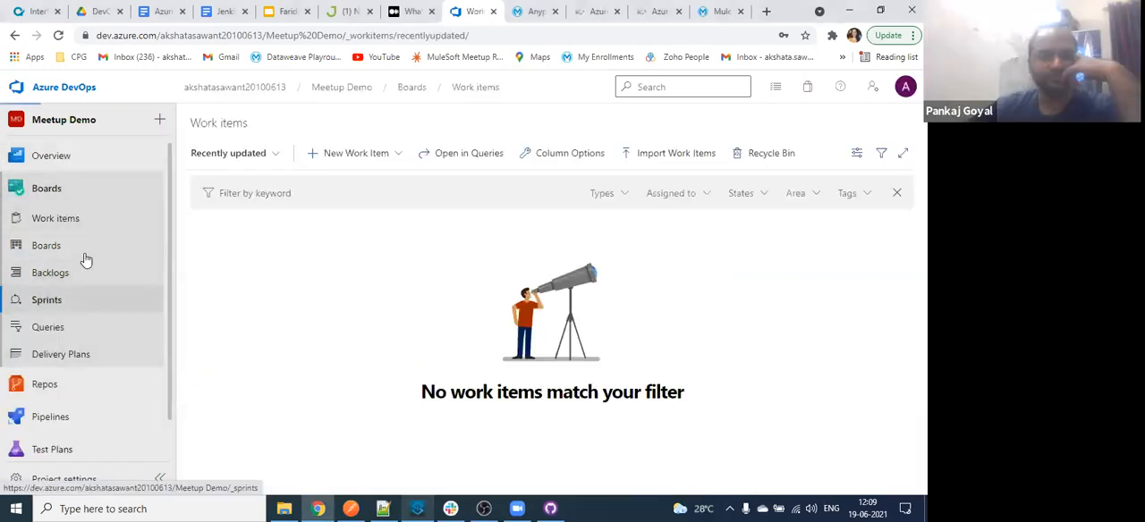
{"action": "left_click", "coordinate": [87, 244]}
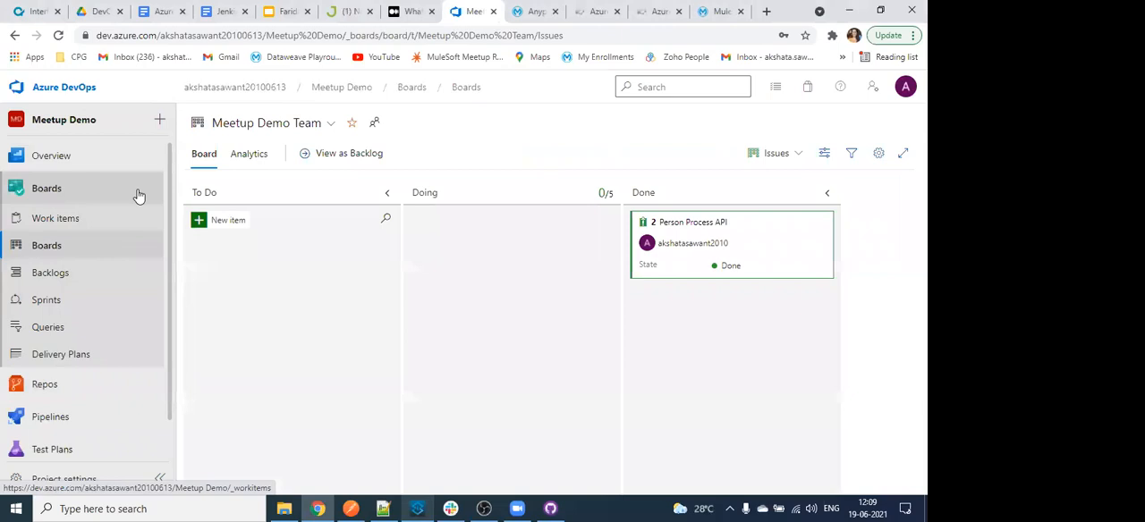
{"action": "left_click", "coordinate": [138, 195]}
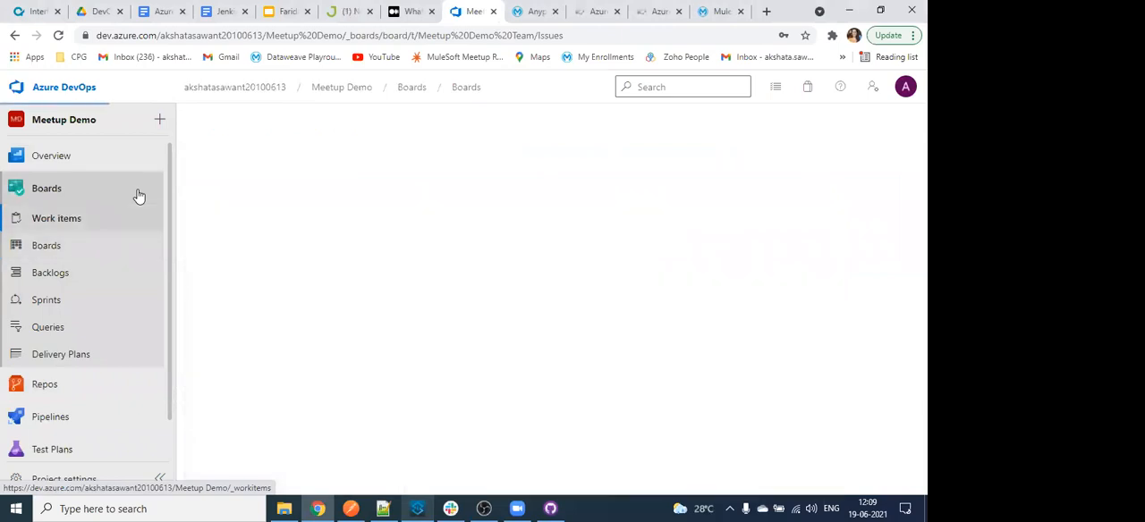
- Open the azure-demo folder in the files of the Meetup Demo repository
{"action": "scroll", "coordinate": [137, 188], "scroll_direction": "down", "scroll_amount": 1}
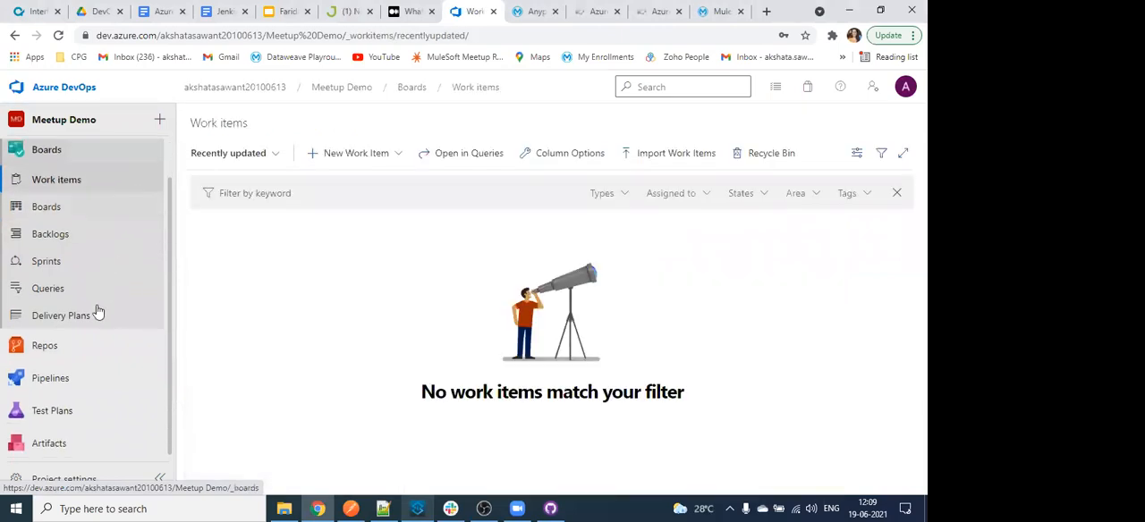
{"action": "left_click", "coordinate": [71, 351]}
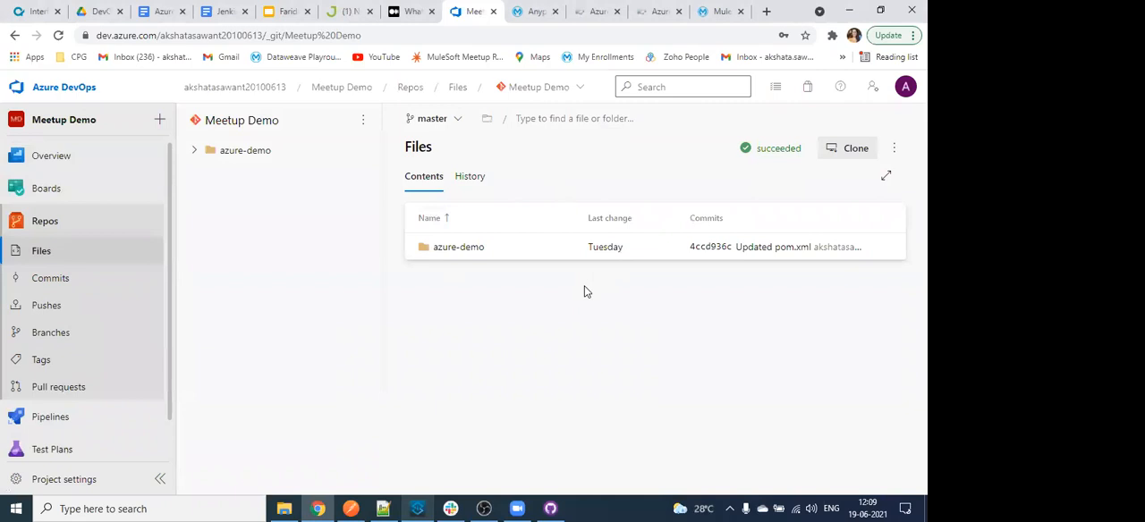
{"action": "left_click", "coordinate": [484, 252]}
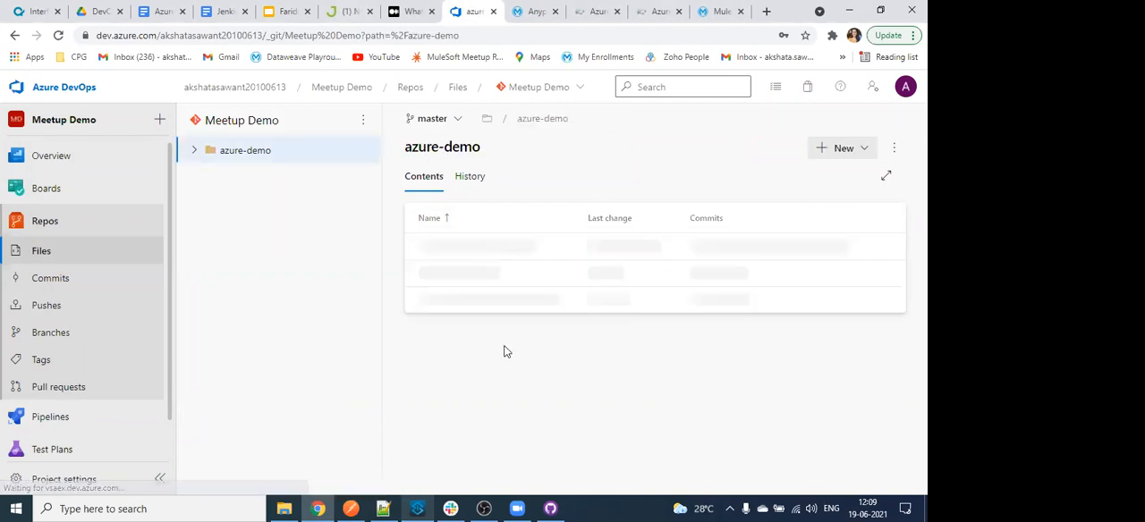
- Switch to Anypoint Studio and inspect the Set Payload and Logger components in the azure-demo flow
{"action": "left_click", "coordinate": [420, 508]}
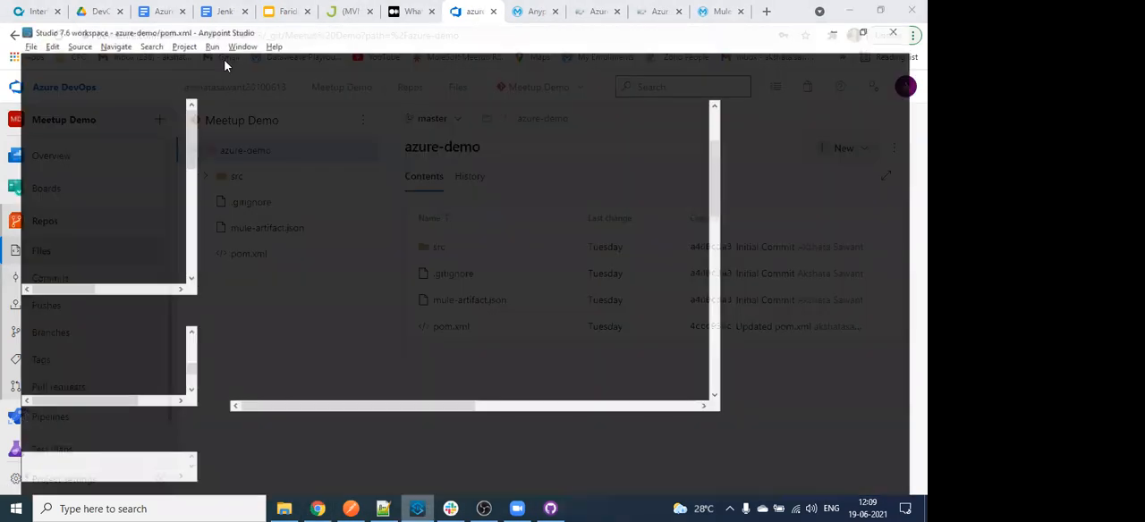
{"action": "left_click", "coordinate": [225, 64]}
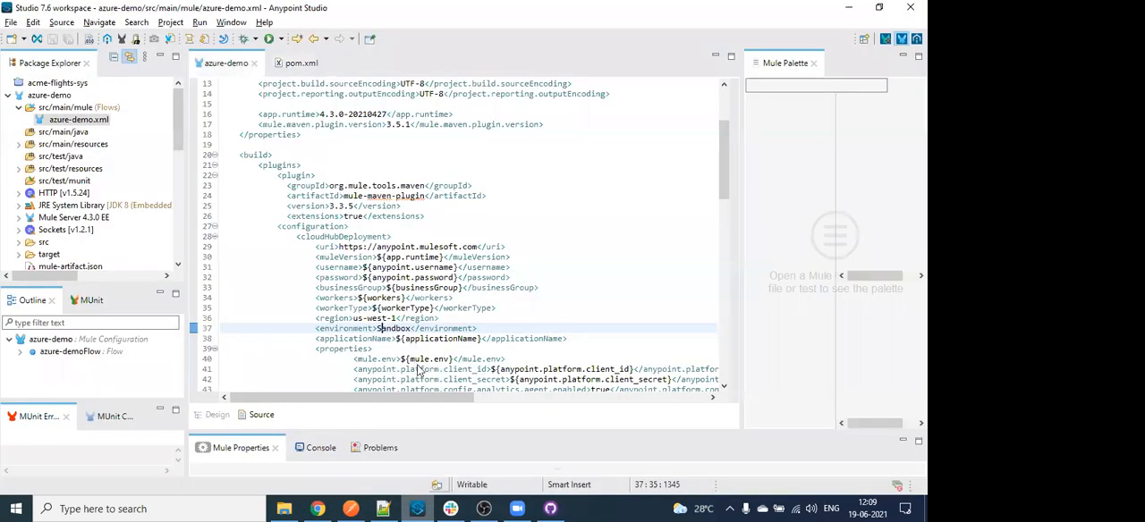
{"action": "left_click_drag", "start_coordinate": [621, 429], "coordinate": [599, 244]}
{"action": "left_click", "coordinate": [296, 121]}
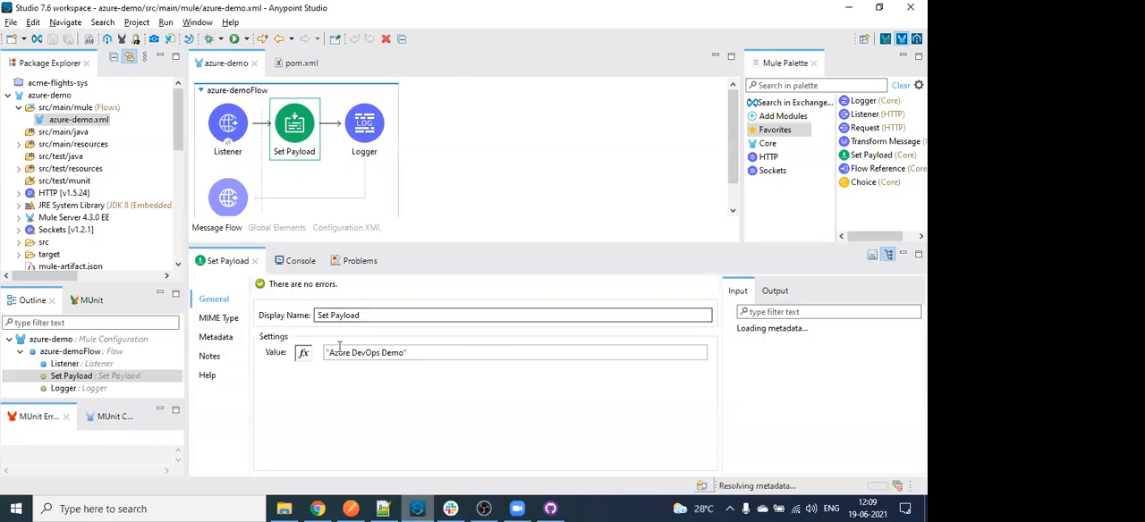
{"action": "left_click", "coordinate": [361, 139]}
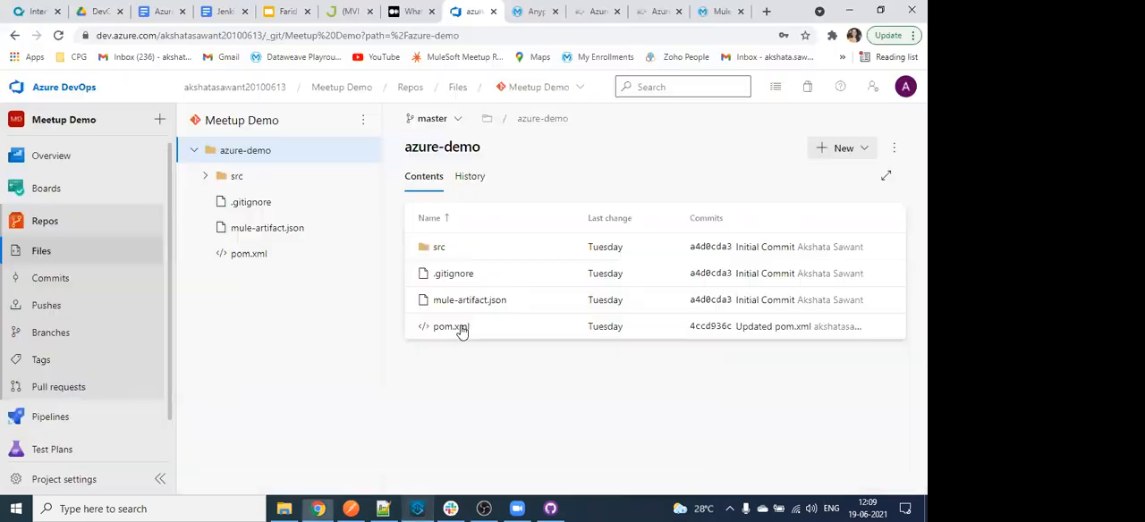
- Switch back to Azure DevOps and open the azure-demo folder's pom.xml at its cloudHubDeployment configuration
{"action": "key", "text": "alt+Tab"}
{"action": "left_click", "coordinate": [460, 328]}
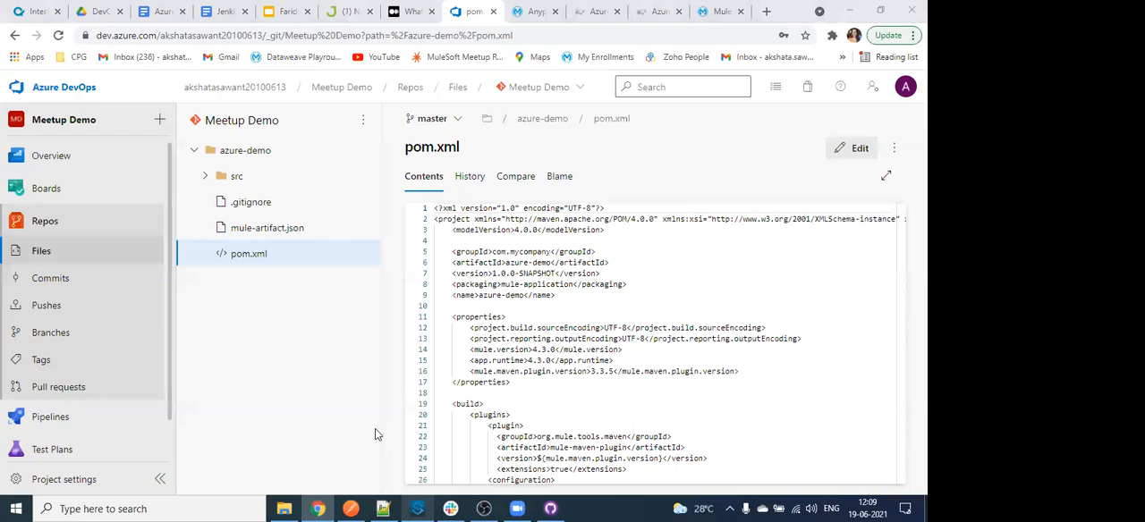
{"action": "scroll", "coordinate": [516, 415], "scroll_direction": "down", "scroll_amount": 3}
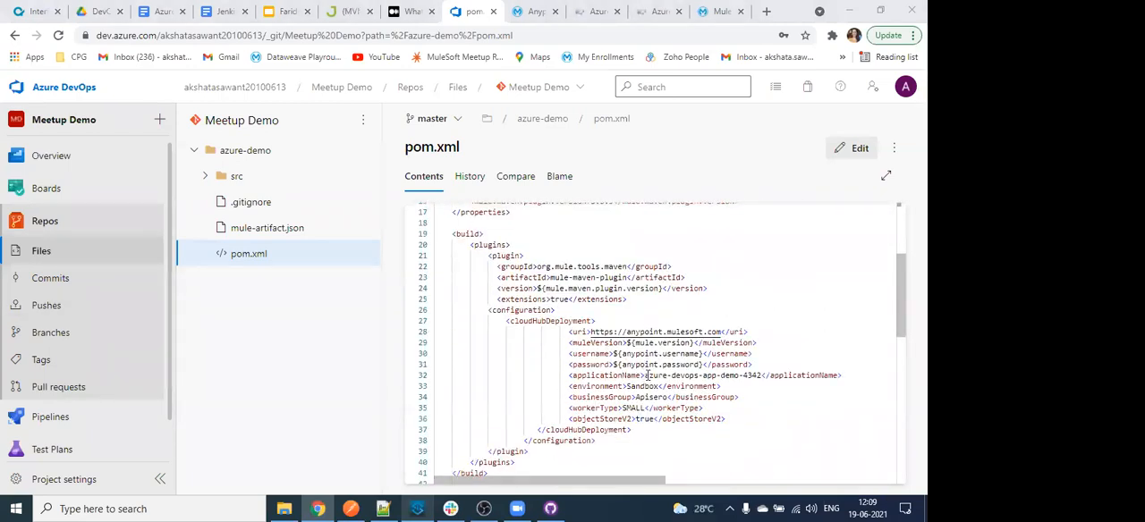
{"action": "left_click", "coordinate": [760, 367]}
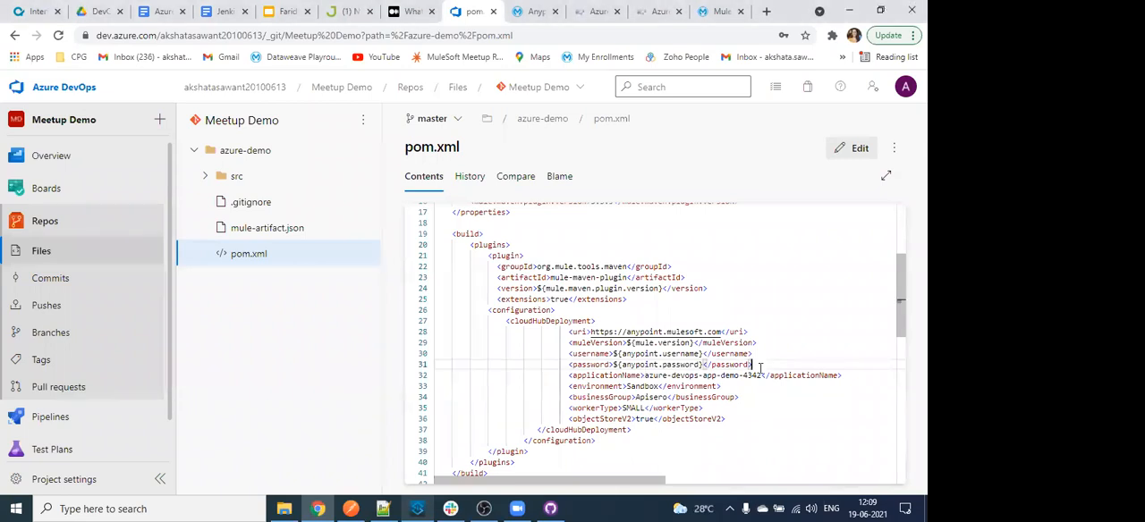
- Edit pom.xml and change the applicationName in the cloudHubDeployment configuration to azure-devops-app-demo-faridabad
{"action": "left_click", "coordinate": [852, 150]}
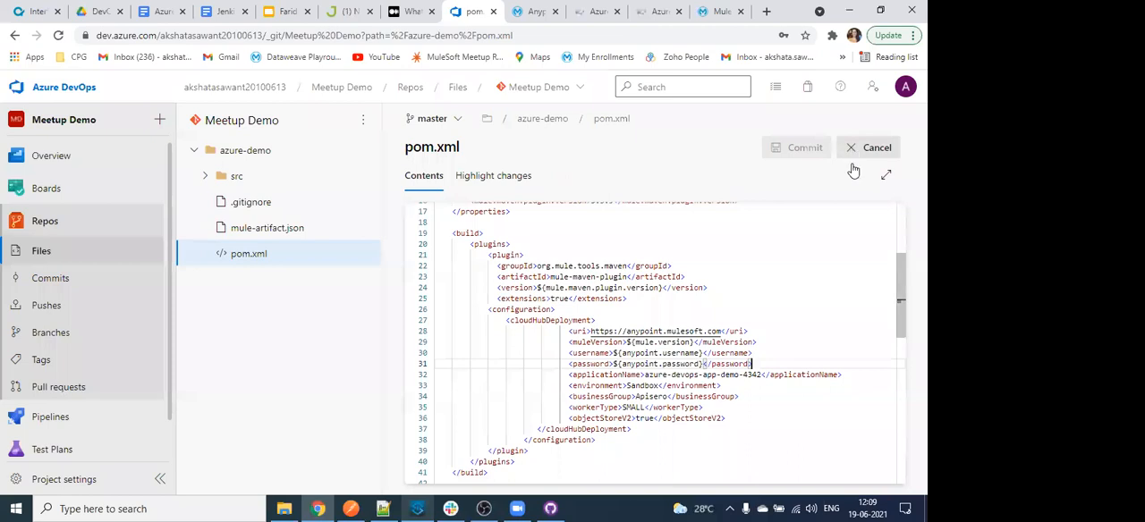
{"action": "left_click", "coordinate": [760, 376]}
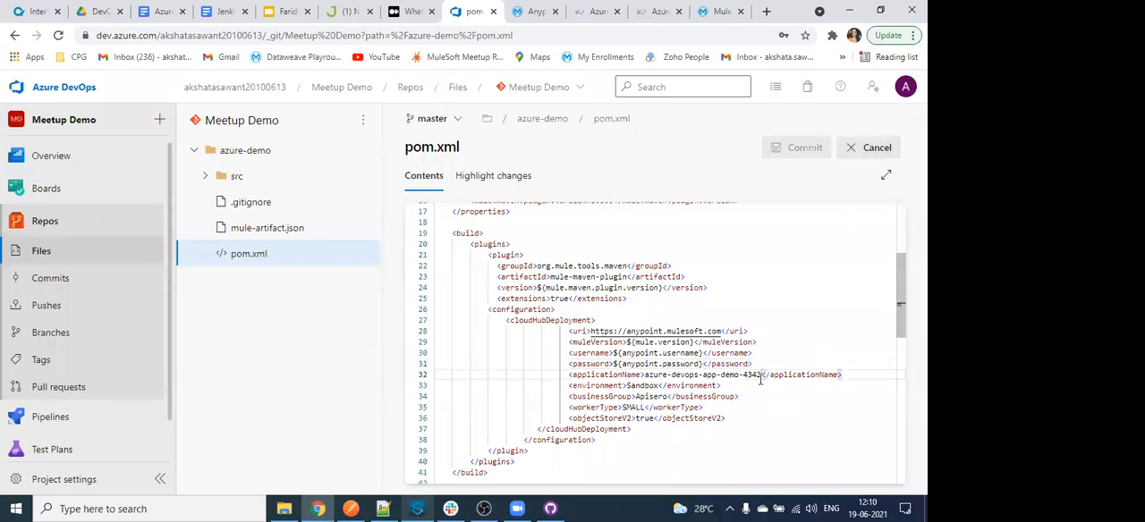
{"action": "key", "text": "BackSpace"}
{"action": "key", "text": "BackSpace"}
{"action": "key", "text": "BackSpace"}
{"action": "key", "text": "BackSpace"}
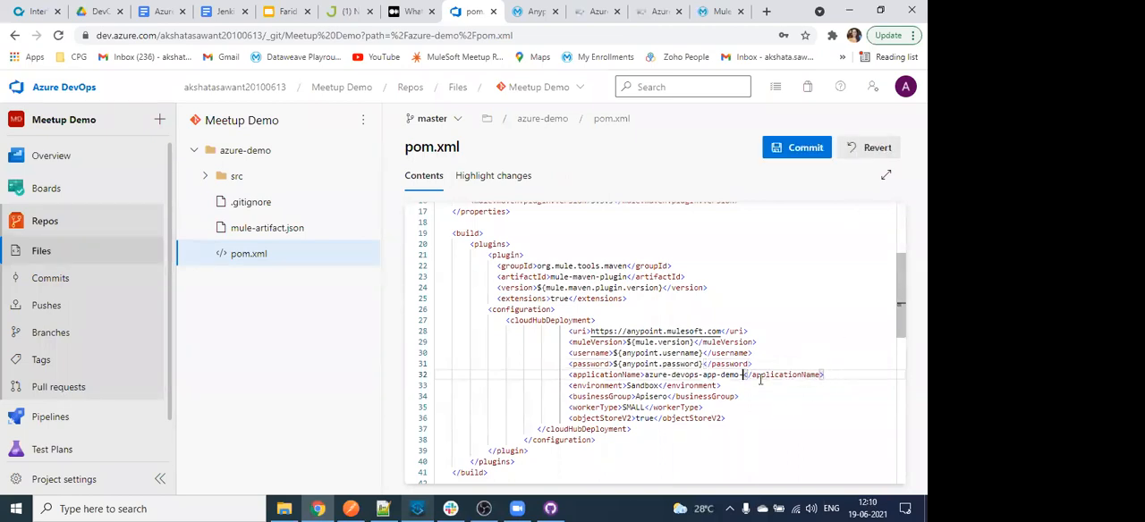
{"action": "type", "text": "faridab"}
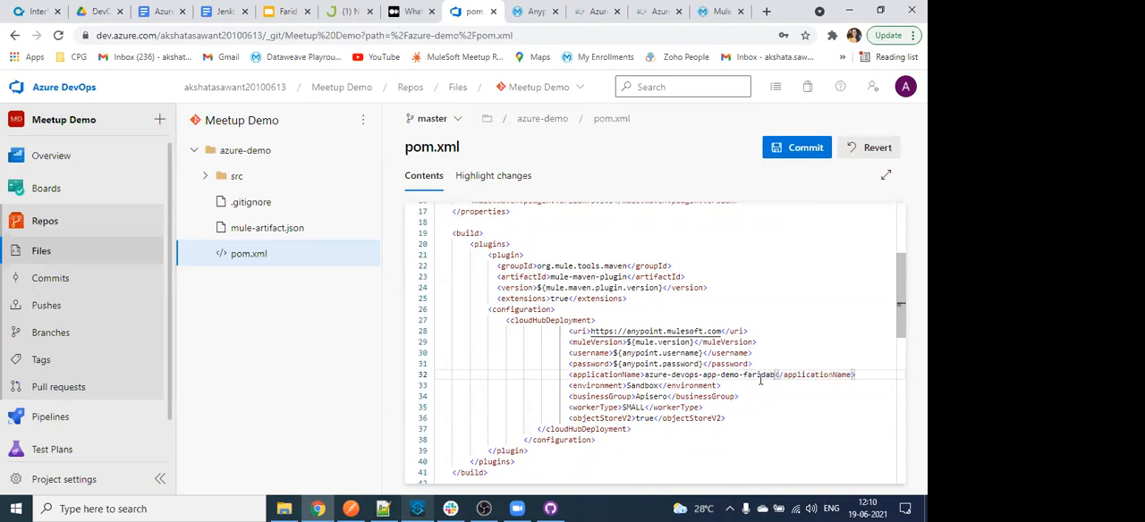
{"action": "type", "text": "ad"}
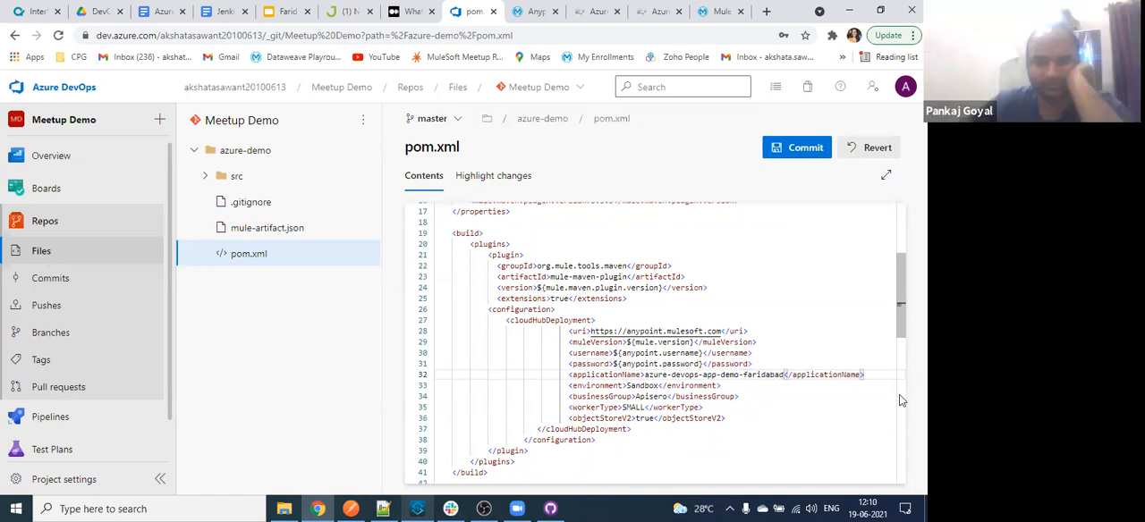
- Commit the pom.xml edit to the master branch with the comment "Updated pom.xml"
{"action": "scroll", "coordinate": [657, 251], "scroll_direction": "down", "scroll_amount": 2}
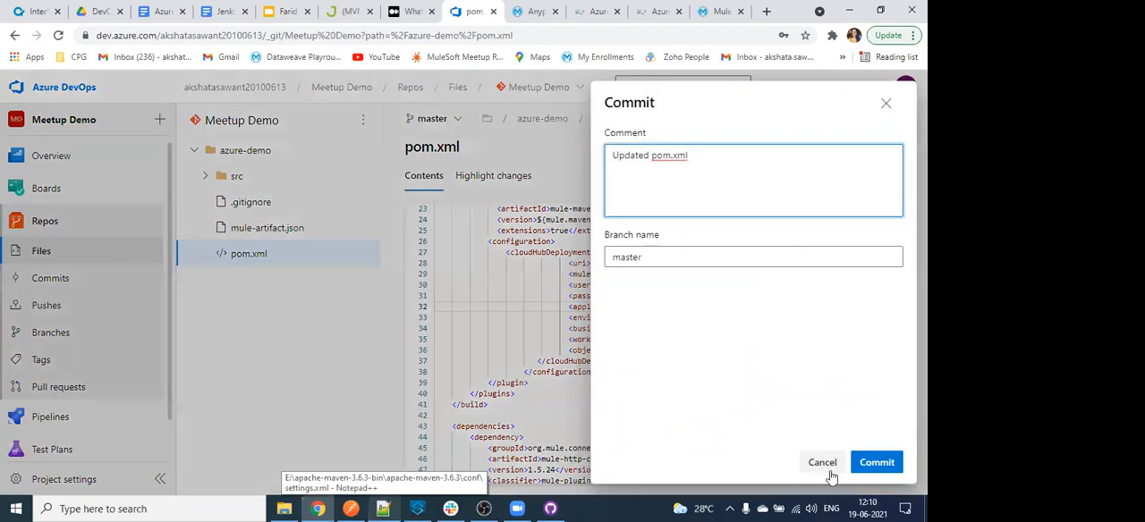
{"action": "left_click", "coordinate": [886, 465]}
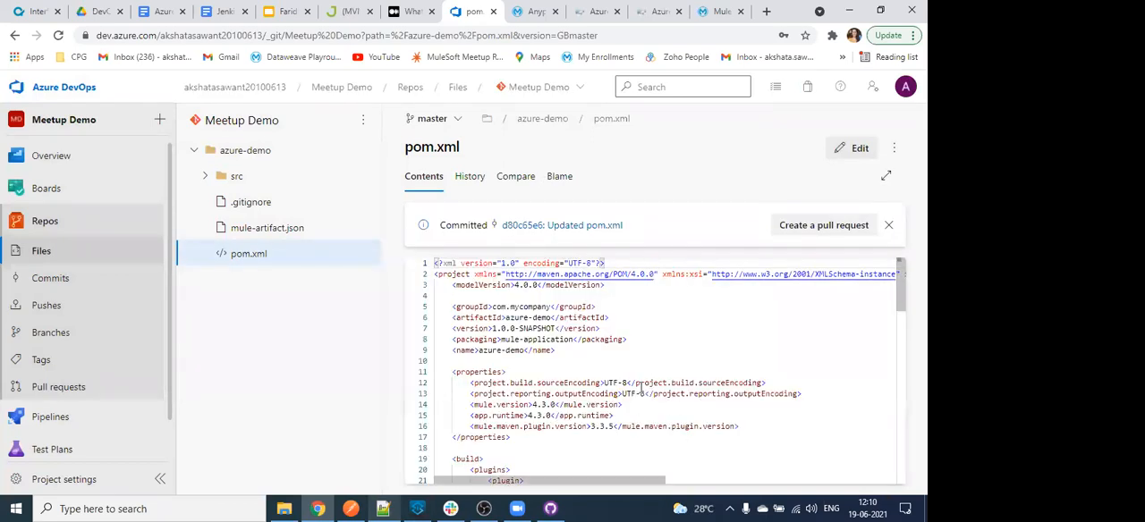
{"action": "scroll", "coordinate": [651, 385], "scroll_direction": "down", "scroll_amount": 5}
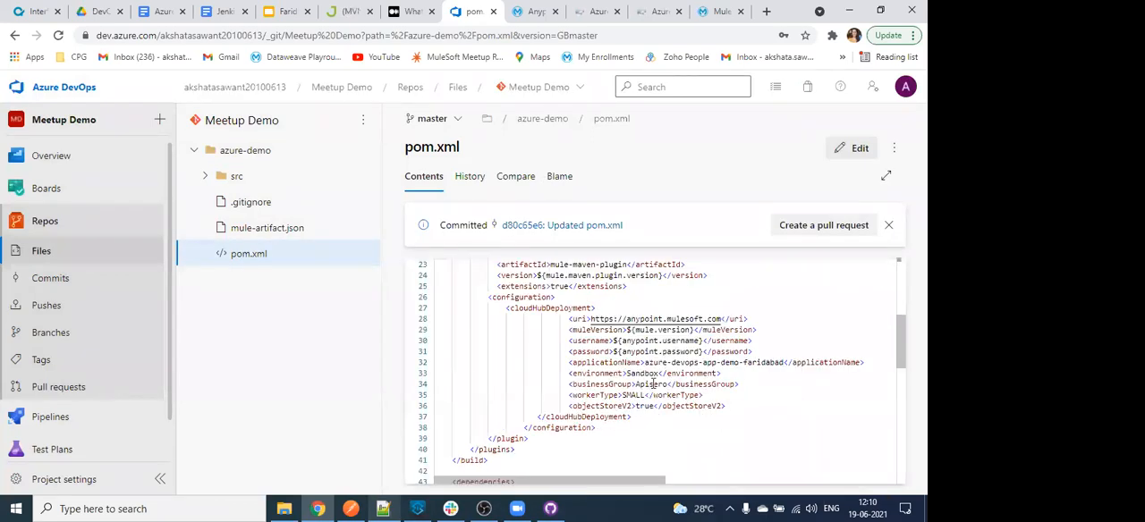
- Sign in to Anypoint Platform with the saved credentials and open Runtime Manager for the Sandbox environment
{"action": "left_click", "coordinate": [530, 11]}
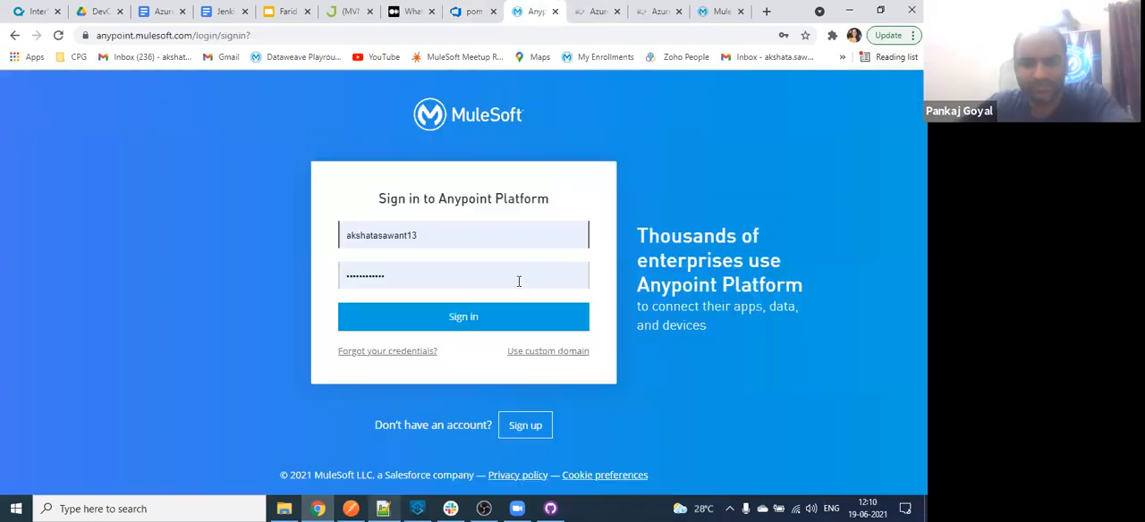
{"action": "left_click", "coordinate": [444, 321]}
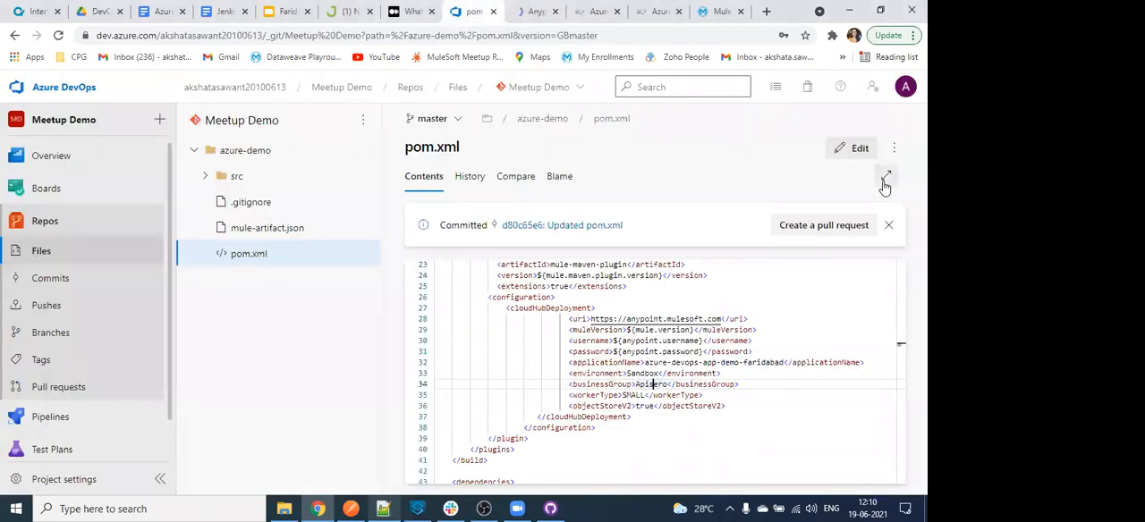
{"action": "left_click", "coordinate": [538, 9]}
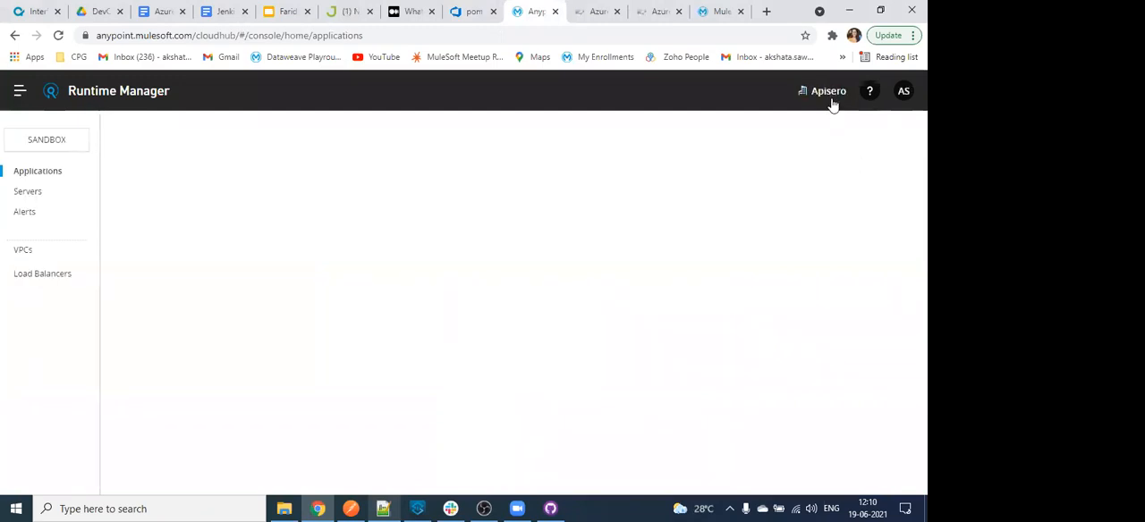
- Return to pom.xml in Azure DevOps and review the Mule Maven plugin's deployment settings, highlighting the objectStoreV2 line
{"action": "left_click", "coordinate": [469, 10]}
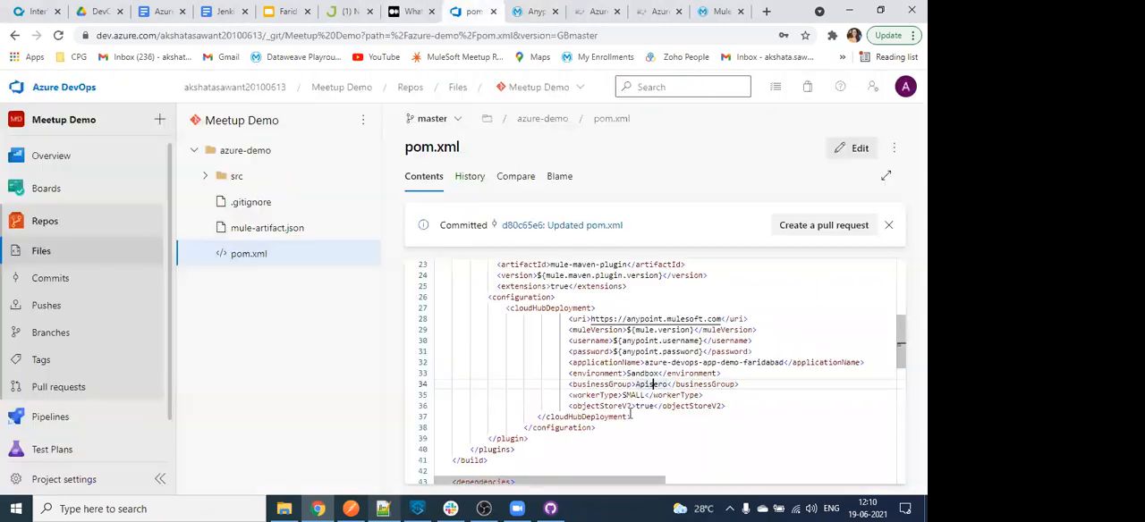
{"action": "scroll", "coordinate": [666, 412], "scroll_direction": "down", "scroll_amount": 1}
{"action": "left_click_drag", "start_coordinate": [568, 372], "coordinate": [734, 370]}
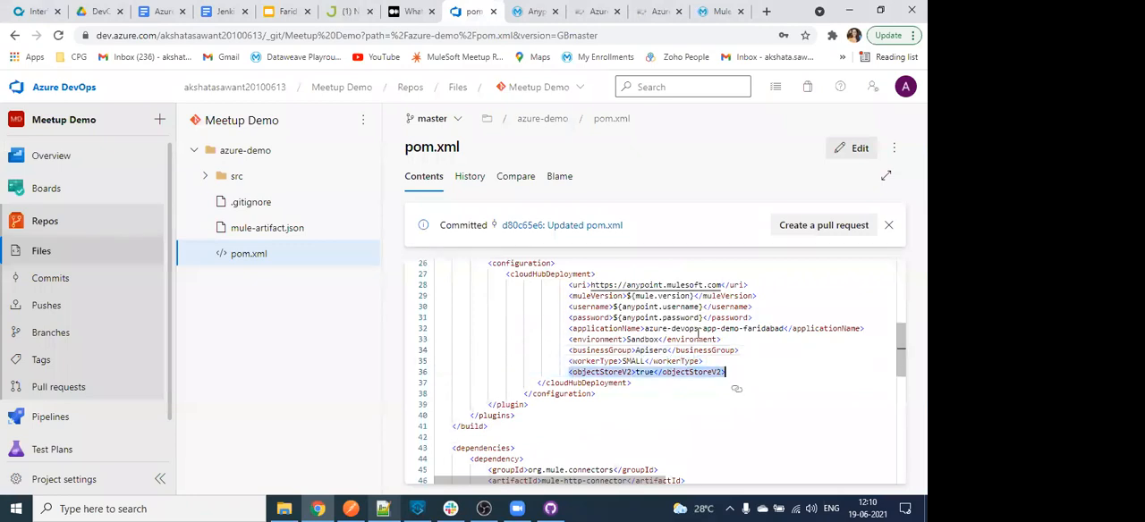
{"action": "scroll", "coordinate": [632, 383], "scroll_direction": "up", "scroll_amount": 3}
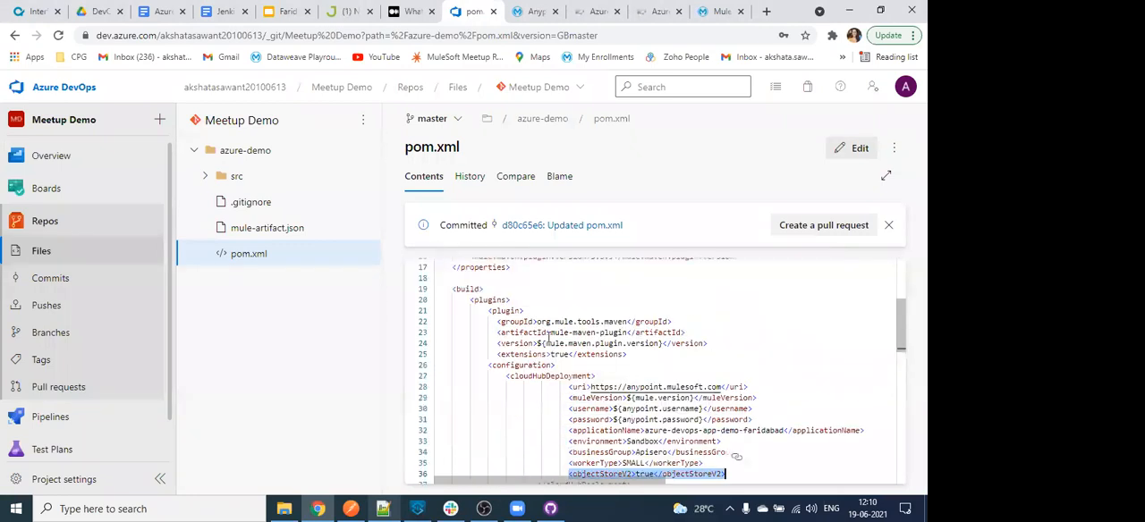
{"action": "scroll", "coordinate": [651, 359], "scroll_direction": "down", "scroll_amount": 1}
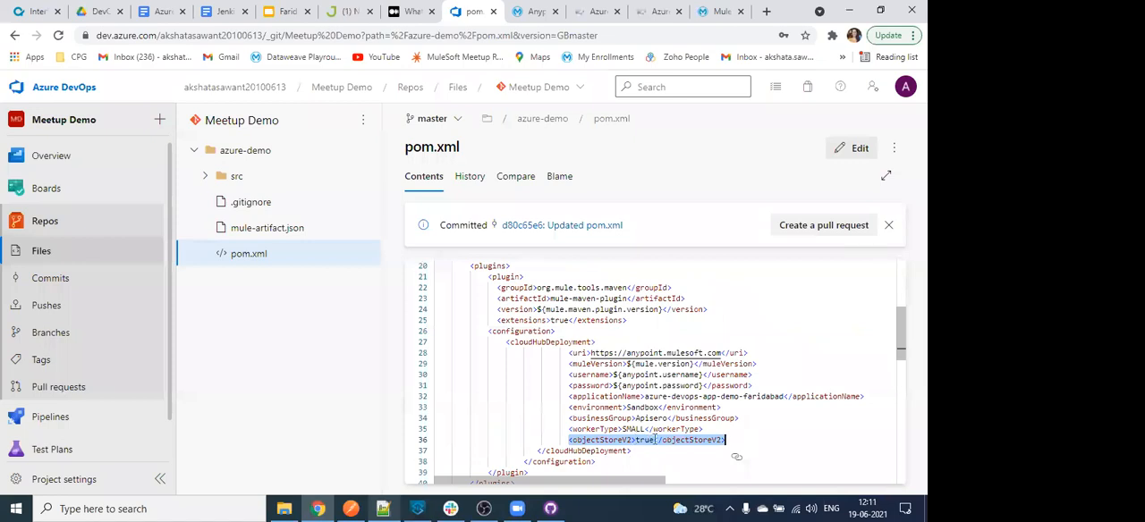
- Review the remaining sections of pom.xml, covering the connector dependencies, the repositories and the plugin repositories
{"action": "scroll", "coordinate": [643, 433], "scroll_direction": "down", "scroll_amount": 2}
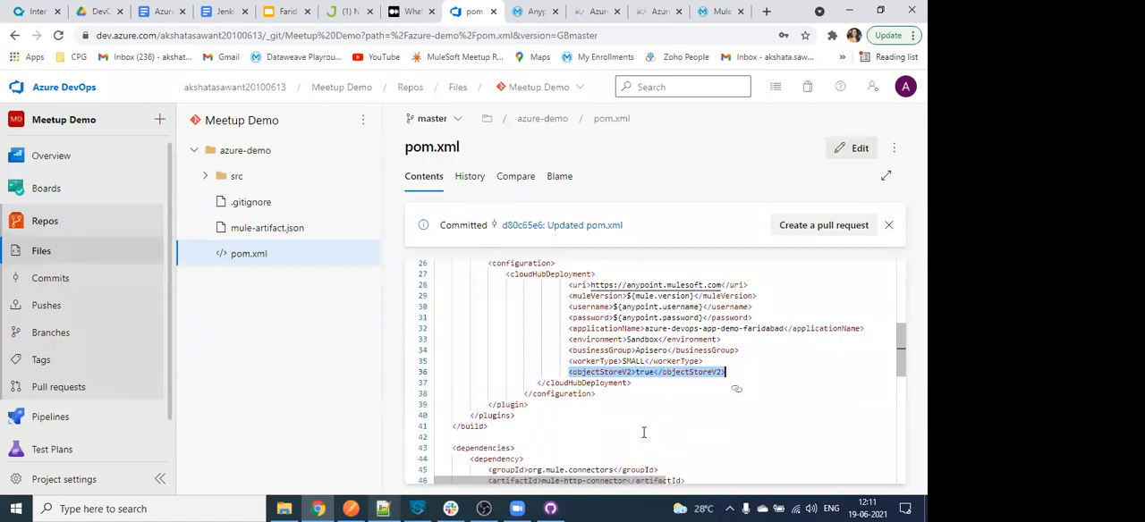
{"action": "scroll", "coordinate": [643, 433], "scroll_direction": "down", "scroll_amount": 2}
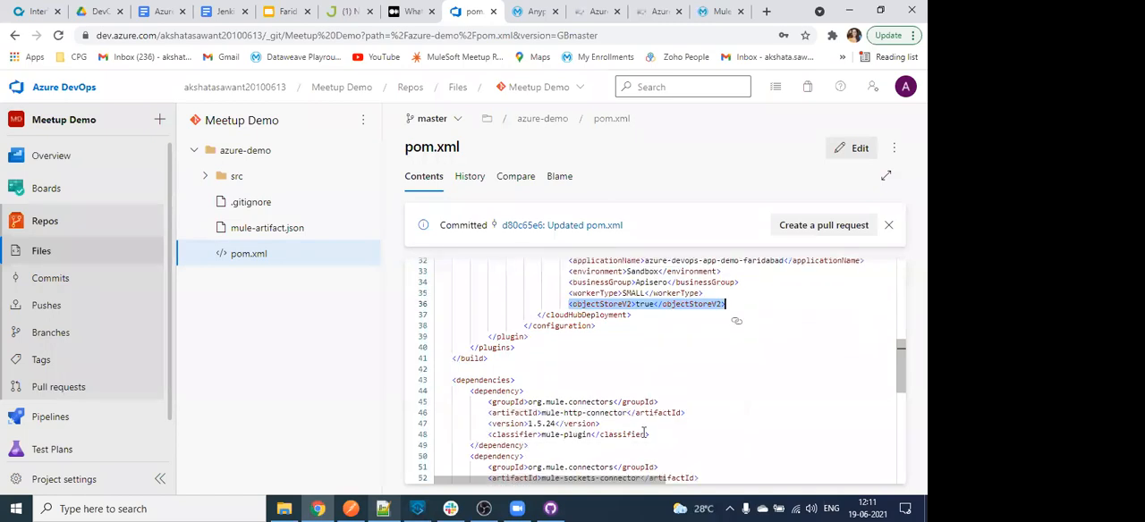
{"action": "scroll", "coordinate": [519, 344], "scroll_direction": "down", "scroll_amount": 3}
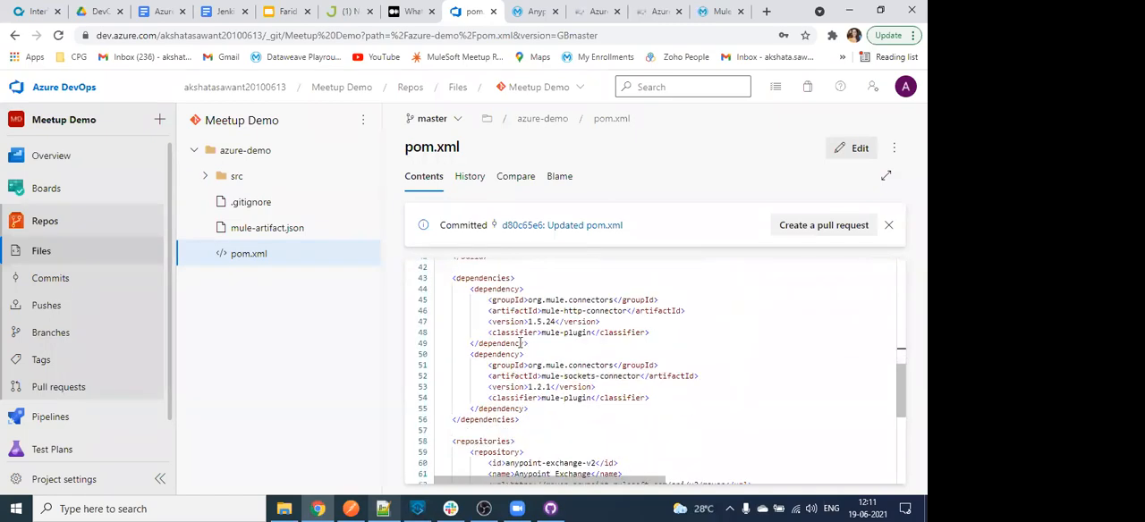
{"action": "scroll", "coordinate": [519, 344], "scroll_direction": "down", "scroll_amount": 2}
{"action": "scroll", "coordinate": [443, 303], "scroll_direction": "up", "scroll_amount": 3}
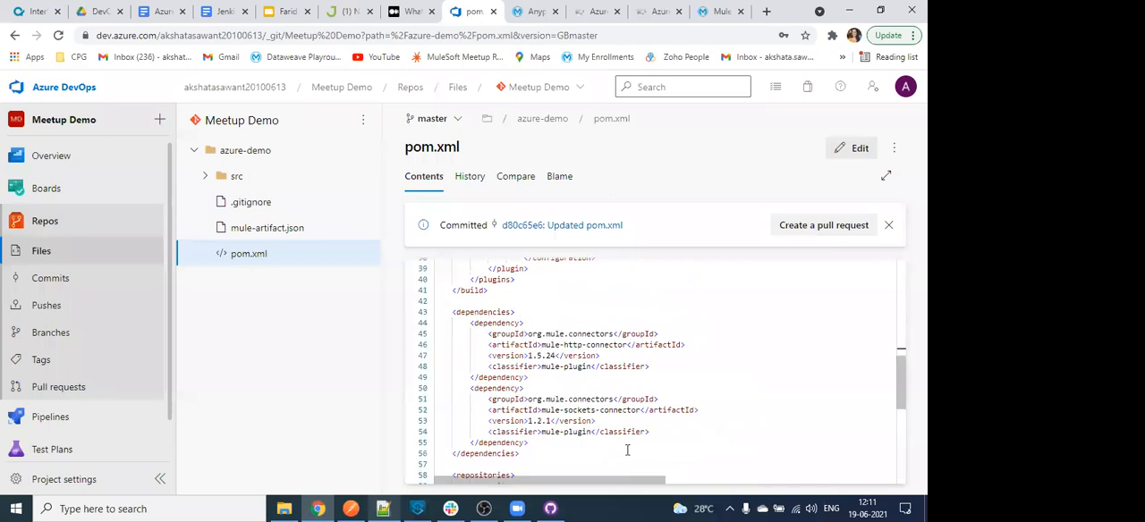
{"action": "scroll", "coordinate": [627, 450], "scroll_direction": "down", "scroll_amount": 6}
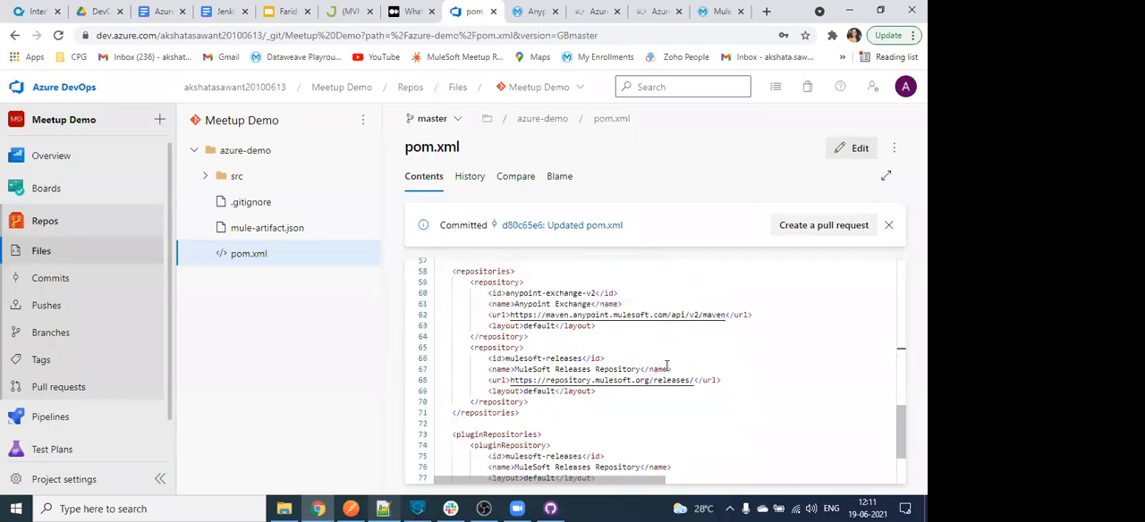
{"action": "scroll", "coordinate": [662, 362], "scroll_direction": "down", "scroll_amount": 3}
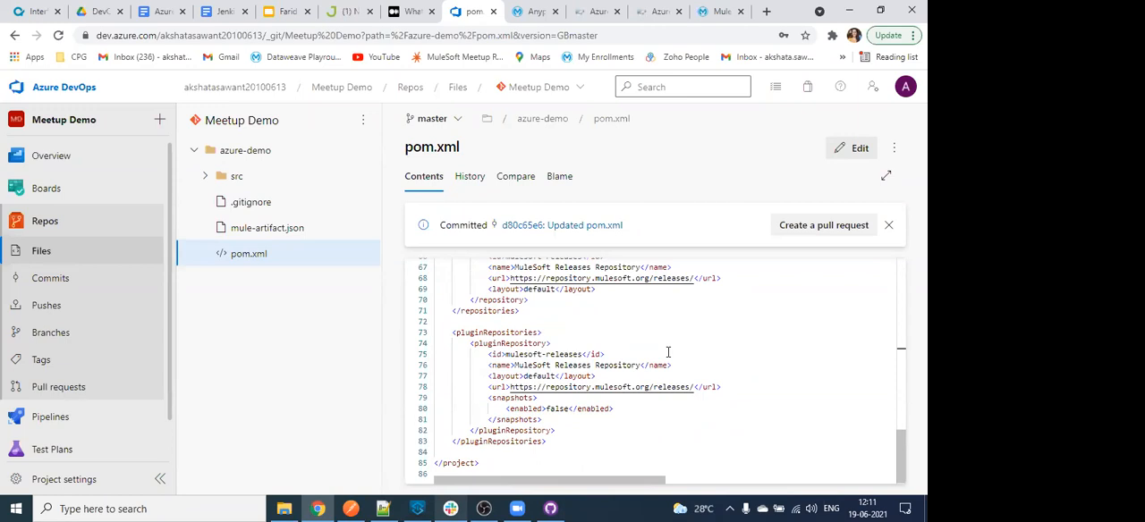
{"action": "scroll", "coordinate": [667, 351], "scroll_direction": "down", "scroll_amount": 1}
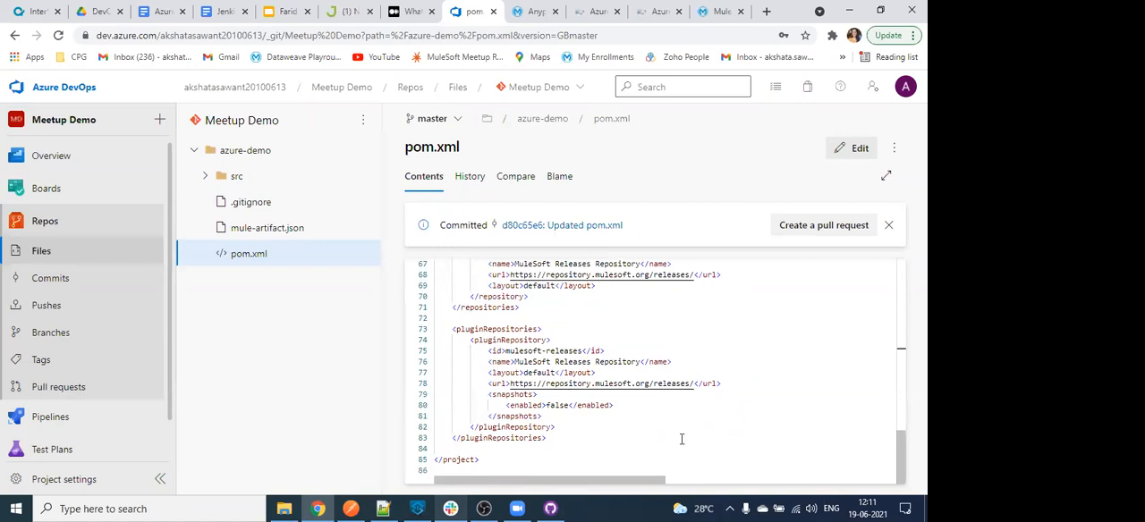
{"action": "scroll", "coordinate": [682, 434], "scroll_direction": "up", "scroll_amount": 3}
{"action": "scroll", "coordinate": [681, 434], "scroll_direction": "up", "scroll_amount": 12}
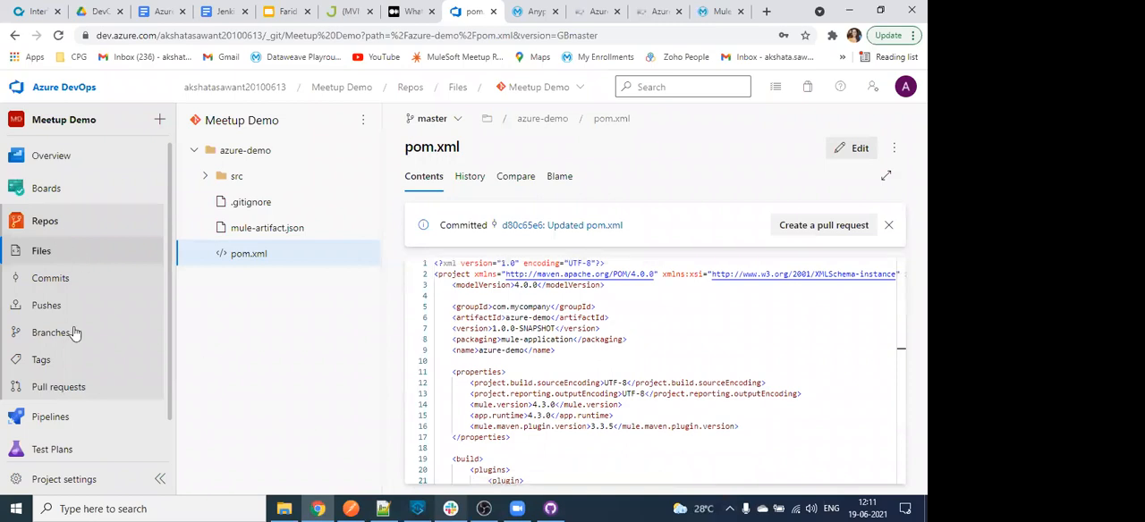
{"action": "scroll", "coordinate": [92, 322], "scroll_direction": "down", "scroll_amount": 1}
{"action": "scroll", "coordinate": [90, 300], "scroll_direction": "up", "scroll_amount": 1}
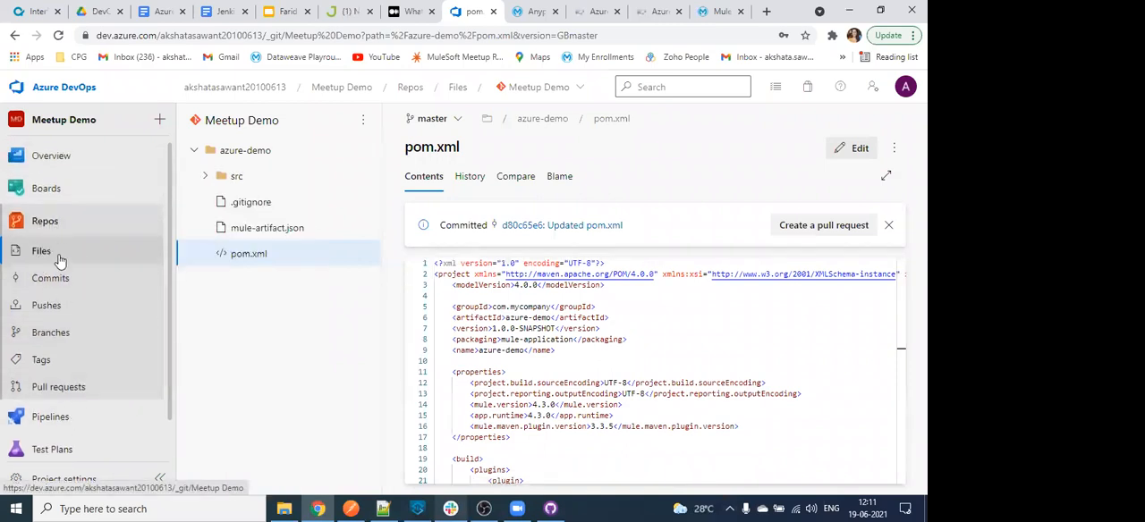
- Open the secure files of the Meetup Demo project's pipeline Library
{"action": "left_click", "coordinate": [55, 259]}
{"action": "mouse_move", "coordinate": [51, 400]}
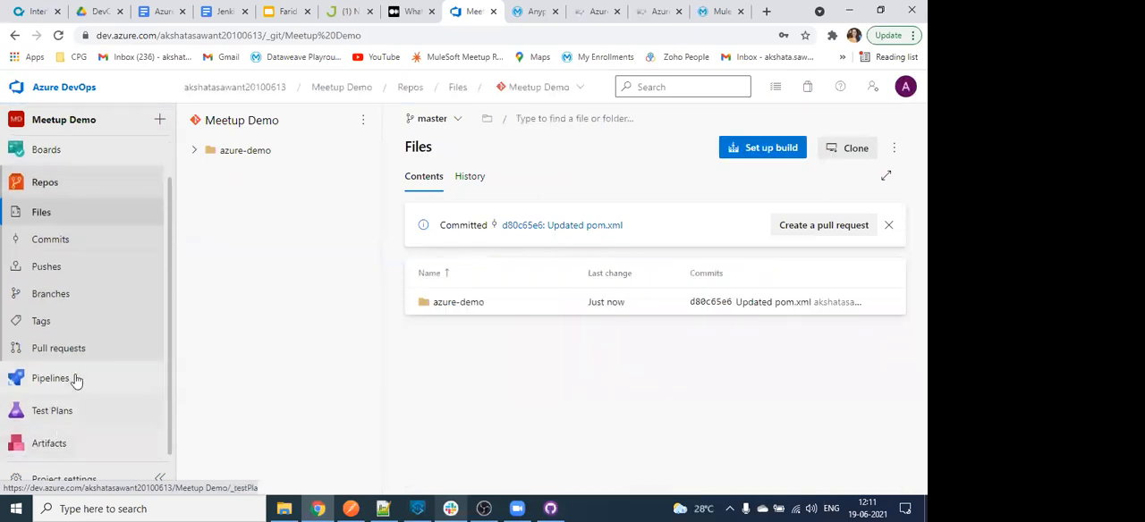
{"action": "left_click", "coordinate": [76, 381]}
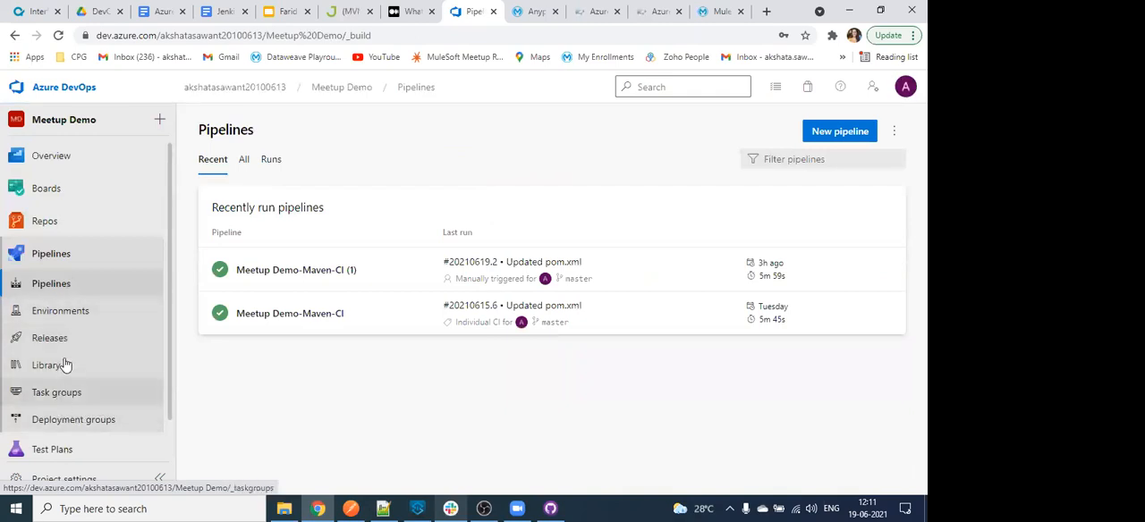
{"action": "left_click", "coordinate": [65, 365]}
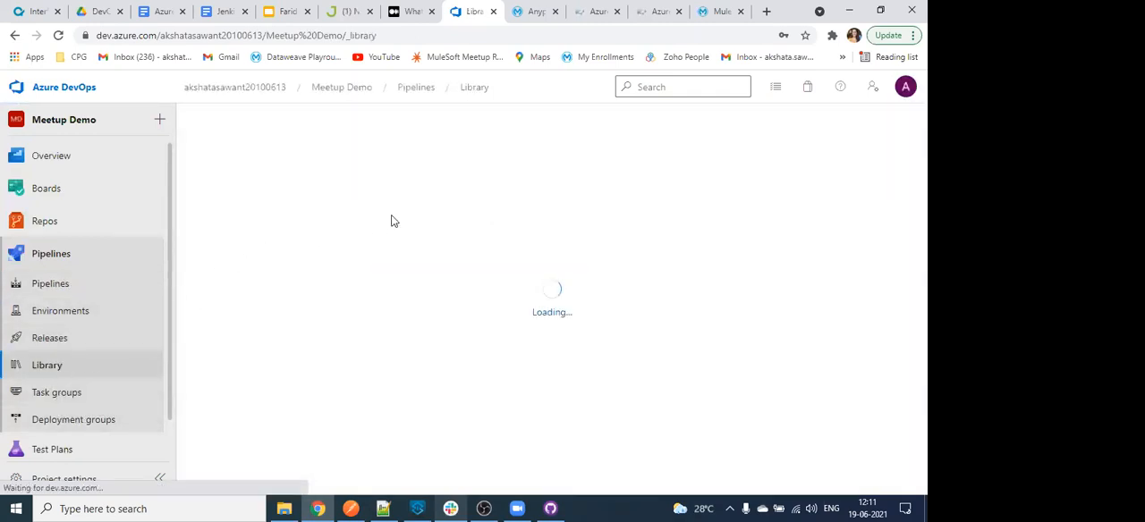
{"action": "left_click", "coordinate": [306, 165]}
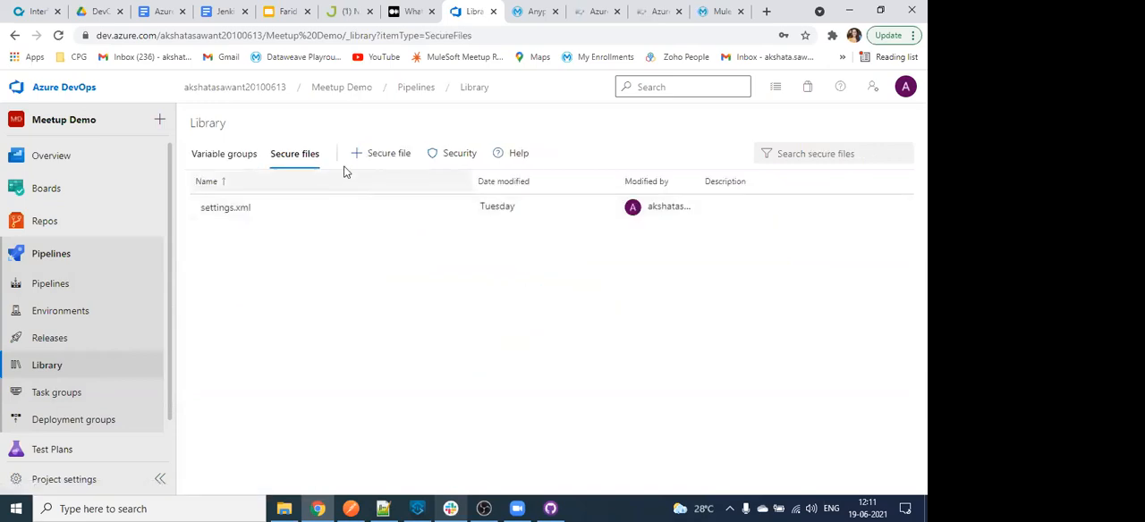
- Switch to Notepad++ to look at the profiles in the local Maven settings.xml, and return to the browser
{"action": "left_click", "coordinate": [392, 508]}
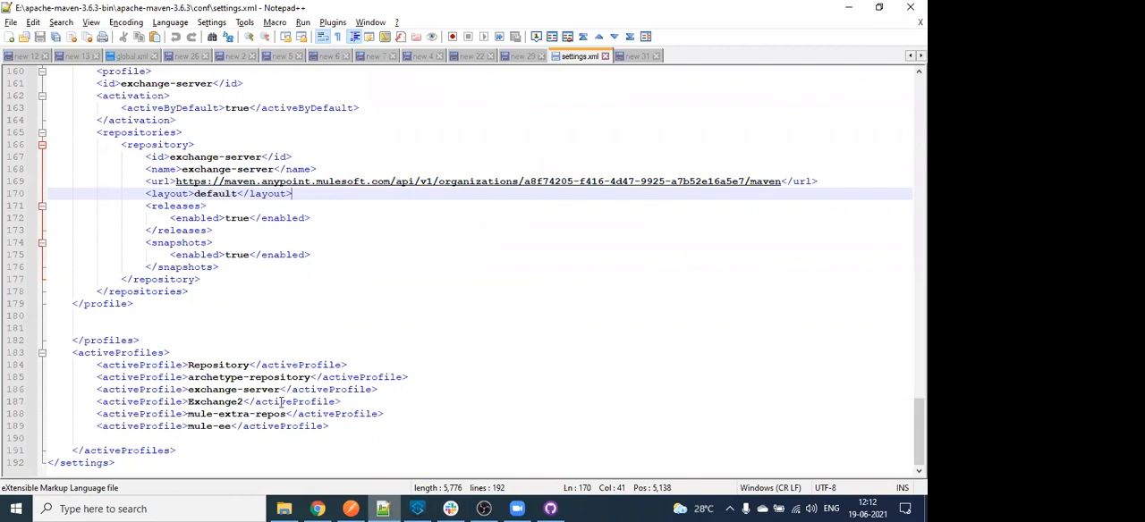
{"action": "key", "text": "alt+Tab"}
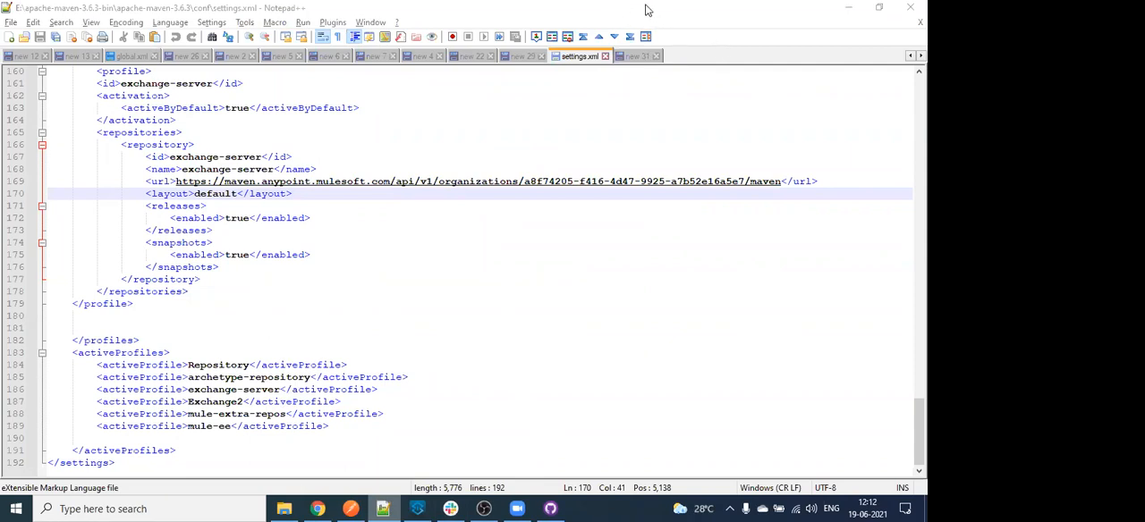
{"action": "key", "text": "alt+Tab"}
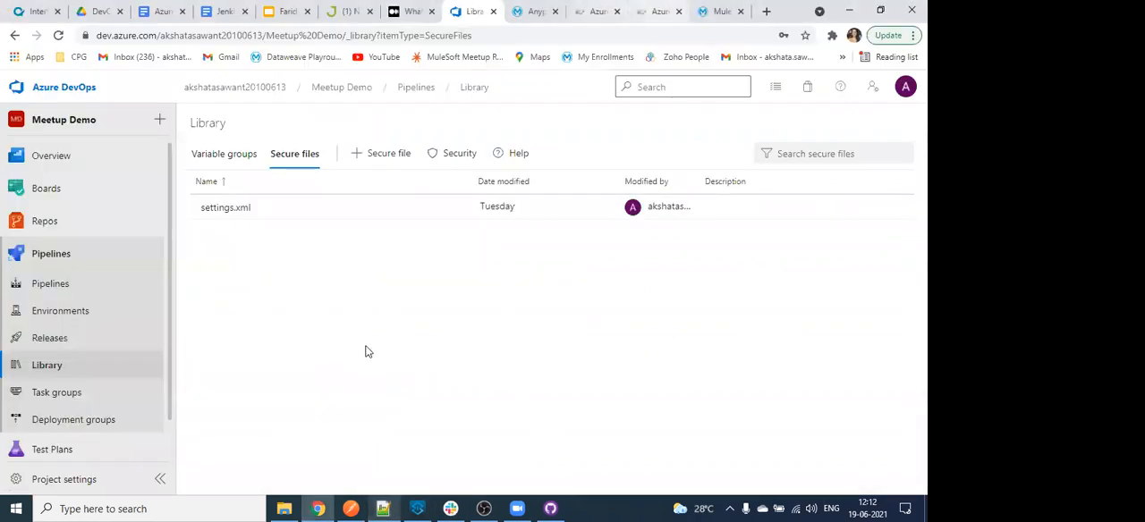
- Examine the server and profile entries required in settings.xml in the Apisero Azure DevOps article, and return to the Azure DevOps Library
{"action": "scroll", "coordinate": [372, 349], "scroll_direction": "up", "scroll_amount": 1}
{"action": "scroll", "coordinate": [360, 349], "scroll_direction": "down", "scroll_amount": 10}
{"action": "scroll", "coordinate": [298, 256], "scroll_direction": "down", "scroll_amount": 10}
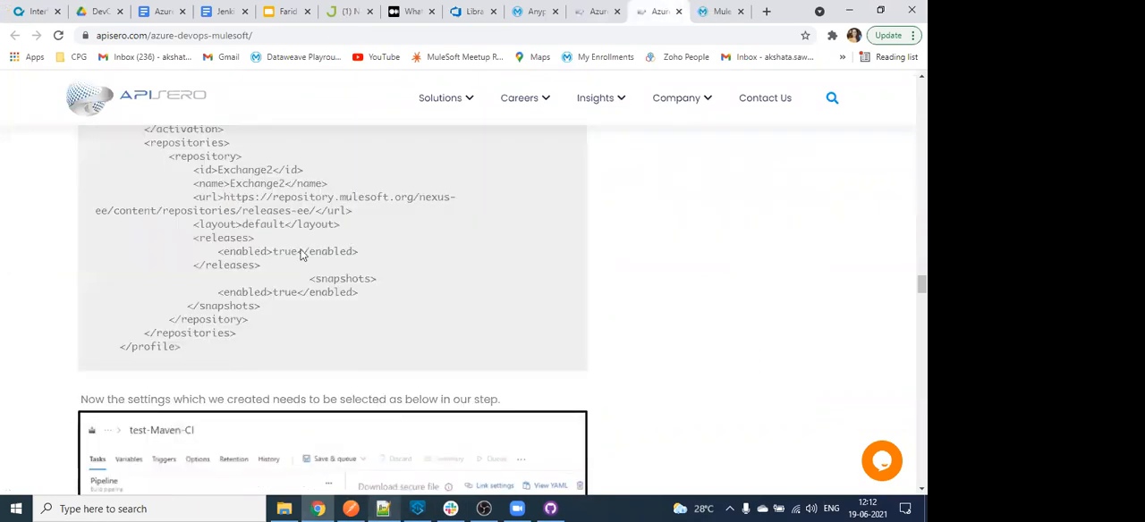
{"action": "scroll", "coordinate": [305, 211], "scroll_direction": "up", "scroll_amount": 2}
{"action": "scroll", "coordinate": [322, 215], "scroll_direction": "up", "scroll_amount": 2}
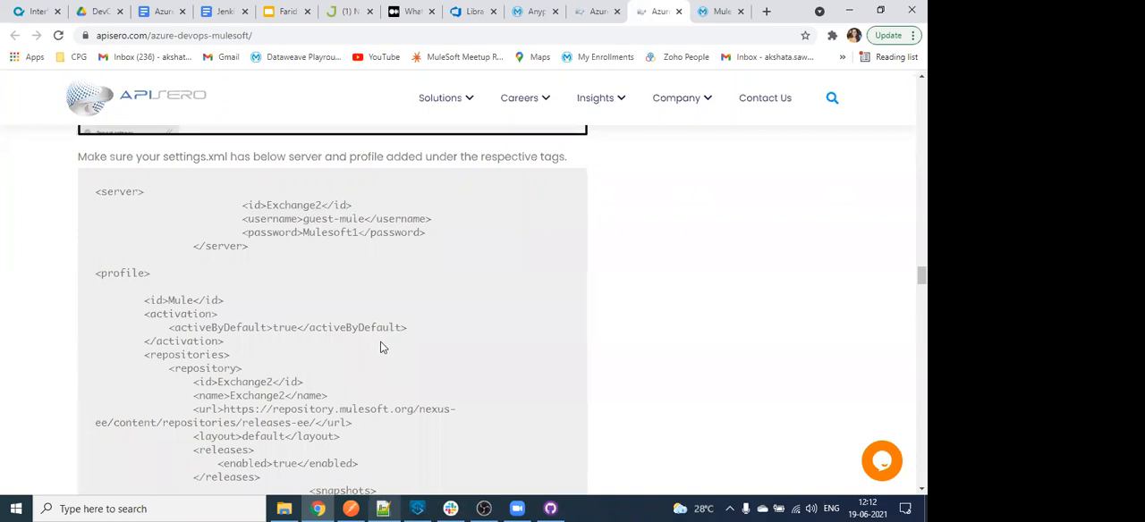
{"action": "scroll", "coordinate": [295, 304], "scroll_direction": "down", "scroll_amount": 2}
{"action": "scroll", "coordinate": [243, 393], "scroll_direction": "down", "scroll_amount": 2}
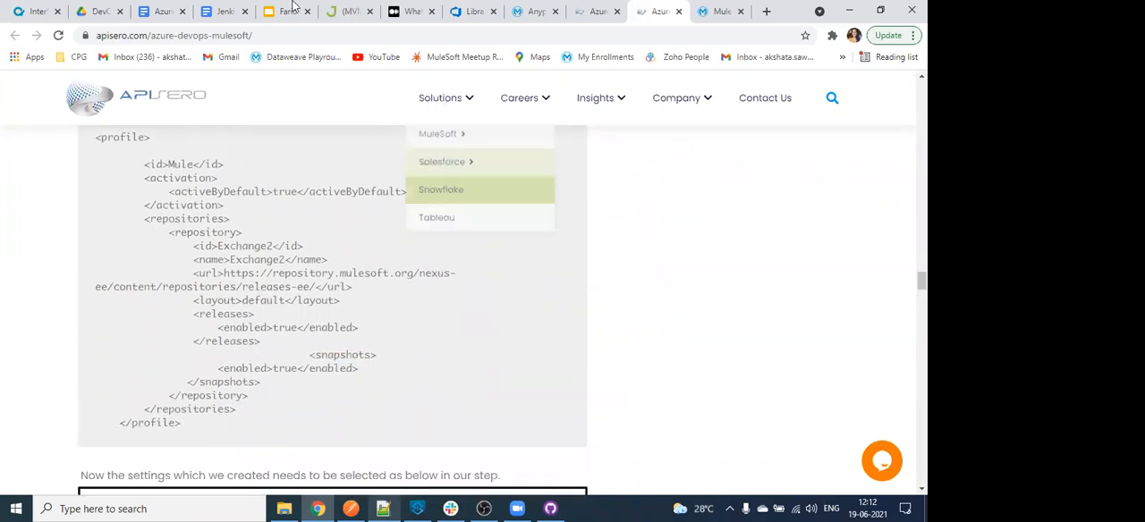
{"action": "left_click", "coordinate": [465, 10]}
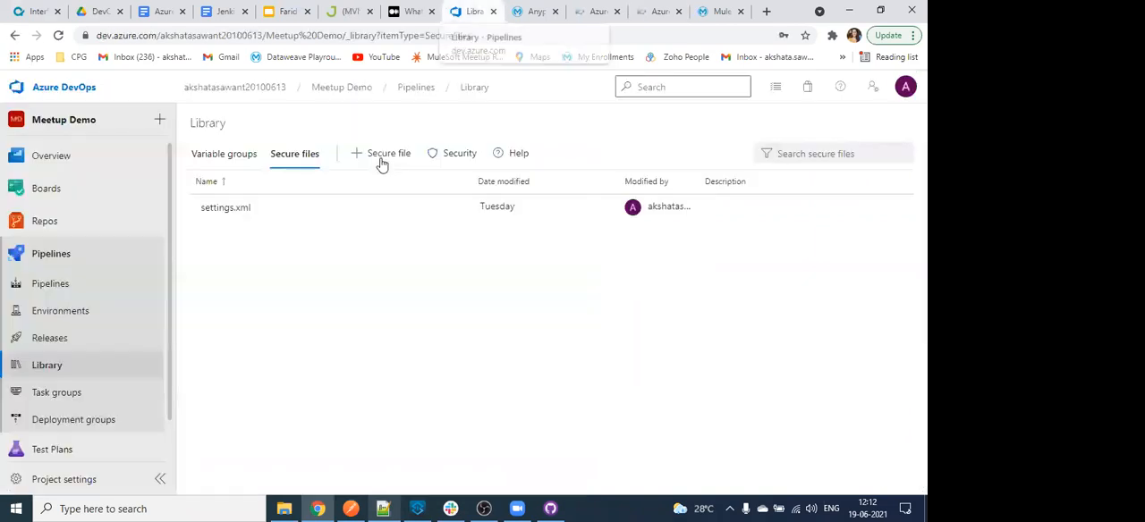
- Open the upload dialog for a new secure file and dismiss it without choosing a file
{"action": "left_click", "coordinate": [383, 159]}
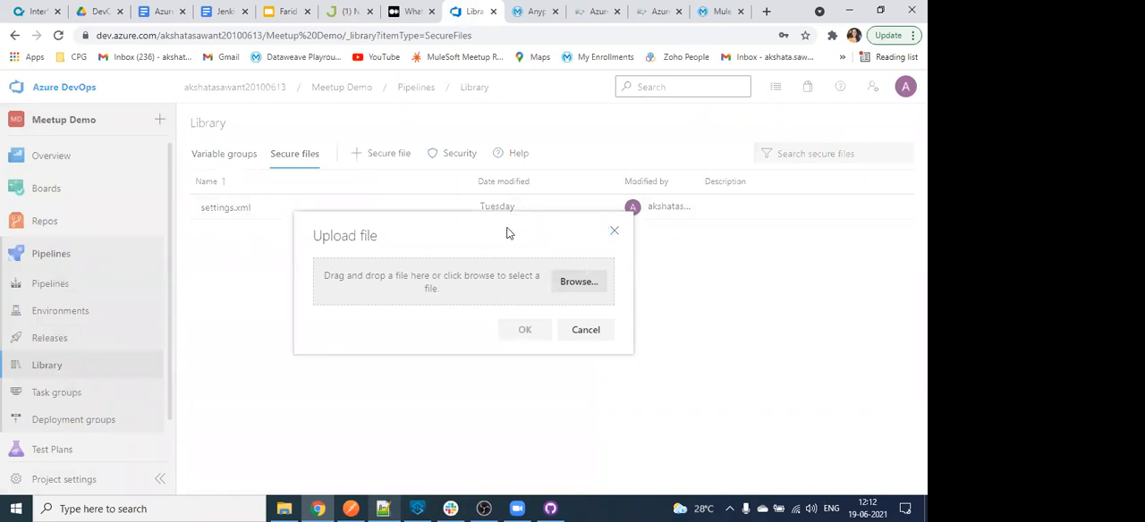
{"action": "left_click", "coordinate": [614, 231]}
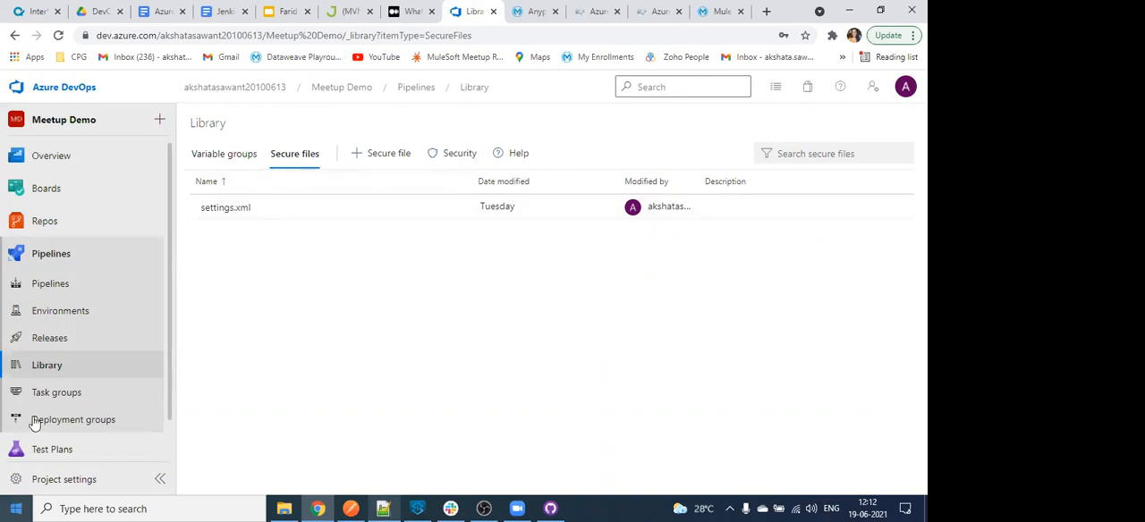
{"action": "left_click", "coordinate": [302, 154]}
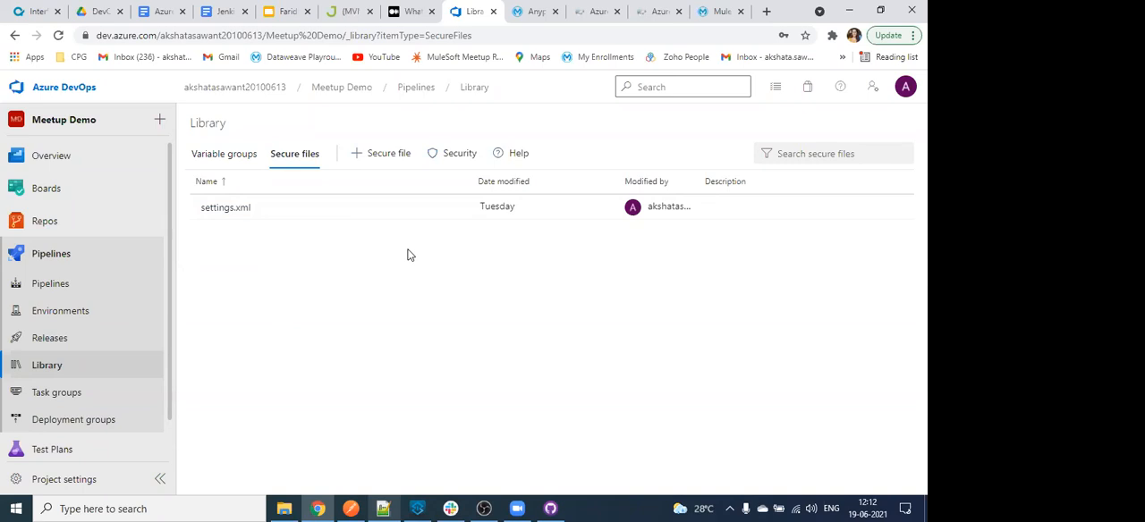
- Start creating a new pipeline in the Meetup Demo project
{"action": "left_click", "coordinate": [45, 282]}
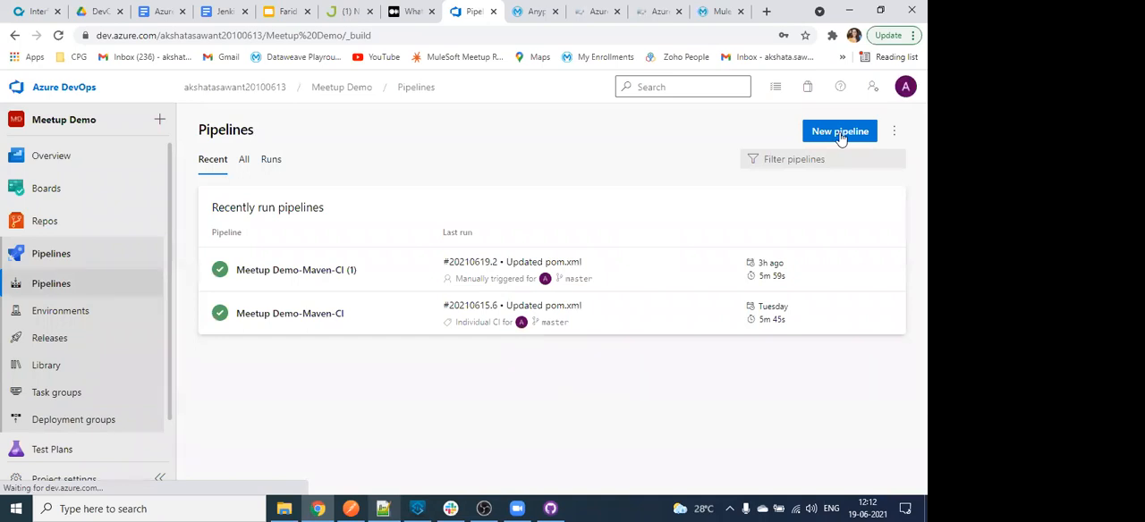
{"action": "left_click", "coordinate": [841, 134]}
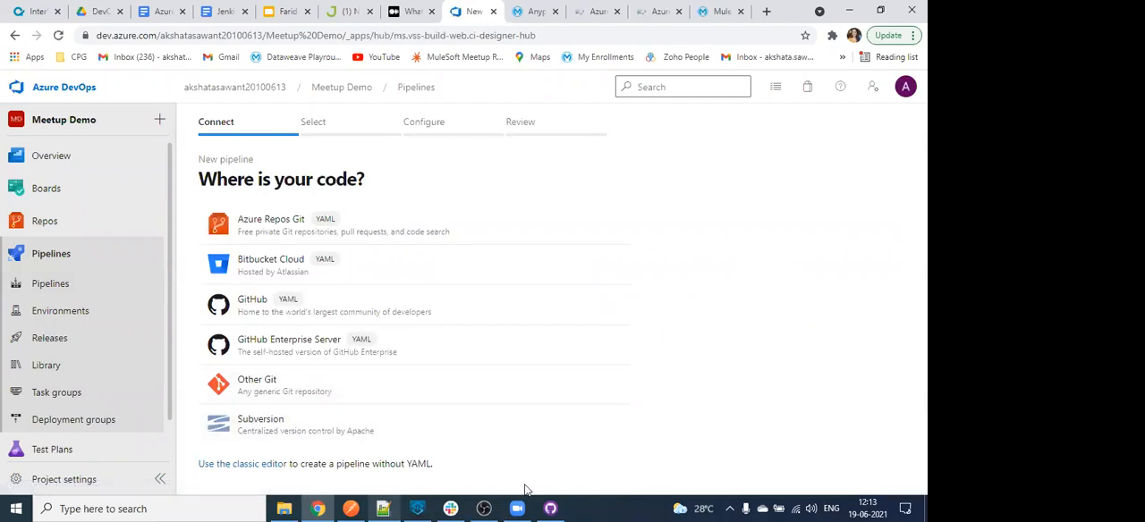
{"action": "key", "text": "XF86AudioRaiseVolume"}
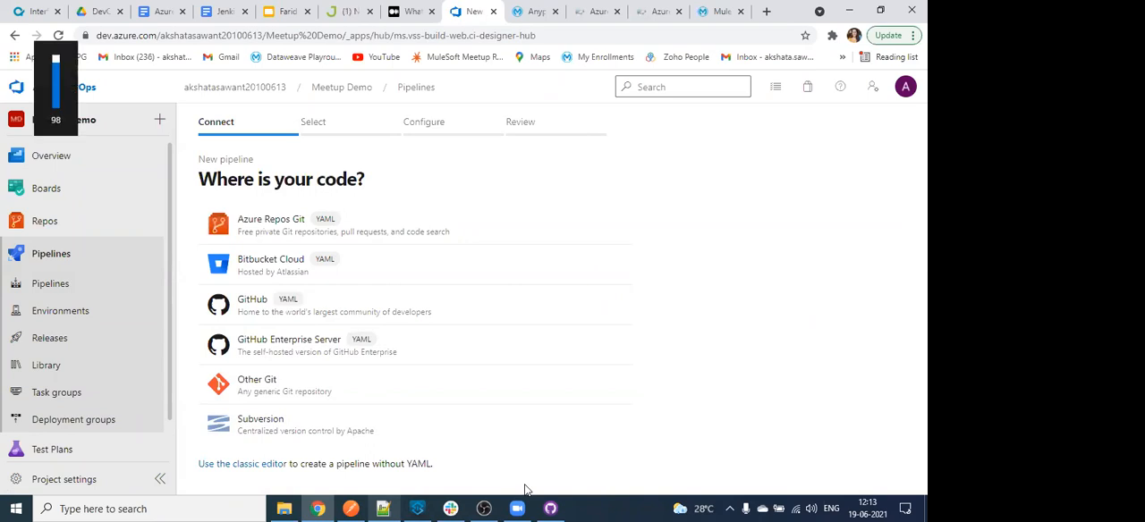
{"action": "key", "text": "XF86AudioLowerVolume"}
{"action": "key", "text": "XF86AudioLowerVolume"}
{"action": "key", "text": "XF86AudioLowerVolume"}
{"action": "key", "text": "XF86AudioLowerVolume"}
{"action": "key", "text": "XF86AudioLowerVolume"}
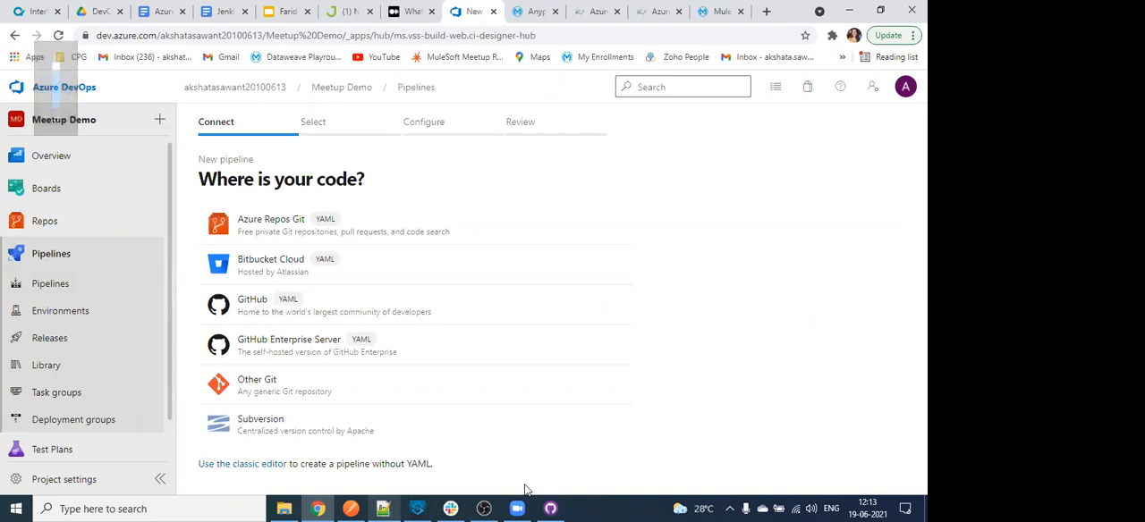
{"action": "left_click", "coordinate": [292, 508]}
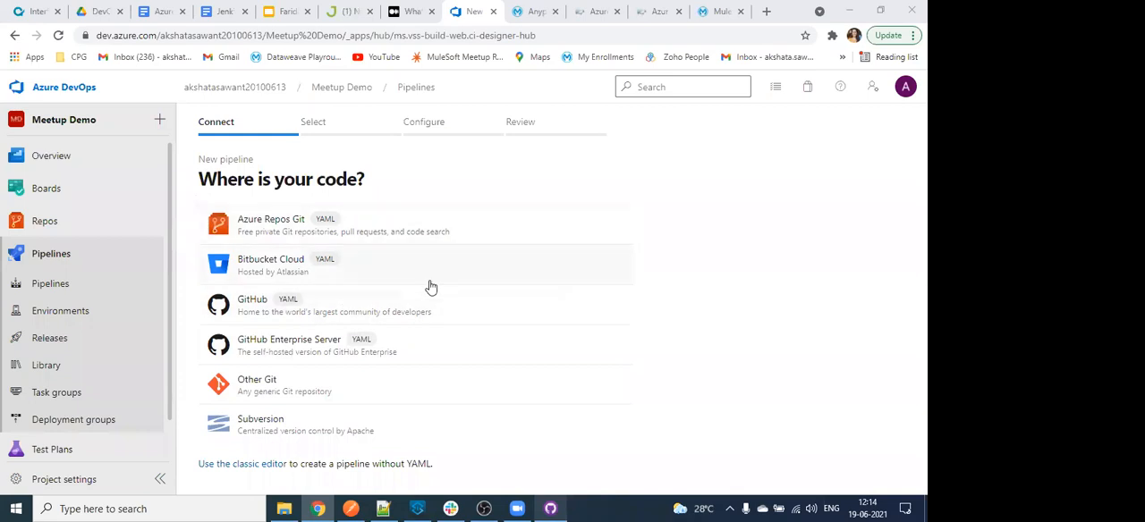
- Choose Azure Repos Git as the code source, the Meetup Demo repository and the Maven template for the new pipeline
{"action": "left_click", "coordinate": [325, 216]}
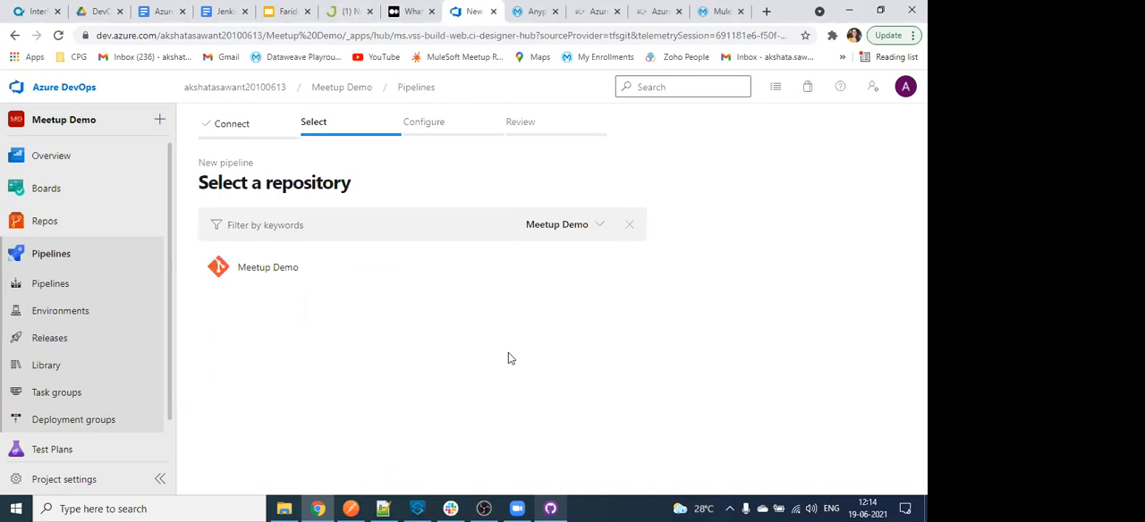
{"action": "left_click", "coordinate": [305, 273]}
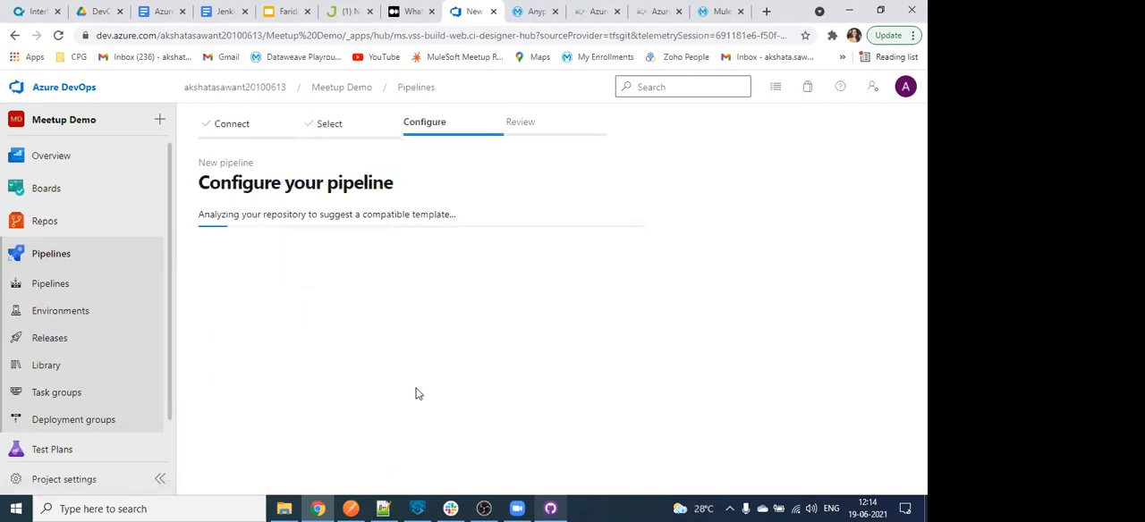
{"action": "left_click", "coordinate": [317, 235]}
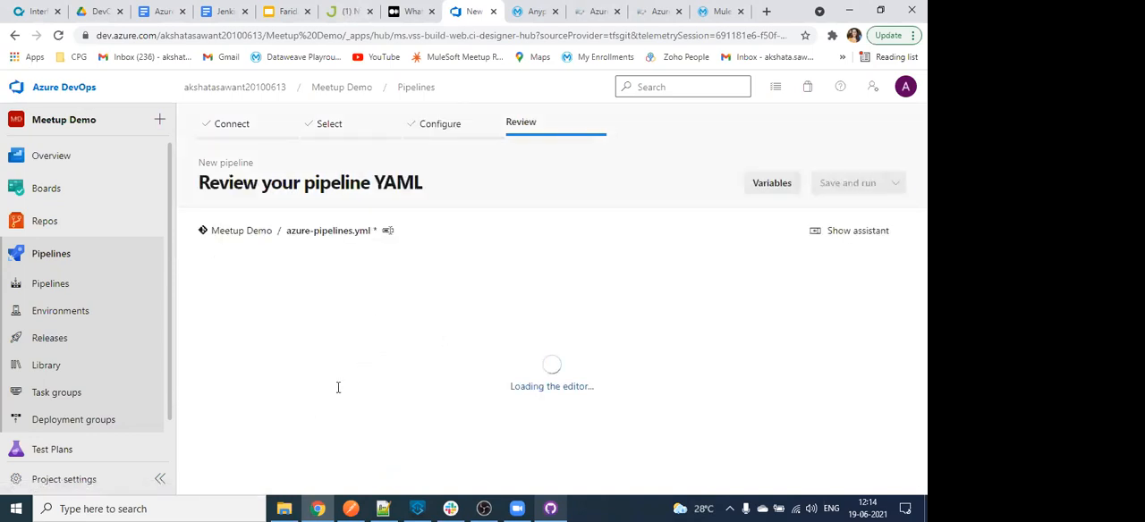
- Append deploy to the Maven task's package goal in azure-pipelines.yml, and leave for the Meetup Demo project summary without saving
{"action": "scroll", "coordinate": [398, 364], "scroll_direction": "down", "scroll_amount": 1}
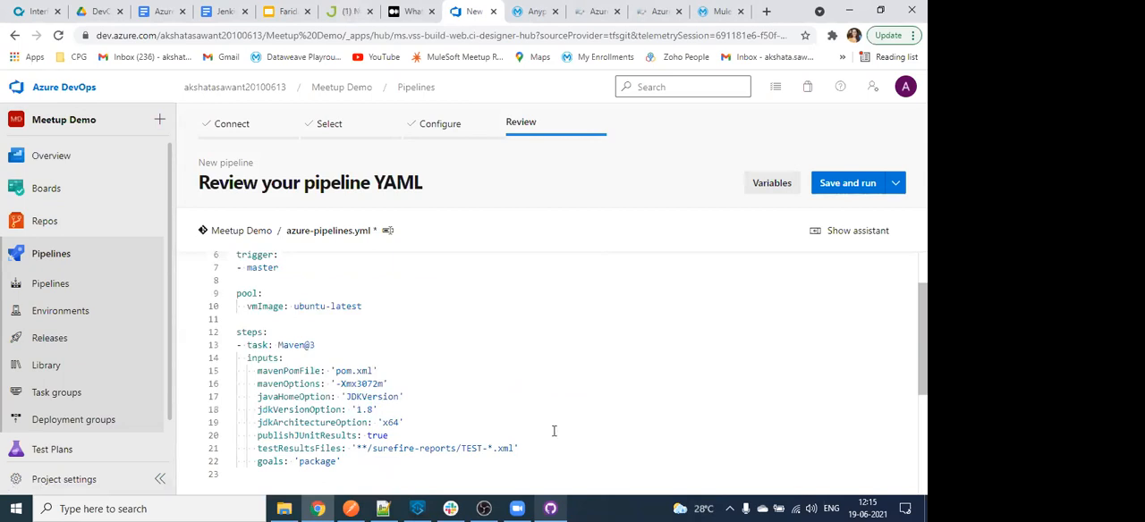
{"action": "left_click", "coordinate": [355, 473]}
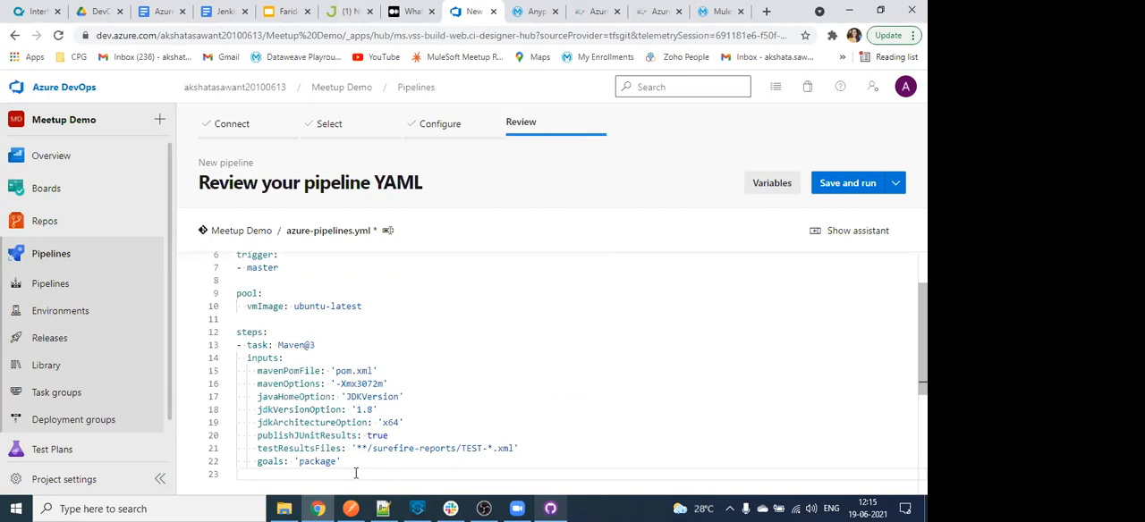
{"action": "scroll", "coordinate": [355, 409], "scroll_direction": "down", "scroll_amount": 1}
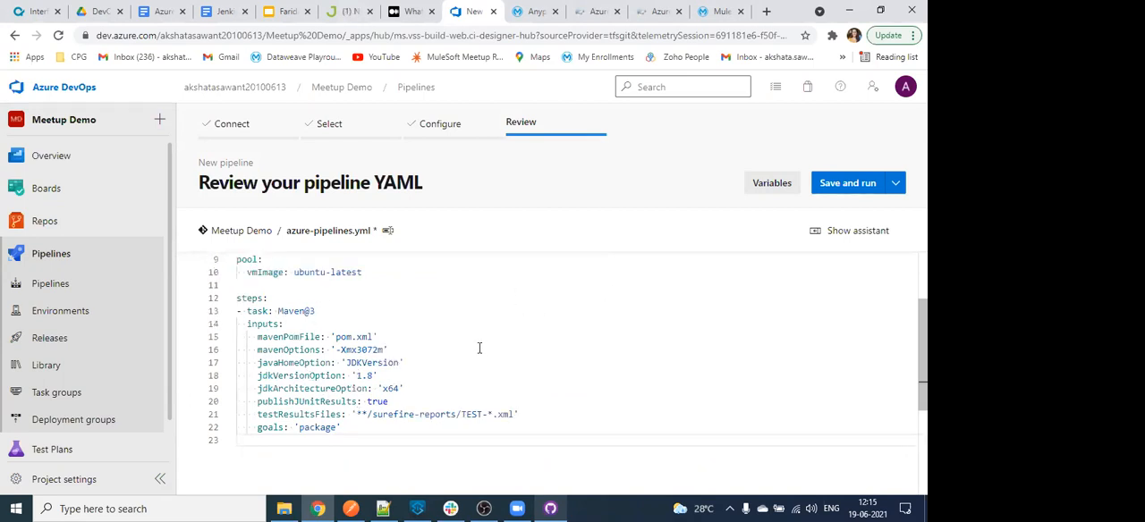
{"action": "left_click", "coordinate": [338, 440]}
{"action": "type", "text": "deploy"}
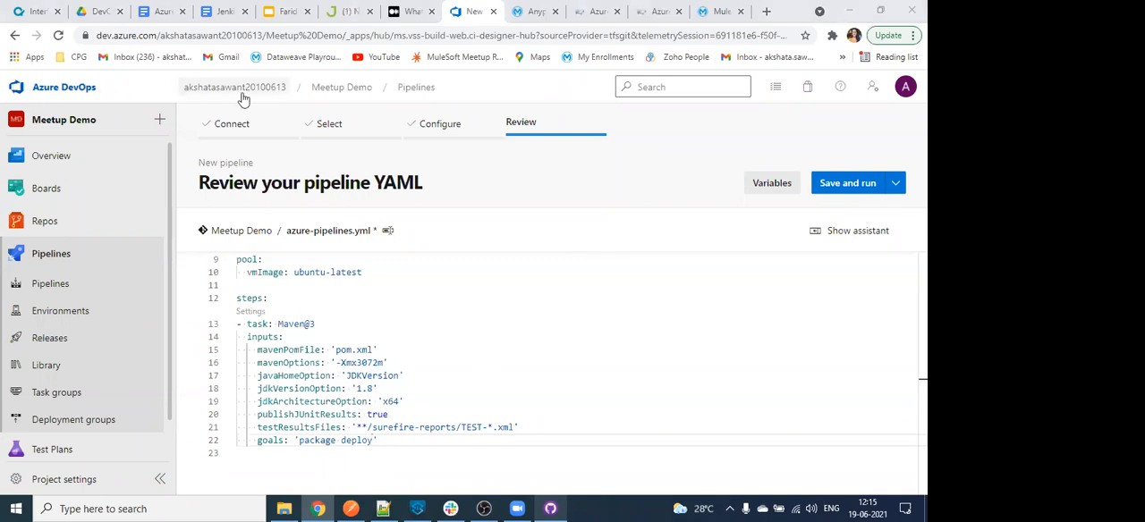
{"action": "left_click", "coordinate": [330, 92]}
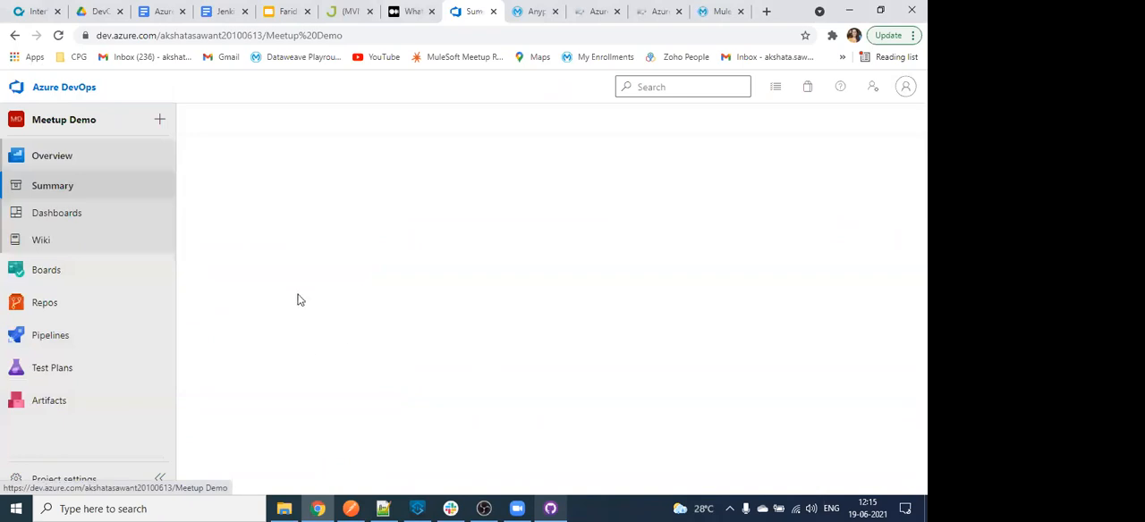
- Start a new pipeline in the Meetup Demo project using the classic editor
{"action": "left_click", "coordinate": [55, 340]}
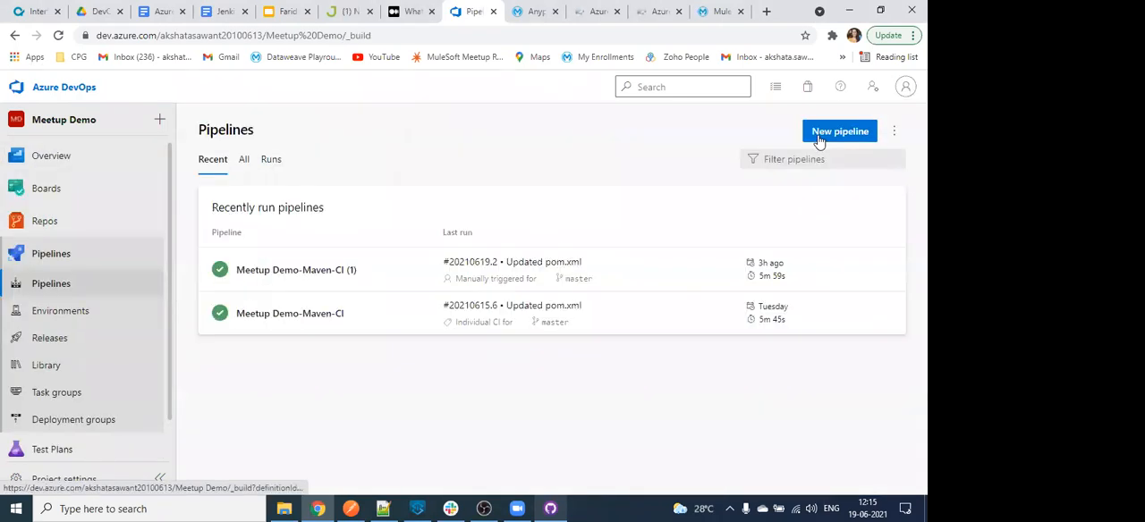
{"action": "left_click", "coordinate": [818, 134]}
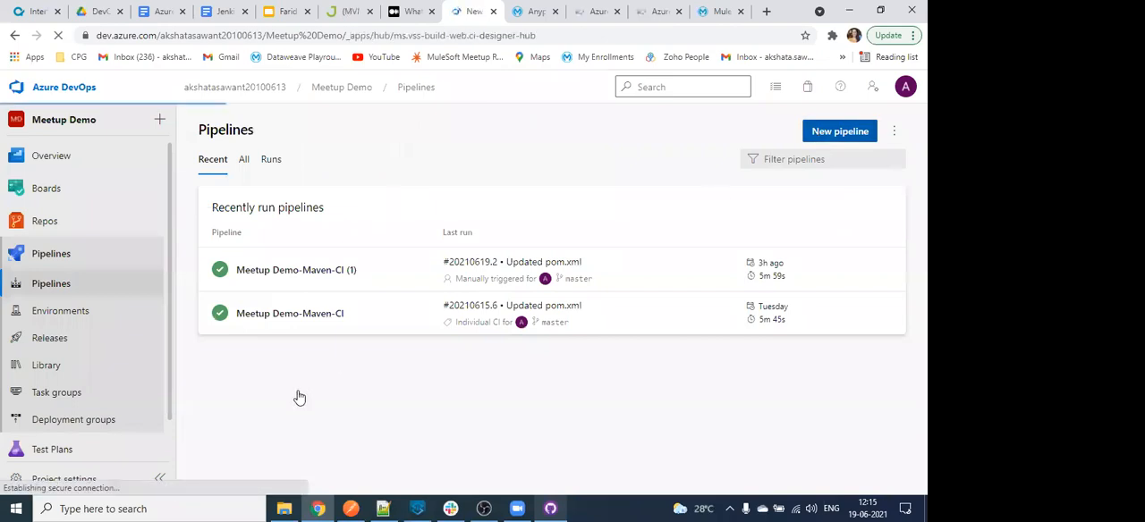
{"action": "left_click", "coordinate": [242, 469]}
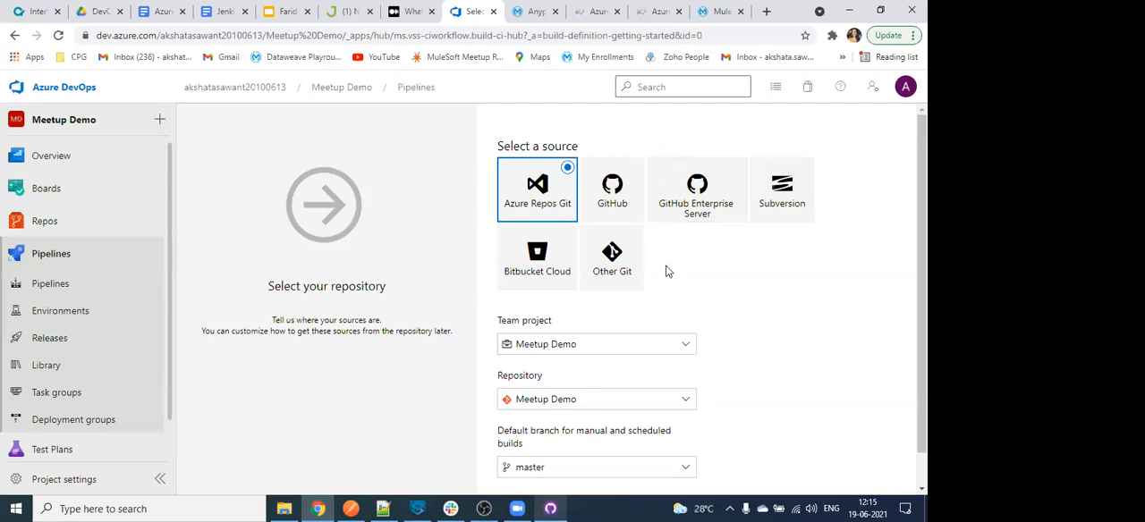
- Accept Azure Repos Git as the source, with the Meetup Demo project and repository and master as the default branch
{"action": "scroll", "coordinate": [591, 344], "scroll_direction": "down", "scroll_amount": 1}
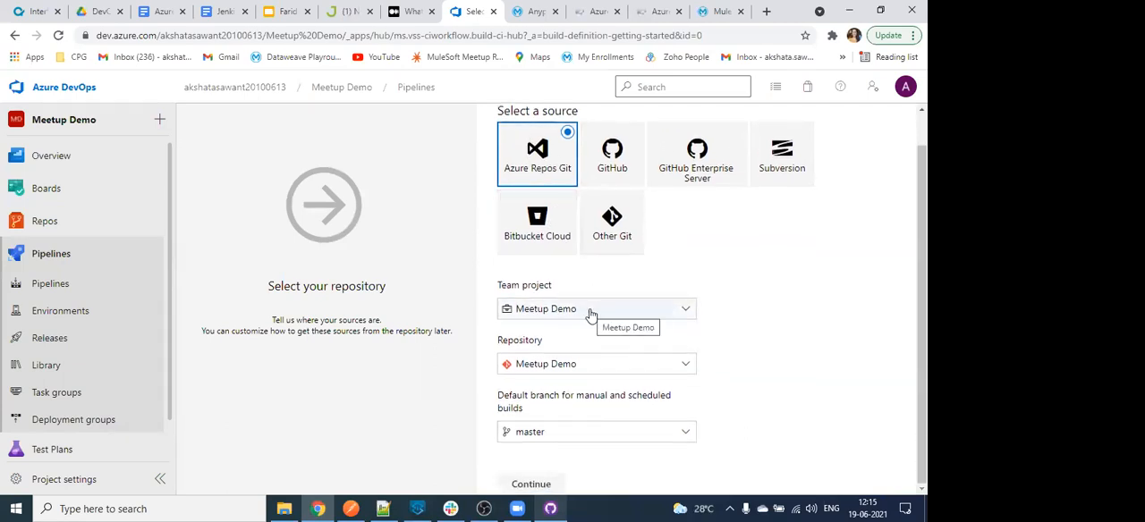
{"action": "left_click", "coordinate": [534, 433]}
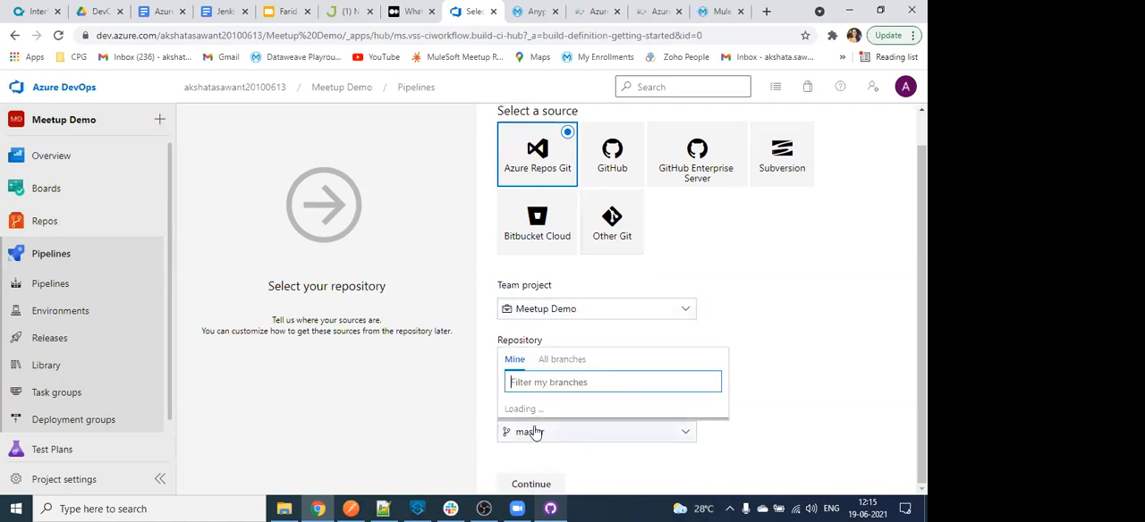
{"action": "left_click", "coordinate": [537, 437]}
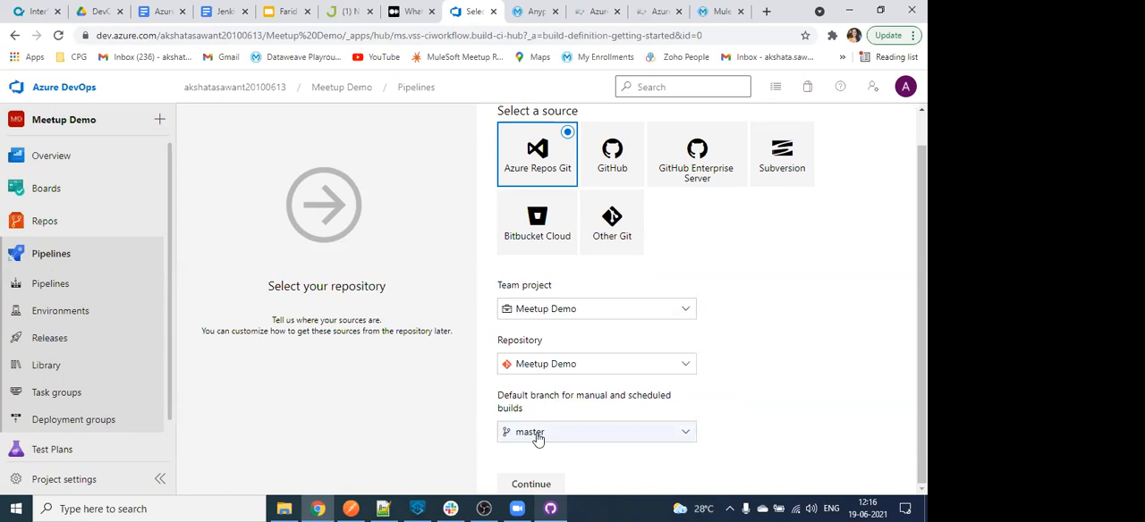
{"action": "left_click", "coordinate": [543, 484]}
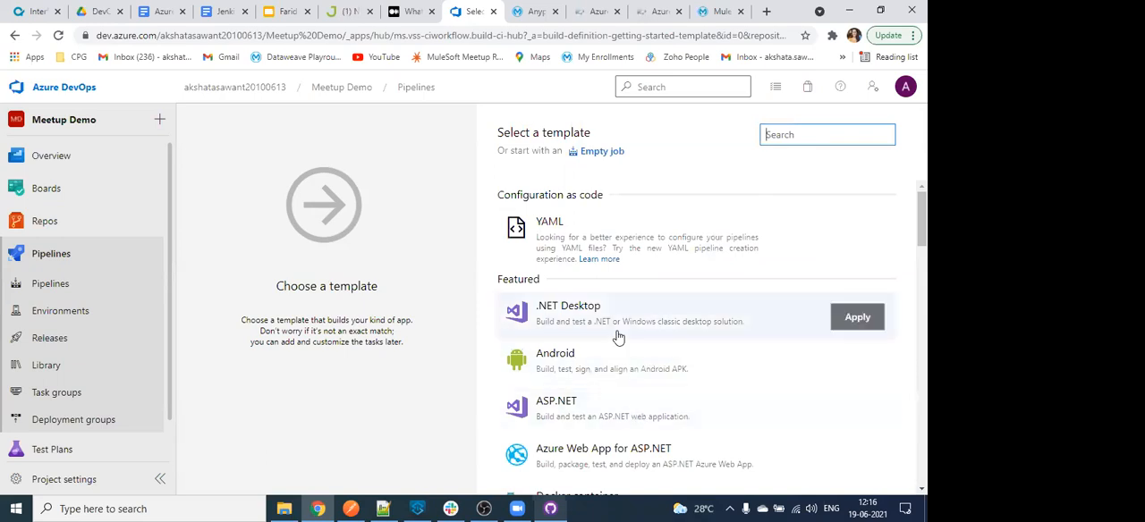
- Look through the featured and other build templates offered for the new pipeline
{"action": "scroll", "coordinate": [604, 392], "scroll_direction": "down", "scroll_amount": 3}
{"action": "scroll", "coordinate": [670, 450], "scroll_direction": "down", "scroll_amount": 3}
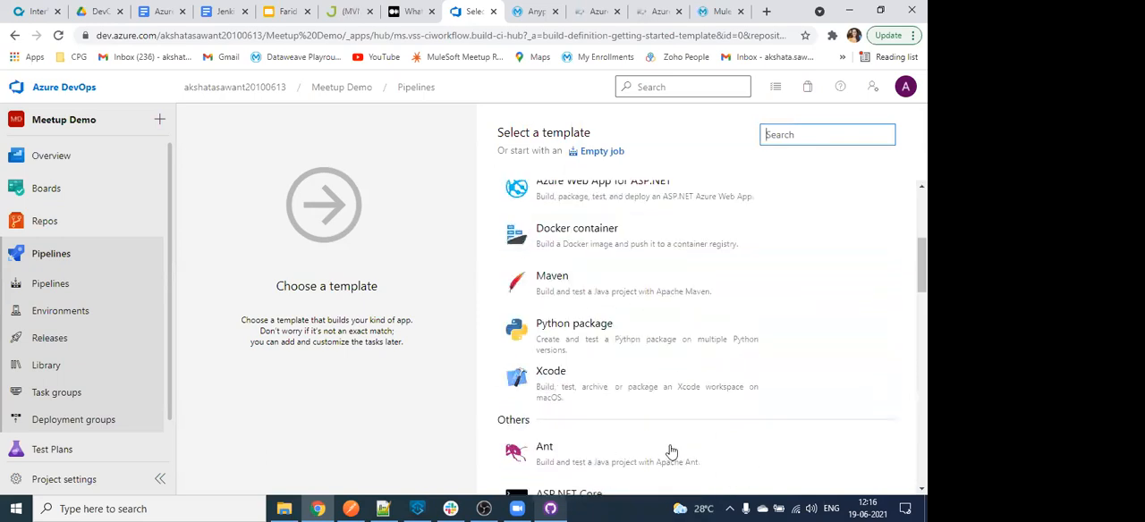
{"action": "scroll", "coordinate": [671, 450], "scroll_direction": "down", "scroll_amount": 3}
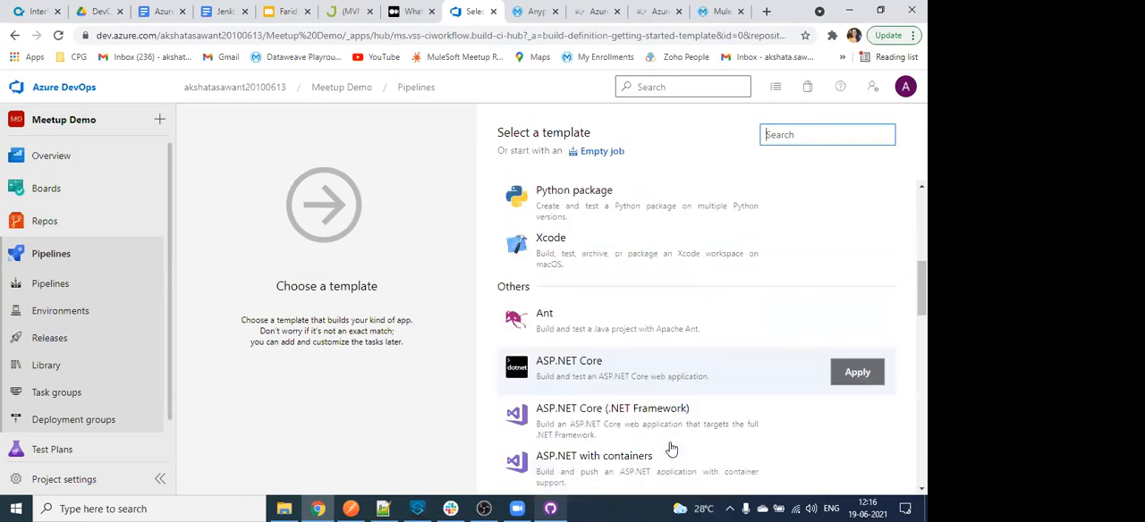
{"action": "scroll", "coordinate": [671, 445], "scroll_direction": "up", "scroll_amount": 9}
{"action": "scroll", "coordinate": [671, 443], "scroll_direction": "down", "scroll_amount": 7}
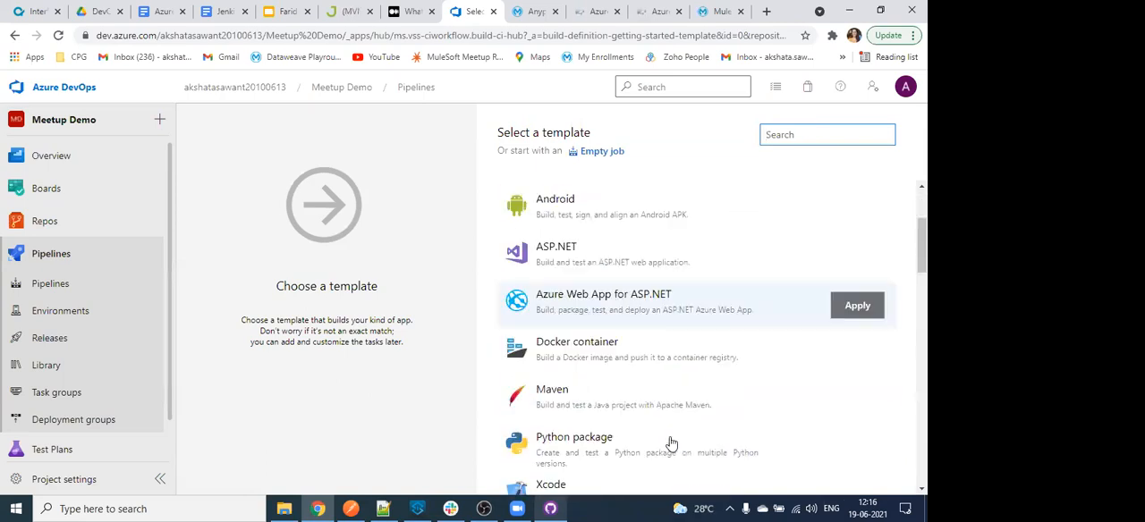
{"action": "scroll", "coordinate": [671, 443], "scroll_direction": "down", "scroll_amount": 5}
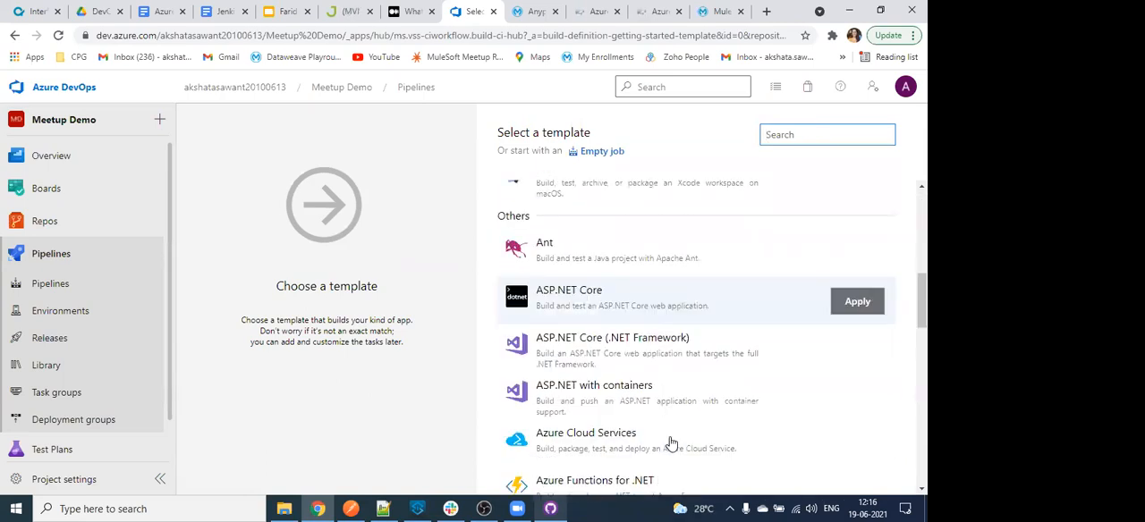
{"action": "scroll", "coordinate": [671, 443], "scroll_direction": "down", "scroll_amount": 4}
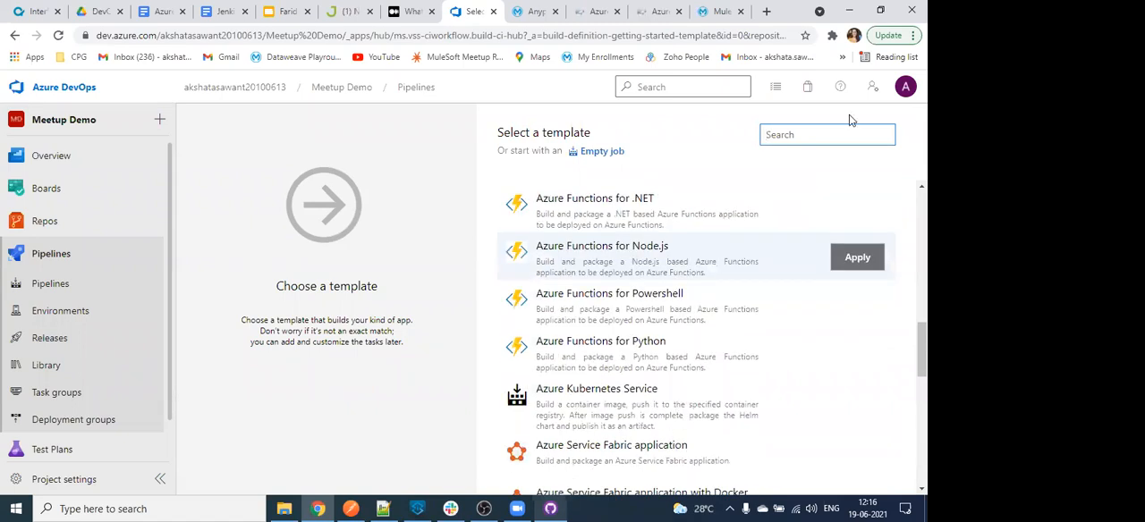
{"action": "type", "text": "ya"}
{"action": "key", "text": "BackSpace"}
{"action": "key", "text": "BackSpace"}
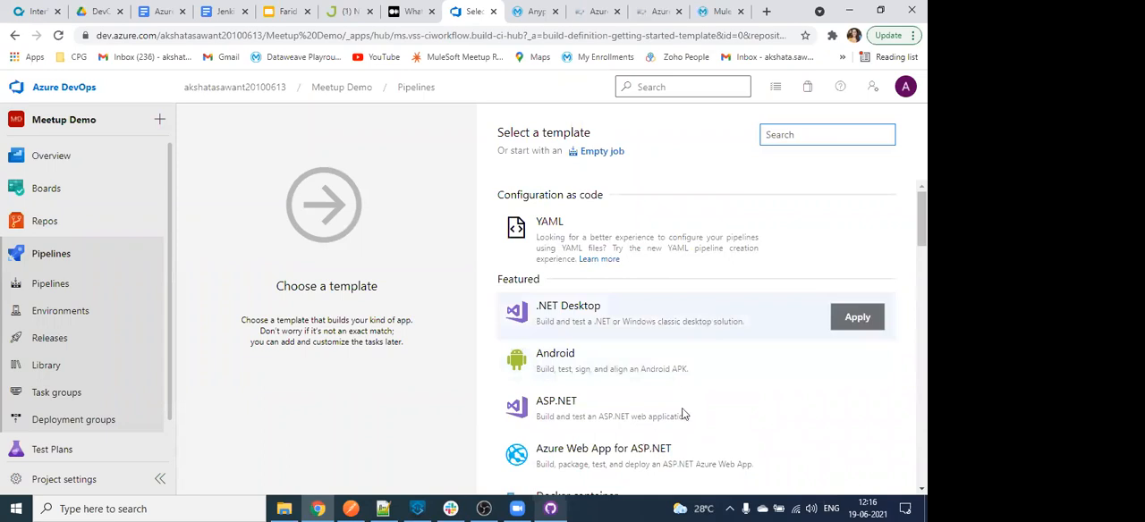
- Search the templates for mav and apply the Maven template to the pipeline
{"action": "scroll", "coordinate": [658, 421], "scroll_direction": "down", "scroll_amount": 1}
{"action": "scroll", "coordinate": [656, 421], "scroll_direction": "down", "scroll_amount": 2}
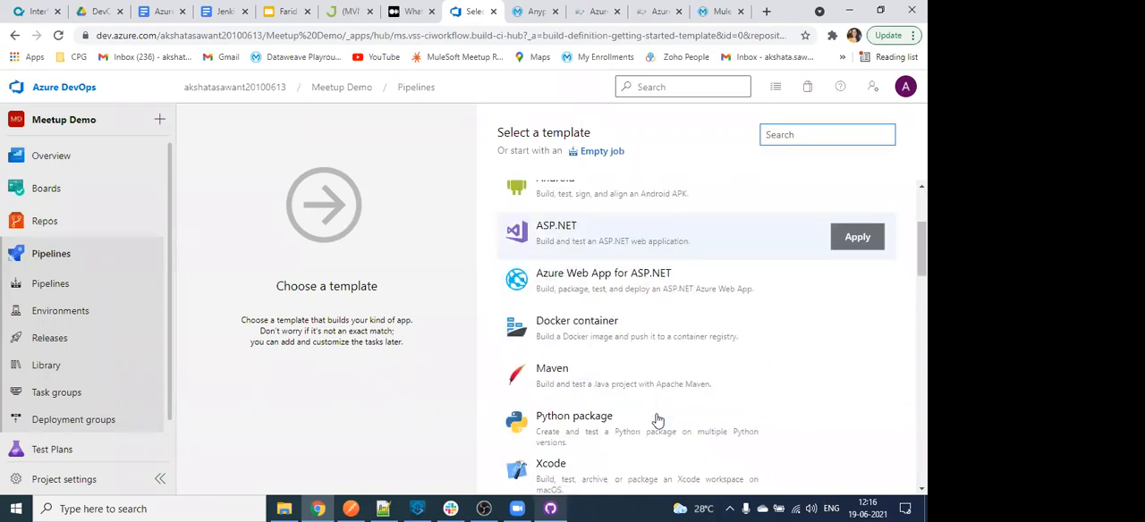
{"action": "scroll", "coordinate": [654, 421], "scroll_direction": "up", "scroll_amount": 1}
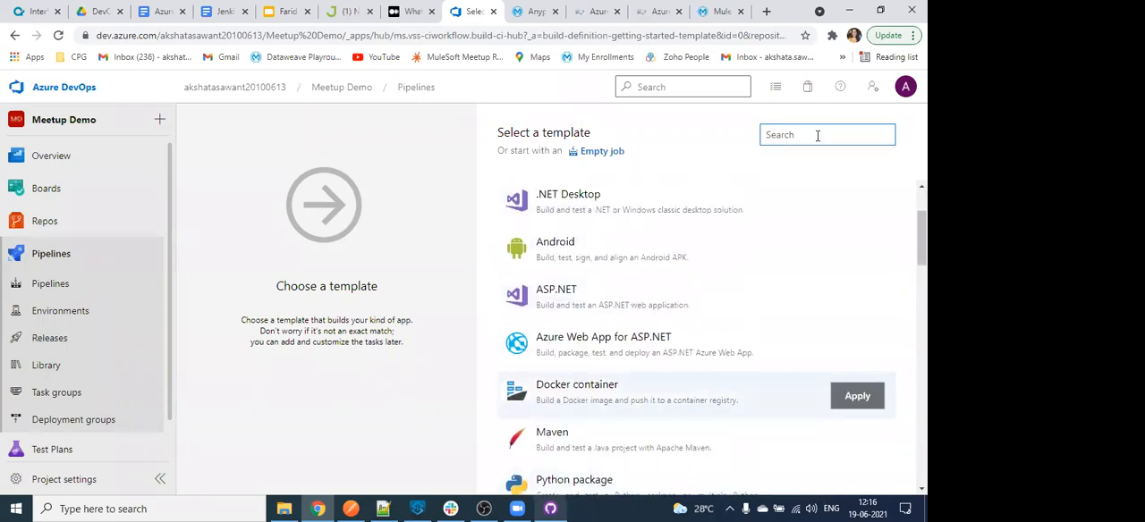
{"action": "type", "text": "mav"}
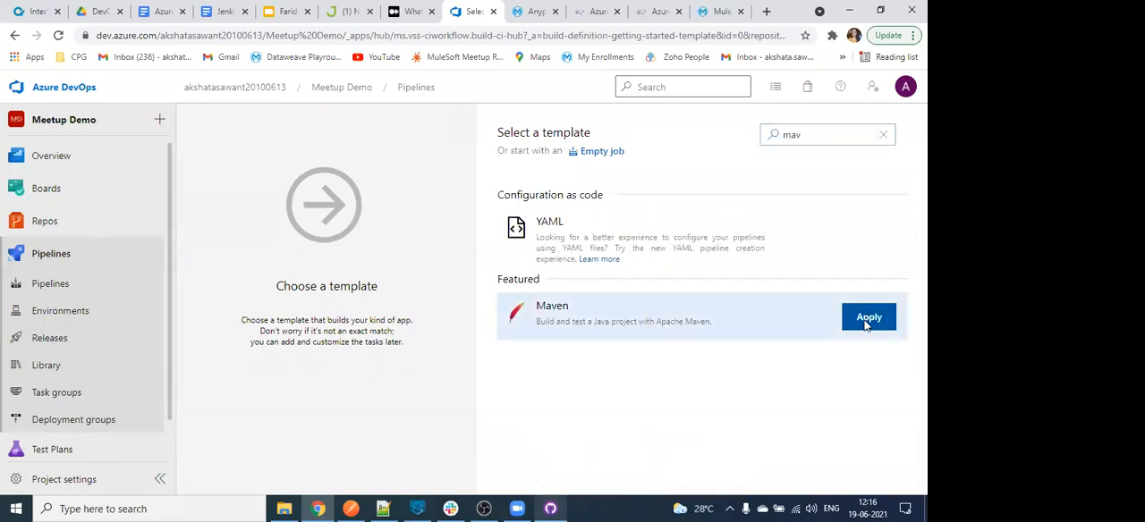
{"action": "left_click", "coordinate": [866, 325]}
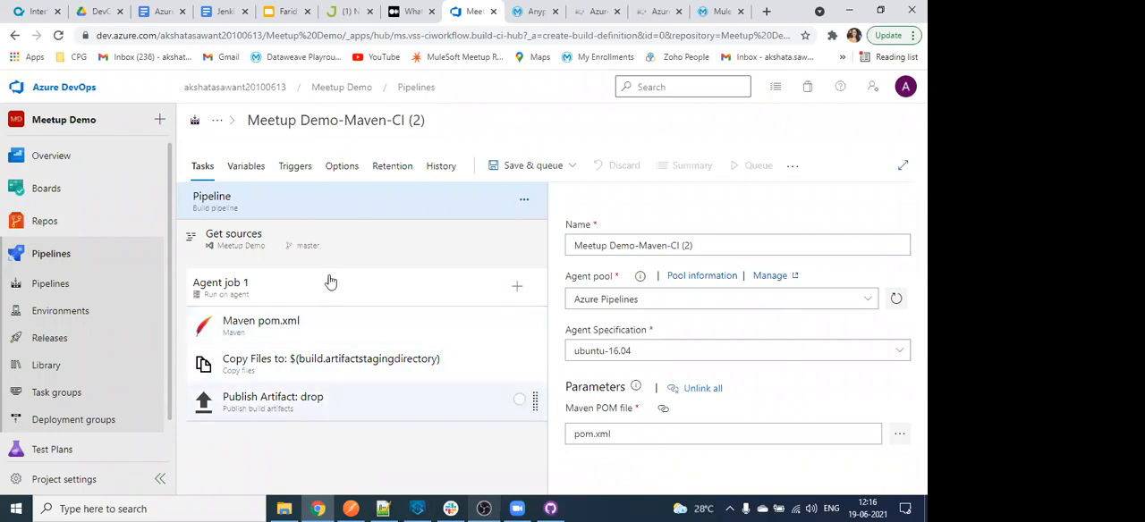
- Rename the pipeline as Demo Meetup and set the Maven pom.xml task's goals to package deploy
{"action": "left_click", "coordinate": [398, 333]}
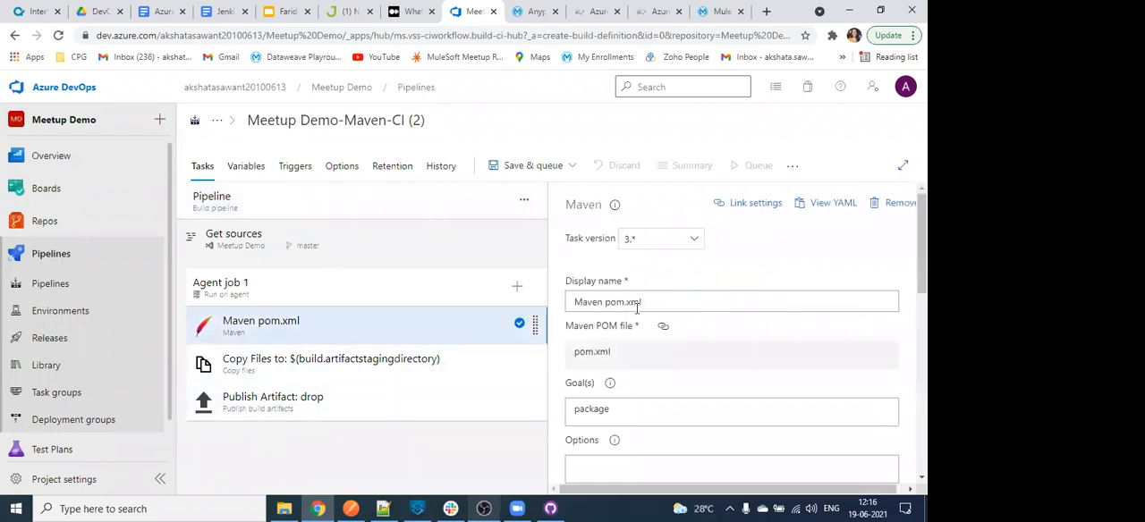
{"action": "scroll", "coordinate": [761, 309], "scroll_direction": "down", "scroll_amount": 3}
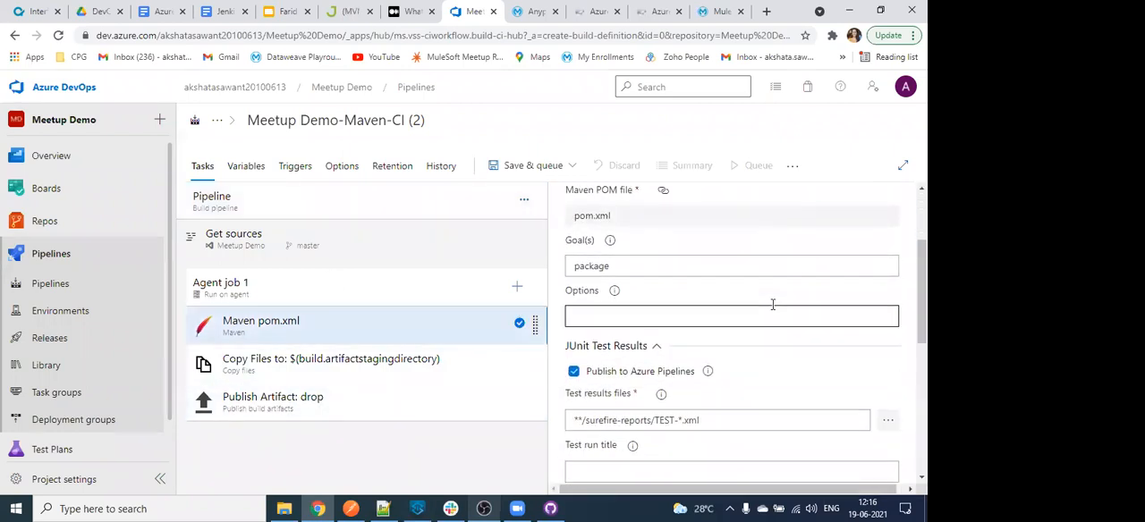
{"action": "left_click", "coordinate": [333, 126]}
{"action": "key", "text": "BackSpace"}
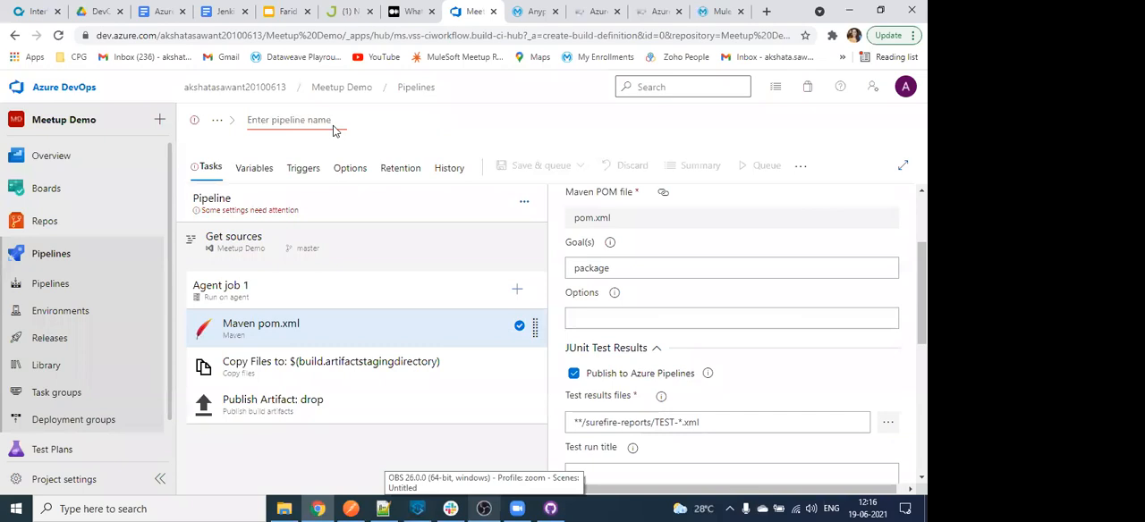
{"action": "type", "text": "Demo Meetup"}
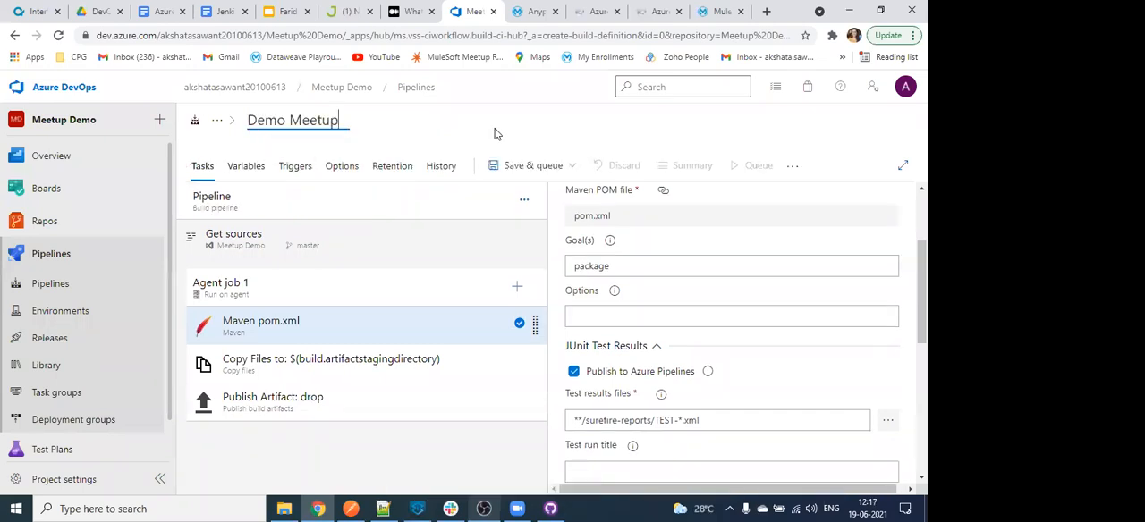
{"action": "left_click", "coordinate": [620, 269]}
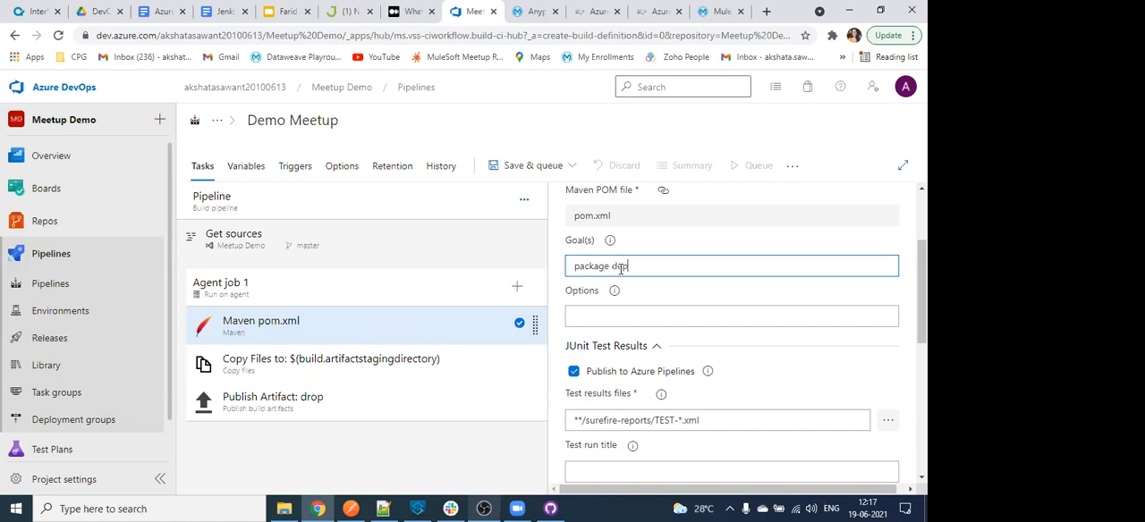
{"action": "left_click", "coordinate": [619, 307]}
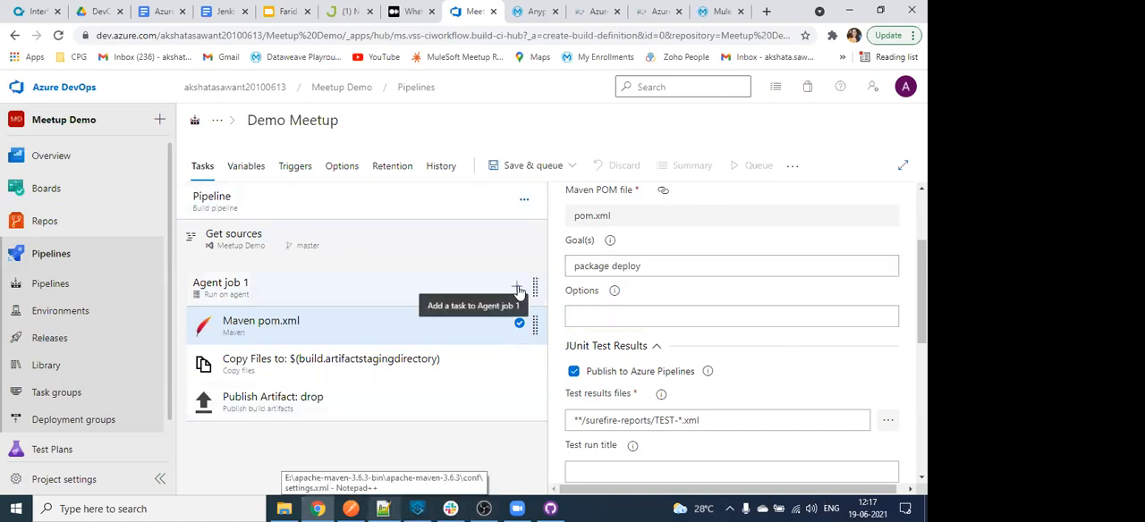
- Add a Download secure file task to Agent job 1 and place it before the Maven pom.xml task
{"action": "left_click", "coordinate": [517, 289]}
{"action": "type", "text": "secure"}
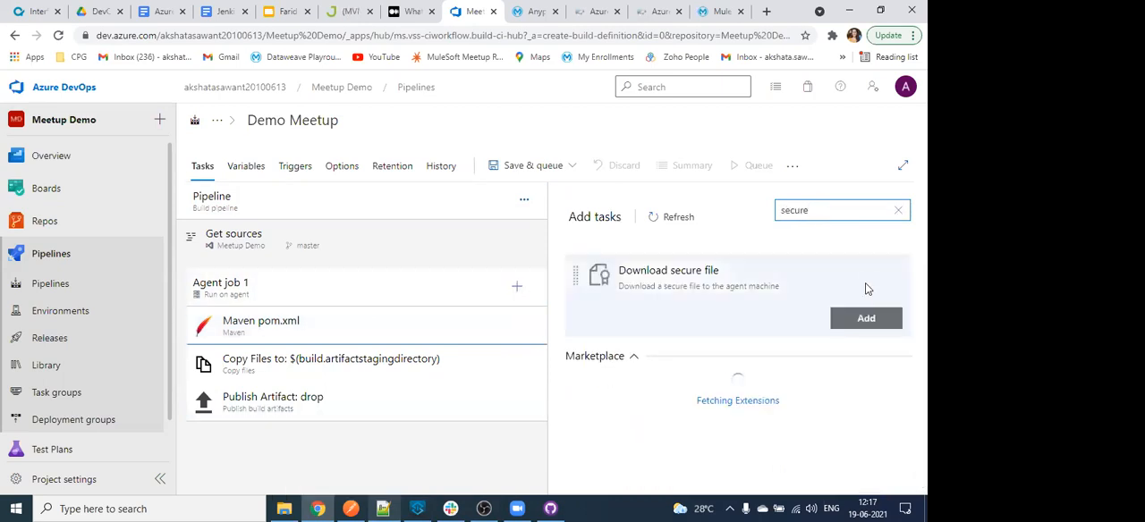
{"action": "left_click", "coordinate": [866, 317]}
{"action": "left_click_drag", "start_coordinate": [438, 363], "coordinate": [410, 315]}
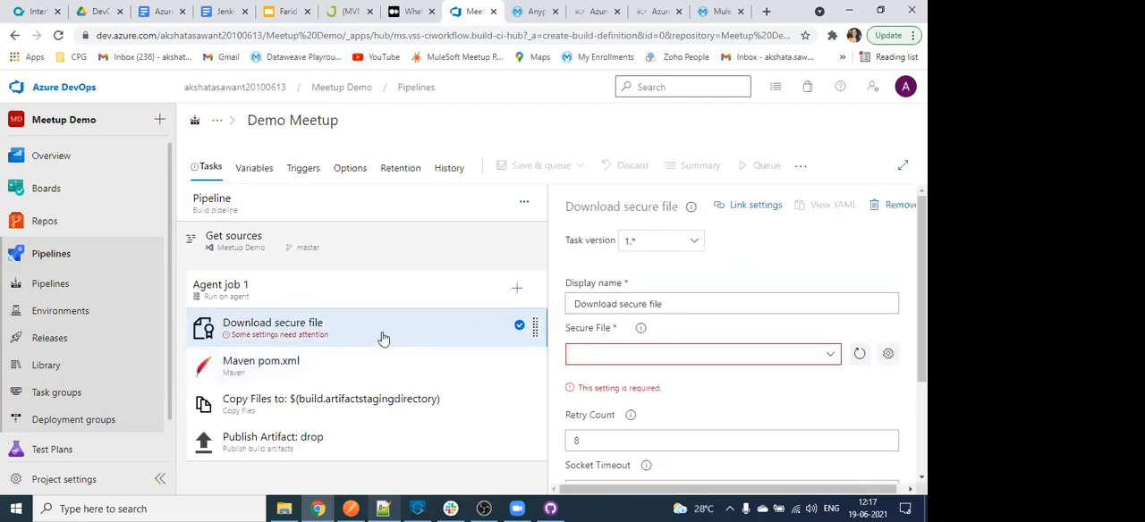
- Review the Copy Files task's settings, and view the CI/CD flow on slide 7 of the Faridabad MuleSoft Meetup presentation
{"action": "left_click", "coordinate": [370, 404]}
{"action": "left_click_drag", "start_coordinate": [371, 447], "coordinate": [363, 399]}
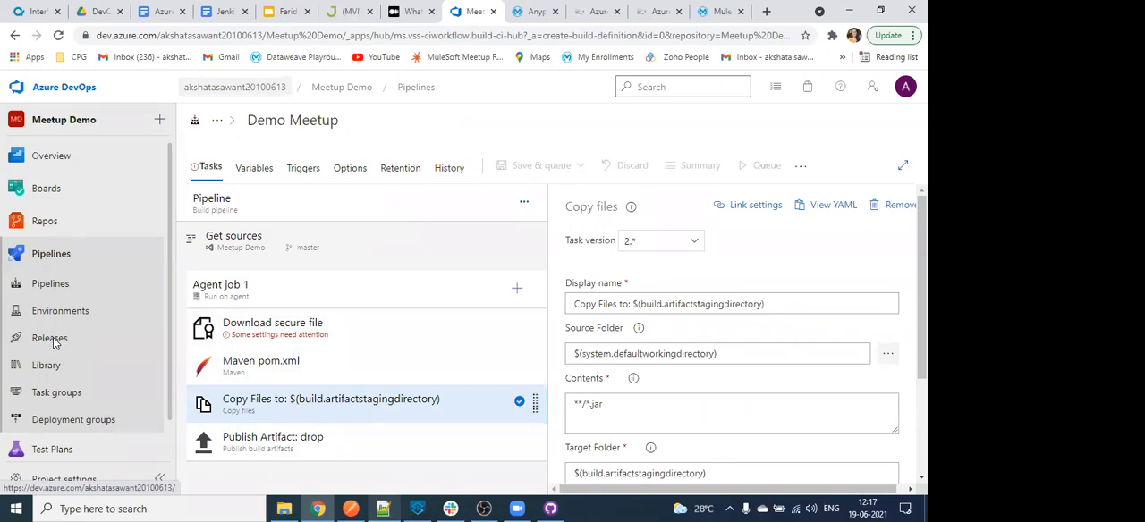
{"action": "left_click", "coordinate": [288, 12]}
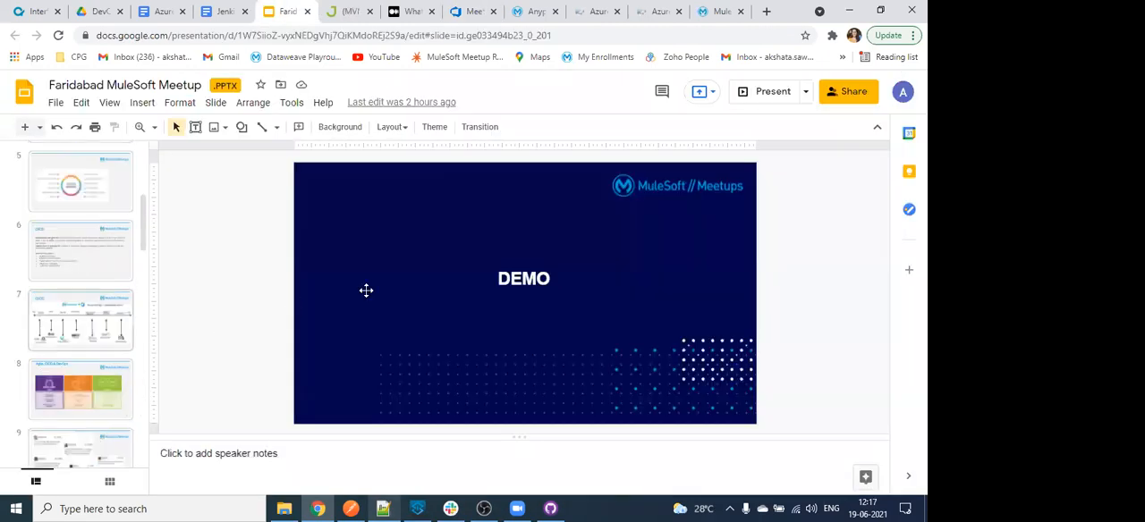
{"action": "left_click", "coordinate": [80, 320]}
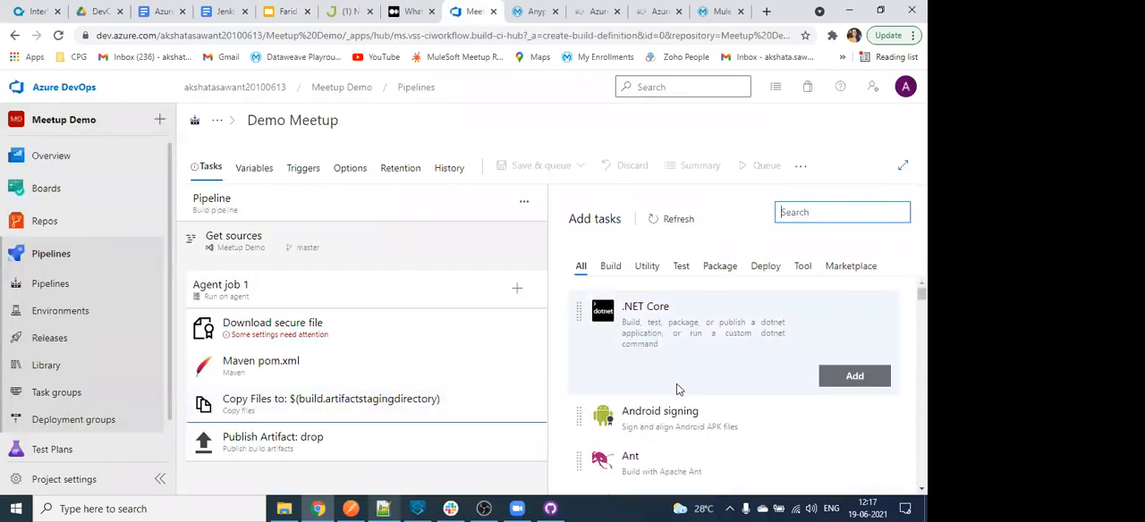
- Return to the Demo Meetup pipeline and browse the tasks that can be added in the Utility, Test and Deploy categories
{"action": "scroll", "coordinate": [678, 389], "scroll_direction": "down", "scroll_amount": 6}
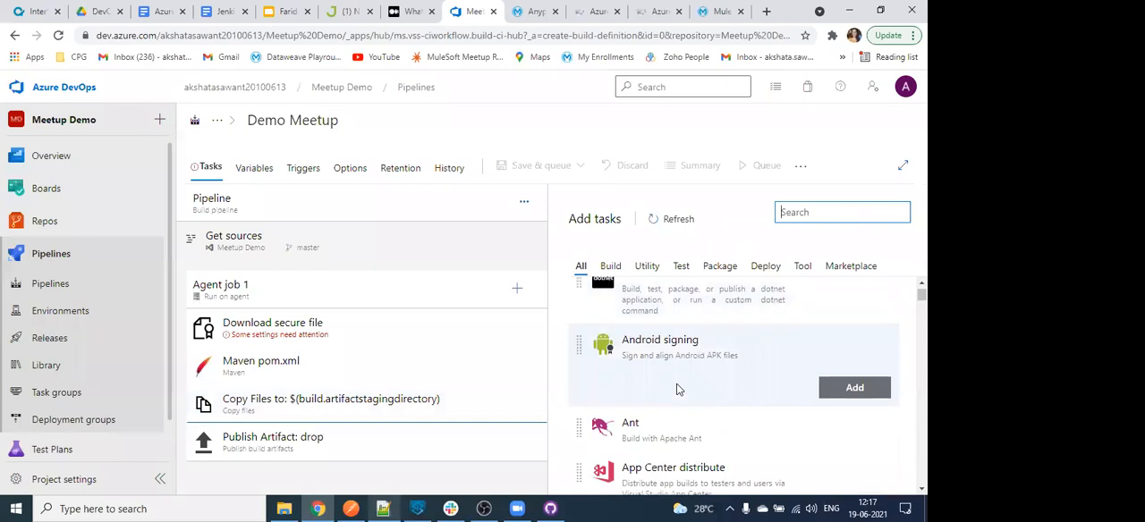
{"action": "left_click", "coordinate": [647, 265]}
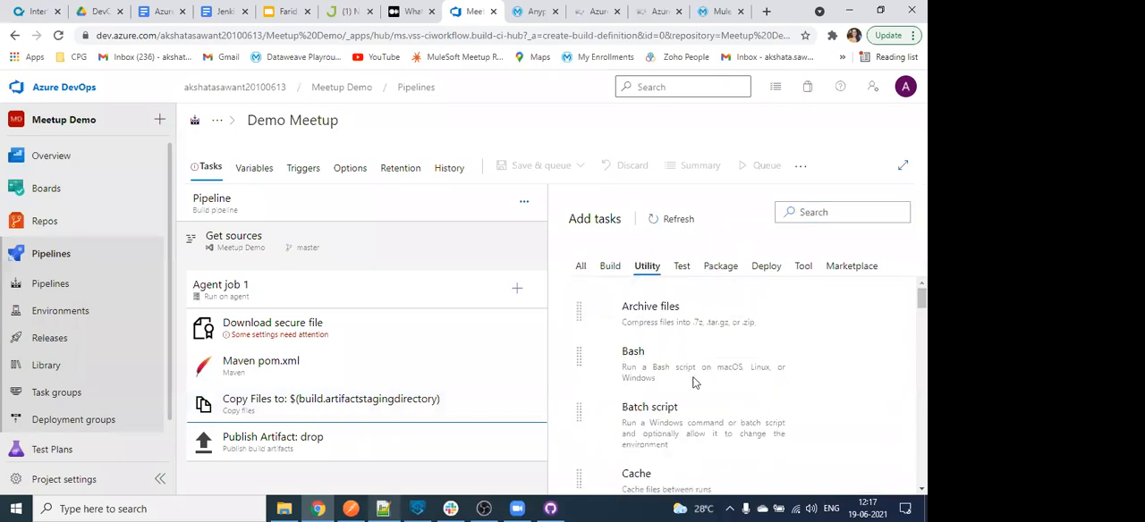
{"action": "scroll", "coordinate": [689, 390], "scroll_direction": "down", "scroll_amount": 3}
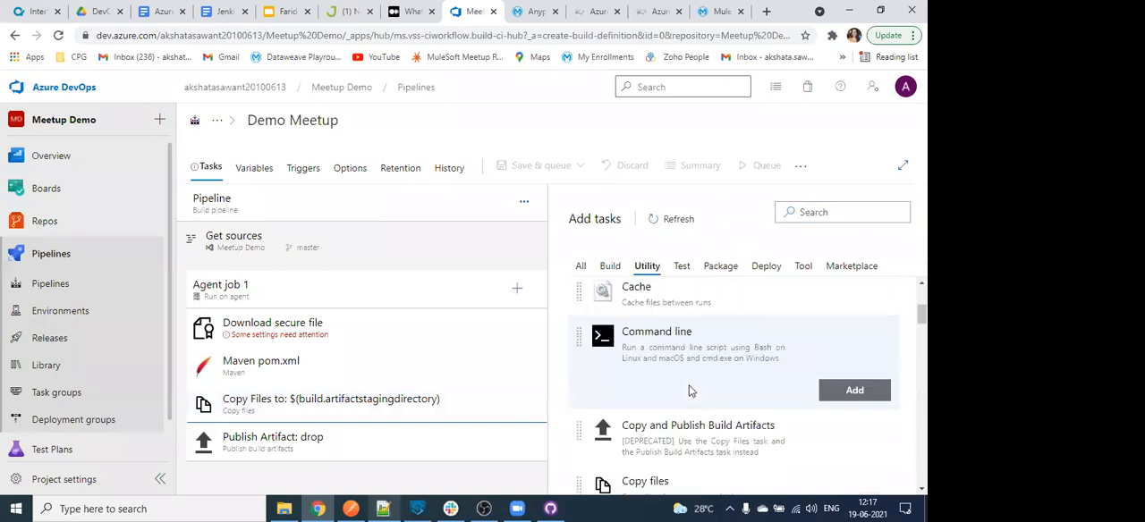
{"action": "scroll", "coordinate": [689, 390], "scroll_direction": "down", "scroll_amount": 5}
{"action": "scroll", "coordinate": [689, 390], "scroll_direction": "up", "scroll_amount": 2}
{"action": "scroll", "coordinate": [689, 390], "scroll_direction": "up", "scroll_amount": 3}
{"action": "left_click", "coordinate": [682, 266]}
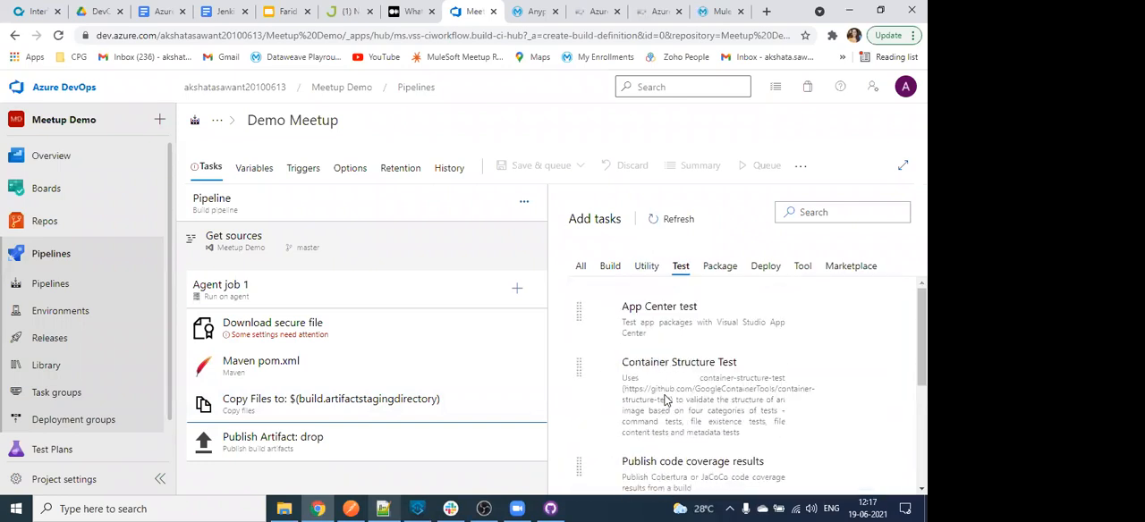
{"action": "scroll", "coordinate": [665, 399], "scroll_direction": "down", "scroll_amount": 2}
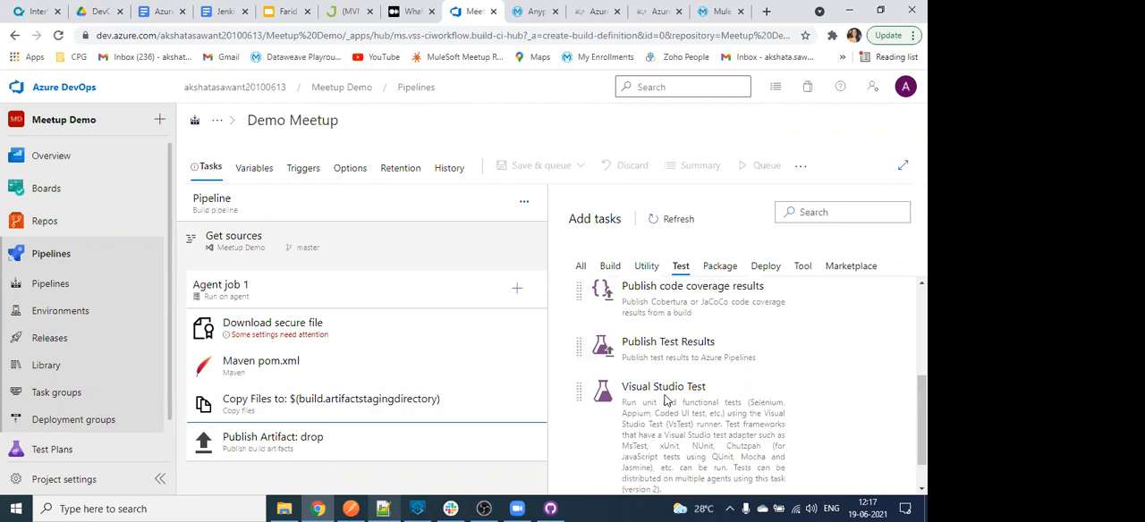
{"action": "scroll", "coordinate": [665, 399], "scroll_direction": "up", "scroll_amount": 2}
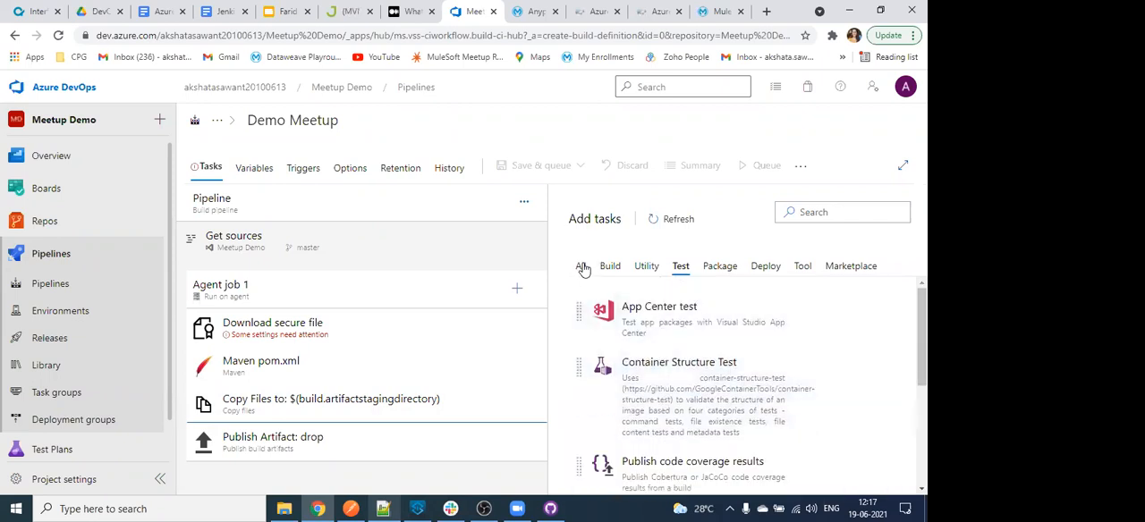
{"action": "left_click", "coordinate": [762, 266]}
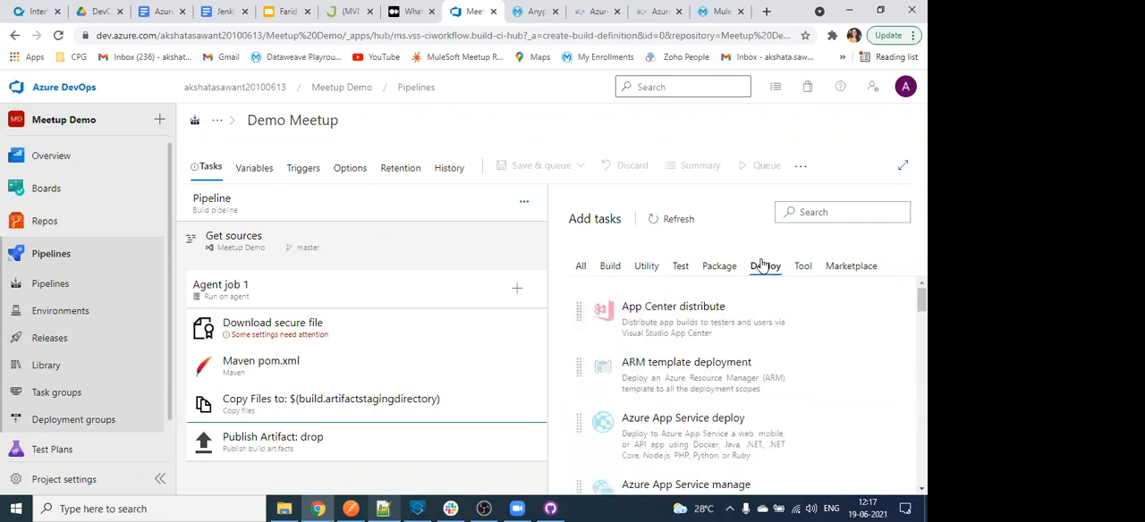
- Search the available tasks for son and look through the SonarQube entries
{"action": "left_click", "coordinate": [814, 213]}
{"action": "type", "text": "son"}
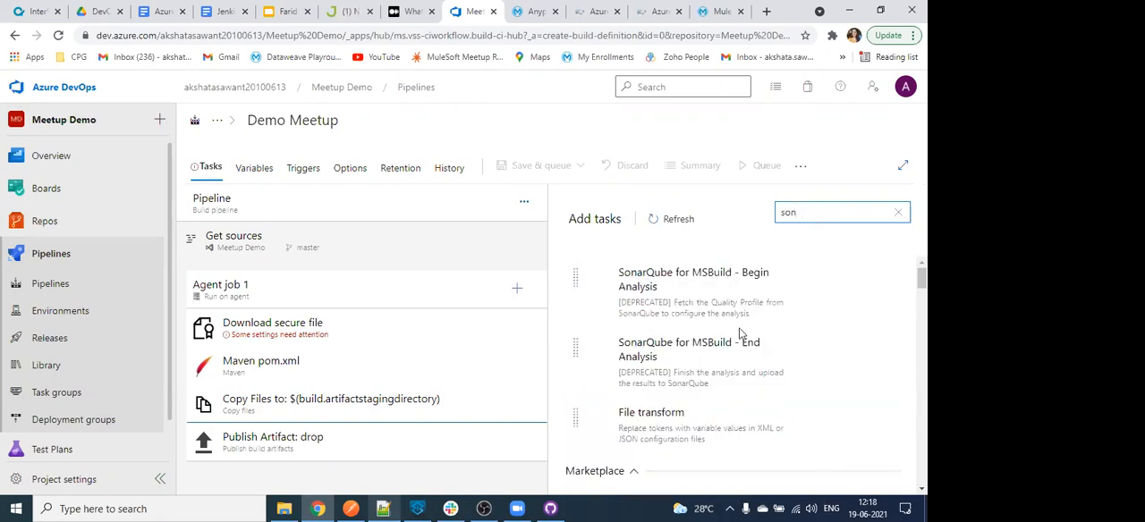
{"action": "scroll", "coordinate": [775, 374], "scroll_direction": "down", "scroll_amount": 3}
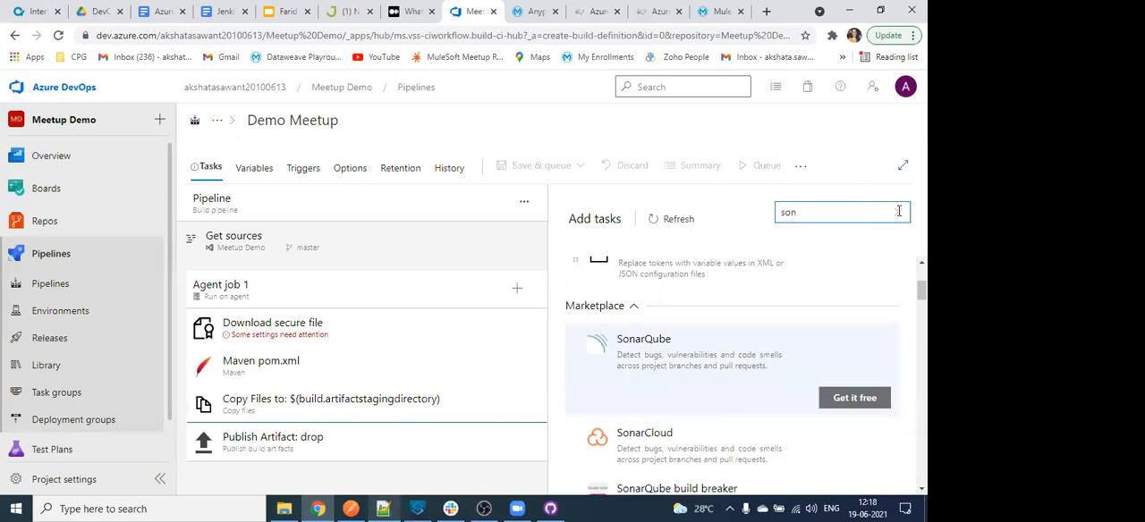
- Browse the extension tasks in the Marketplace category, and return to the list of all tasks
{"action": "left_click", "coordinate": [831, 275]}
{"action": "left_click", "coordinate": [833, 267]}
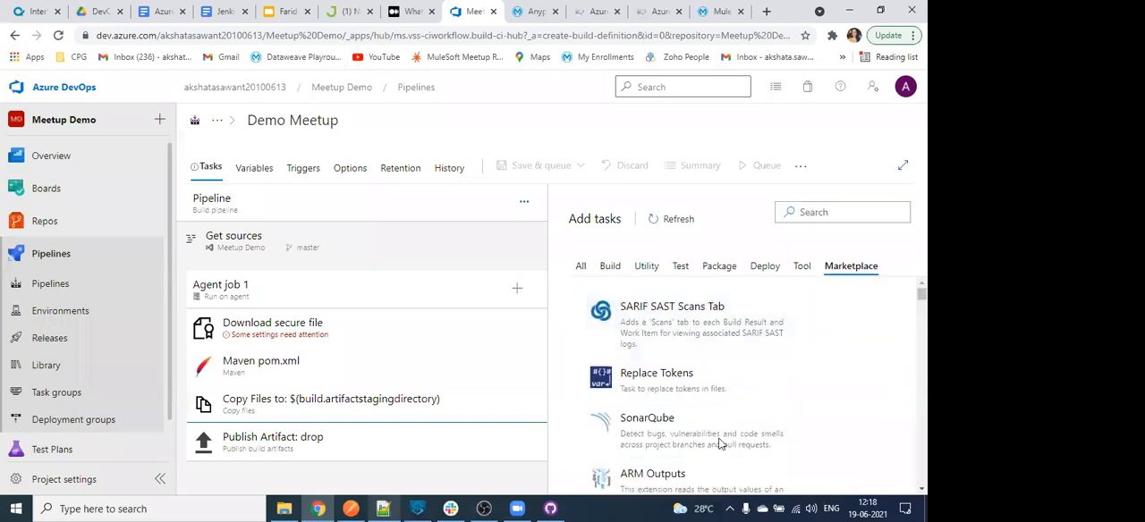
{"action": "scroll", "coordinate": [721, 443], "scroll_direction": "down", "scroll_amount": 4}
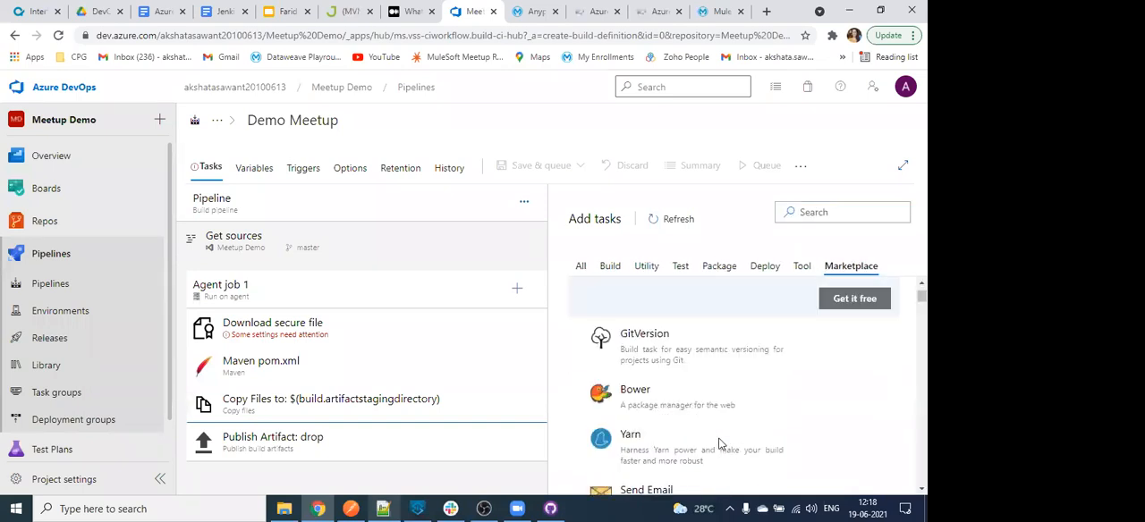
{"action": "scroll", "coordinate": [721, 443], "scroll_direction": "down", "scroll_amount": 2}
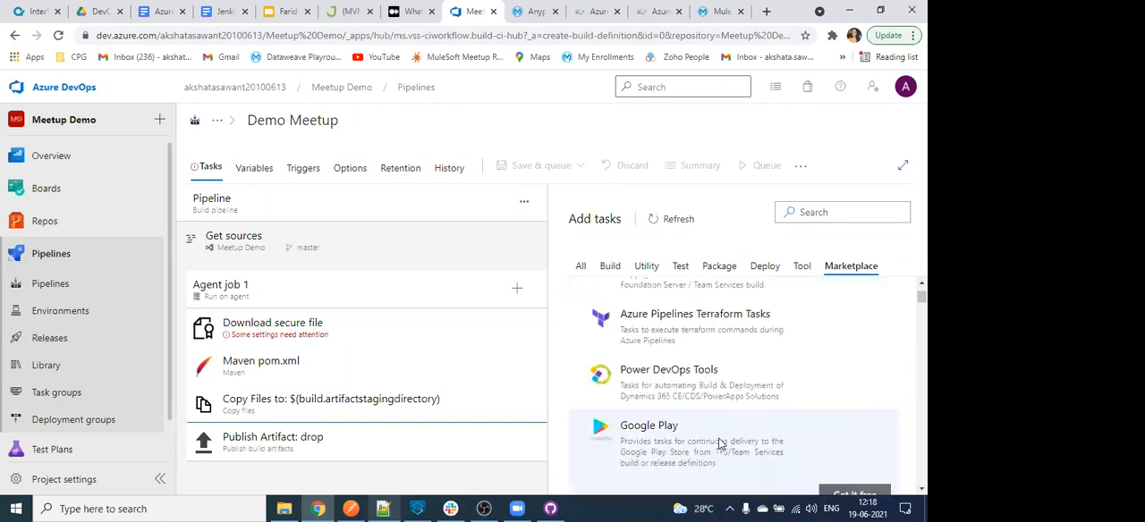
{"action": "scroll", "coordinate": [721, 443], "scroll_direction": "down", "scroll_amount": 5}
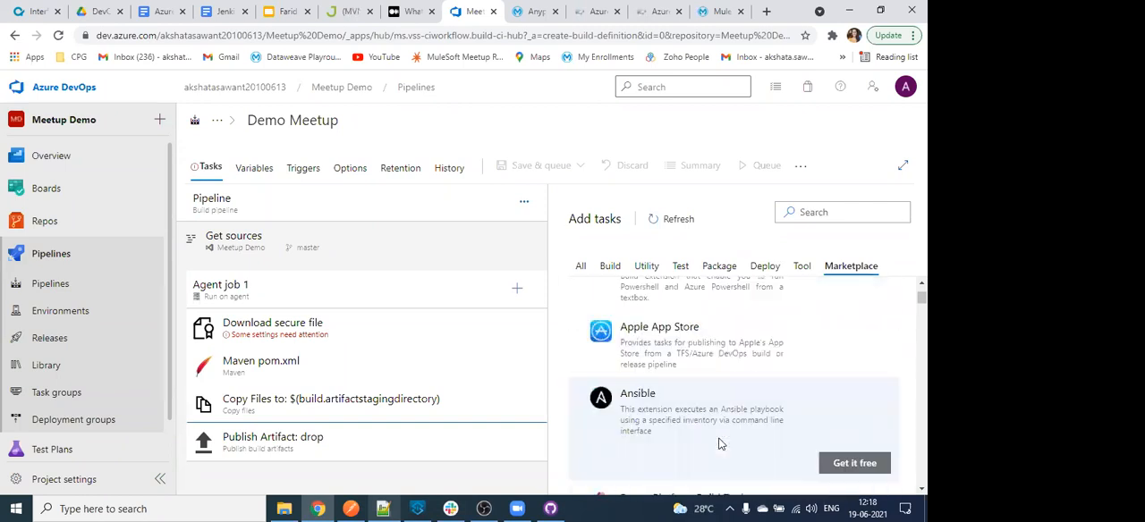
{"action": "scroll", "coordinate": [721, 443], "scroll_direction": "down", "scroll_amount": 5}
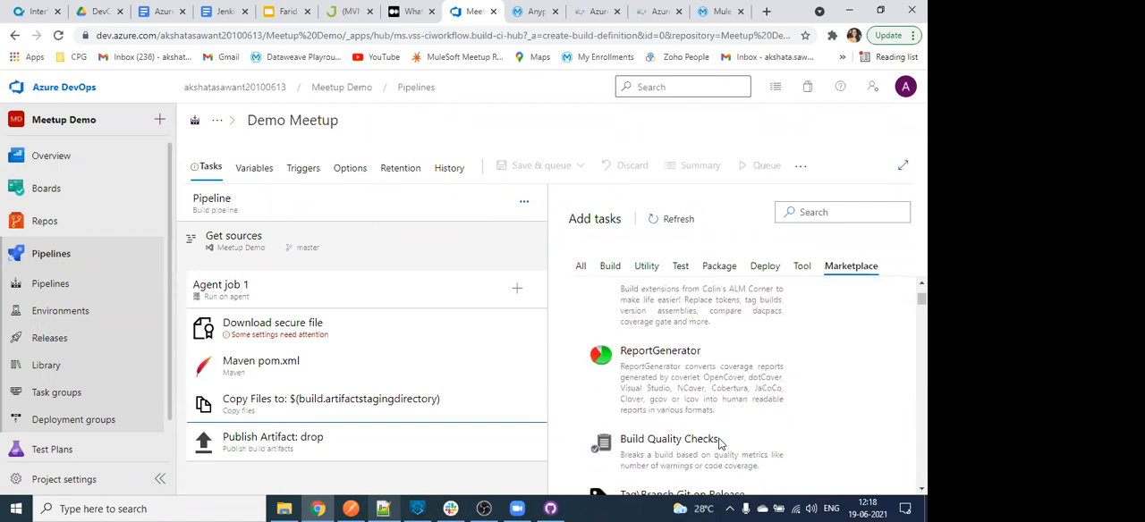
{"action": "left_click", "coordinate": [581, 266]}
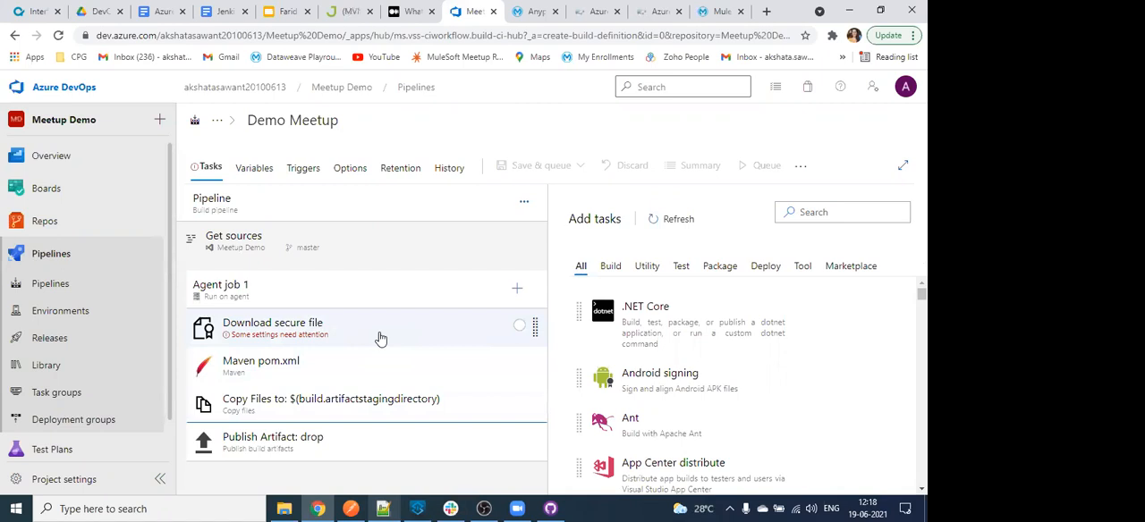
- Select settings.xml as the secure file of the Download secure file task
{"action": "left_click", "coordinate": [206, 331]}
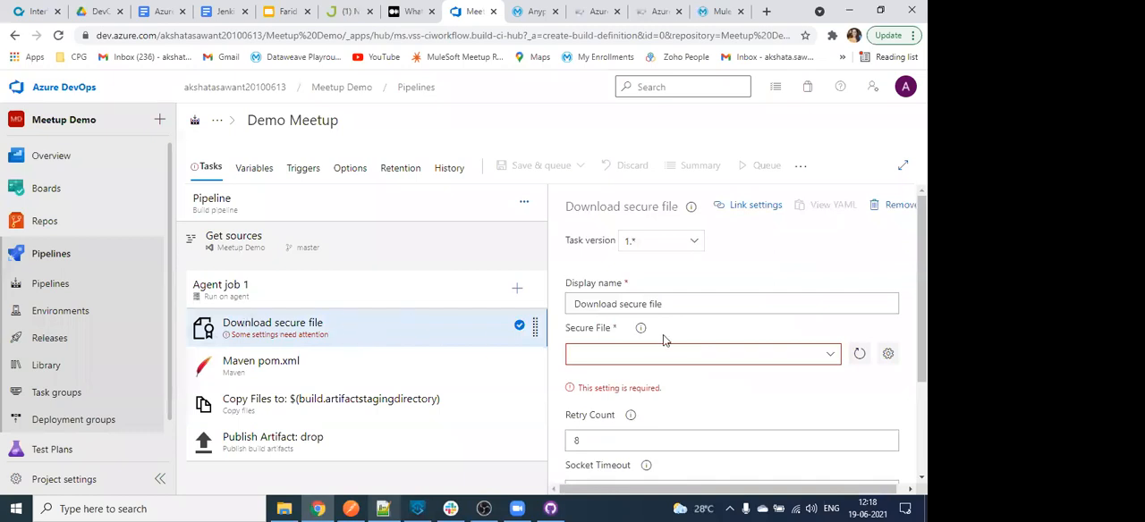
{"action": "left_click", "coordinate": [830, 354]}
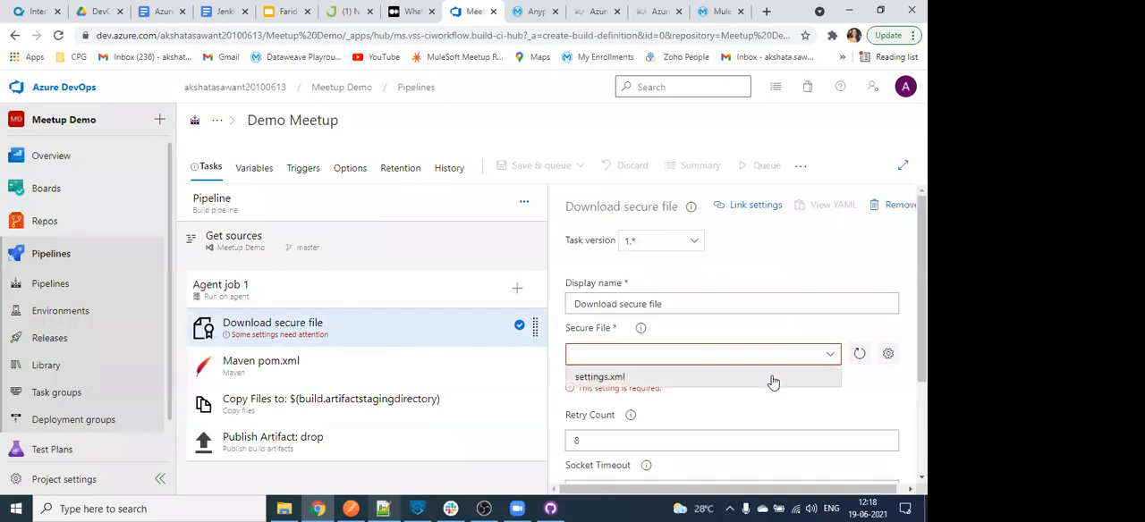
{"action": "left_click", "coordinate": [633, 379]}
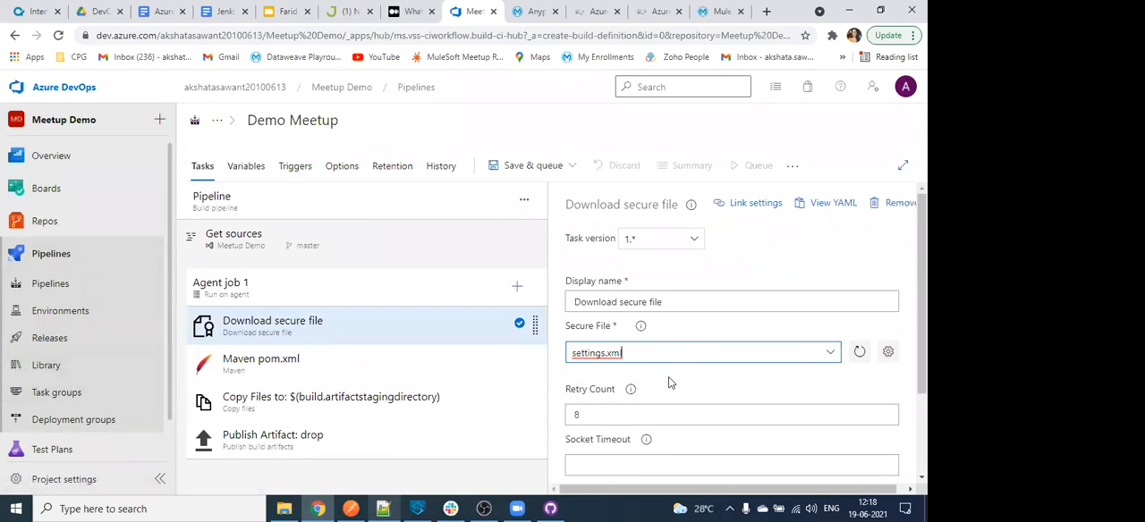
- Set the output variables reference name of the Download secure file task to settings, and save the pipeline
{"action": "scroll", "coordinate": [698, 391], "scroll_direction": "down", "scroll_amount": 2}
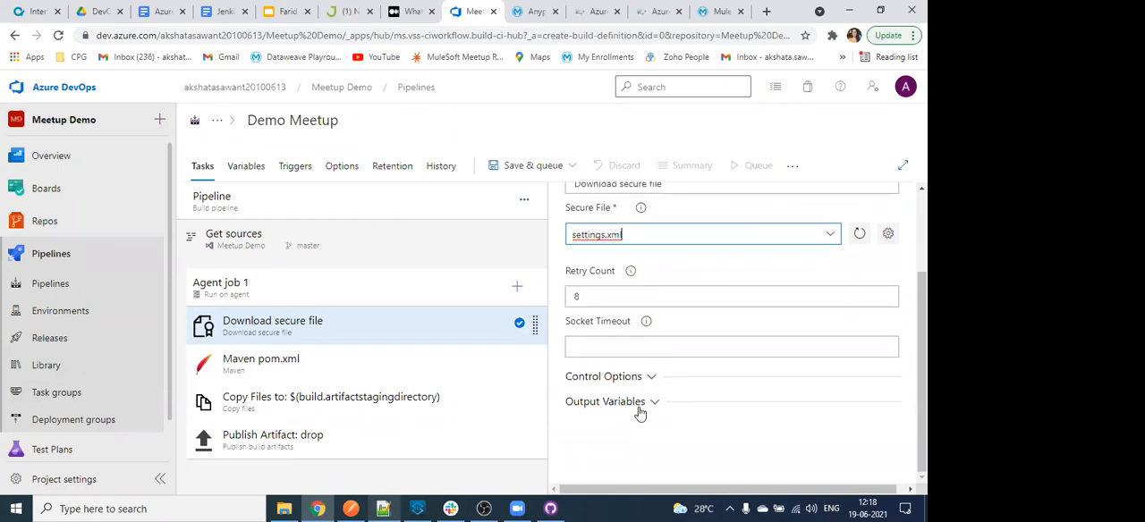
{"action": "left_click", "coordinate": [639, 410]}
{"action": "scroll", "coordinate": [621, 412], "scroll_direction": "down", "scroll_amount": 1}
{"action": "left_click", "coordinate": [592, 361]}
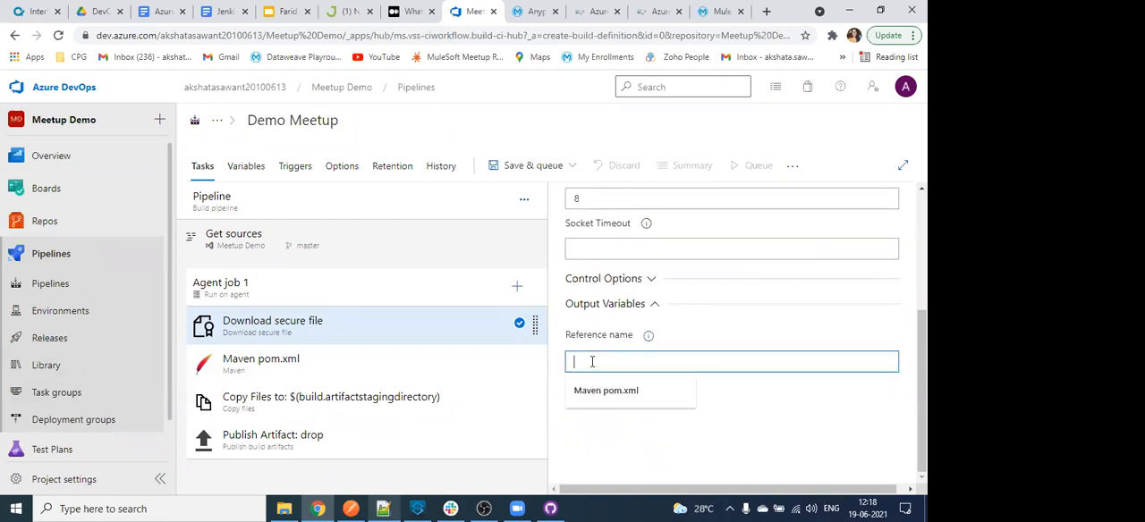
{"action": "type", "text": "settings"}
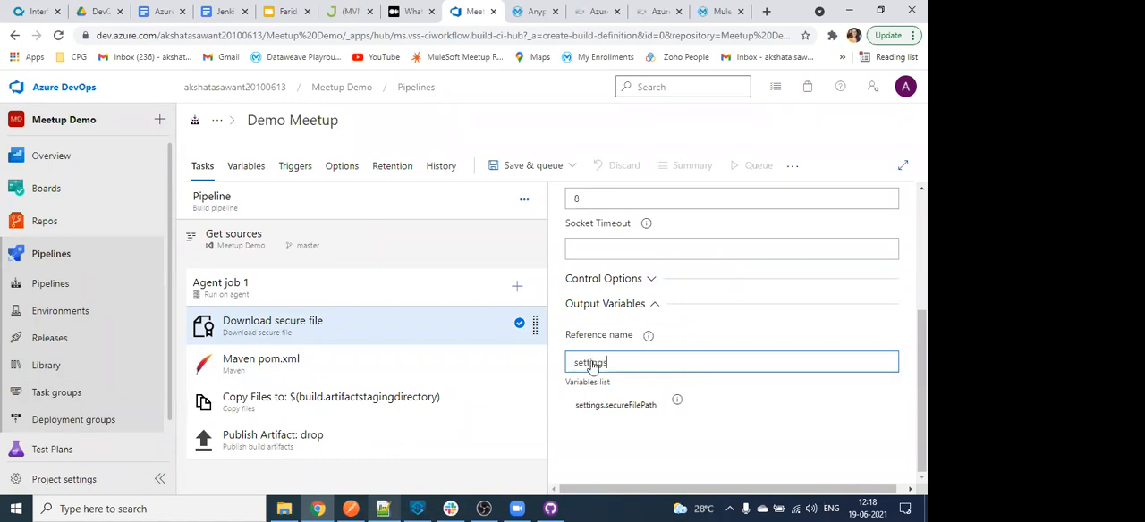
{"action": "key", "text": "ctrl+s"}
{"action": "left_click", "coordinate": [527, 360]}
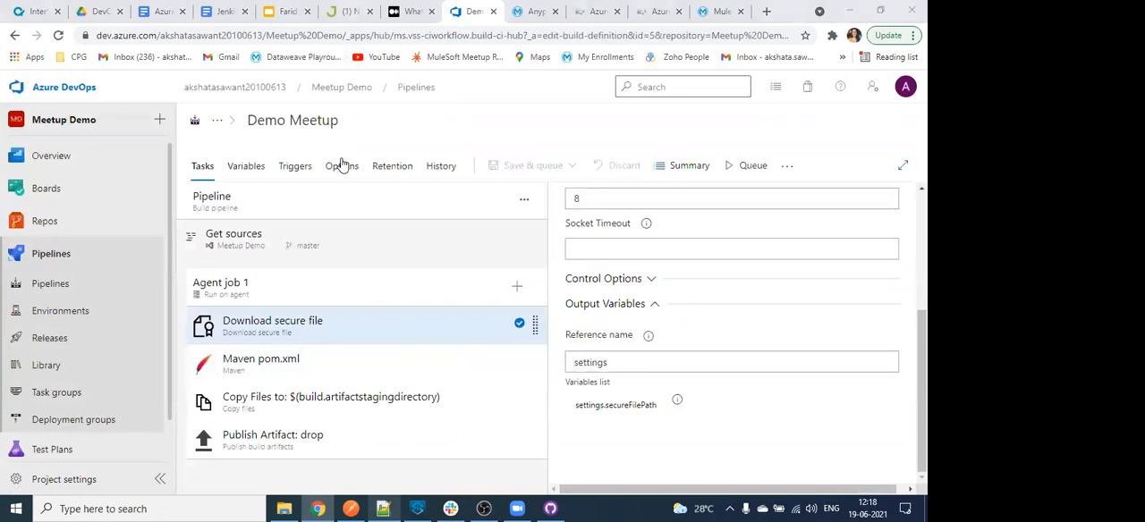
{"action": "double_click", "coordinate": [592, 363]}
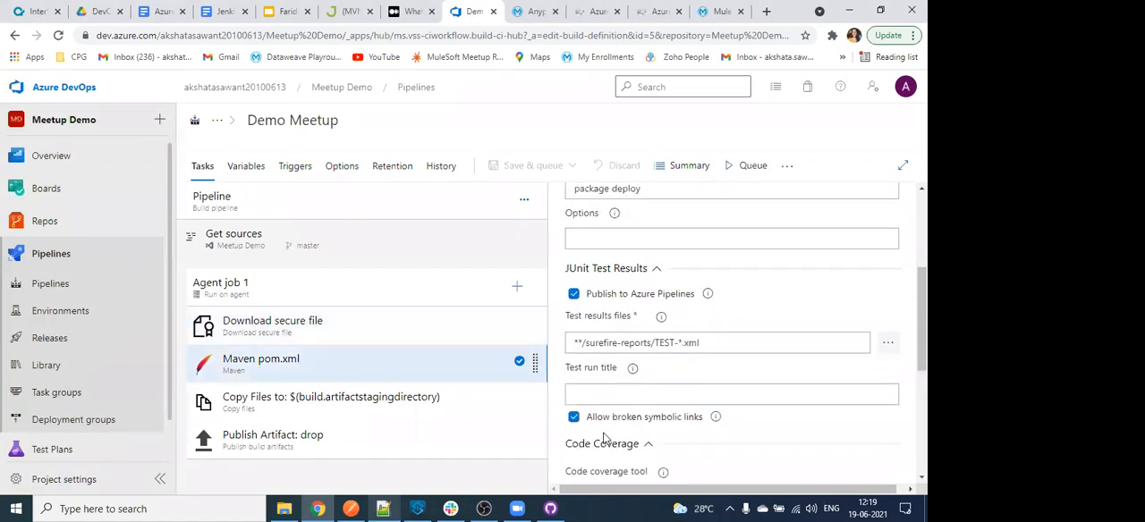
- Review the Maven pom.xml task's test results and code coverage settings, and try out the SonarQube or SonarCloud analysis option
{"action": "scroll", "coordinate": [606, 438], "scroll_direction": "up", "scroll_amount": 3}
{"action": "scroll", "coordinate": [605, 360], "scroll_direction": "down", "scroll_amount": 2}
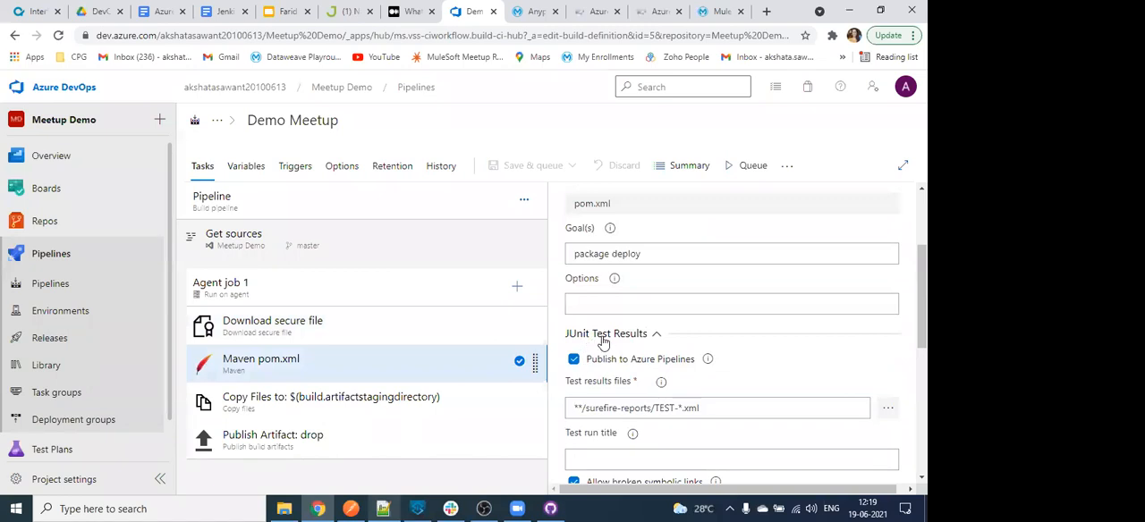
{"action": "scroll", "coordinate": [585, 399], "scroll_direction": "down", "scroll_amount": 2}
{"action": "scroll", "coordinate": [627, 358], "scroll_direction": "down", "scroll_amount": 1}
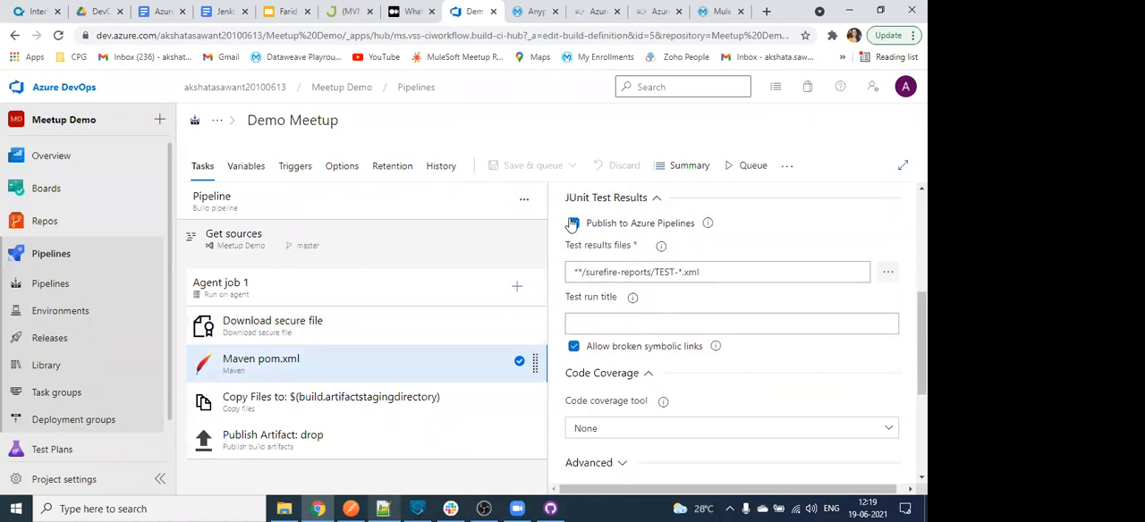
{"action": "scroll", "coordinate": [696, 399], "scroll_direction": "down", "scroll_amount": 2}
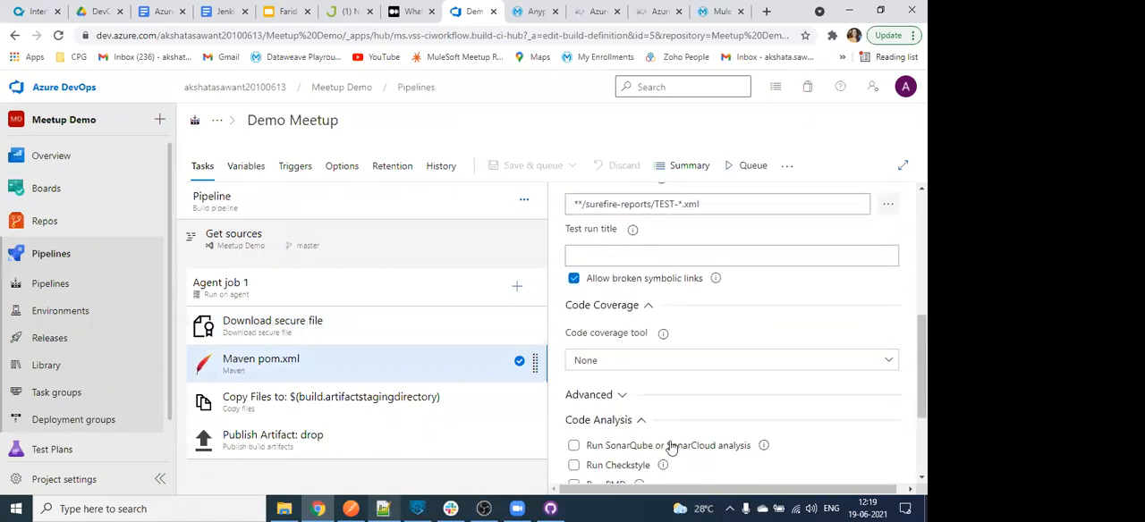
{"action": "scroll", "coordinate": [652, 421], "scroll_direction": "down", "scroll_amount": 3}
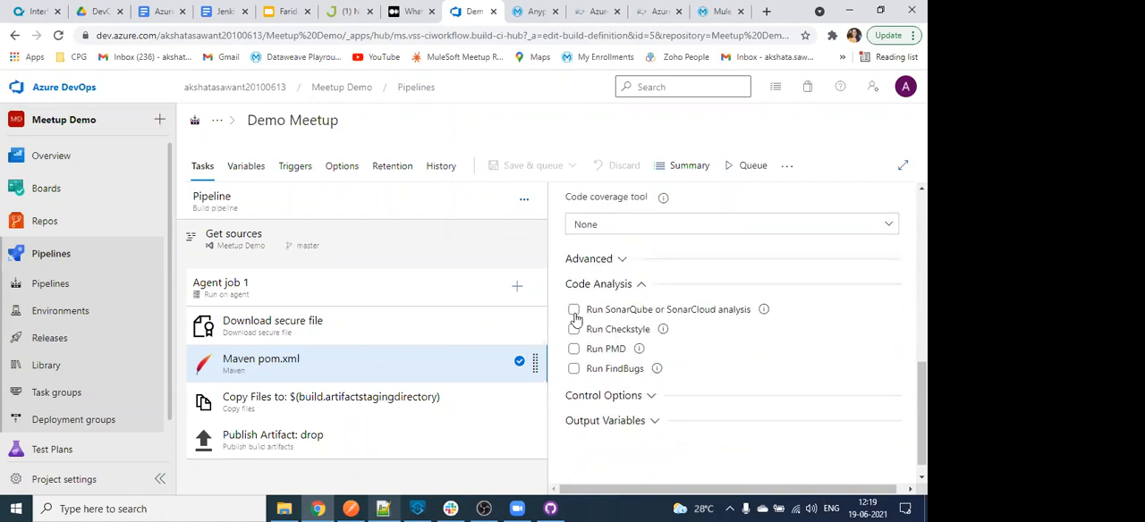
{"action": "left_click", "coordinate": [574, 311]}
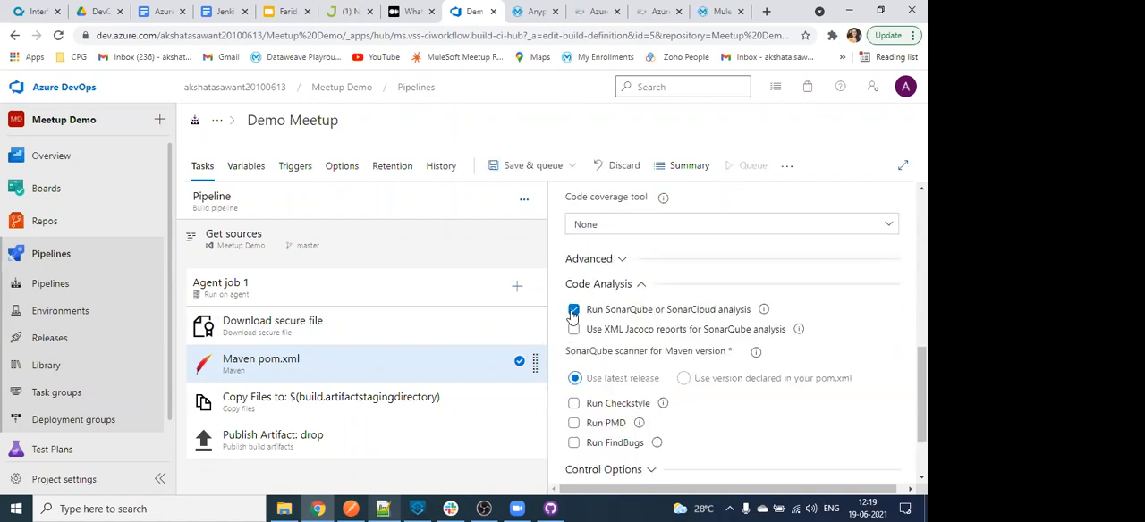
{"action": "left_click", "coordinate": [573, 310]}
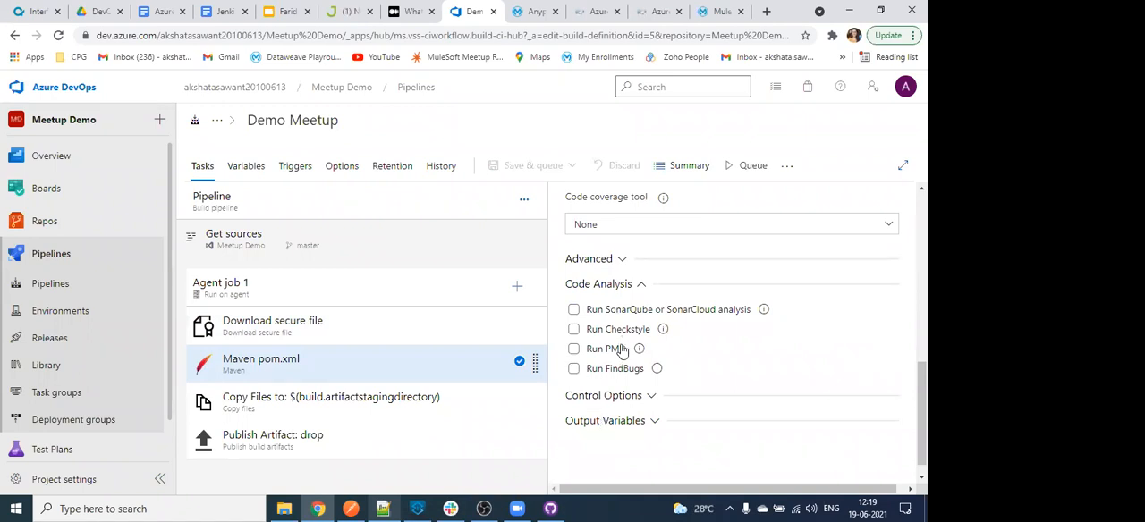
- Examine the Control Options and Output Variables settings of the Maven pom.xml task
{"action": "left_click", "coordinate": [607, 394]}
{"action": "scroll", "coordinate": [729, 345], "scroll_direction": "down", "scroll_amount": 1}
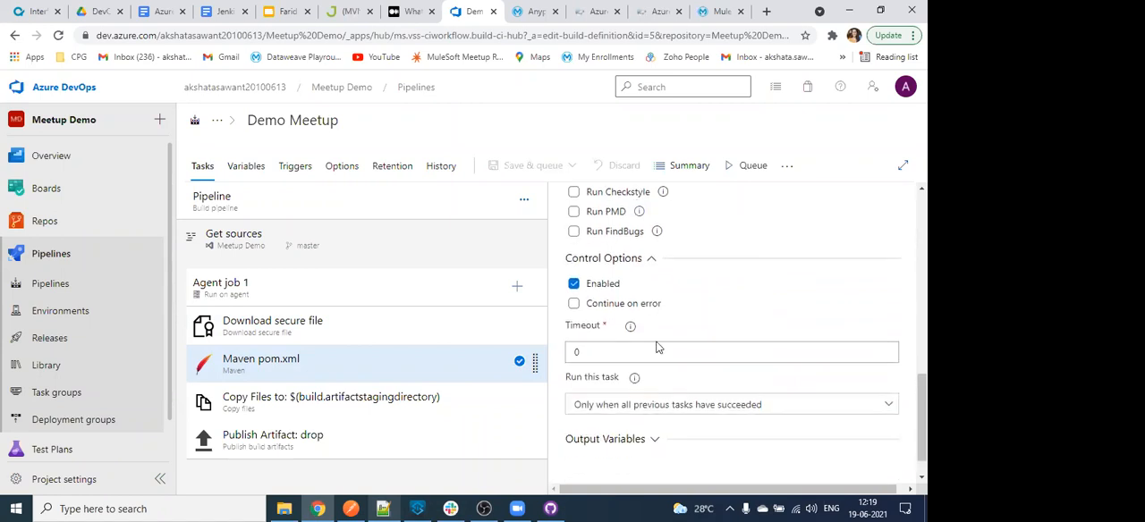
{"action": "left_click", "coordinate": [638, 441]}
{"action": "scroll", "coordinate": [636, 436], "scroll_direction": "down", "scroll_amount": 1}
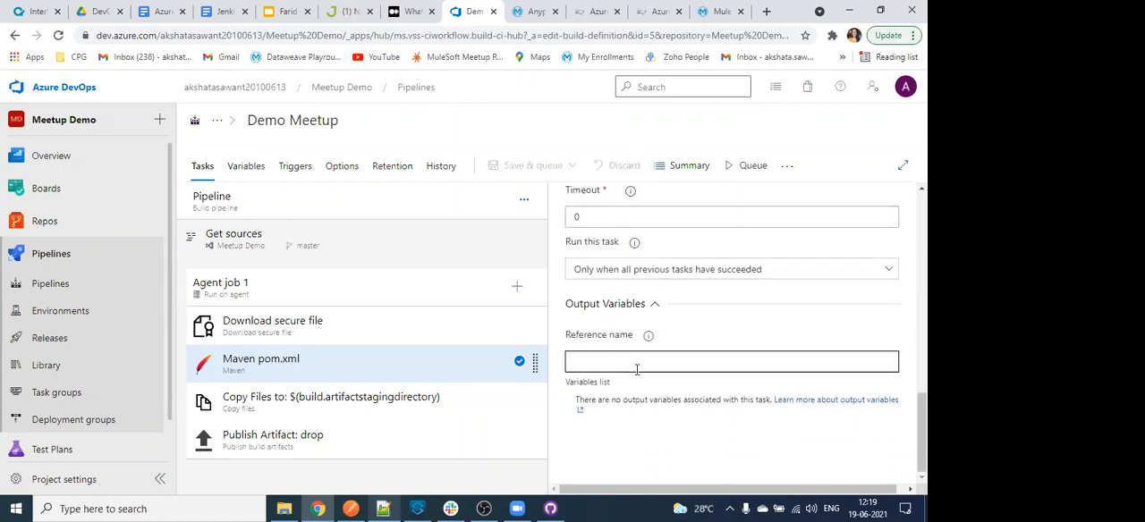
{"action": "scroll", "coordinate": [851, 384], "scroll_direction": "up", "scroll_amount": 3}
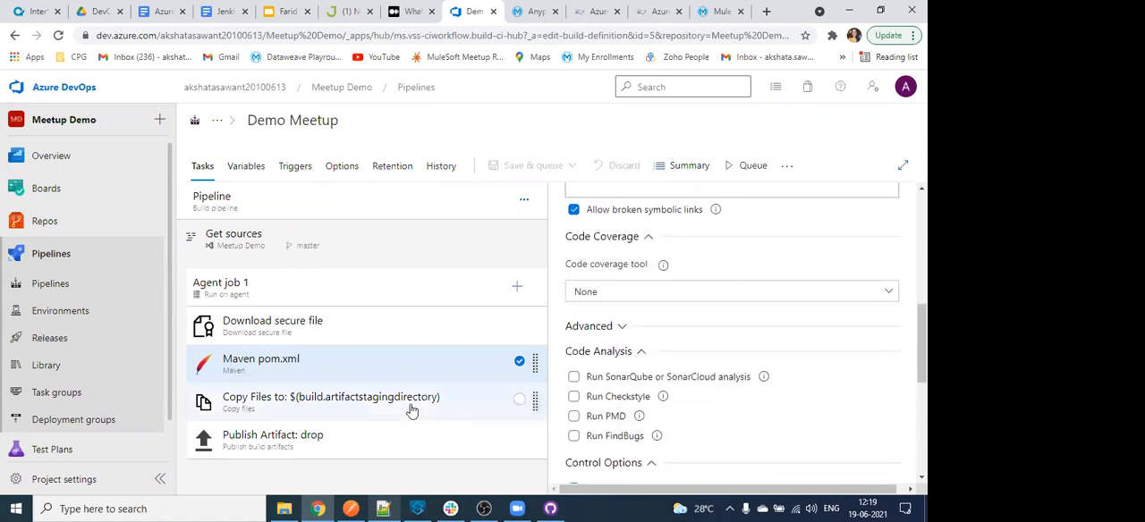
{"action": "scroll", "coordinate": [743, 360], "scroll_direction": "up", "scroll_amount": 1}
{"action": "scroll", "coordinate": [743, 360], "scroll_direction": "up", "scroll_amount": 2}
- Set the Maven task's options to -s $(settings.secureFilePath) -DmuleDeploy -Danypoint.username=$(anypoint.username) -Danypoint.password=$(anypoint.password) from the new 31 note in Notepad++, and save the pipeline
{"action": "left_click", "coordinate": [583, 254]}
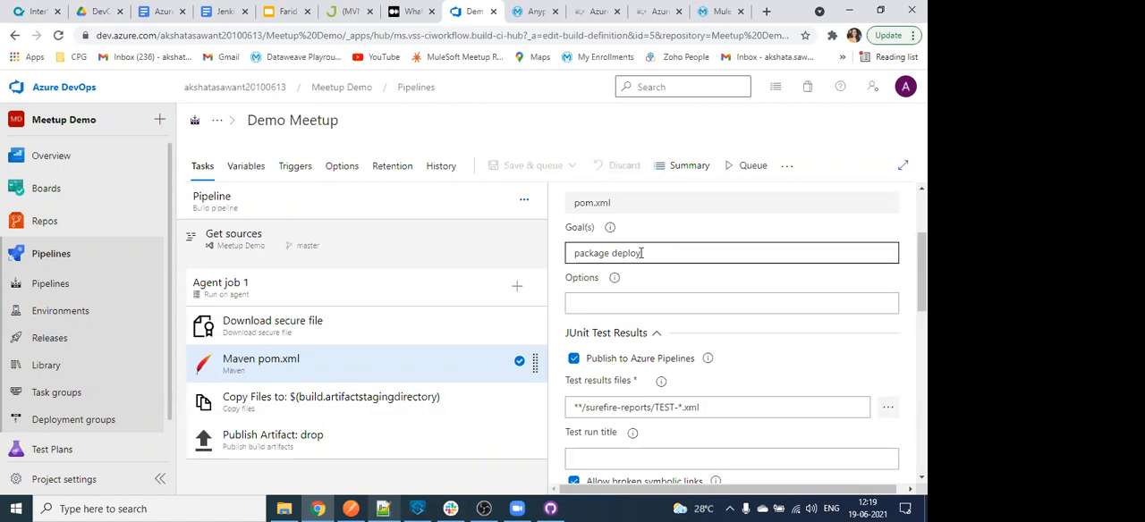
{"action": "left_click", "coordinate": [680, 299]}
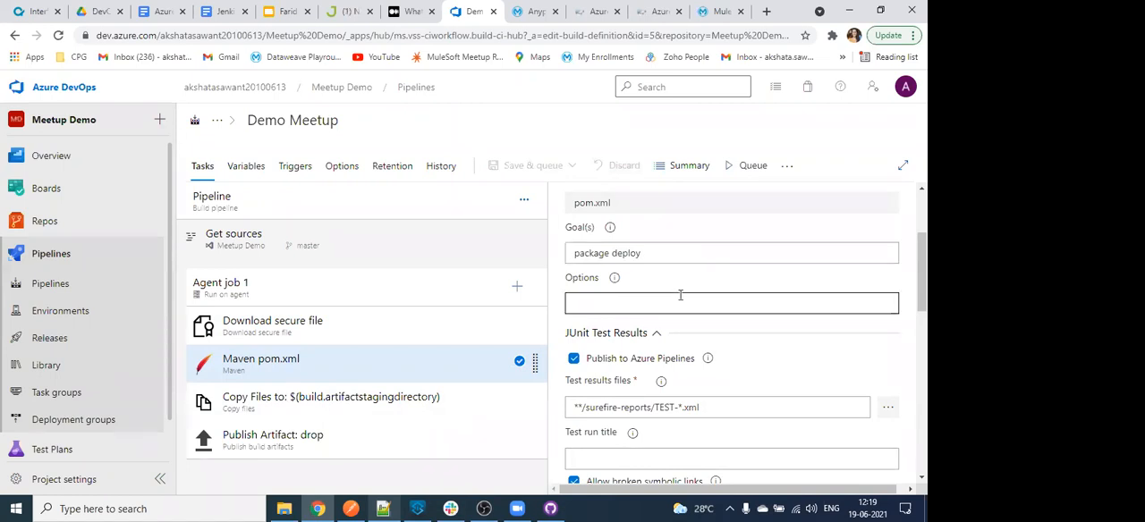
{"action": "left_click", "coordinate": [394, 508]}
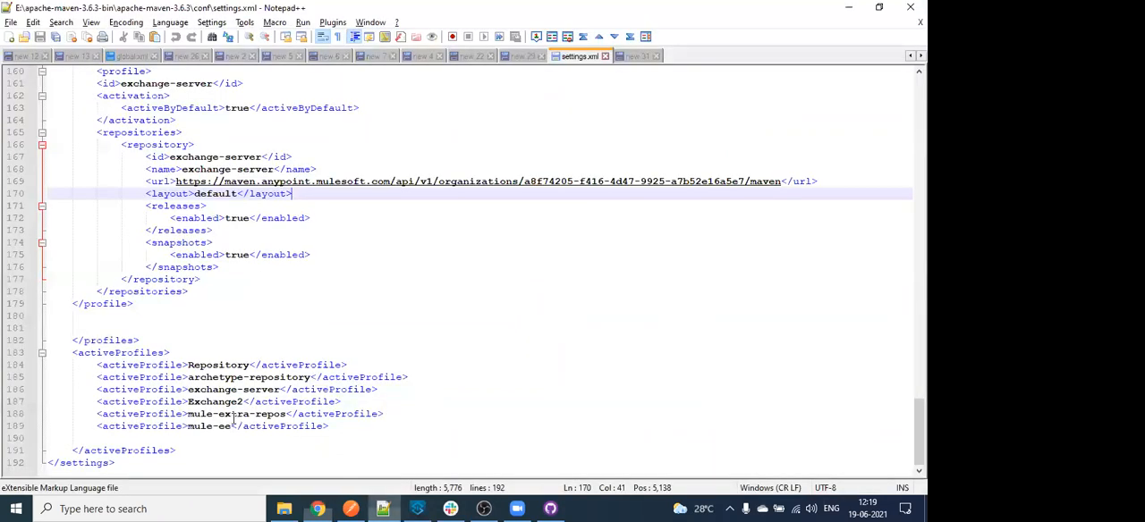
{"action": "key", "text": "ctrl+Tab"}
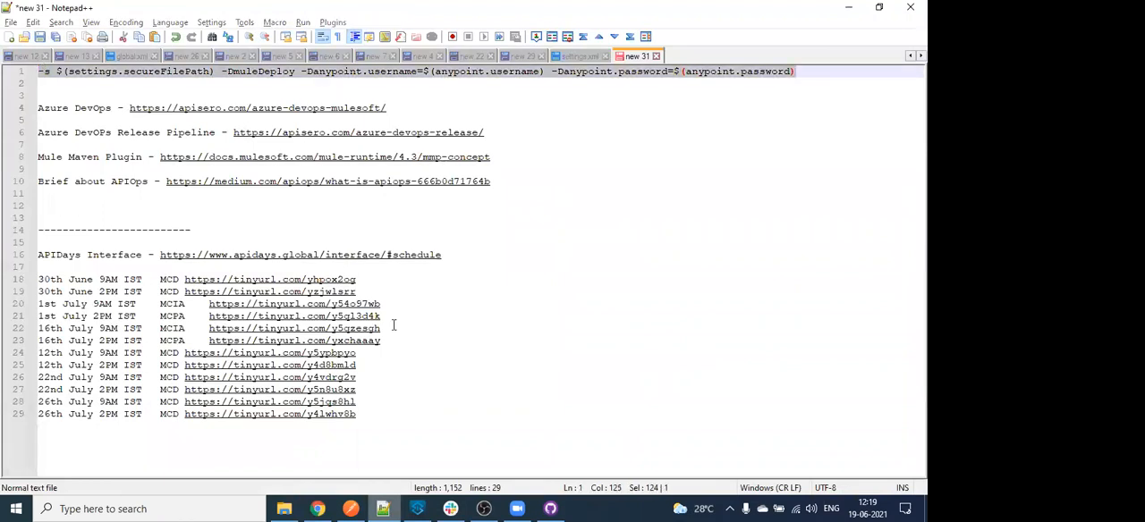
{"action": "left_click", "coordinate": [313, 509]}
{"action": "left_click", "coordinate": [614, 309]}
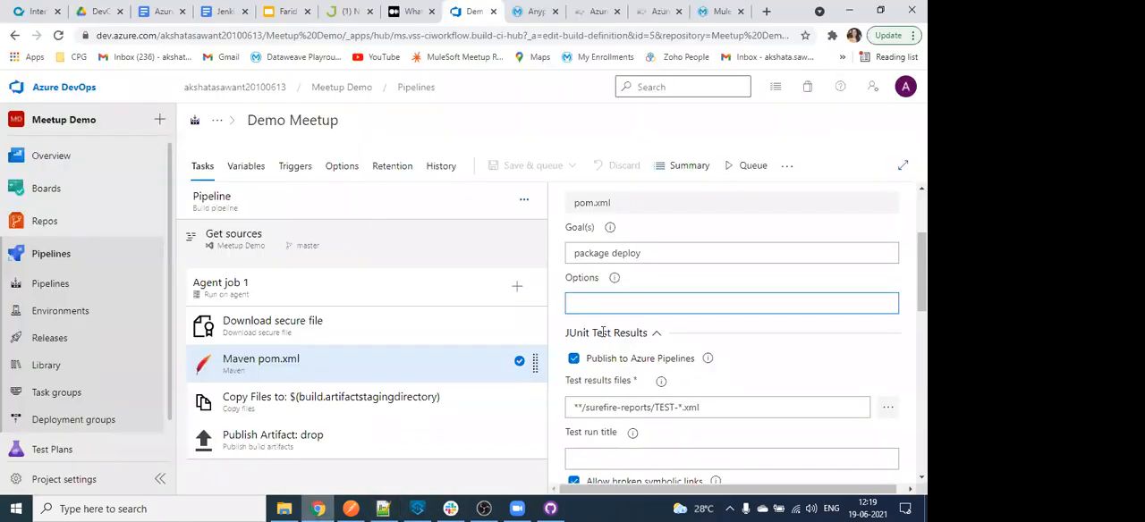
{"action": "key", "text": "ctrl+v"}
{"action": "double_click", "coordinate": [616, 304]}
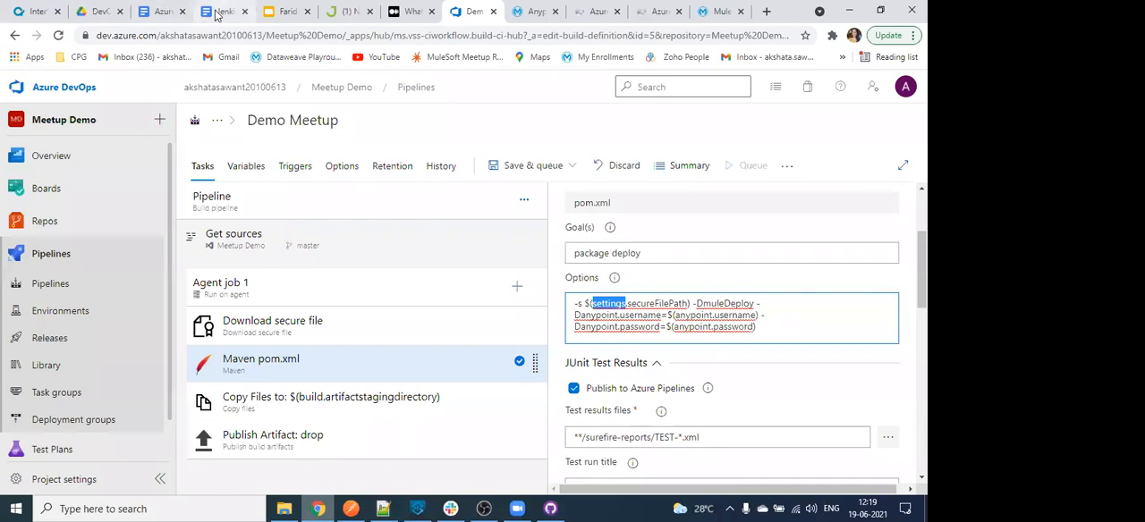
{"action": "key", "text": "ctrl+s"}
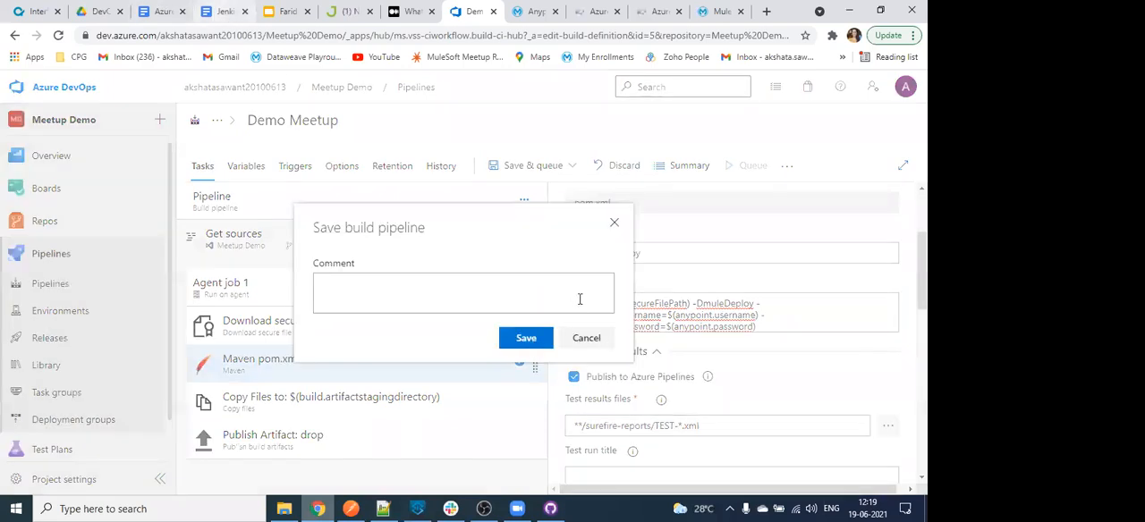
{"action": "key", "text": "Return"}
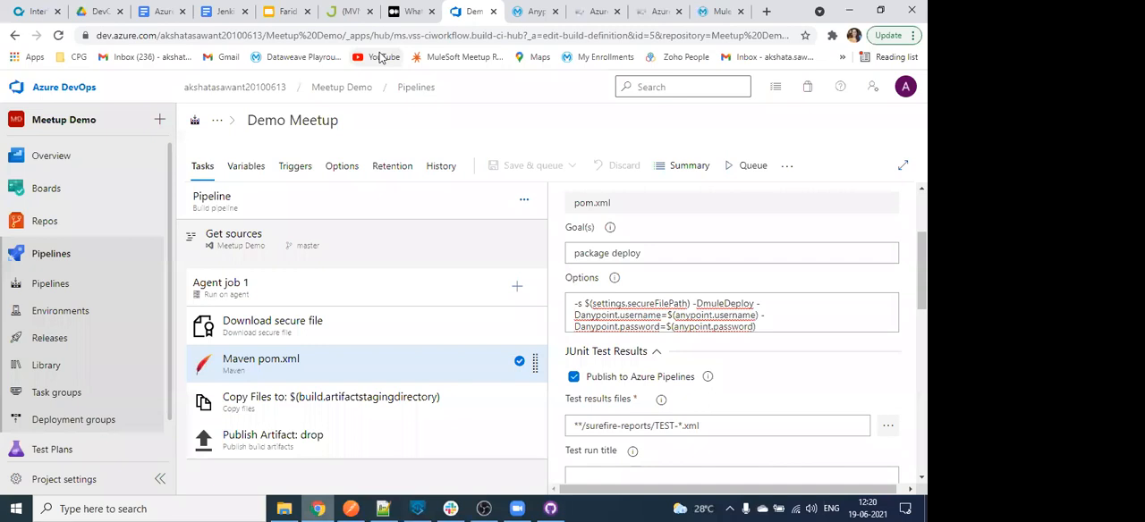
- Add a pipeline variable named anypoint.username, matching the Maven task's options, enter the account's username as its value, and save the pipeline
{"action": "left_click", "coordinate": [786, 324]}
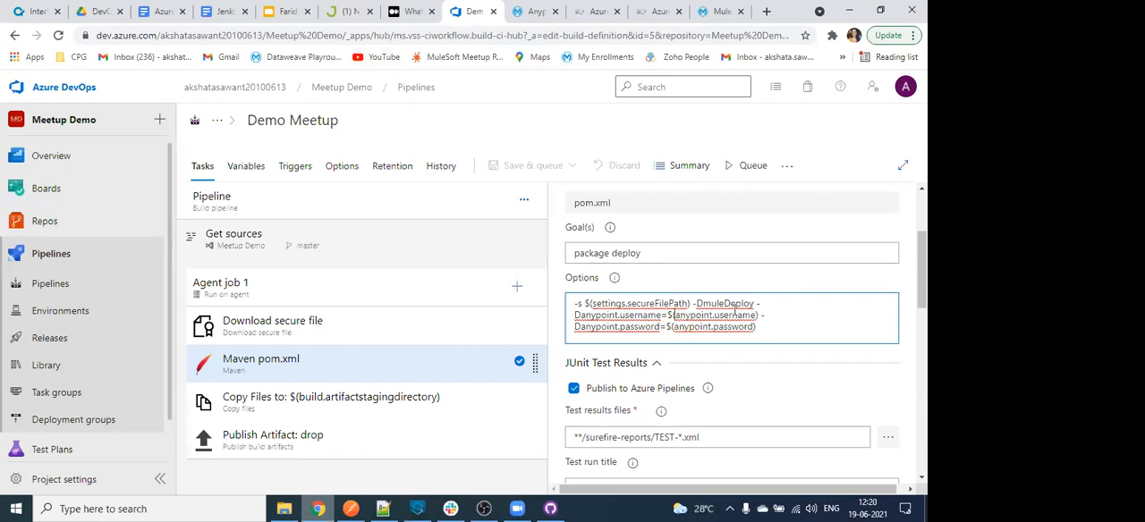
{"action": "left_click_drag", "start_coordinate": [734, 310], "coordinate": [733, 312]}
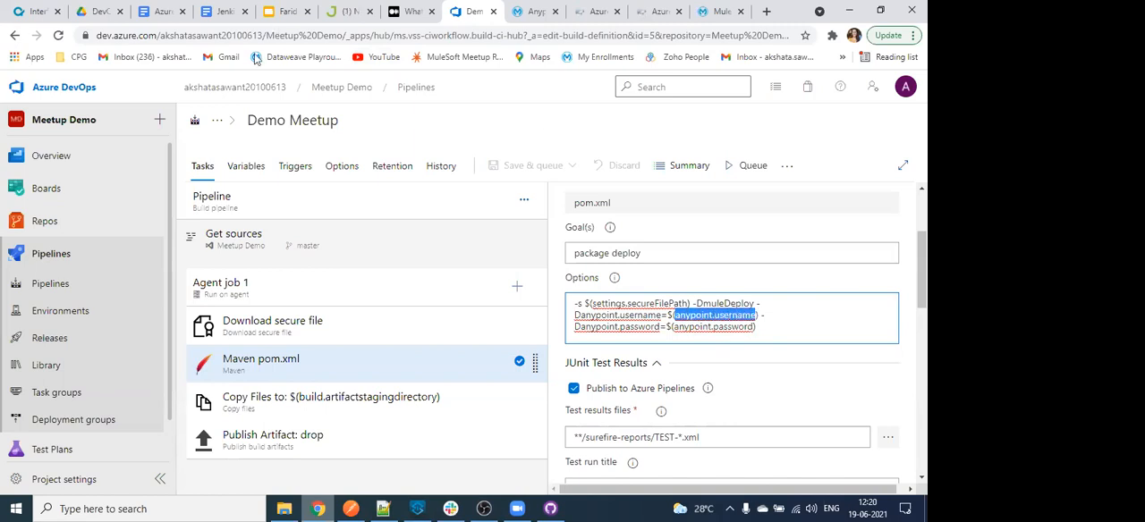
{"action": "left_click", "coordinate": [244, 167]}
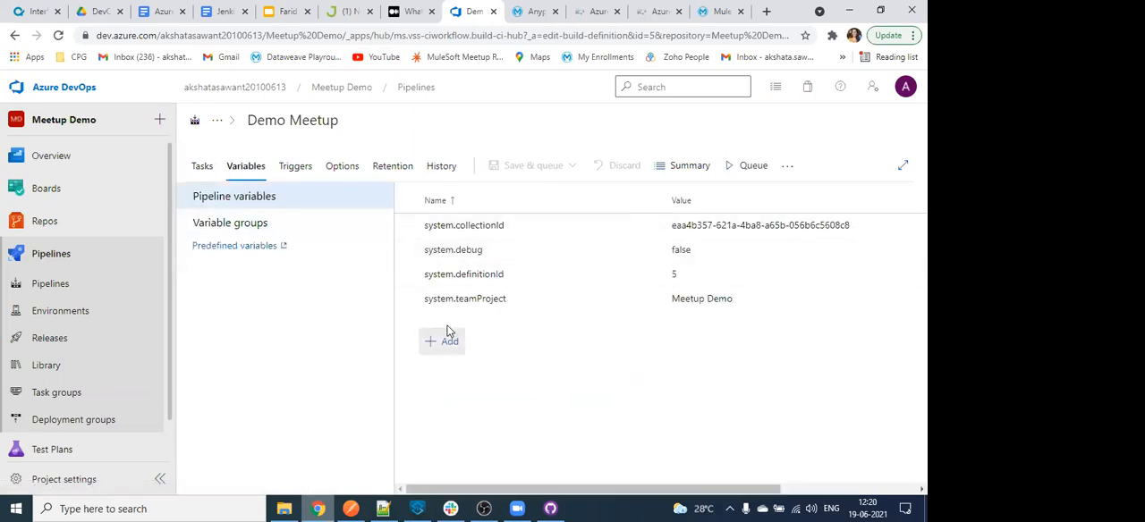
{"action": "left_click", "coordinate": [450, 343]}
{"action": "type", "text": "anypoint.username"}
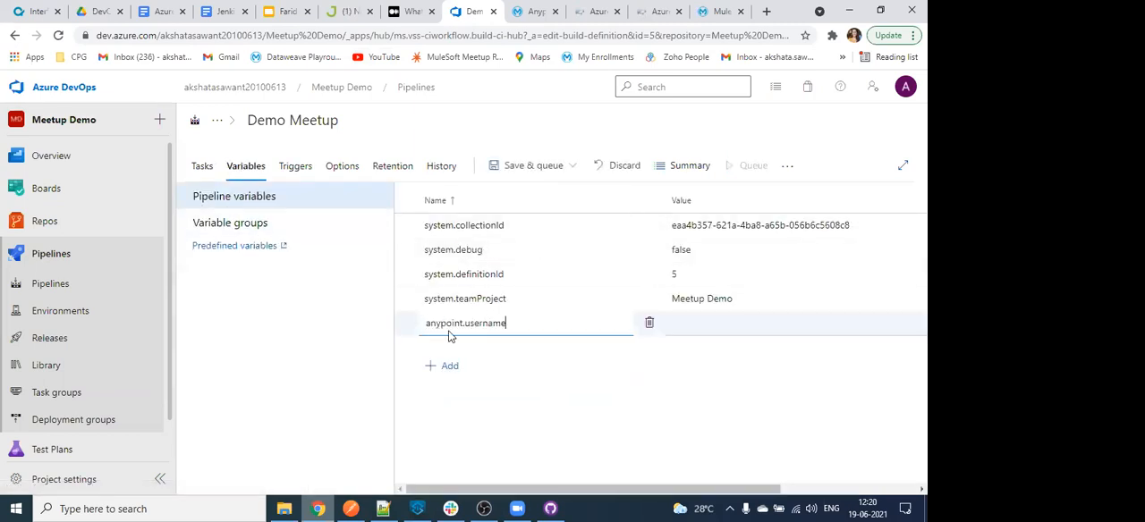
{"action": "left_click", "coordinate": [688, 317]}
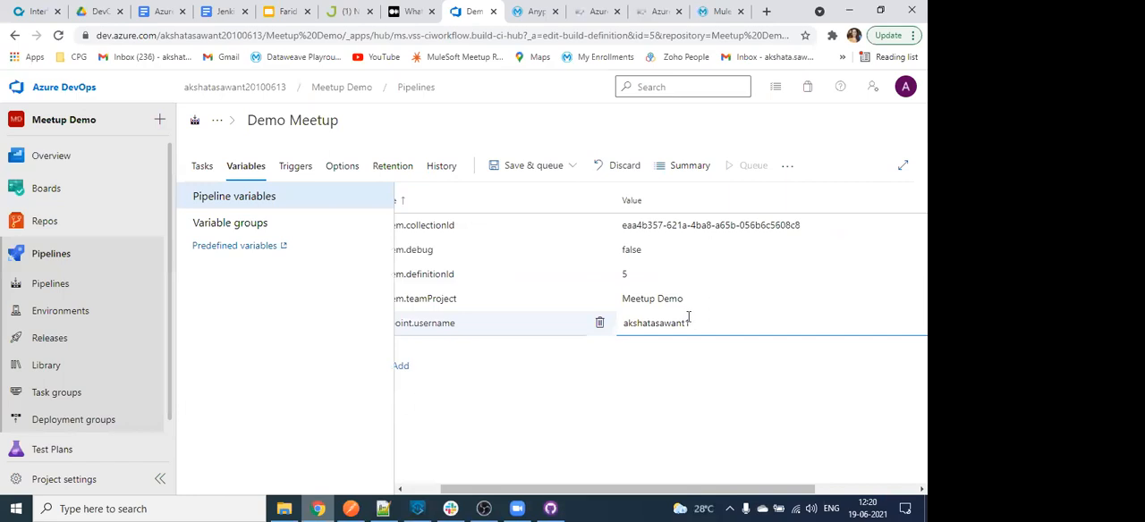
{"action": "key", "text": "ctrl+s"}
{"action": "key", "text": "Return"}
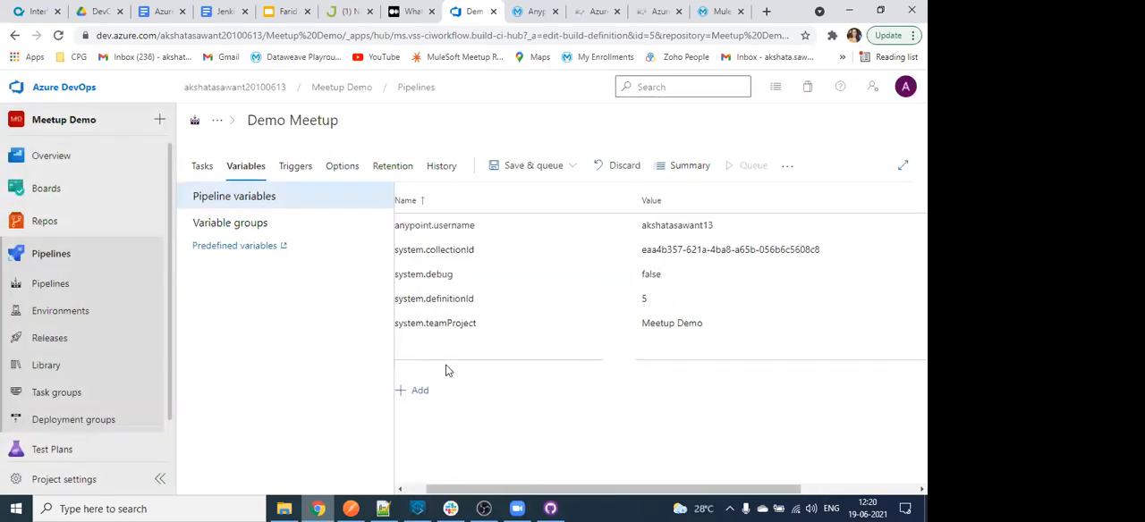
- Add a pipeline variable named anypoint.password, copying the name from the Maven pom.xml task's options
{"action": "left_click", "coordinate": [204, 167]}
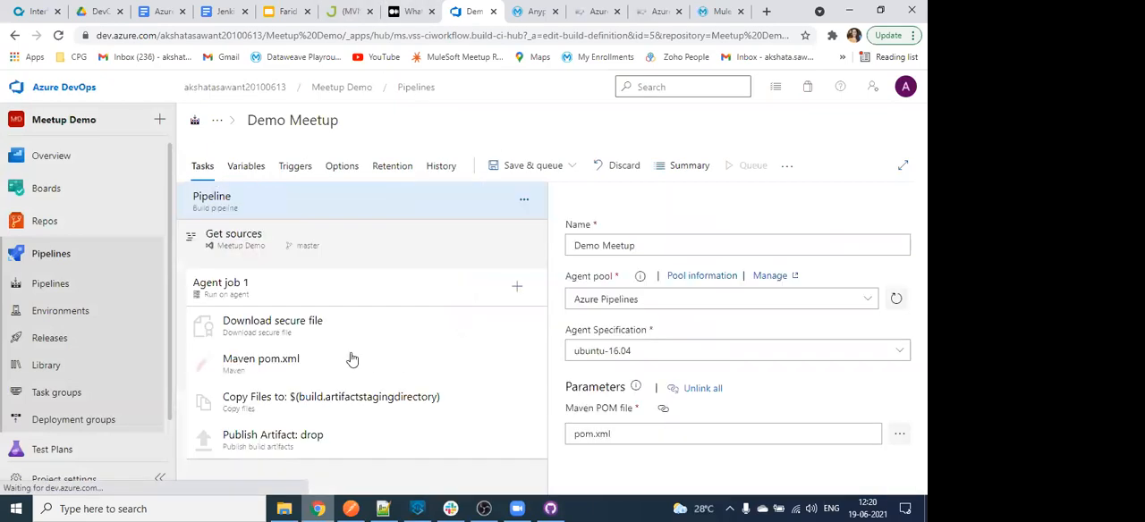
{"action": "left_click", "coordinate": [352, 362]}
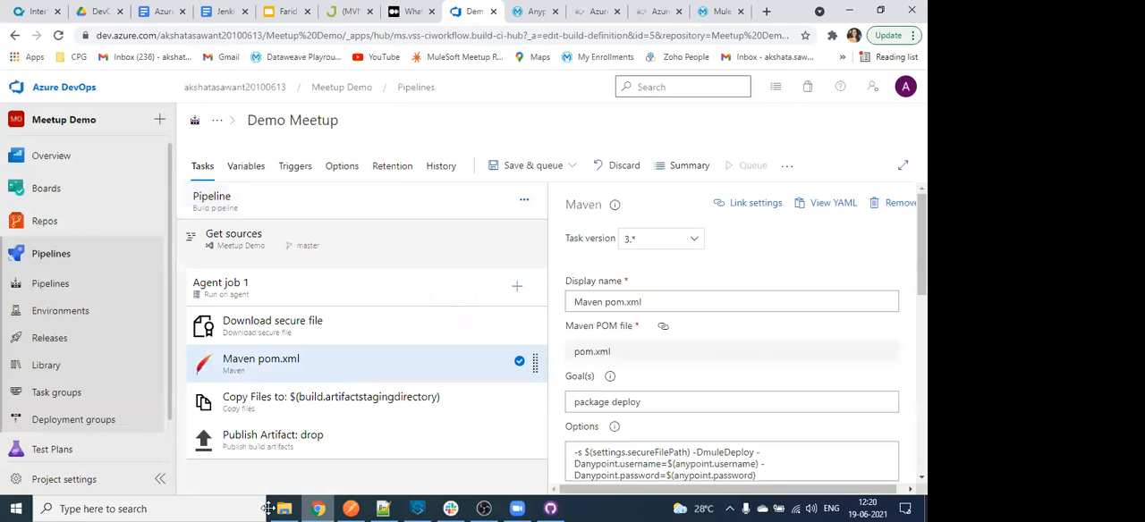
{"action": "scroll", "coordinate": [693, 310], "scroll_direction": "down", "scroll_amount": 2}
{"action": "left_click", "coordinate": [689, 270]}
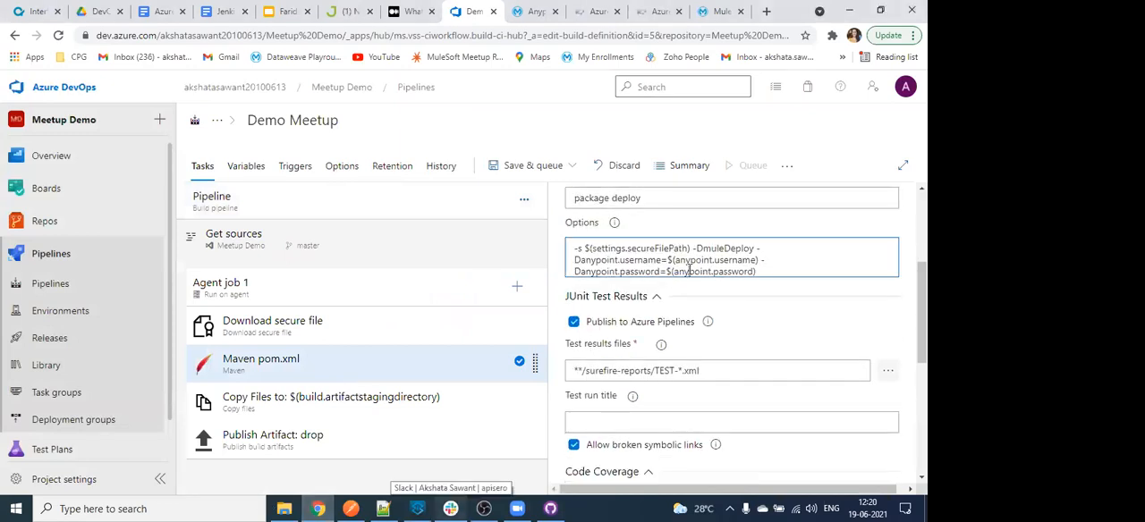
{"action": "key", "text": "shift+Right"}
{"action": "key", "text": "shift+Right"}
{"action": "key", "text": "shift+Right"}
{"action": "key", "text": "shift+Right"}
{"action": "key", "text": "shift+Right"}
{"action": "key", "text": "shift+Right"}
{"action": "key", "text": "shift+Right"}
{"action": "key", "text": "shift+Right"}
{"action": "key", "text": "shift+Right"}
{"action": "key", "text": "shift+Right"}
{"action": "key", "text": "shift+Right"}
{"action": "key", "text": "shift+Right"}
{"action": "key", "text": "shift+Right"}
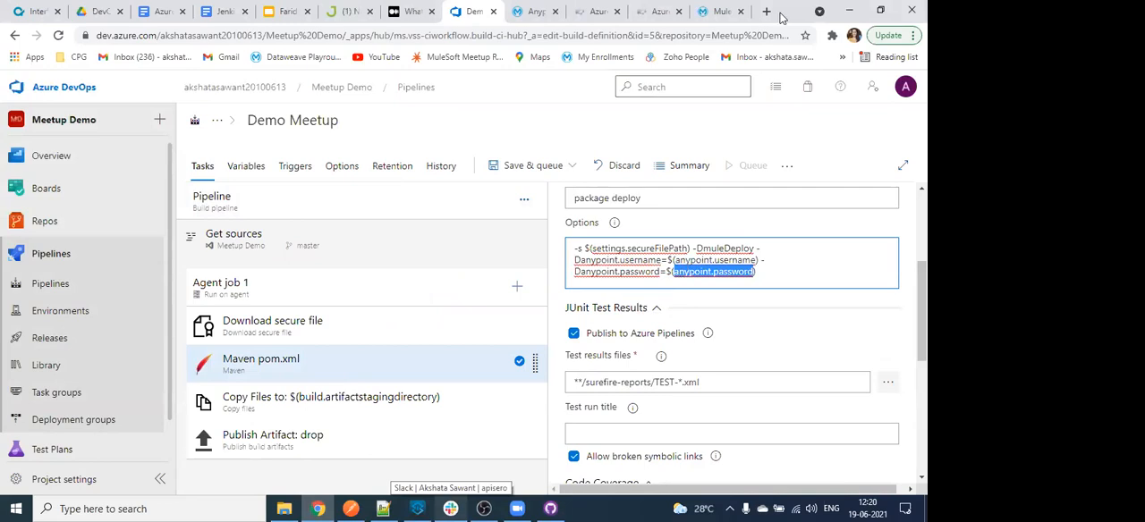
{"action": "left_click", "coordinate": [240, 167]}
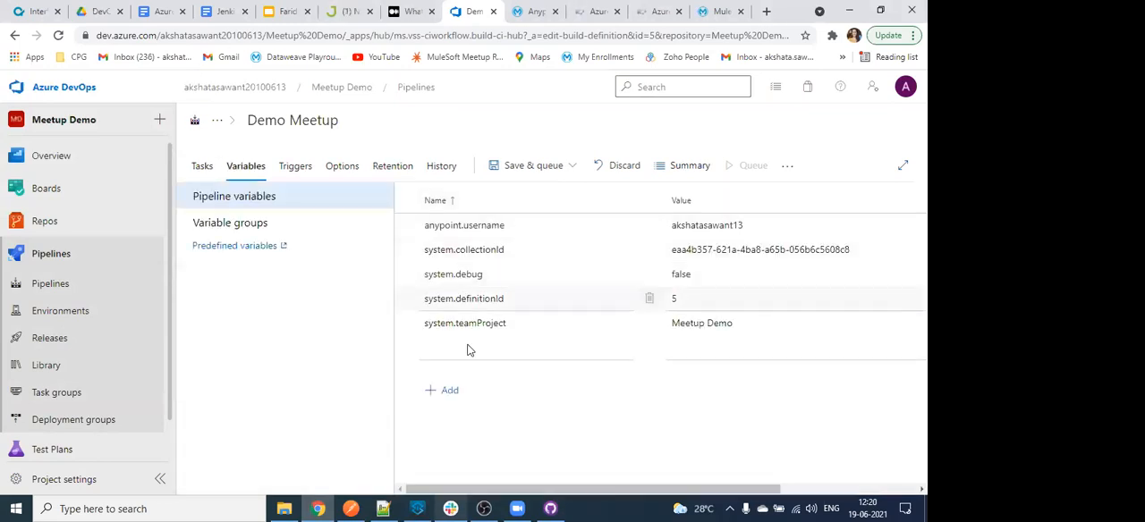
{"action": "left_click", "coordinate": [466, 350]}
{"action": "key", "text": "ctrl+v"}
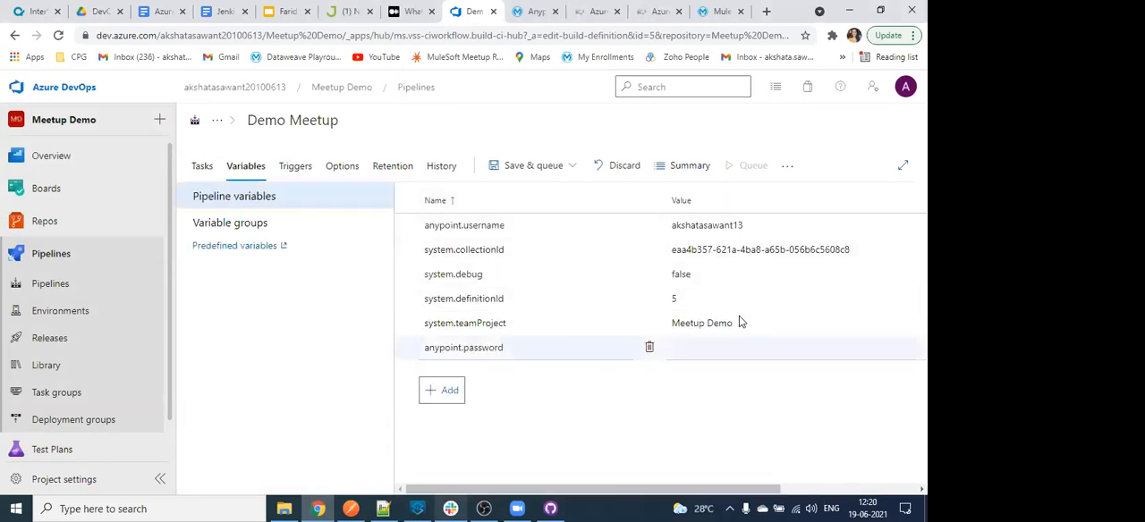
- Make the anypoint.password variable secret and settable at queue time
{"action": "scroll", "coordinate": [761, 344], "scroll_direction": "right", "scroll_amount": 4}
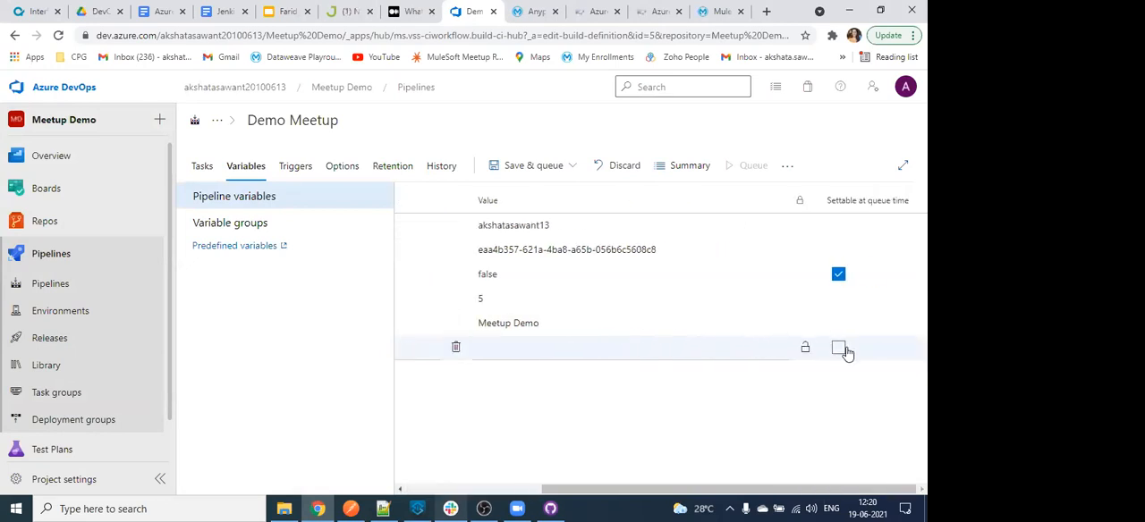
{"action": "left_click", "coordinate": [809, 351]}
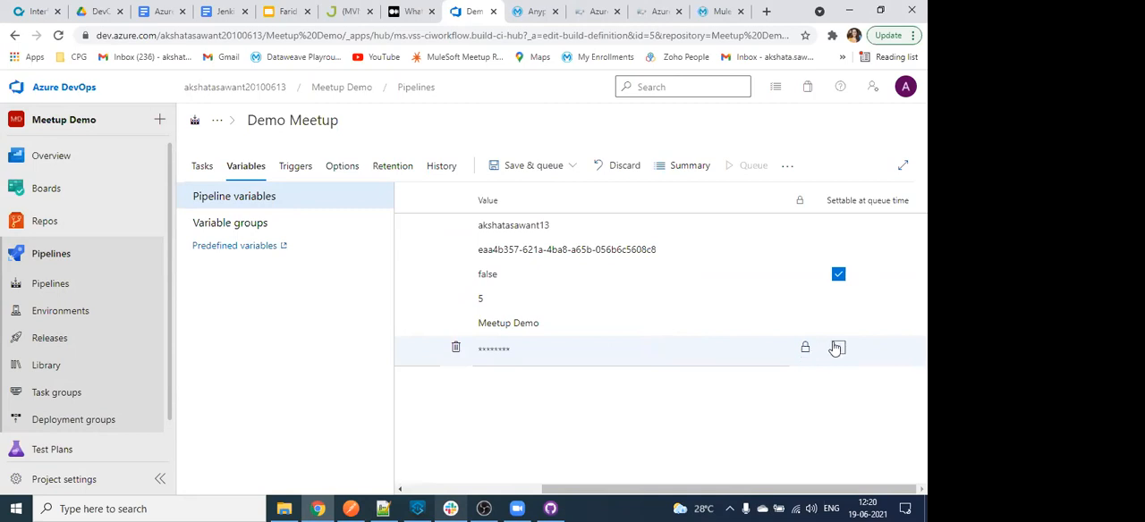
{"action": "left_click", "coordinate": [838, 348]}
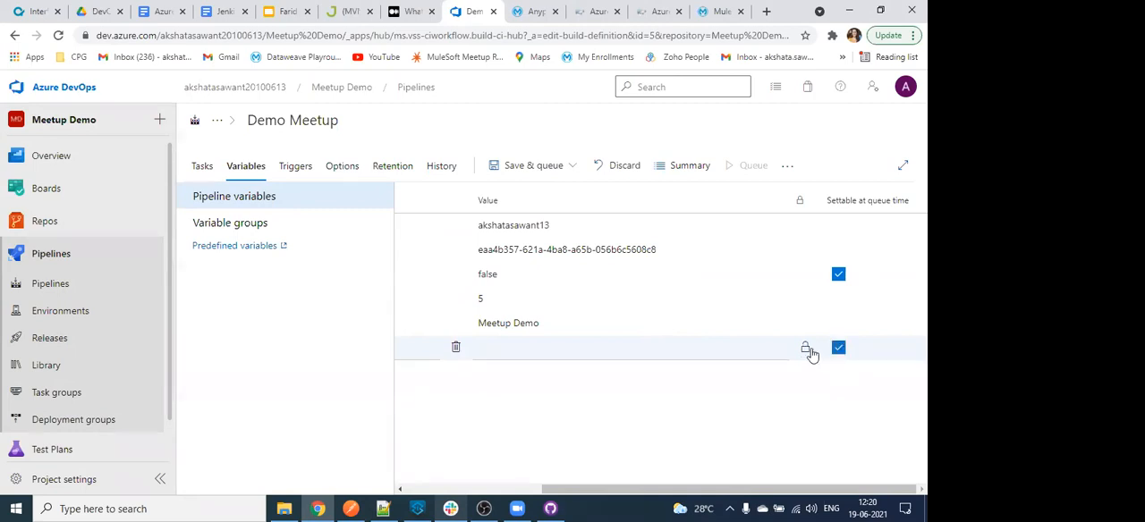
- Enter the account password as the value of the anypoint.password variable, and save the pipeline
{"action": "left_click", "coordinate": [560, 353]}
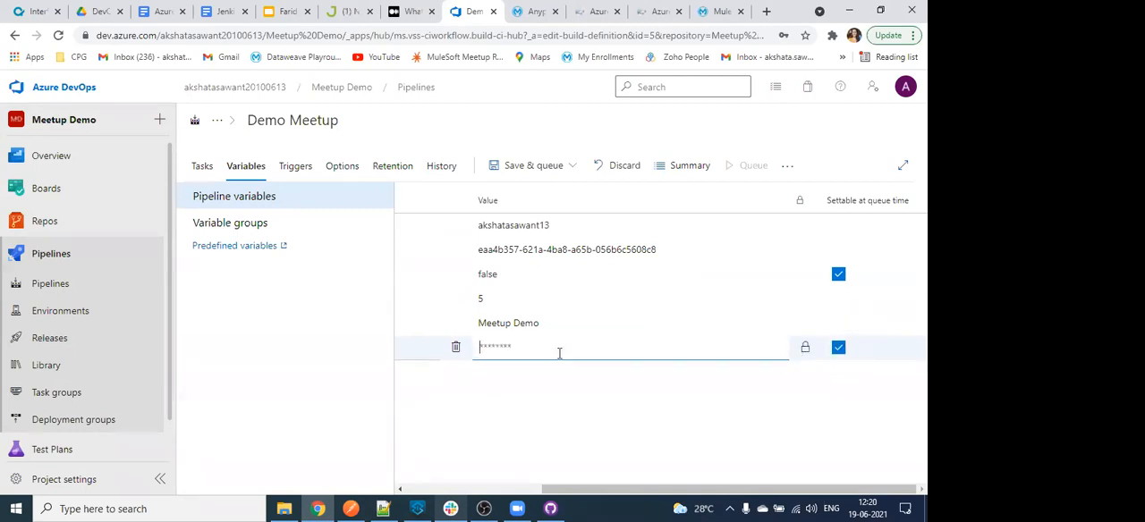
{"action": "scroll", "coordinate": [560, 354], "scroll_direction": "left", "scroll_amount": 3}
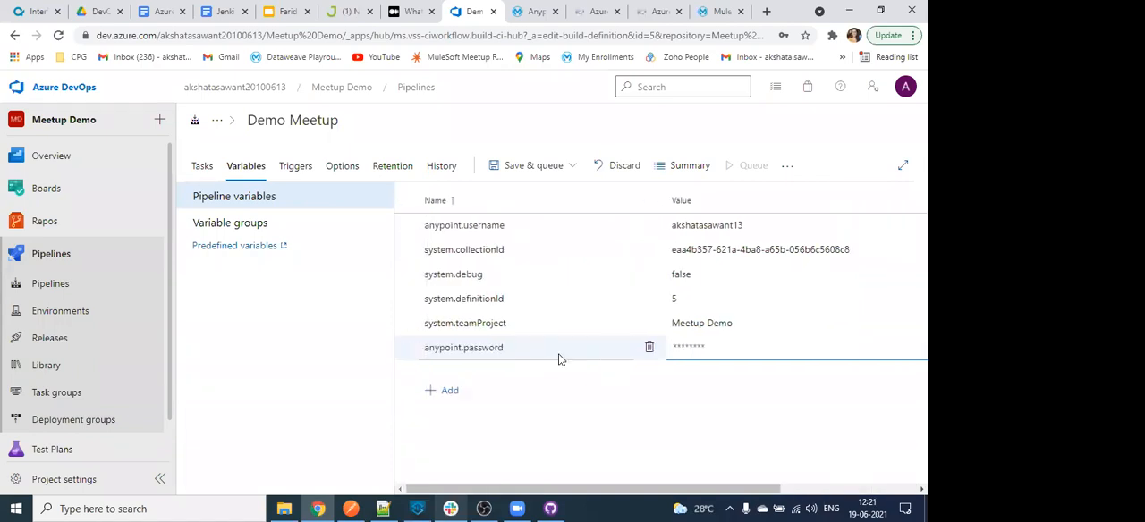
{"action": "type", "text": "***********"}
{"action": "key", "text": "BackSpace"}
{"action": "key", "text": "BackSpace"}
{"action": "key", "text": "BackSpace"}
{"action": "key", "text": "BackSpace"}
{"action": "key", "text": "BackSpace"}
{"action": "key", "text": "BackSpace"}
{"action": "key", "text": "BackSpace"}
{"action": "key", "text": "BackSpace"}
{"action": "key", "text": "BackSpace"}
{"action": "key", "text": "BackSpace"}
{"action": "key", "text": "BackSpace"}
{"action": "type", "text": "************"}
{"action": "key", "text": "ctrl+s"}
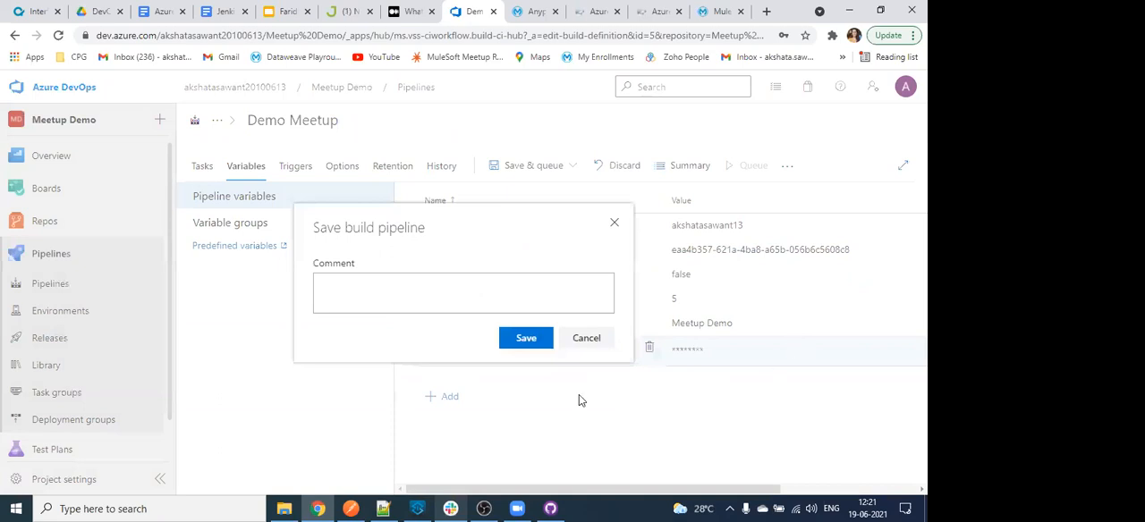
{"action": "key", "text": "Return"}
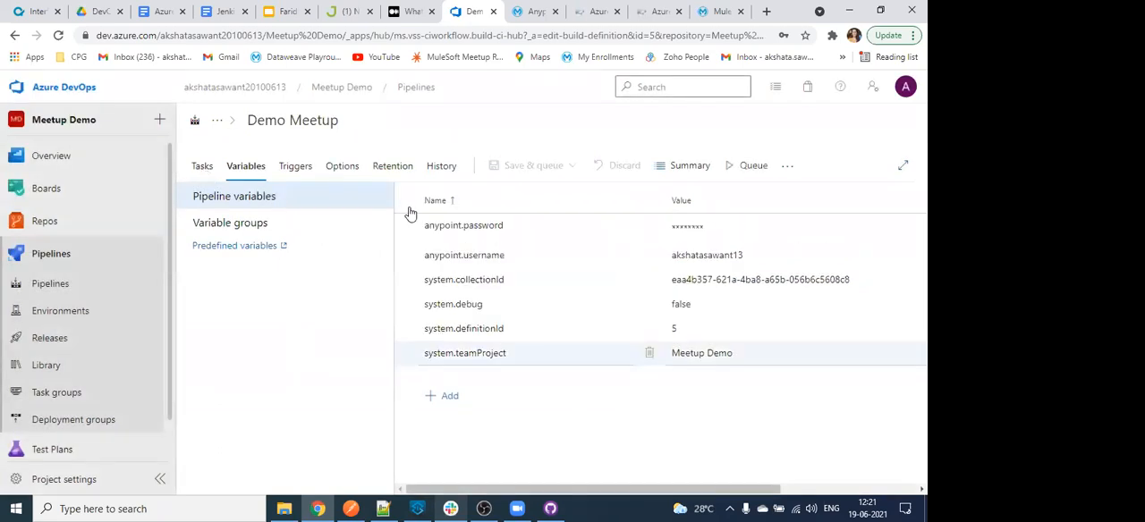
- Open the Maven pom.xml task, and view the Meetup Demo repository's azure-demo folder in a separate browser tab to check where pom.xml is stored
{"action": "left_click", "coordinate": [345, 366]}
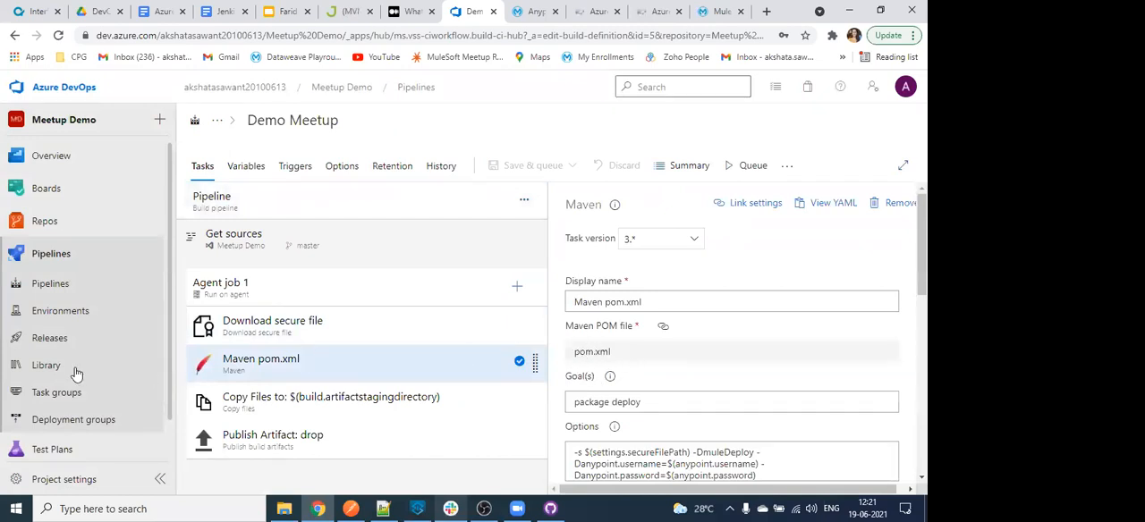
{"action": "scroll", "coordinate": [63, 344], "scroll_direction": "down", "scroll_amount": 1}
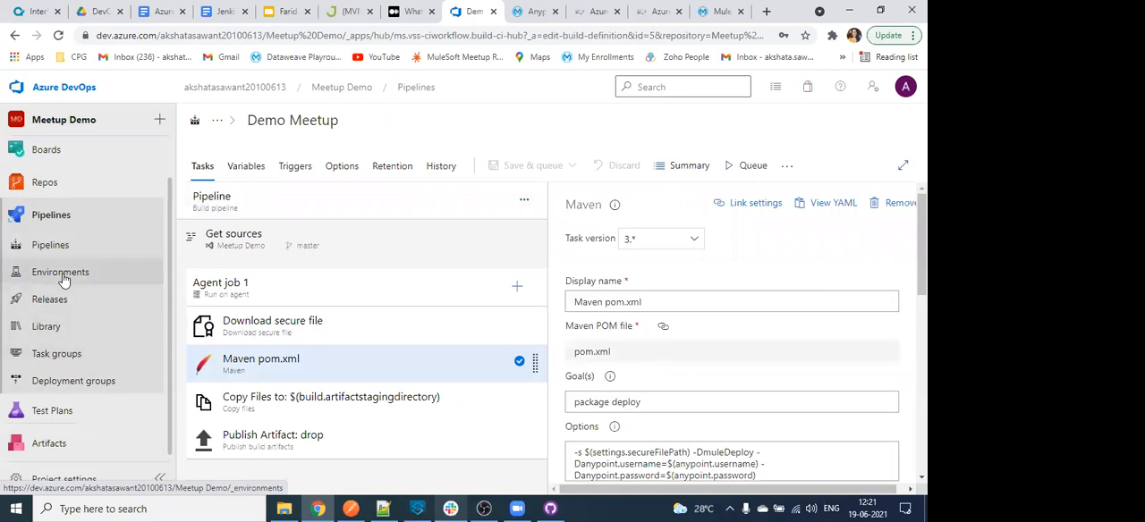
{"action": "mouse_move", "coordinate": [61, 187]}
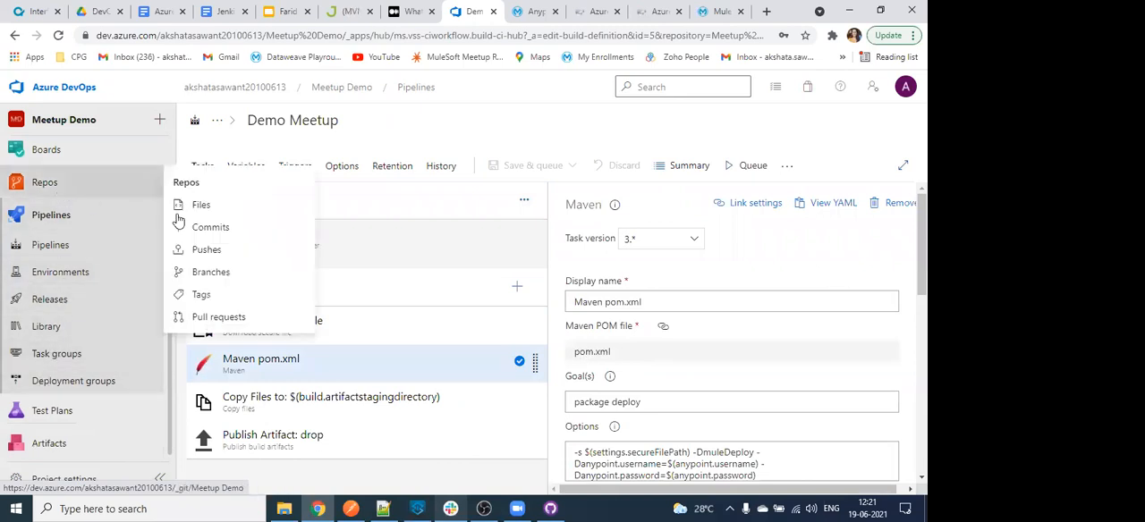
{"action": "right_click", "coordinate": [217, 212]}
{"action": "left_click", "coordinate": [269, 225]}
{"action": "left_click", "coordinate": [489, 9]}
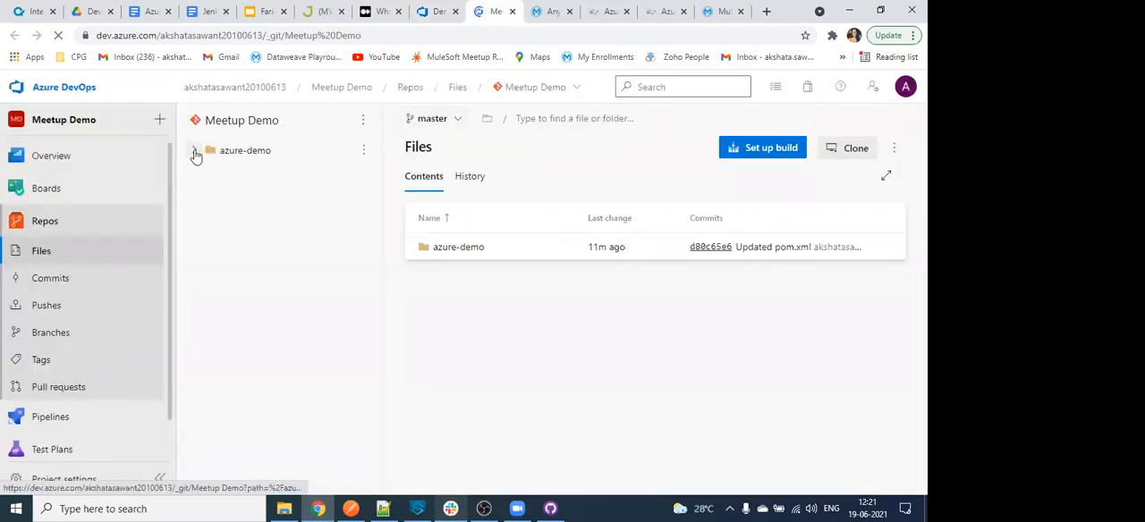
{"action": "left_click", "coordinate": [467, 248]}
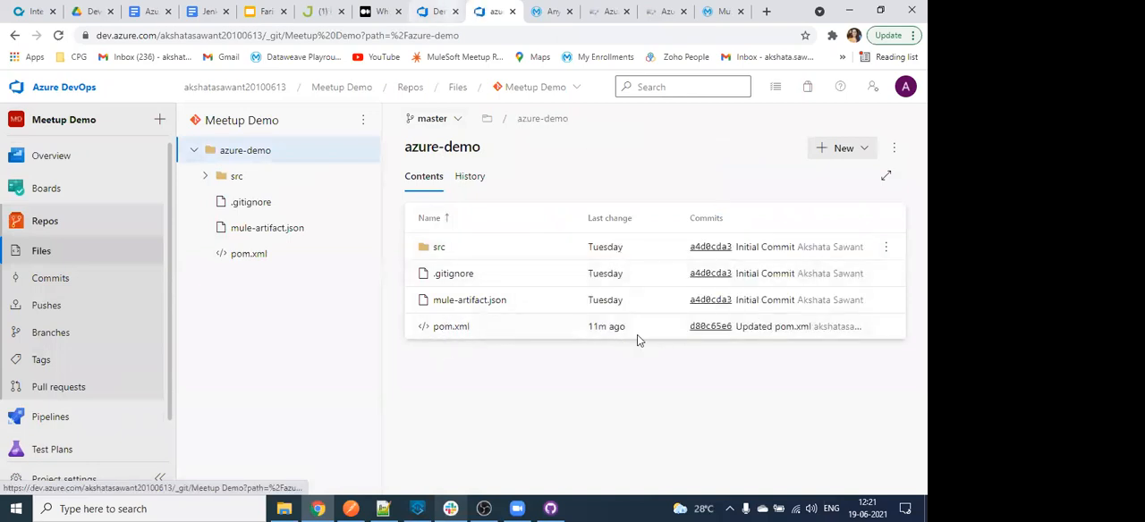
- Unlink the Maven task's POM file setting from the pipeline parameter, and set its path to the azure-demo folder
{"action": "key", "text": "ctrl+shift+Tab"}
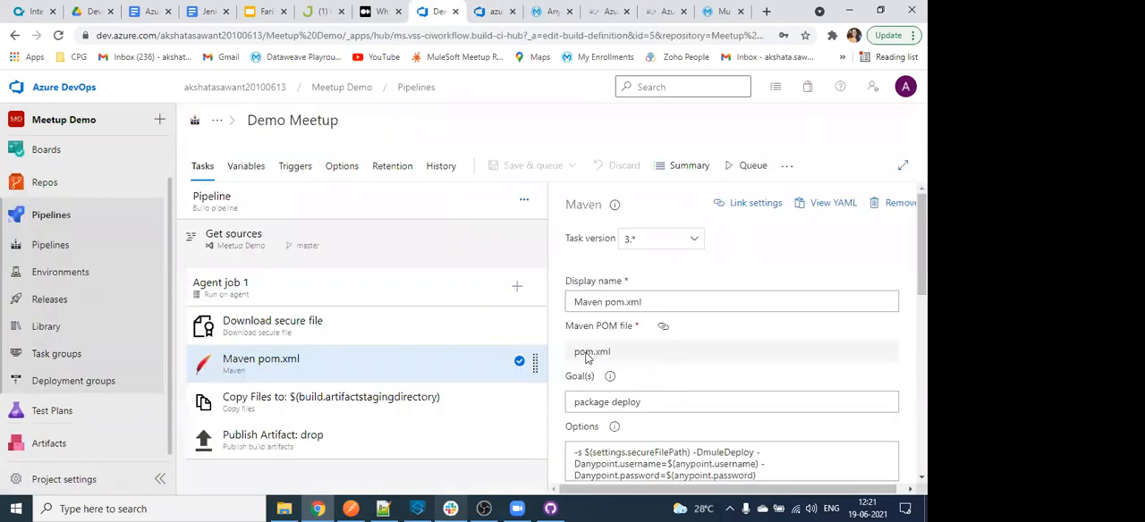
{"action": "left_click", "coordinate": [661, 330]}
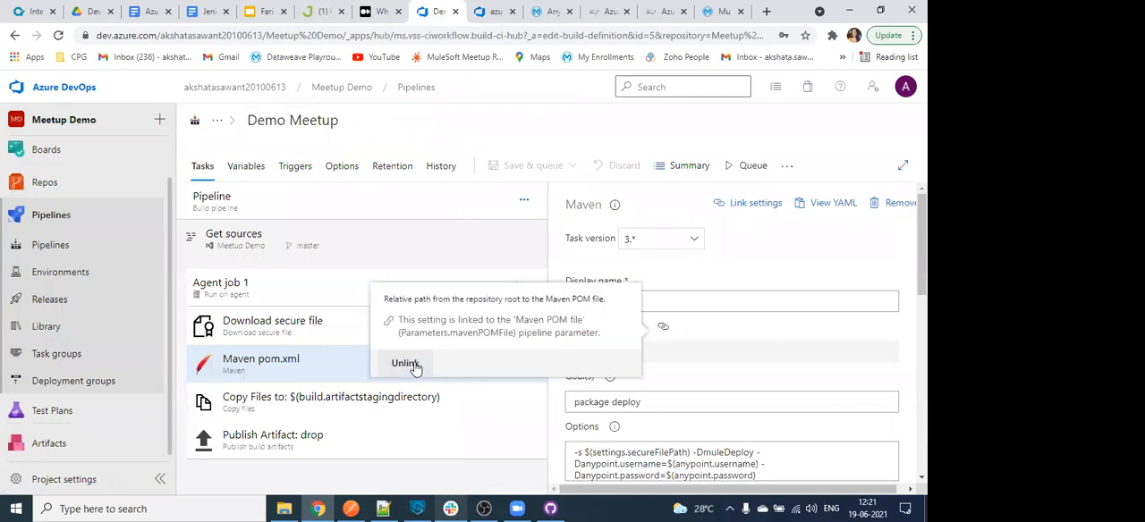
{"action": "left_click", "coordinate": [404, 366]}
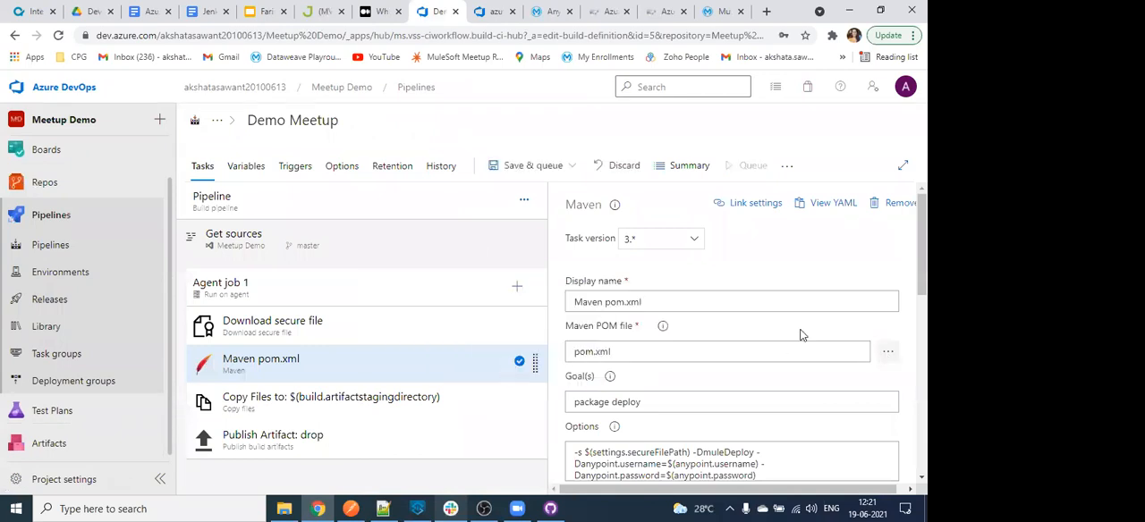
{"action": "left_click", "coordinate": [366, 198]}
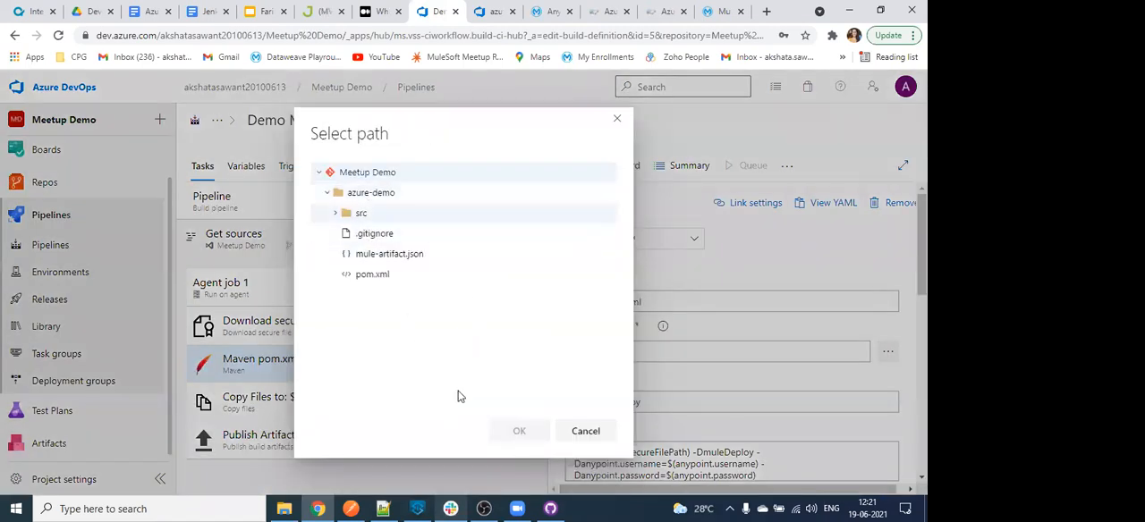
{"action": "left_click", "coordinate": [394, 193]}
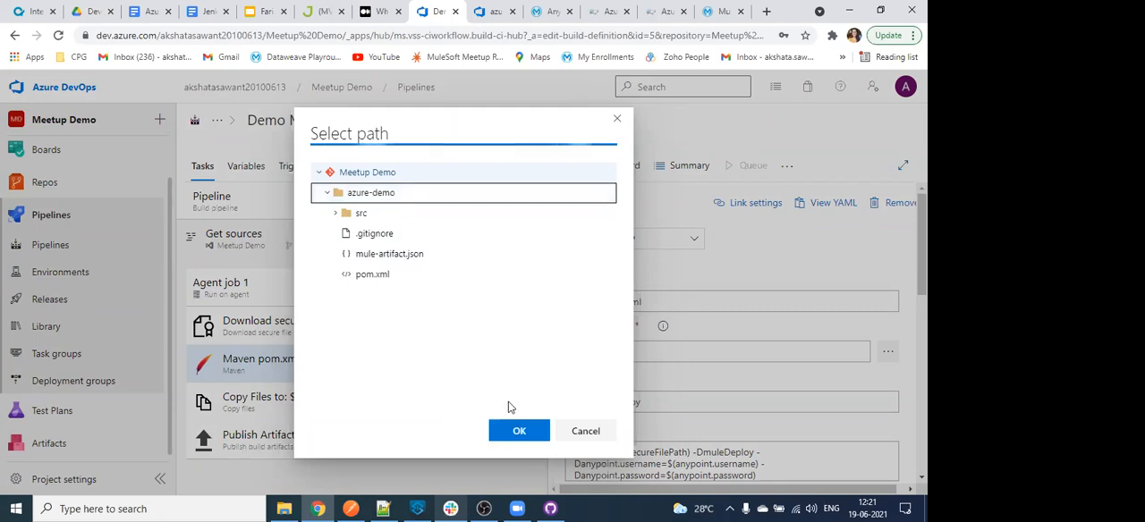
{"action": "left_click", "coordinate": [519, 433]}
- Save and queue the Demo Meetup pipeline, and start the run
{"action": "scroll", "coordinate": [698, 340], "scroll_direction": "down", "scroll_amount": 3}
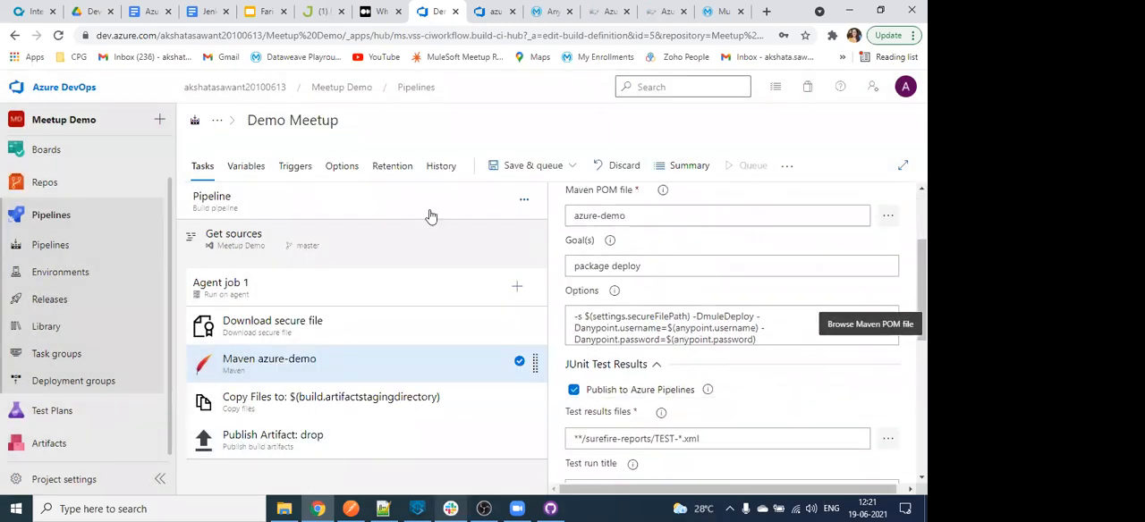
{"action": "scroll", "coordinate": [586, 183], "scroll_direction": "down", "scroll_amount": 3}
{"action": "left_click", "coordinate": [571, 167]}
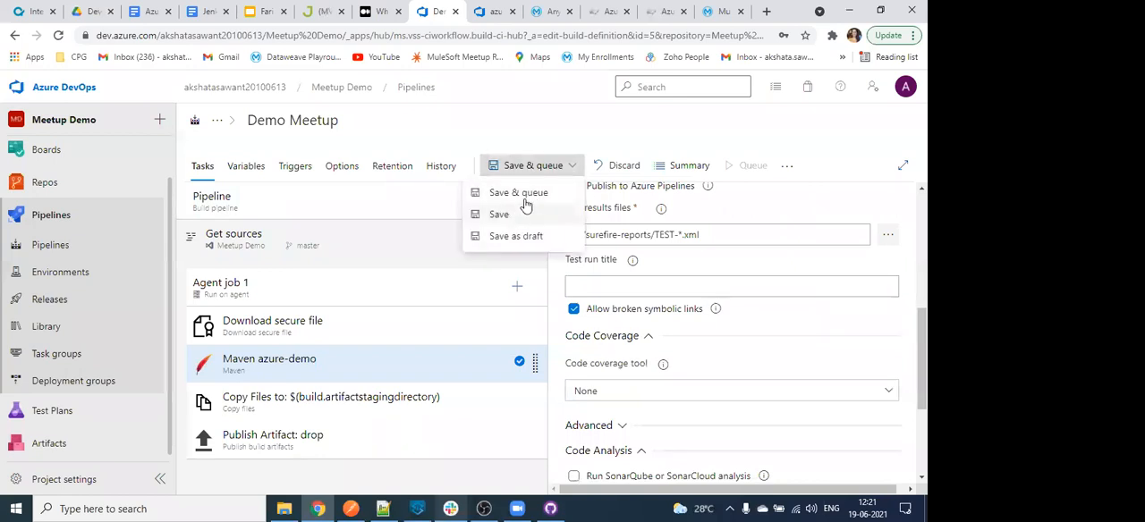
{"action": "left_click", "coordinate": [528, 194]}
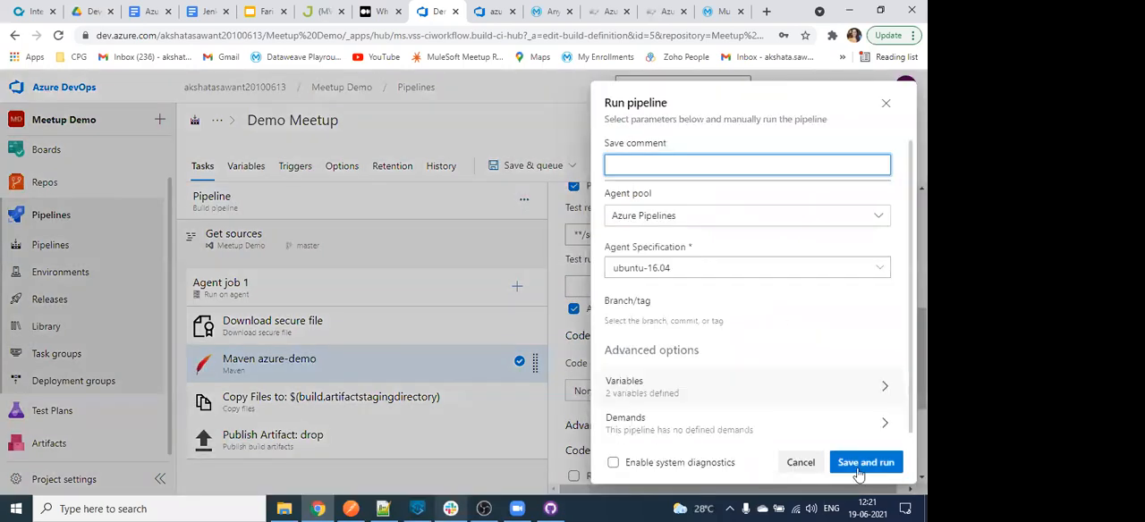
{"action": "left_click", "coordinate": [862, 465]}
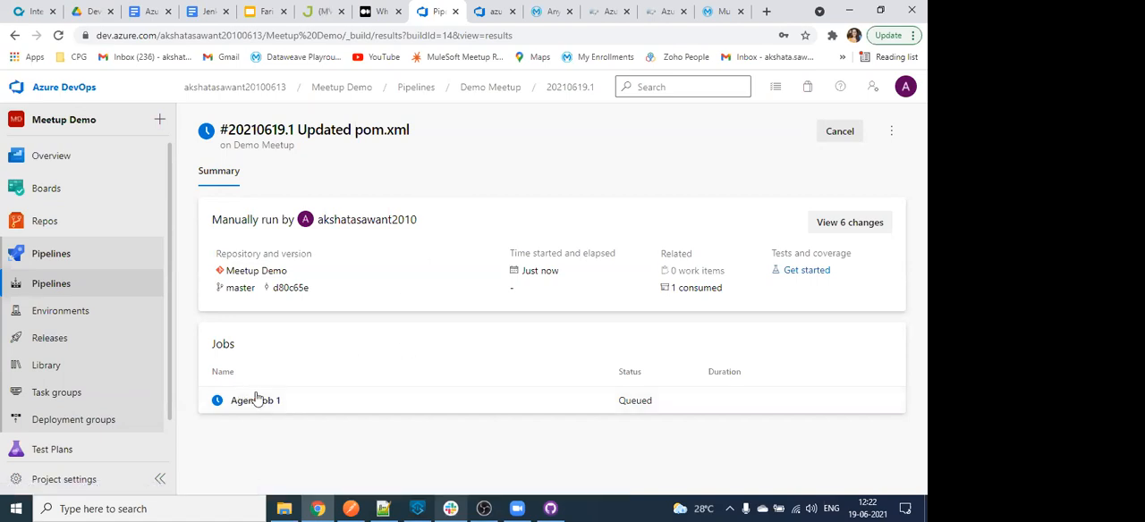
- Follow the Agent job 1 logs of the run, examining the secure file download and the Maven azure-demo task
{"action": "left_click", "coordinate": [254, 401]}
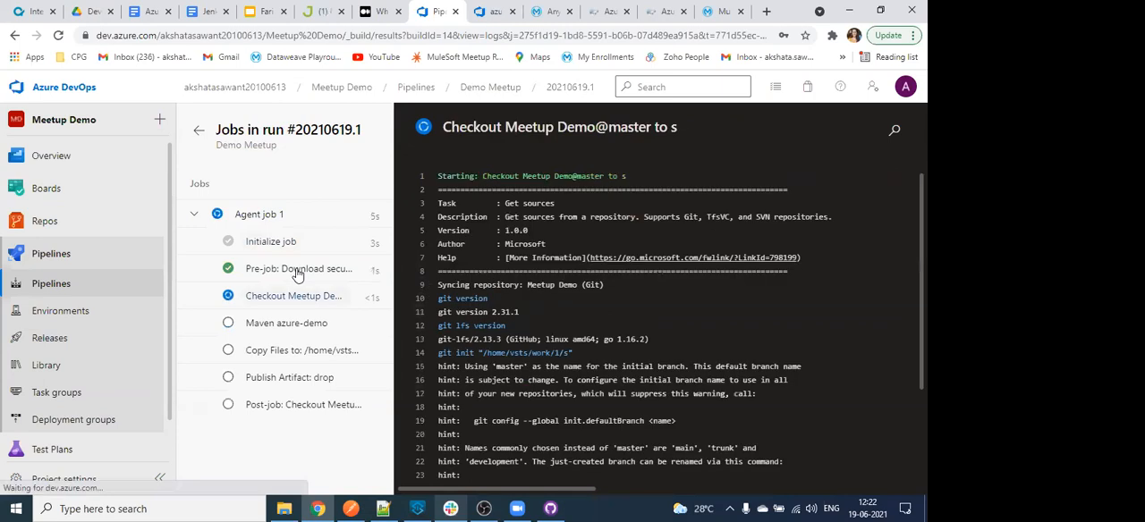
{"action": "left_click", "coordinate": [289, 279]}
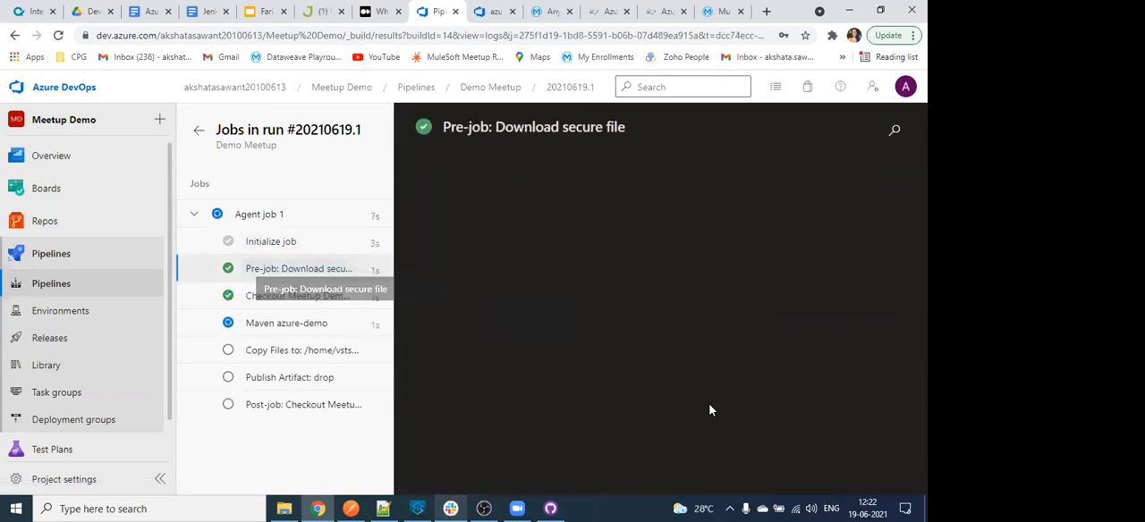
{"action": "left_click", "coordinate": [274, 303]}
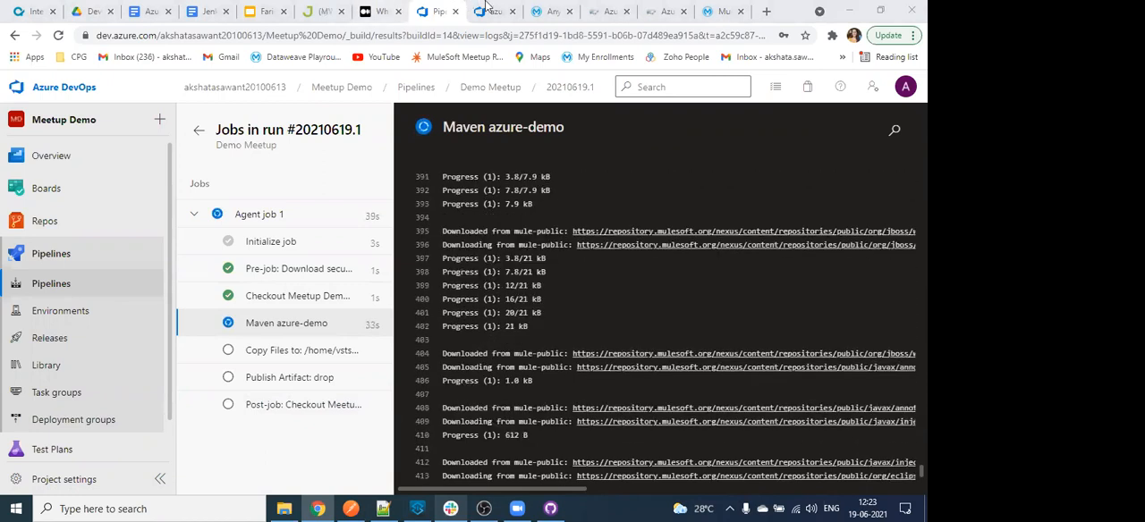
- Open the Demo Meetup pipeline for editing in the repository's browser tab, leaving the run's log tab open
{"action": "left_click", "coordinate": [152, 225]}
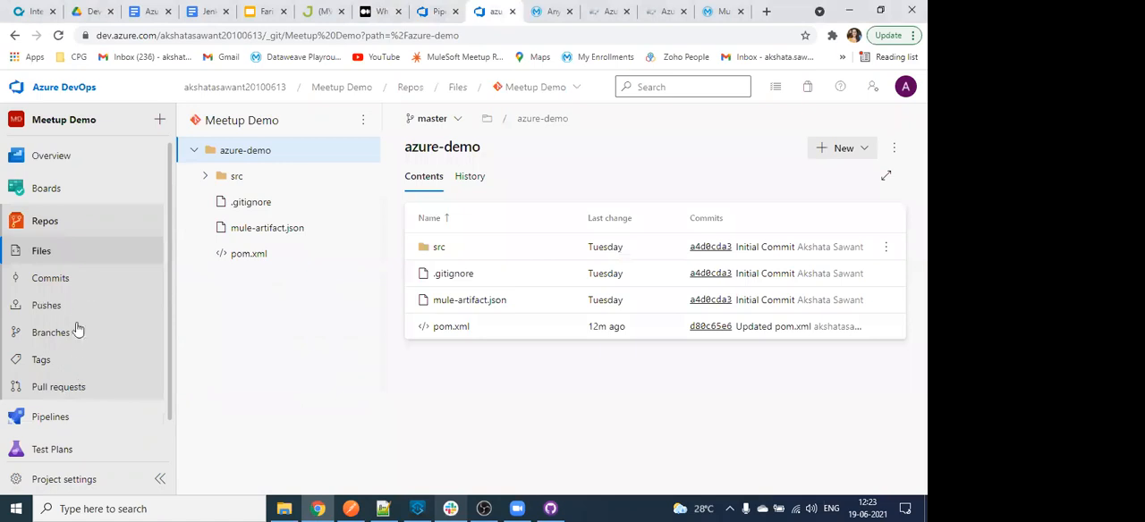
{"action": "mouse_move", "coordinate": [63, 419]}
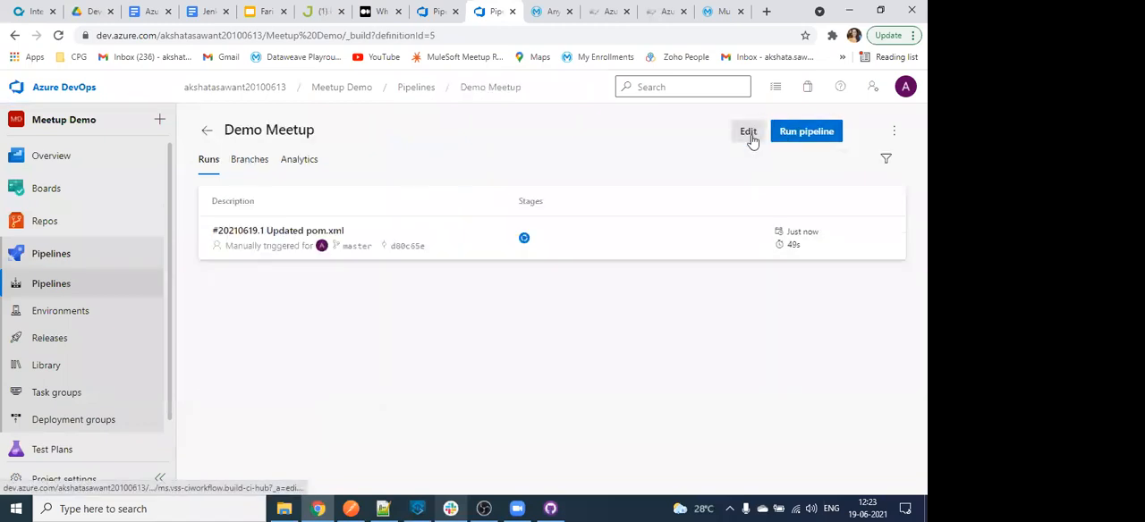
{"action": "left_click", "coordinate": [758, 149]}
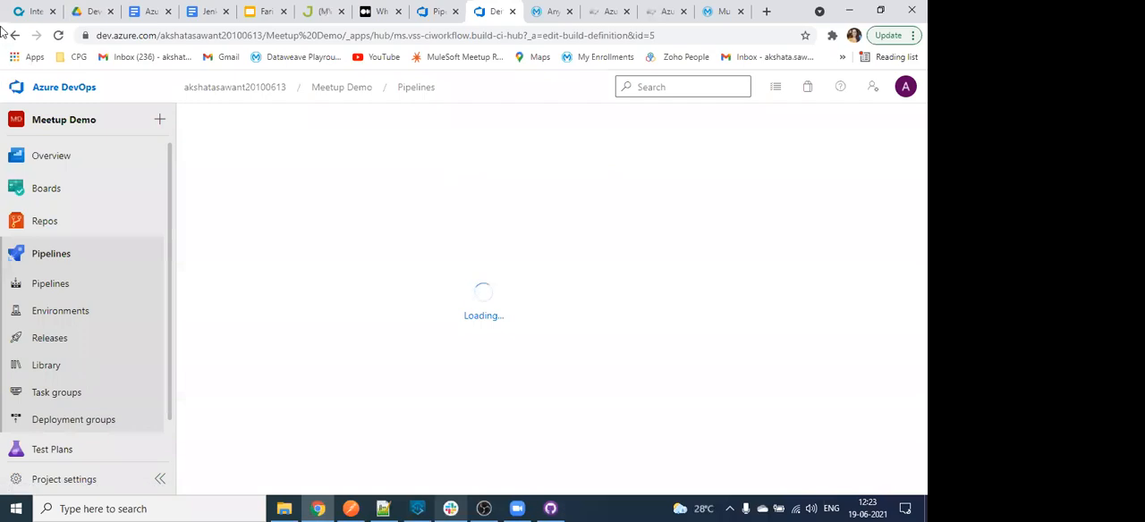
- Examine the pipeline's run options for agent specification, demands, agent pool, variables and branch, and close them without starting a run
{"action": "left_click", "coordinate": [750, 166]}
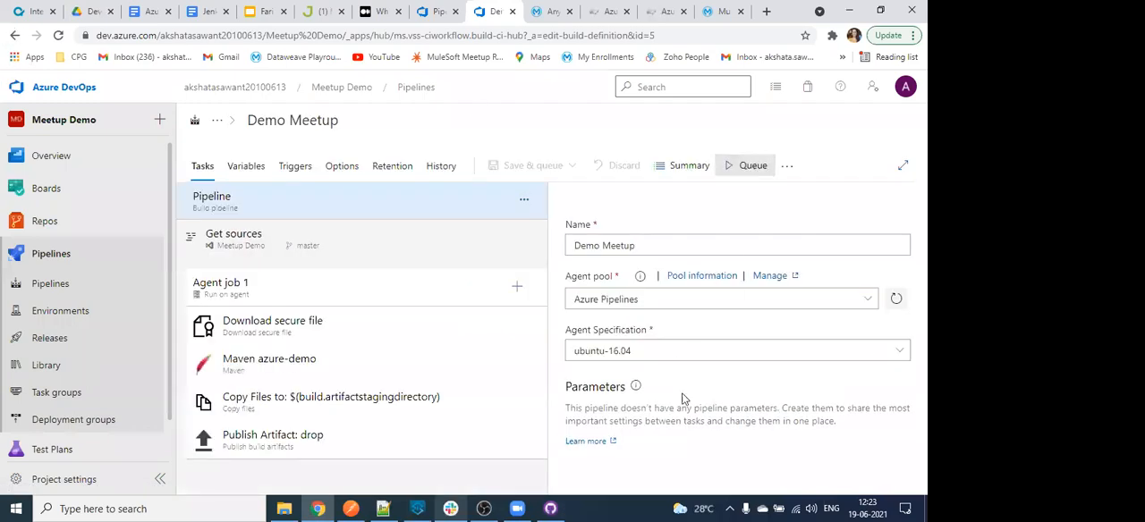
{"action": "left_click", "coordinate": [742, 218]}
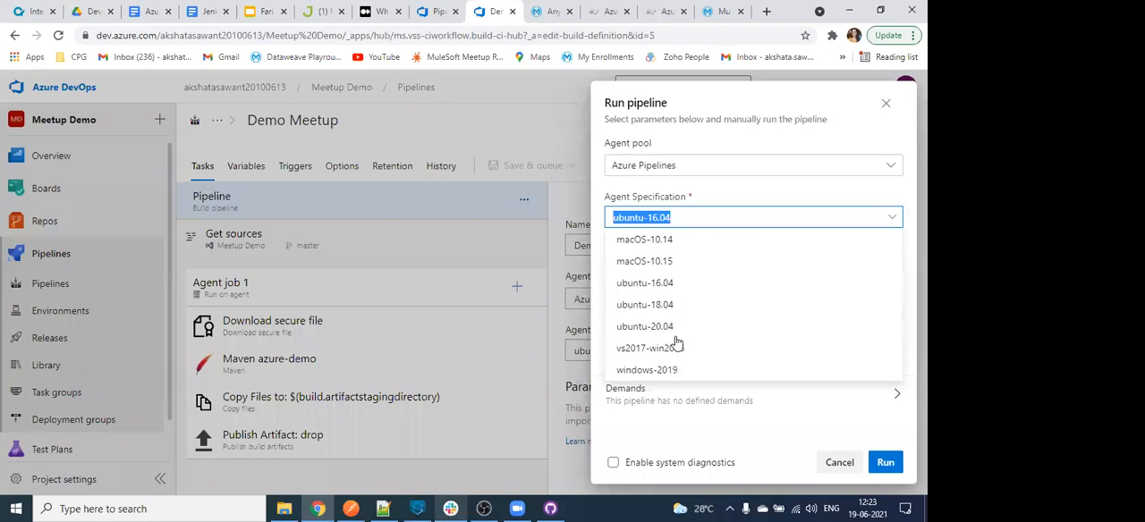
{"action": "left_click", "coordinate": [659, 444]}
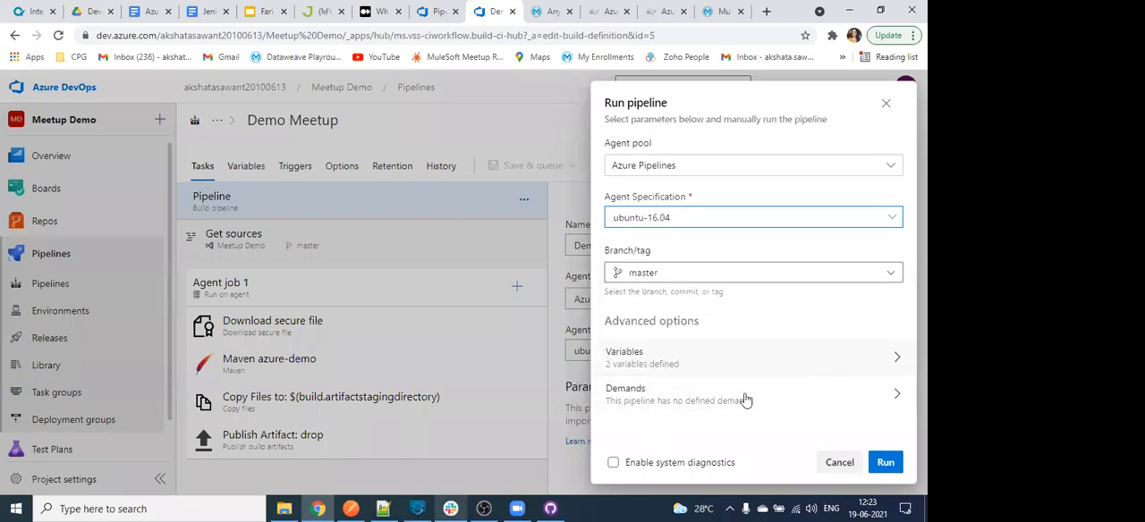
{"action": "left_click", "coordinate": [700, 402]}
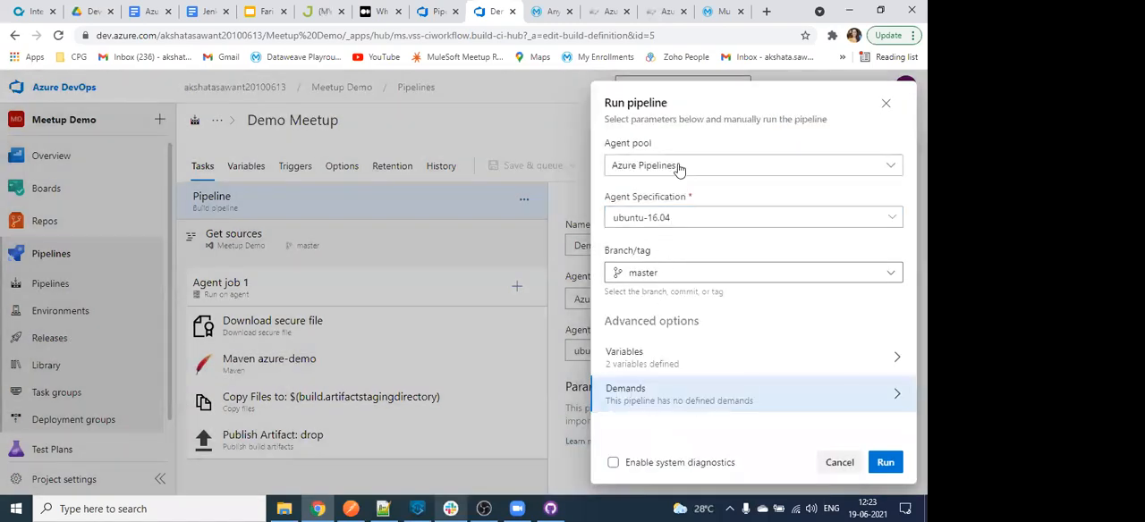
{"action": "left_click", "coordinate": [679, 166]}
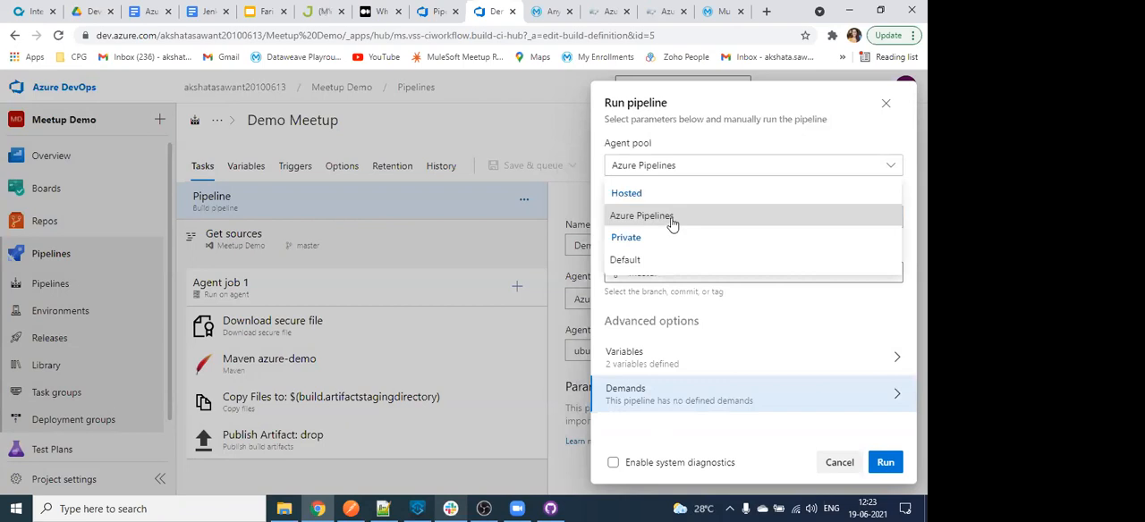
{"action": "left_click", "coordinate": [652, 435]}
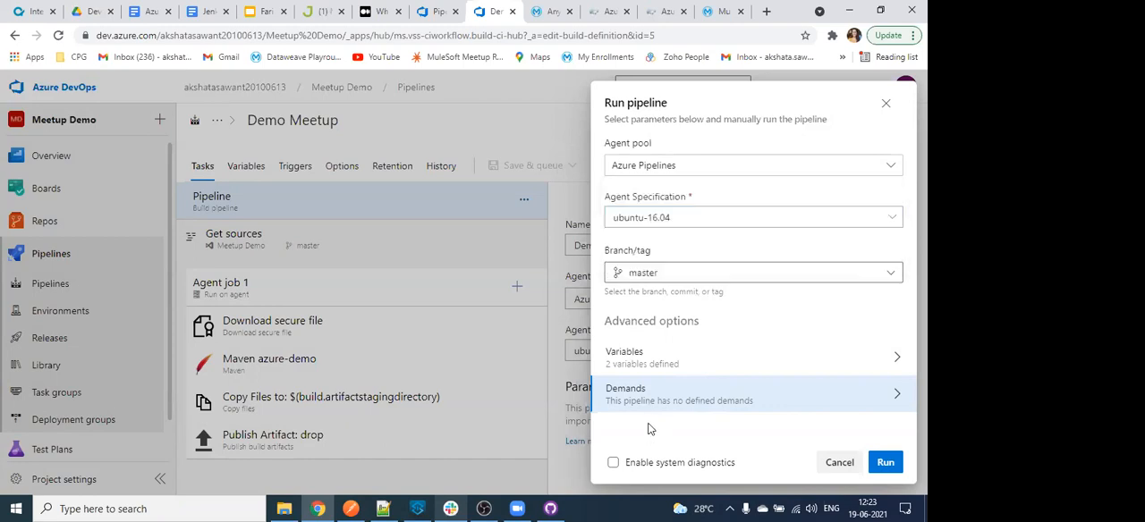
{"action": "left_click", "coordinate": [644, 351]}
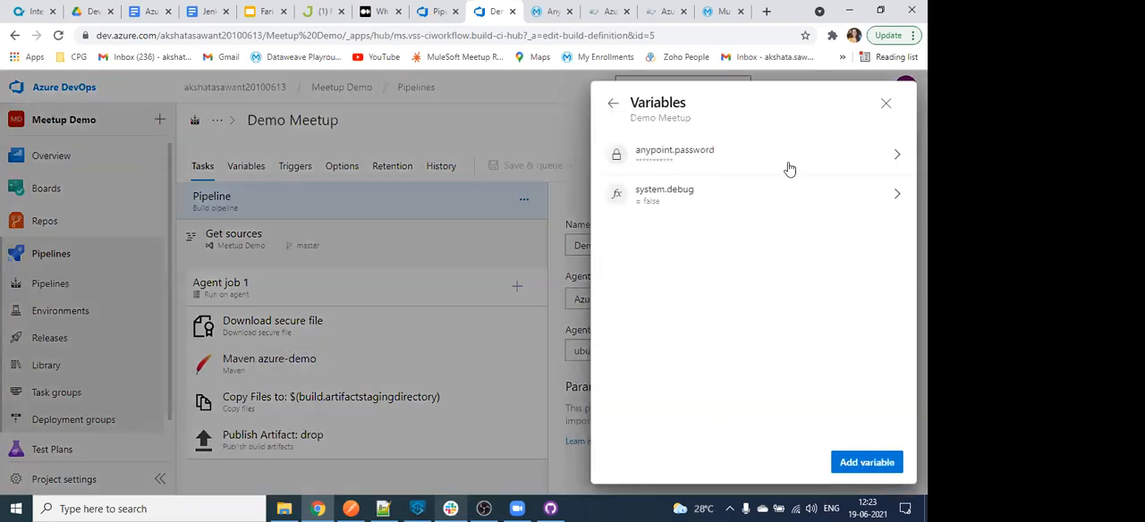
{"action": "left_click", "coordinate": [613, 104]}
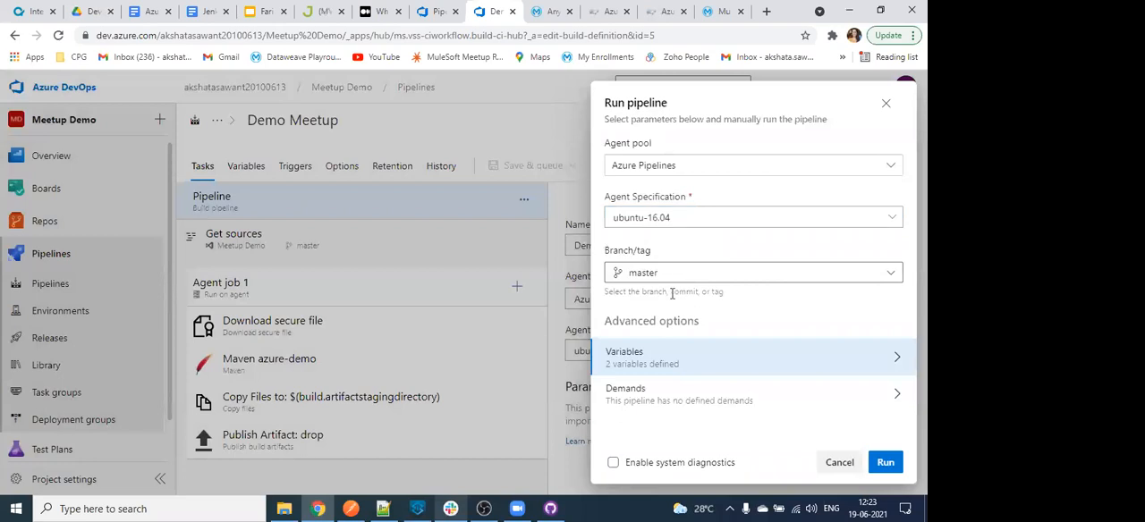
{"action": "left_click", "coordinate": [850, 274]}
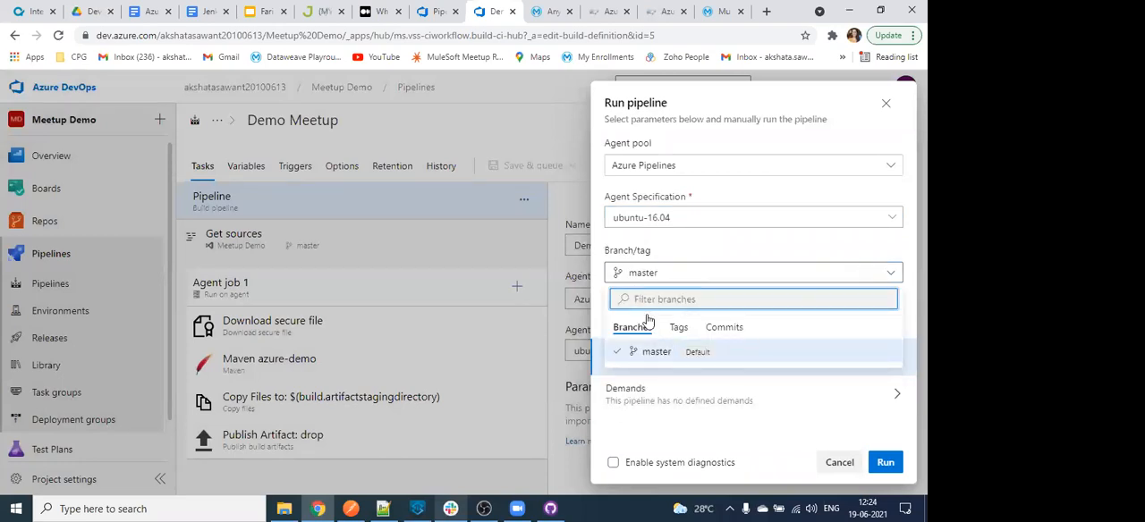
{"action": "left_click", "coordinate": [886, 108]}
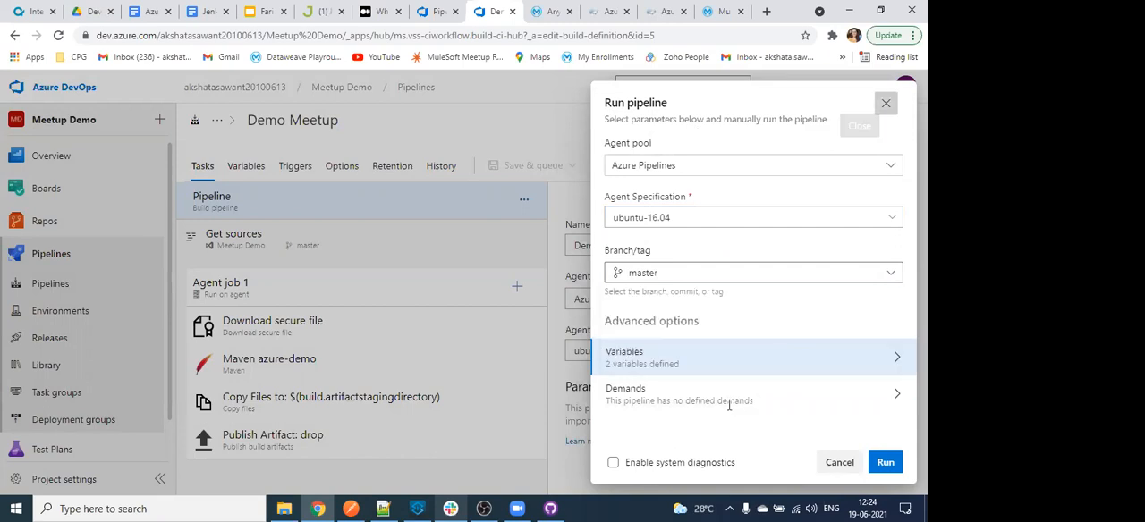
{"action": "left_click", "coordinate": [415, 201]}
- Enable continuous integration for the Meetup Demo repository in the pipeline's triggers
{"action": "left_click", "coordinate": [291, 171]}
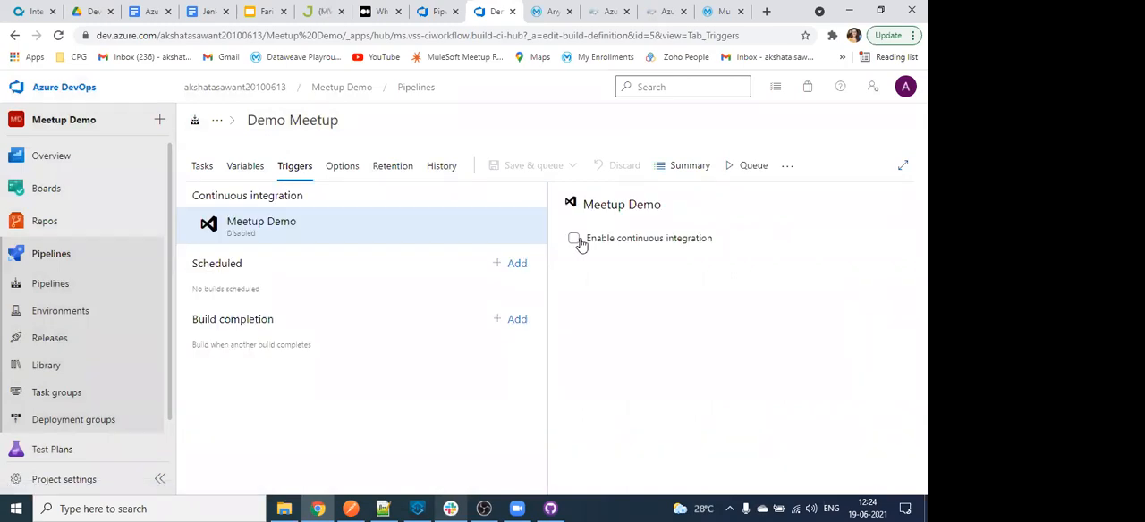
{"action": "left_click", "coordinate": [574, 240]}
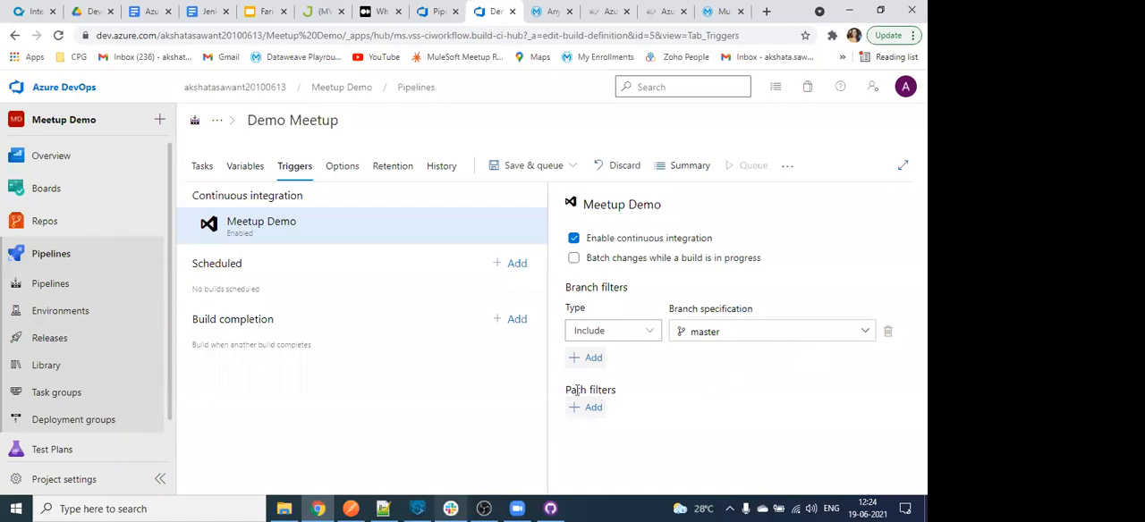
- Add a scheduled trigger and a build completion trigger, view the available triggering builds, and delete both triggers
{"action": "left_click", "coordinate": [518, 264]}
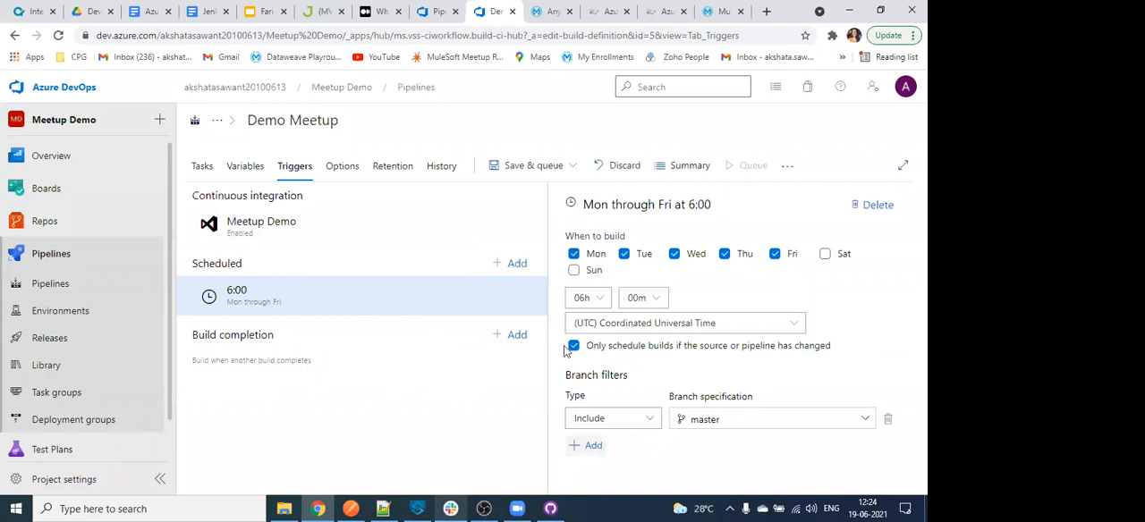
{"action": "left_click", "coordinate": [508, 336]}
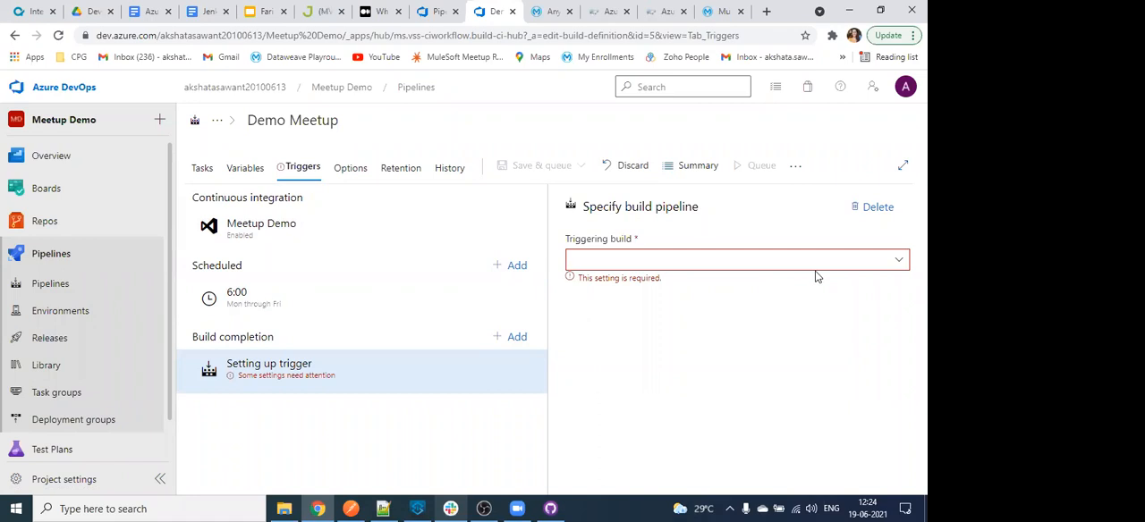
{"action": "left_click", "coordinate": [900, 262]}
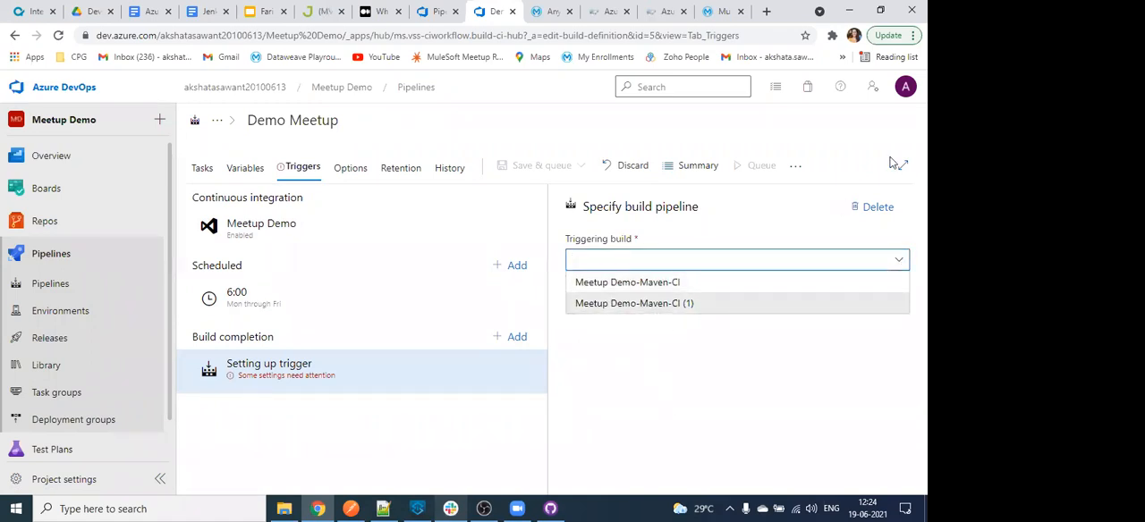
{"action": "left_click", "coordinate": [856, 212]}
{"action": "left_click", "coordinate": [857, 212]}
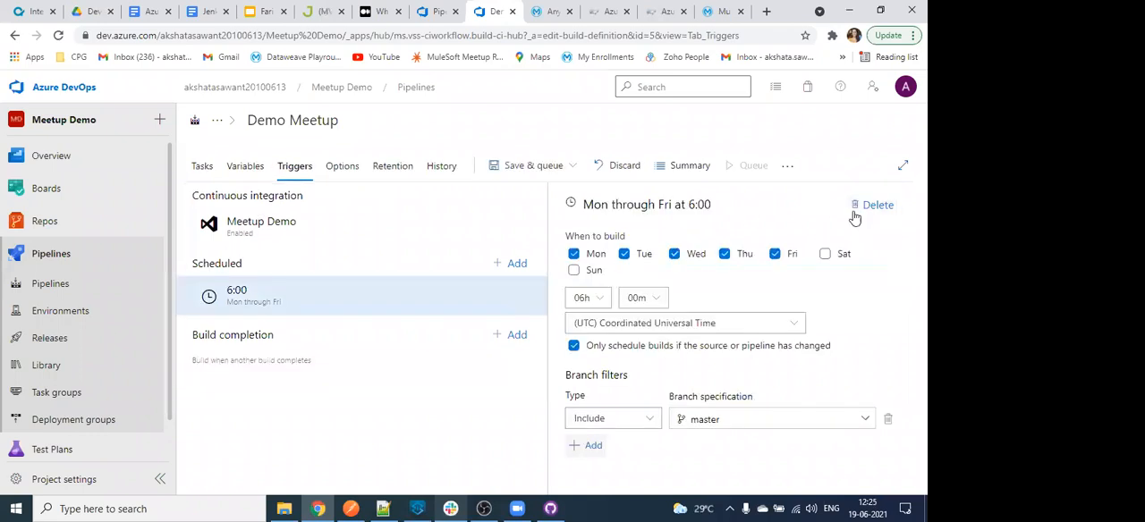
{"action": "left_click", "coordinate": [869, 213]}
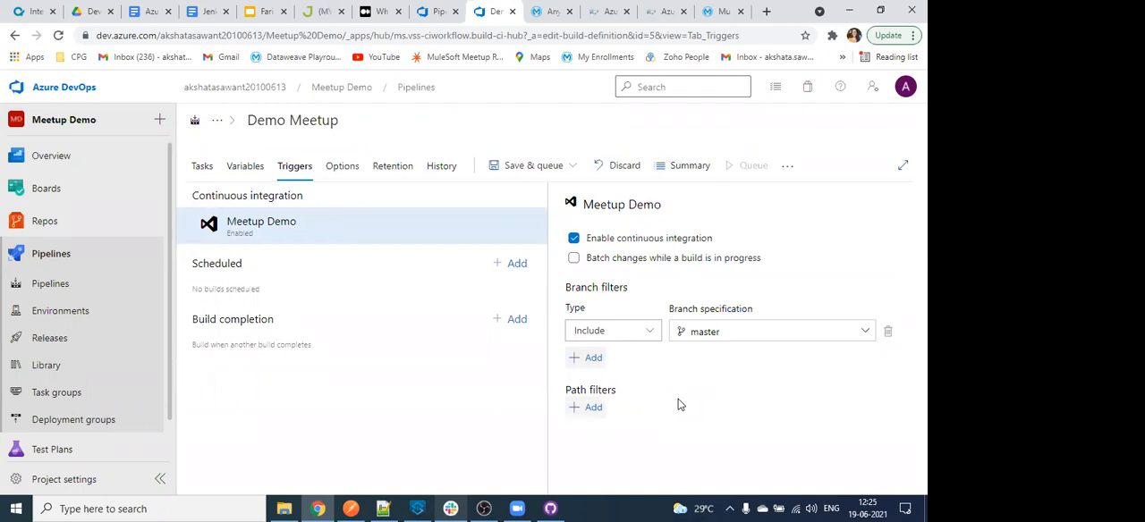
- Save the Demo Meetup build pipeline with the comment left empty
{"action": "key", "text": "ctrl+s"}
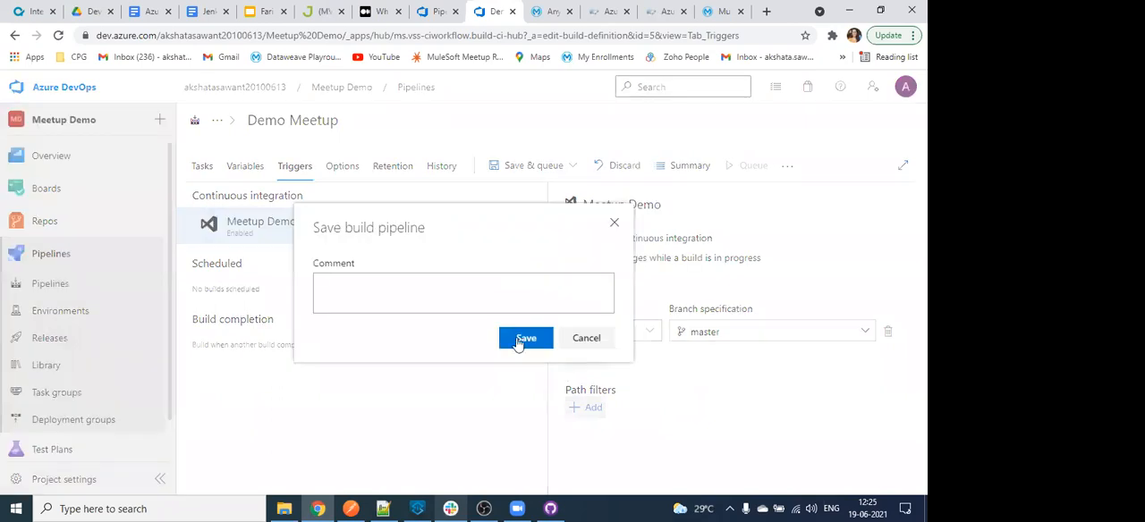
{"action": "left_click", "coordinate": [521, 338]}
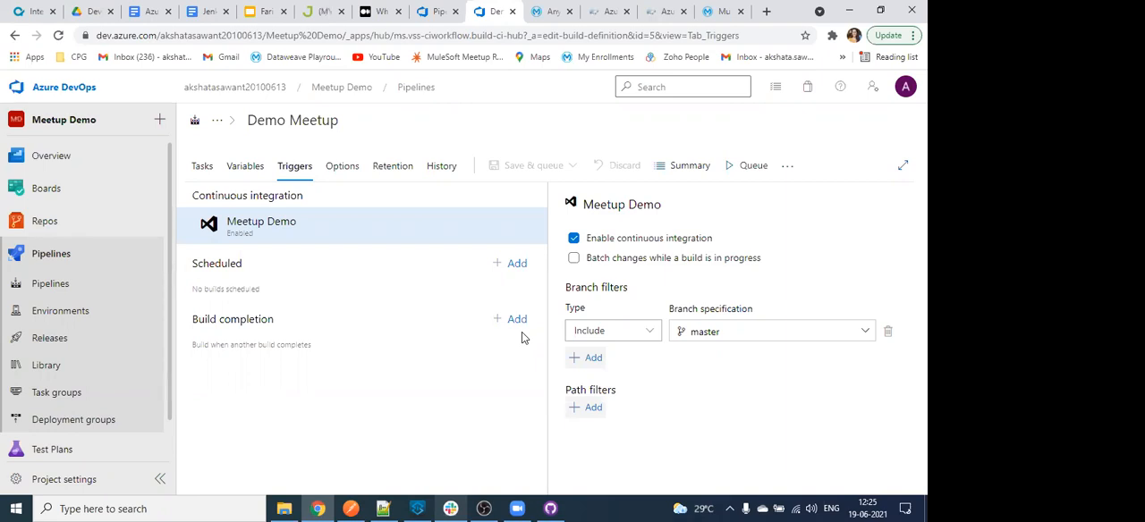
- Review the pipeline's build options, change history and retention settings, and return to its task list
{"action": "left_click", "coordinate": [337, 170]}
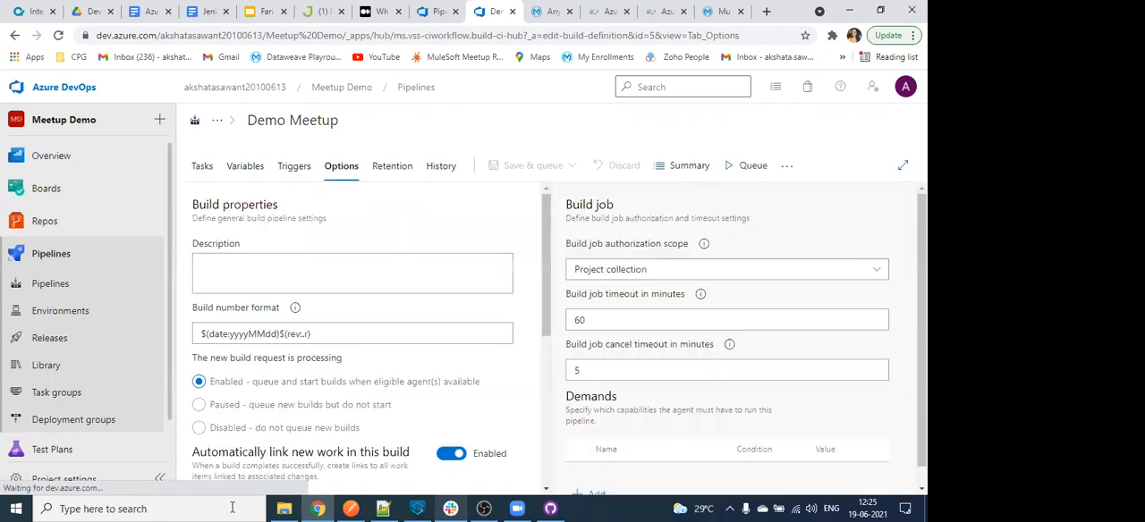
{"action": "scroll", "coordinate": [375, 328], "scroll_direction": "down", "scroll_amount": 3}
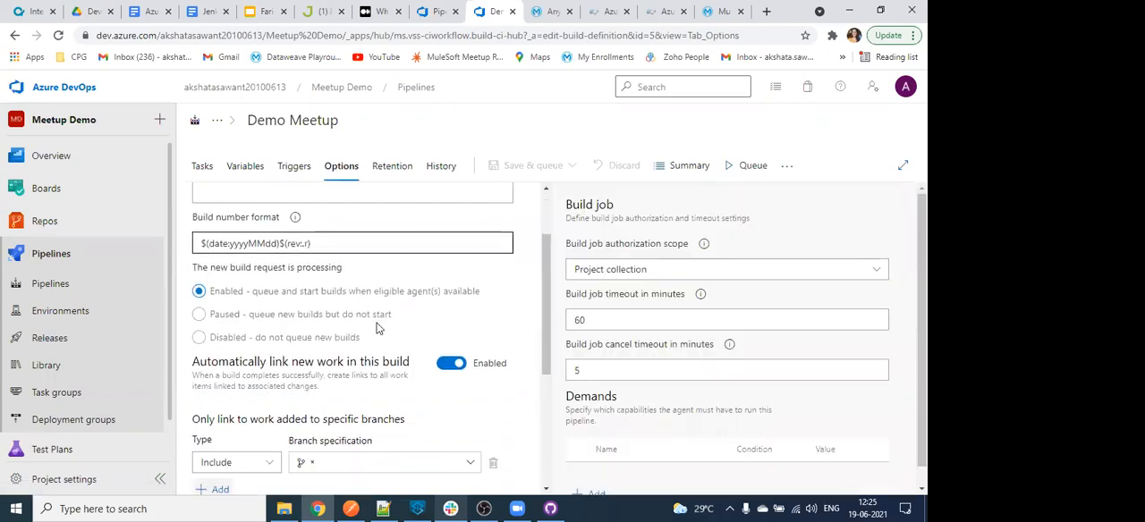
{"action": "scroll", "coordinate": [378, 323], "scroll_direction": "down", "scroll_amount": 2}
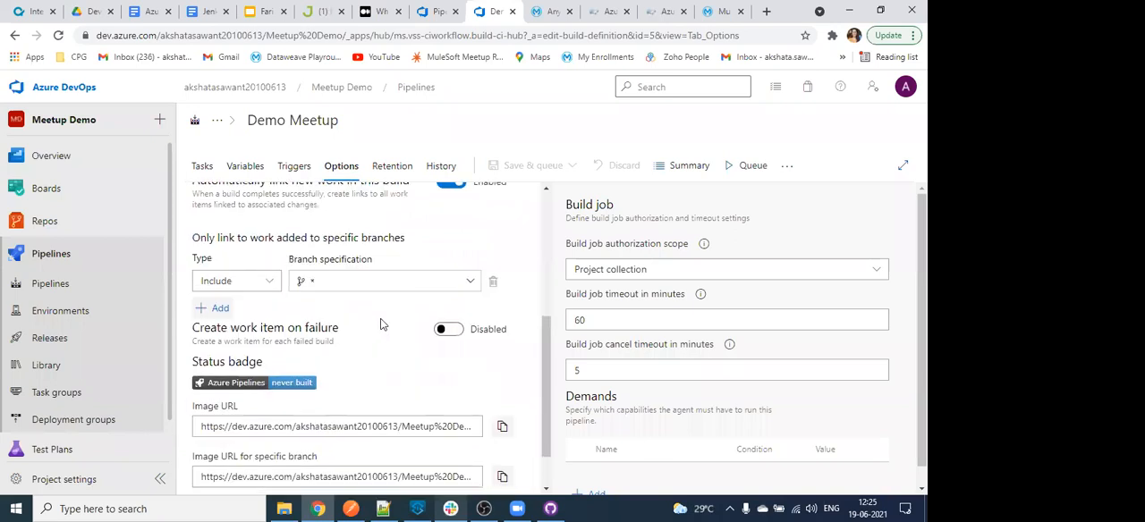
{"action": "scroll", "coordinate": [452, 238], "scroll_direction": "down", "scroll_amount": 1}
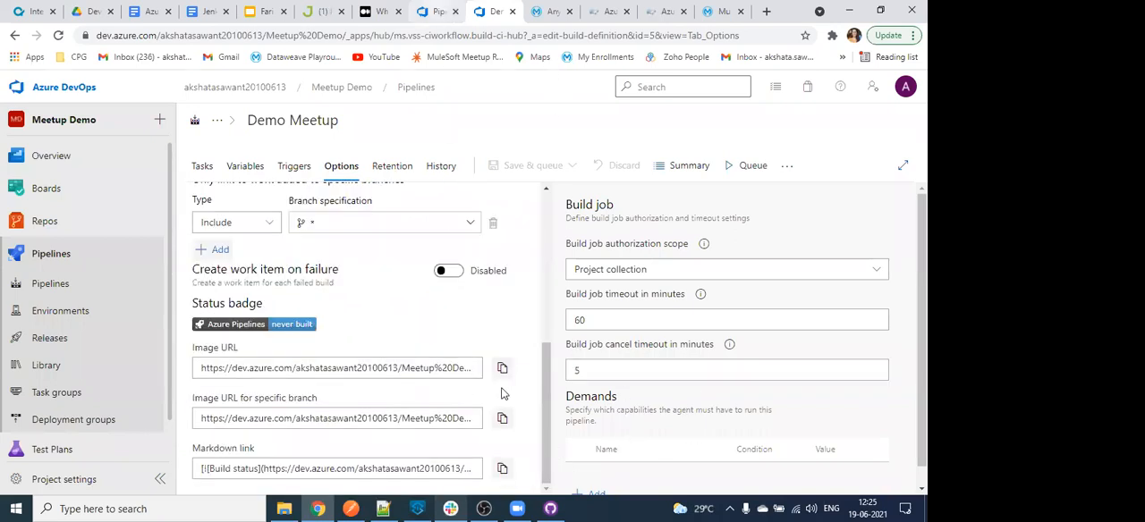
{"action": "scroll", "coordinate": [320, 307], "scroll_direction": "up", "scroll_amount": 4}
{"action": "scroll", "coordinate": [501, 235], "scroll_direction": "up", "scroll_amount": 2}
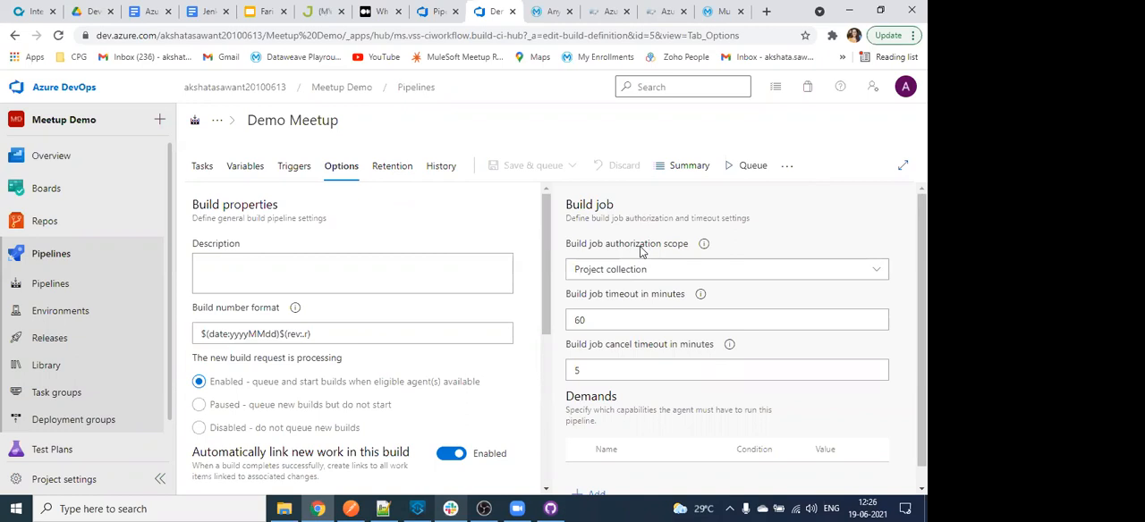
{"action": "left_click", "coordinate": [438, 168]}
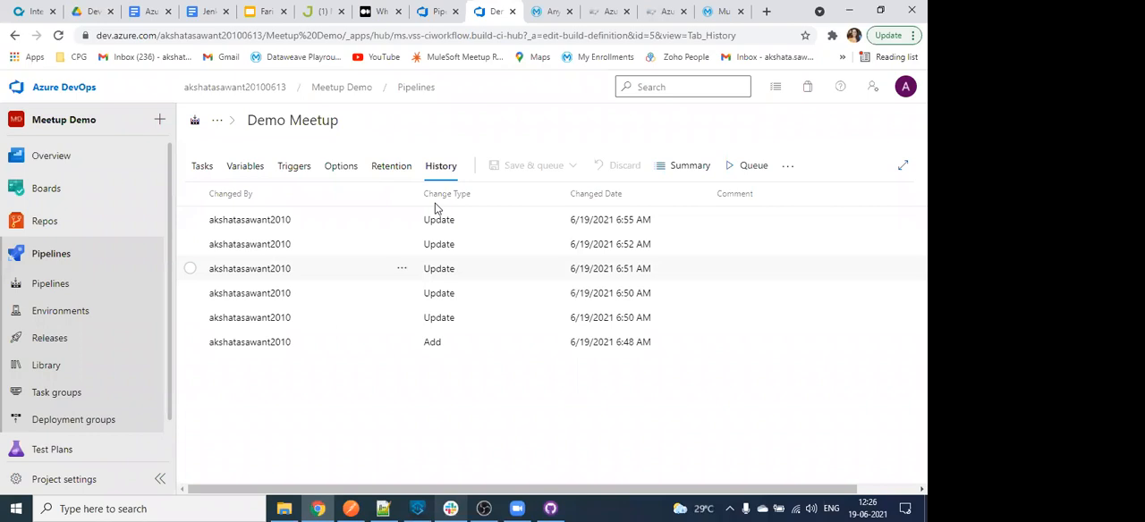
{"action": "left_click", "coordinate": [380, 170]}
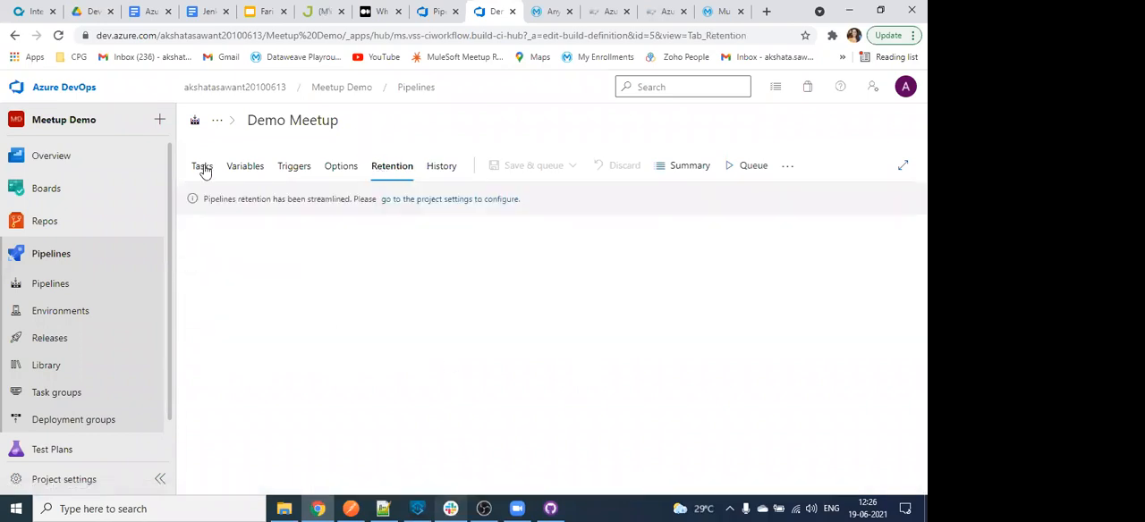
{"action": "left_click", "coordinate": [203, 168]}
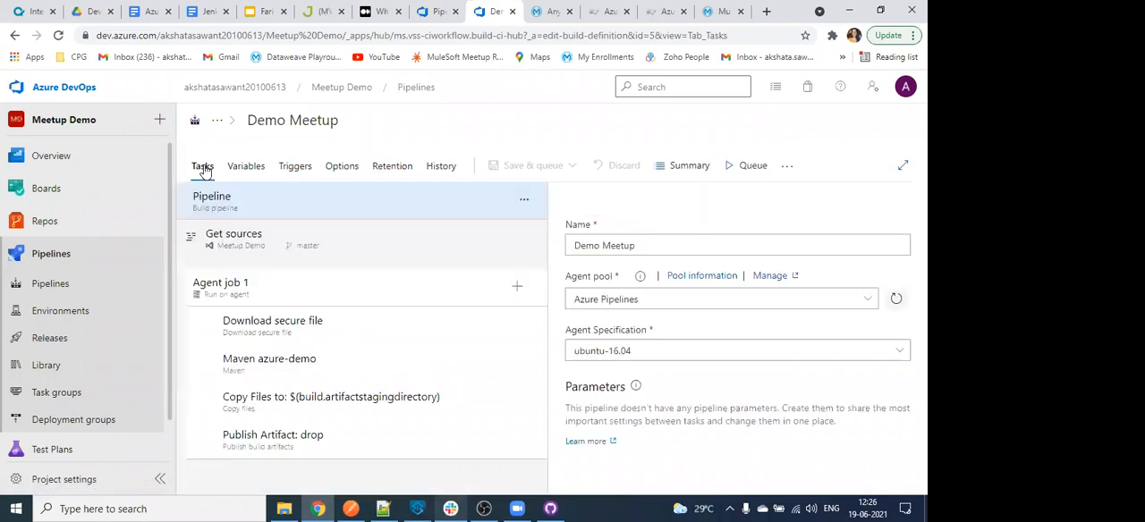
- Return to the running job's browser tab and examine the Maven azure-demo log for the CloudHub deployment progress
{"action": "left_click", "coordinate": [438, 10]}
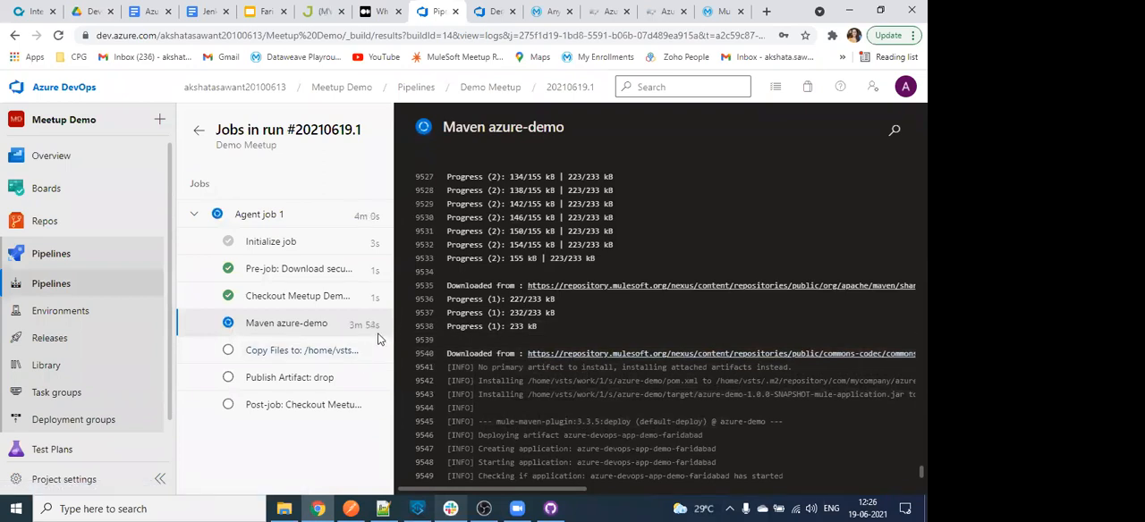
{"action": "scroll", "coordinate": [525, 318], "scroll_direction": "up", "scroll_amount": 12}
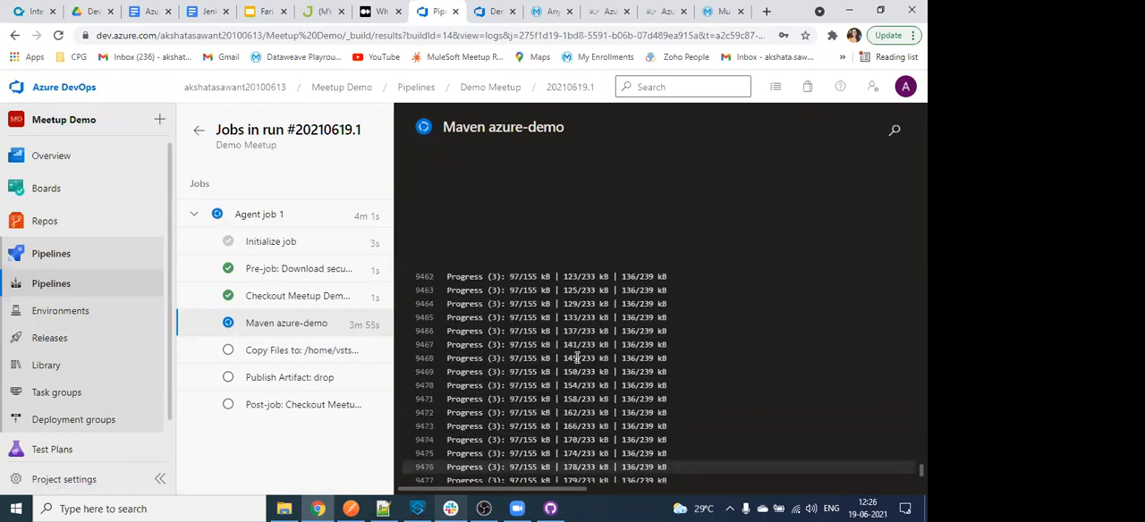
{"action": "scroll", "coordinate": [577, 358], "scroll_direction": "up", "scroll_amount": 6}
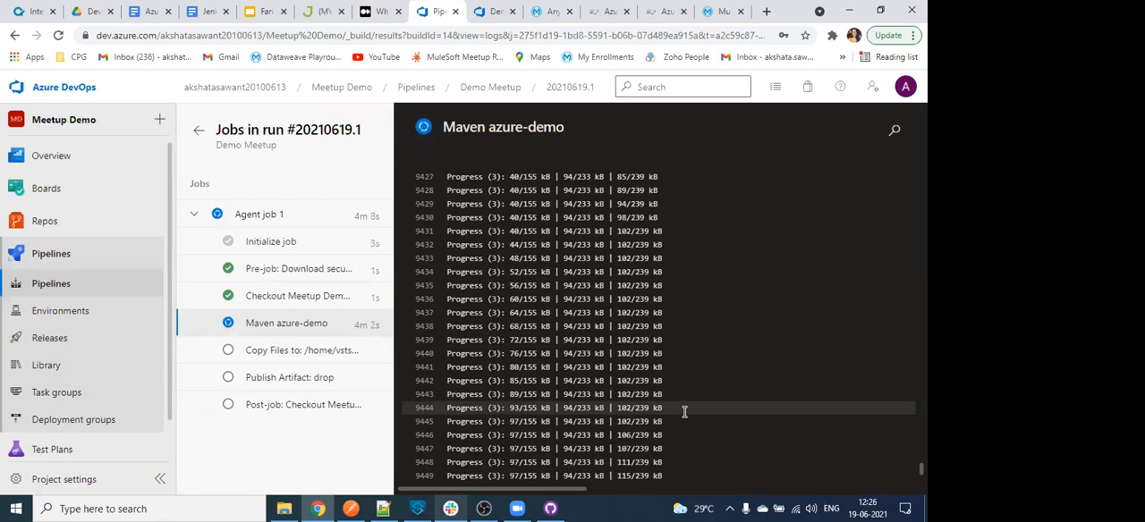
{"action": "scroll", "coordinate": [686, 412], "scroll_direction": "down", "scroll_amount": 14}
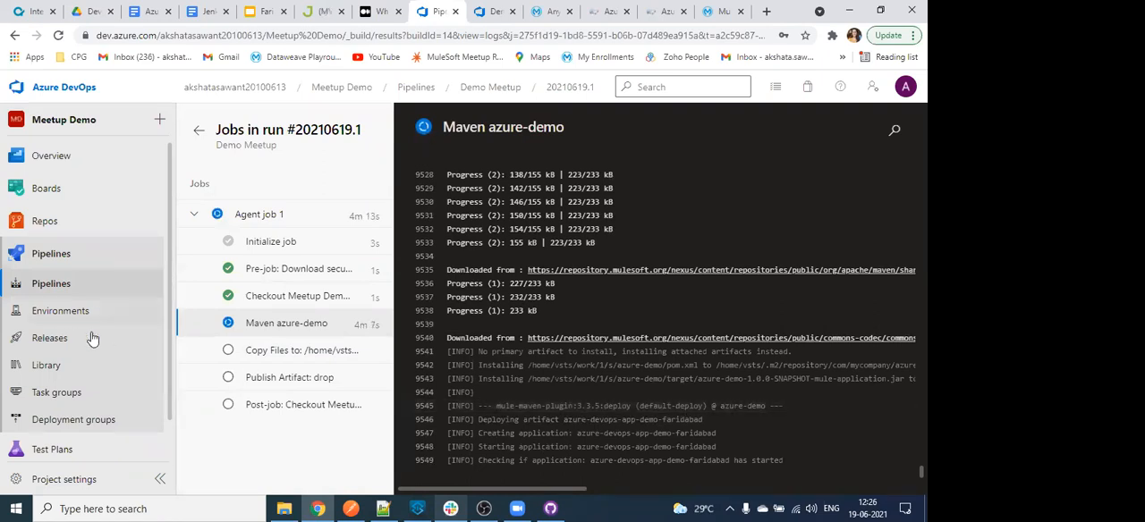
{"action": "scroll", "coordinate": [80, 358], "scroll_direction": "down", "scroll_amount": 1}
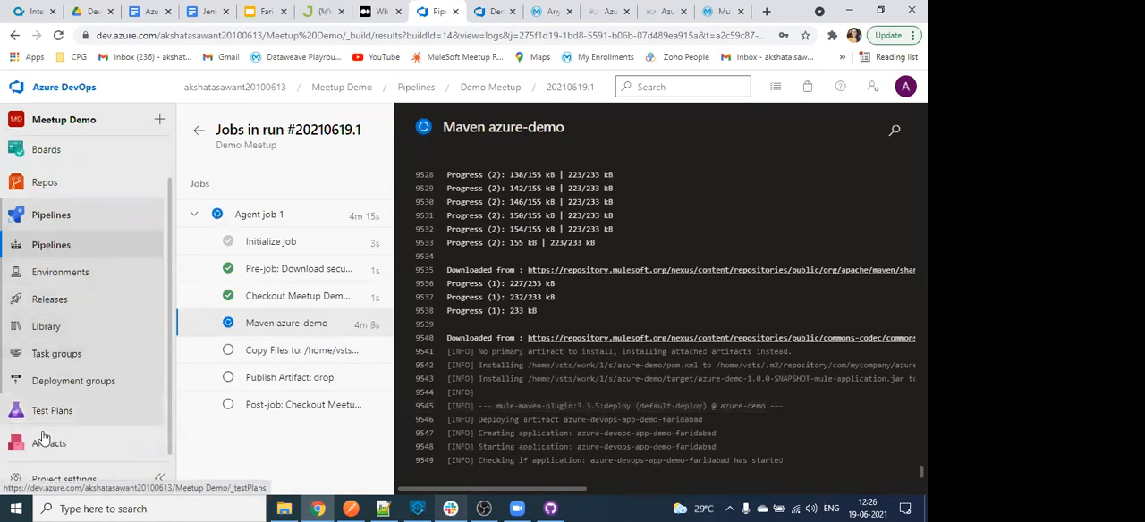
- Open the project's Artifacts page in a new browser tab, review the package types available for connecting to the feed, and go back
{"action": "right_click", "coordinate": [43, 435]}
{"action": "left_click", "coordinate": [72, 333]}
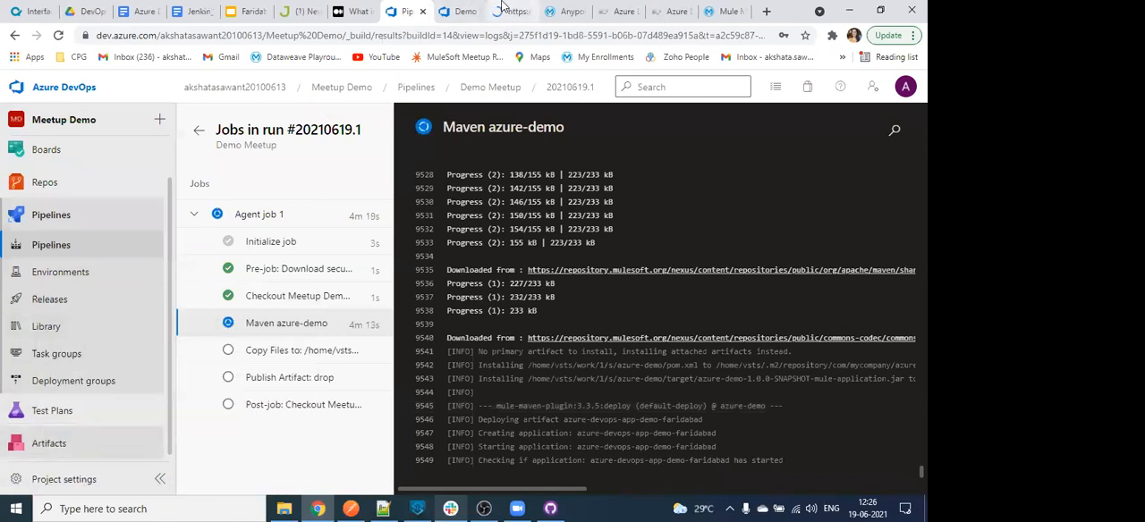
{"action": "left_click", "coordinate": [506, 9]}
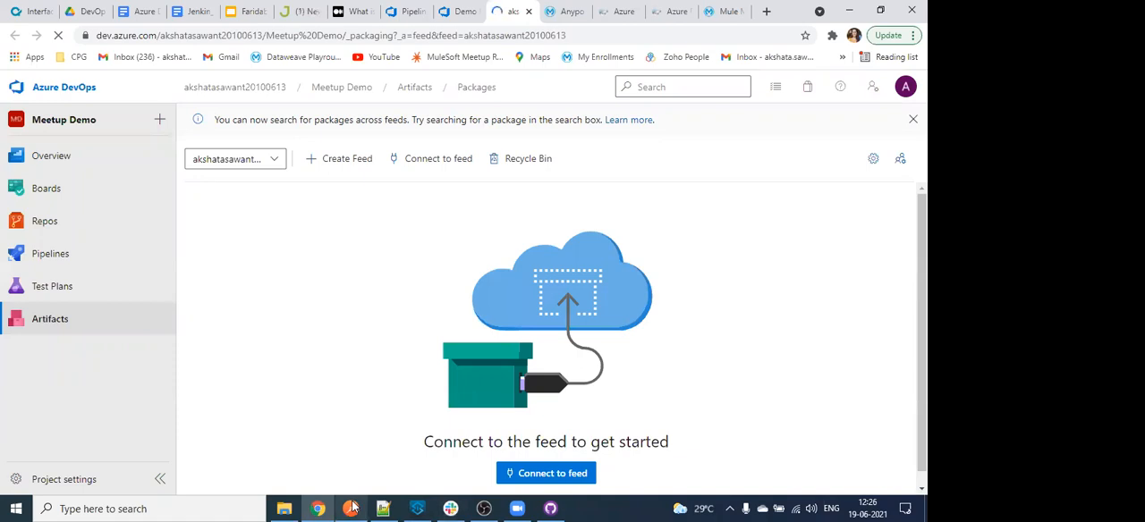
{"action": "left_click", "coordinate": [556, 482]}
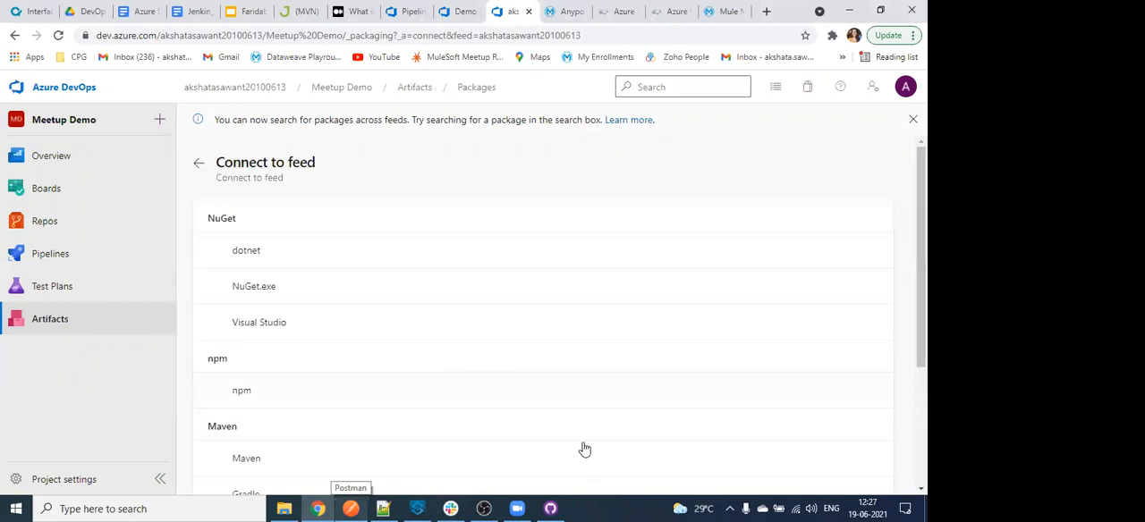
{"action": "scroll", "coordinate": [299, 296], "scroll_direction": "down", "scroll_amount": 1}
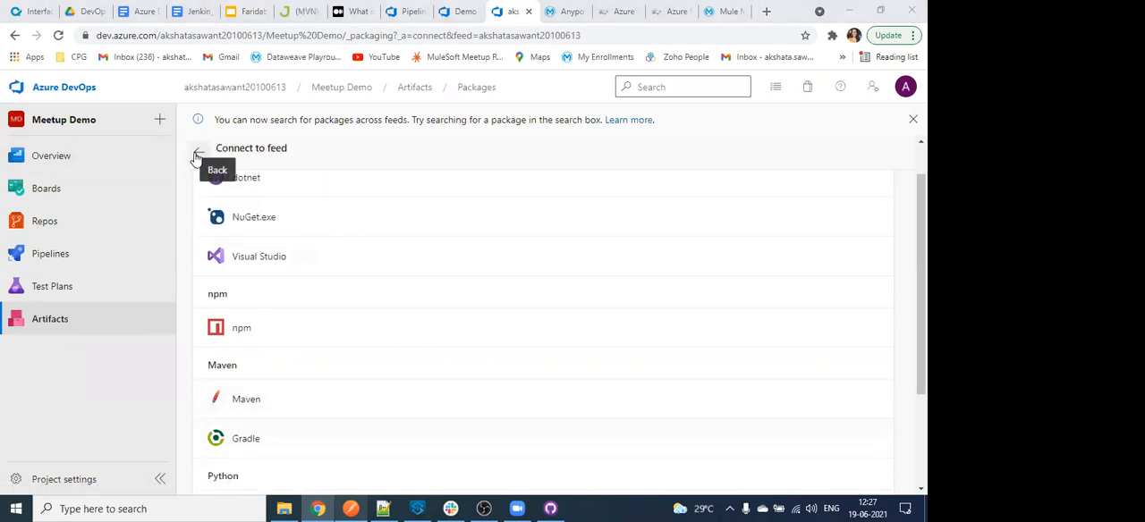
{"action": "left_click", "coordinate": [197, 157]}
- Switch to the Azure DevOps Build and Release Guide in Google Docs and read how to configure pipeline triggers with branch and path filters
{"action": "key", "text": "ctrl+3"}
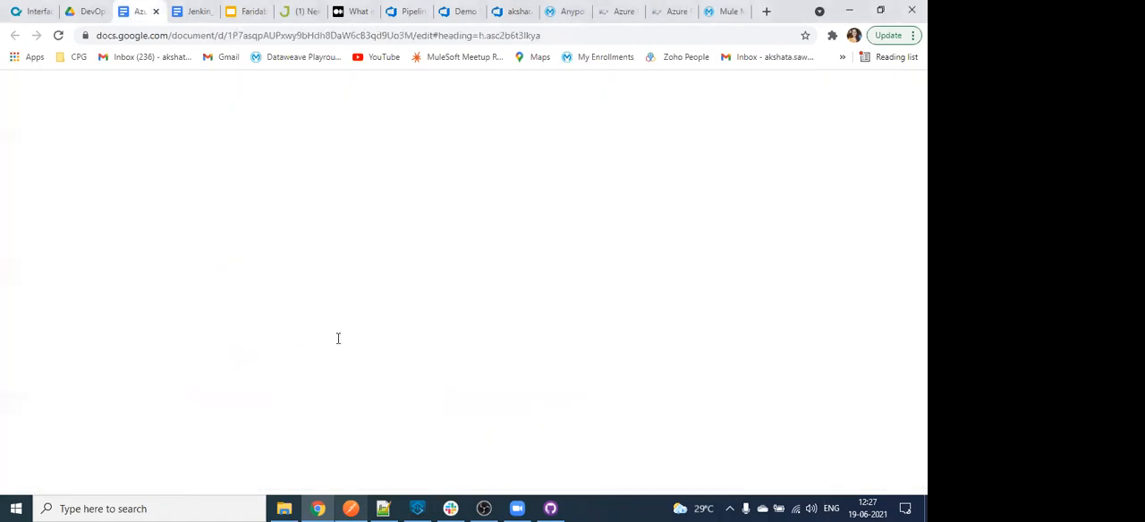
{"action": "scroll", "coordinate": [377, 339], "scroll_direction": "up", "scroll_amount": 5}
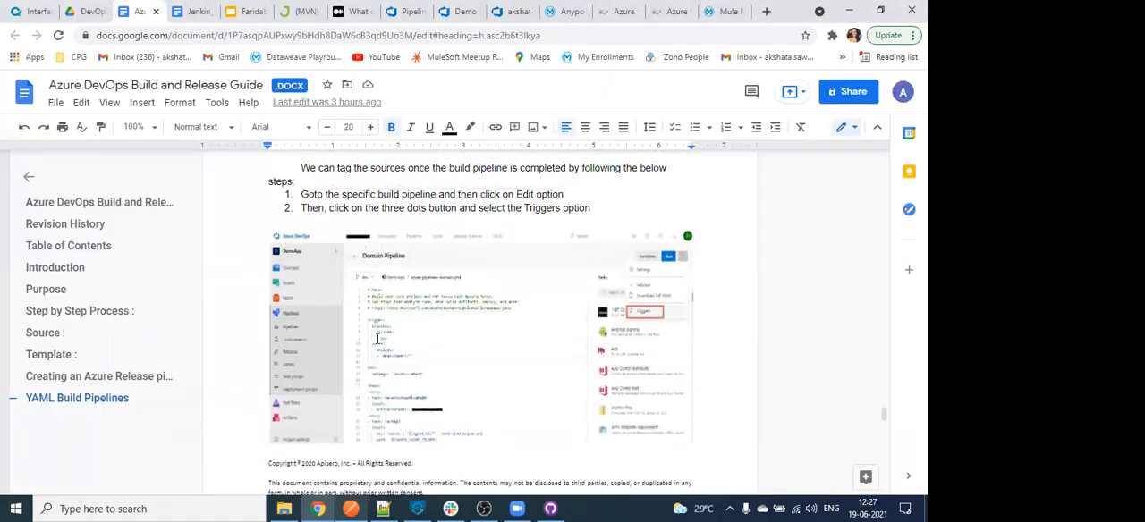
{"action": "scroll", "coordinate": [381, 339], "scroll_direction": "down", "scroll_amount": 5}
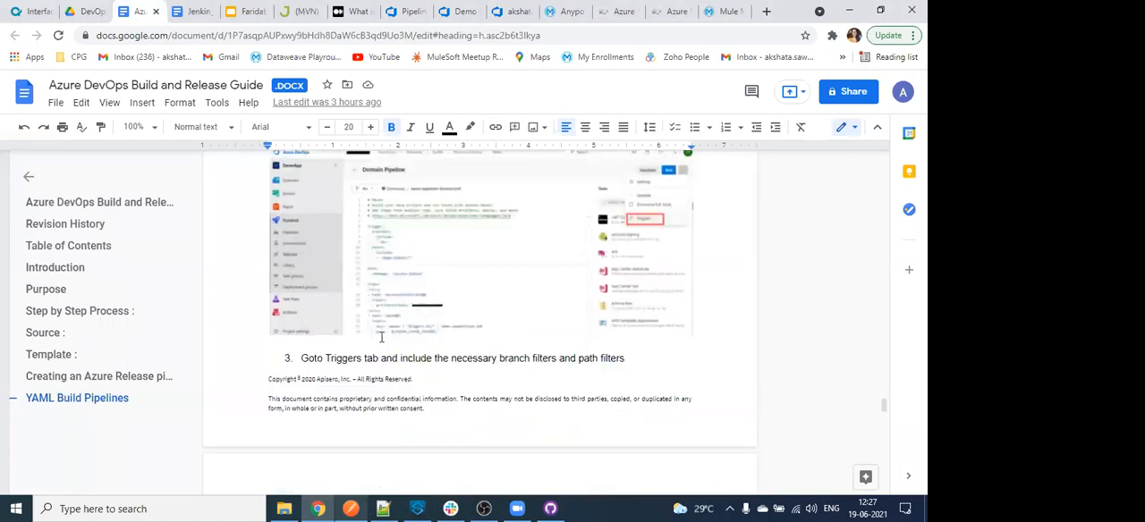
{"action": "scroll", "coordinate": [381, 337], "scroll_direction": "up", "scroll_amount": 5}
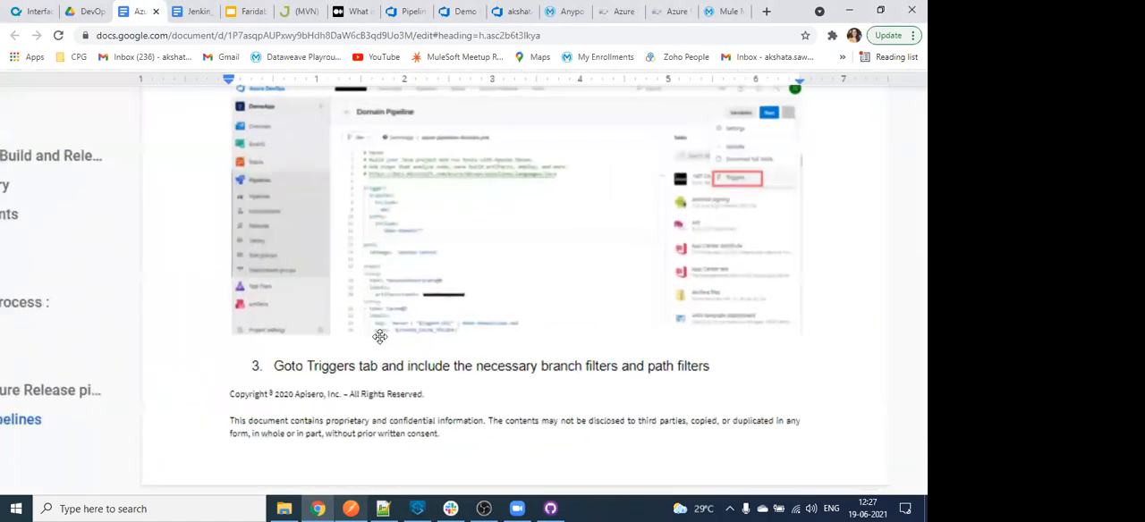
{"action": "scroll", "coordinate": [381, 337], "scroll_direction": "up", "scroll_amount": 10}
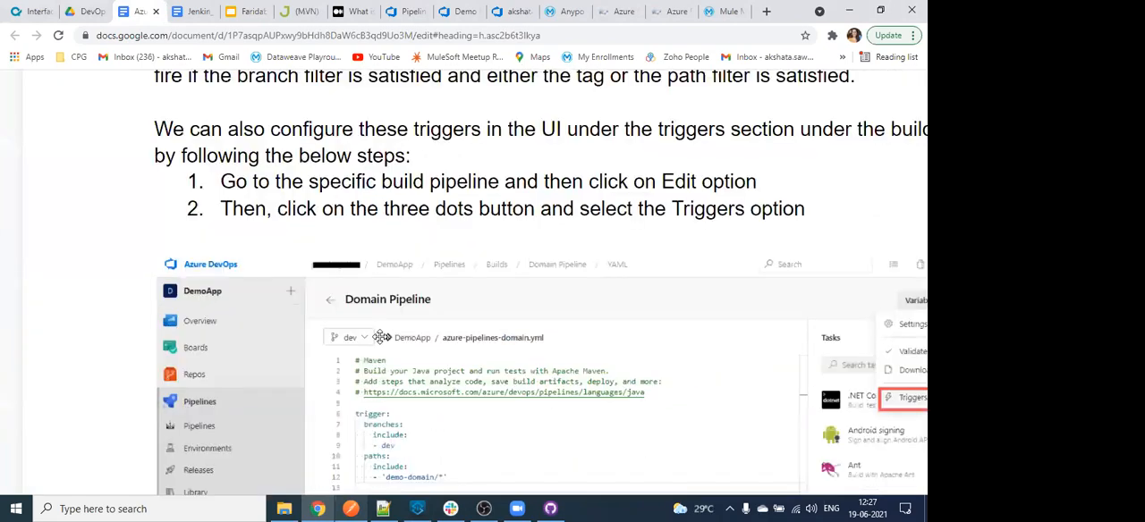
{"action": "scroll", "coordinate": [381, 337], "scroll_direction": "down", "scroll_amount": 2}
{"action": "scroll", "coordinate": [381, 337], "scroll_direction": "down", "scroll_amount": 4}
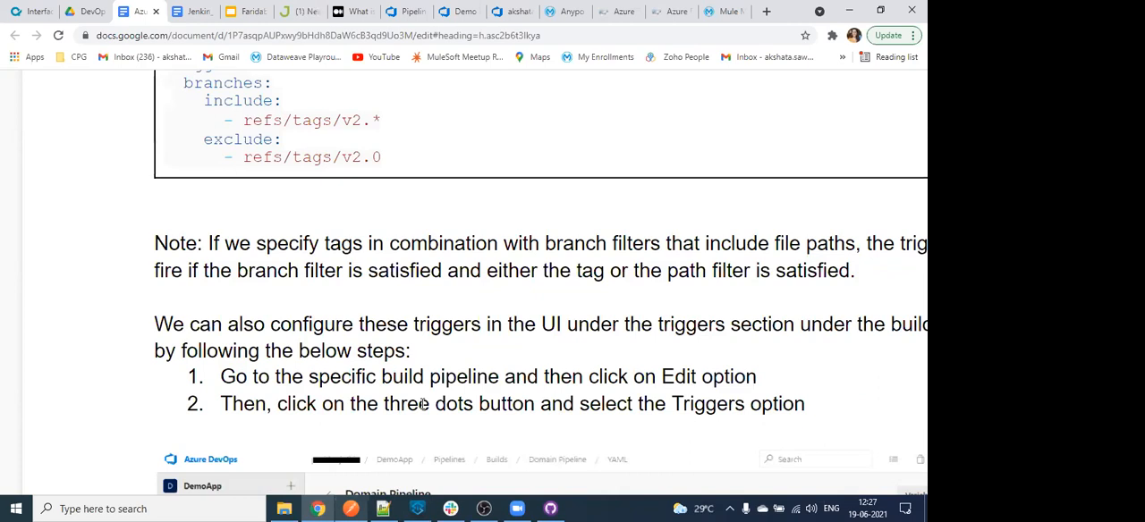
{"action": "scroll", "coordinate": [424, 404], "scroll_direction": "down", "scroll_amount": 1}
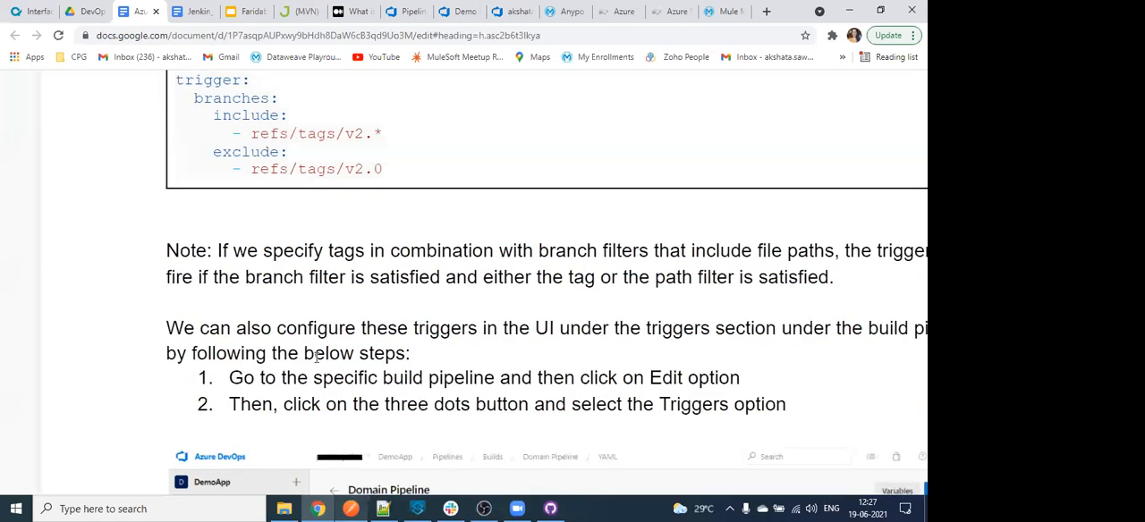
{"action": "scroll", "coordinate": [316, 357], "scroll_direction": "down", "scroll_amount": 2}
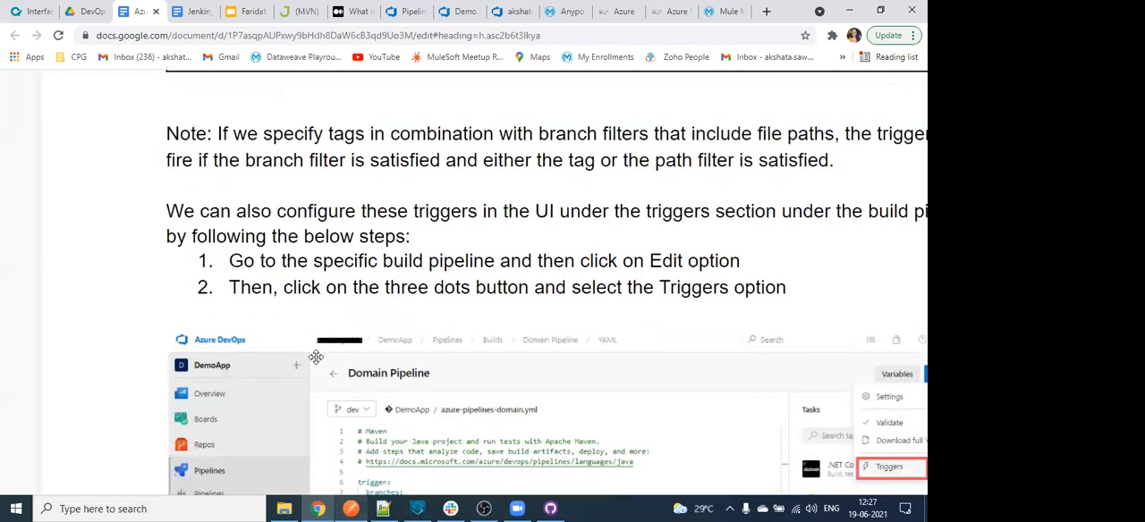
{"action": "scroll", "coordinate": [386, 366], "scroll_direction": "down", "scroll_amount": 4}
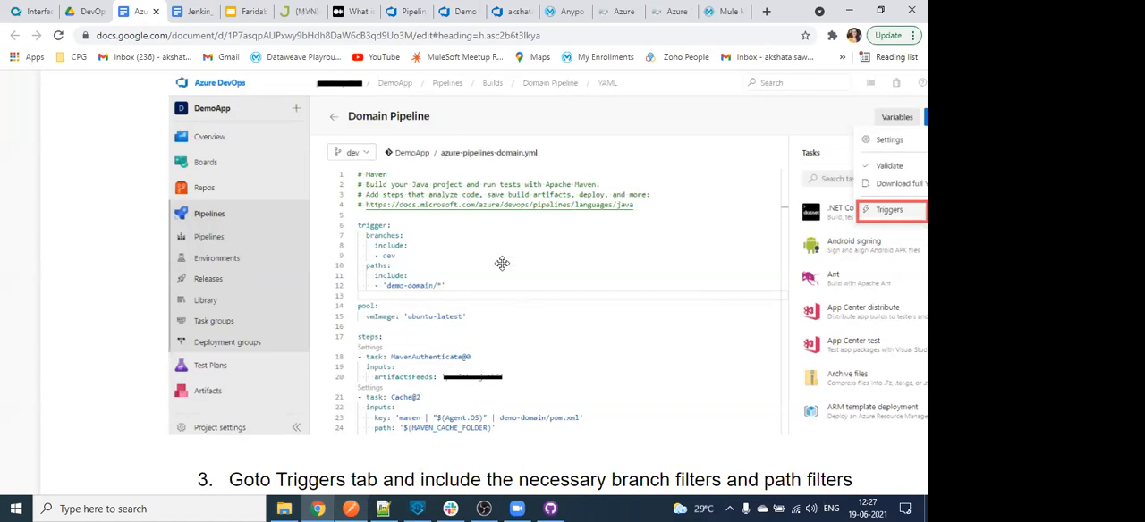
{"action": "scroll", "coordinate": [489, 335], "scroll_direction": "down", "scroll_amount": 5}
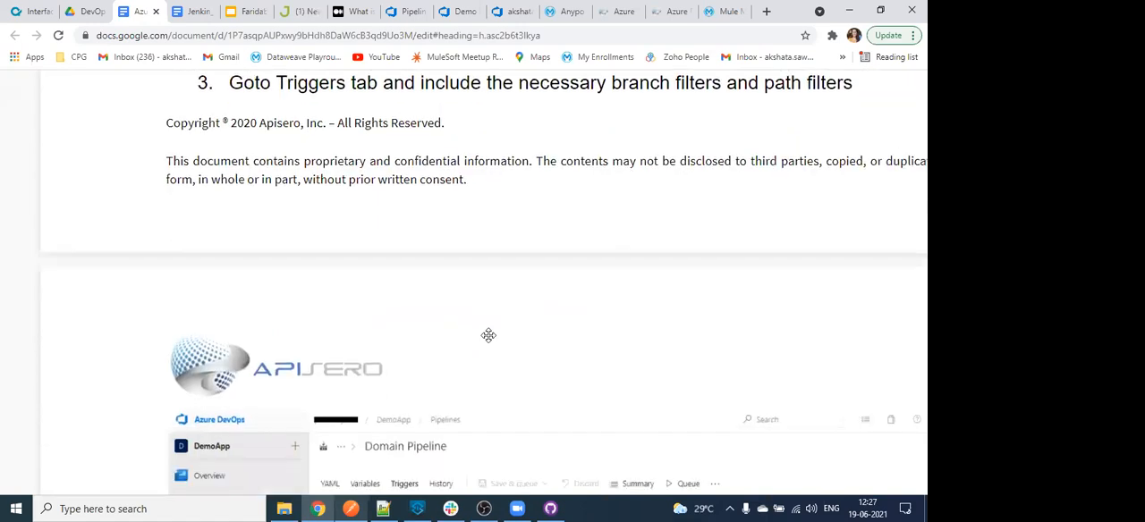
{"action": "scroll", "coordinate": [518, 315], "scroll_direction": "down", "scroll_amount": 5}
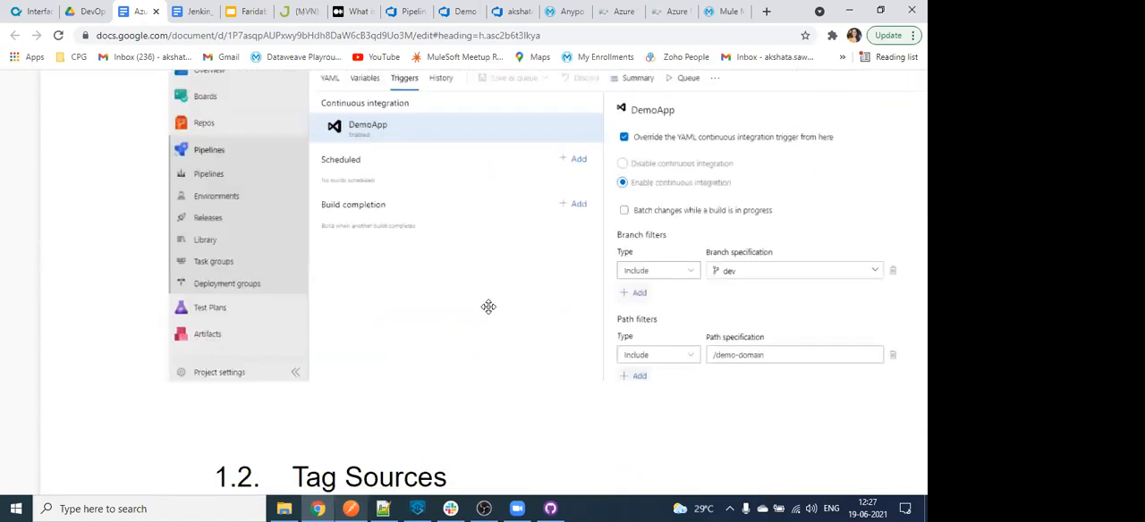
- Read the guide's Tag Sources section, examining the Get sources settings, the tag format and the tags listed under Repos
{"action": "scroll", "coordinate": [488, 307], "scroll_direction": "down", "scroll_amount": 2}
{"action": "scroll", "coordinate": [489, 307], "scroll_direction": "down", "scroll_amount": 3}
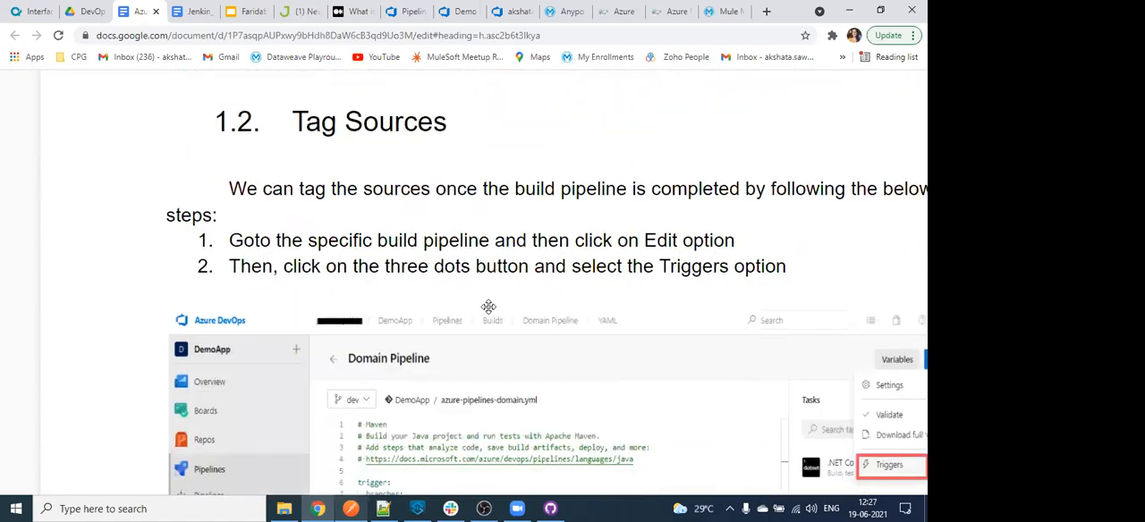
{"action": "scroll", "coordinate": [489, 307], "scroll_direction": "down", "scroll_amount": 8}
{"action": "scroll", "coordinate": [488, 307], "scroll_direction": "down", "scroll_amount": 7}
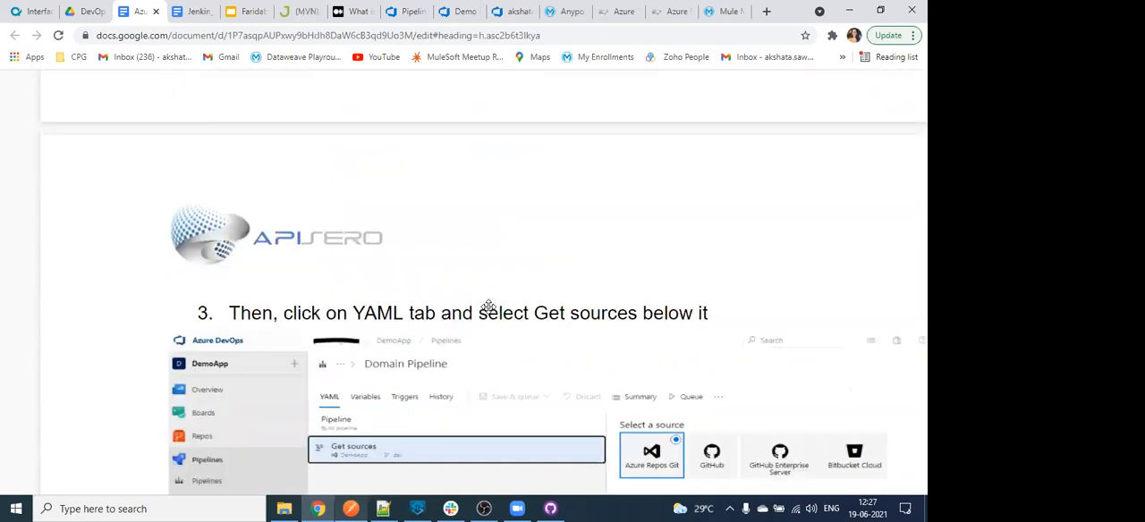
{"action": "scroll", "coordinate": [489, 307], "scroll_direction": "down", "scroll_amount": 3}
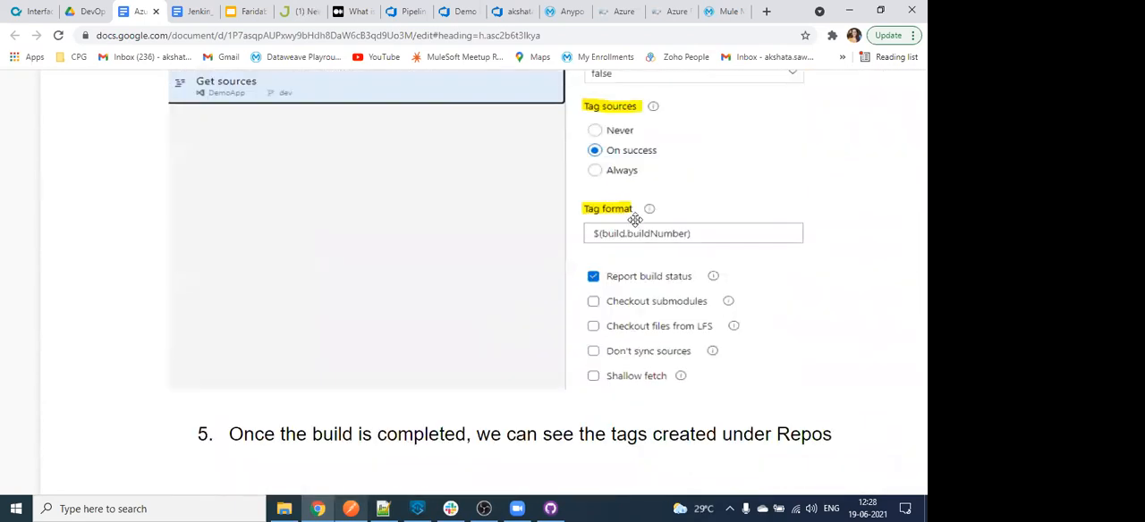
{"action": "scroll", "coordinate": [626, 268], "scroll_direction": "up", "scroll_amount": 2}
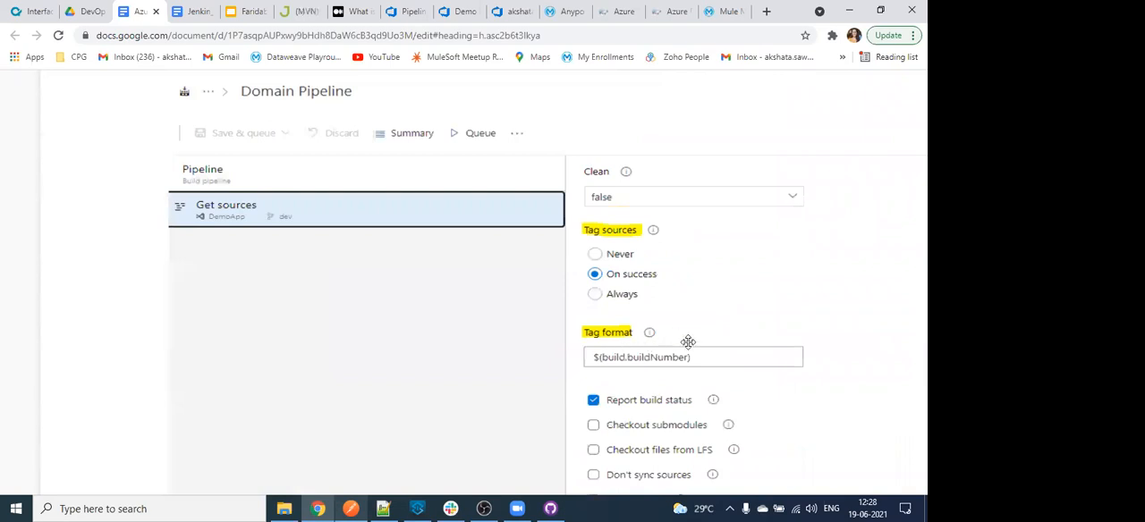
{"action": "scroll", "coordinate": [664, 380], "scroll_direction": "down", "scroll_amount": 6}
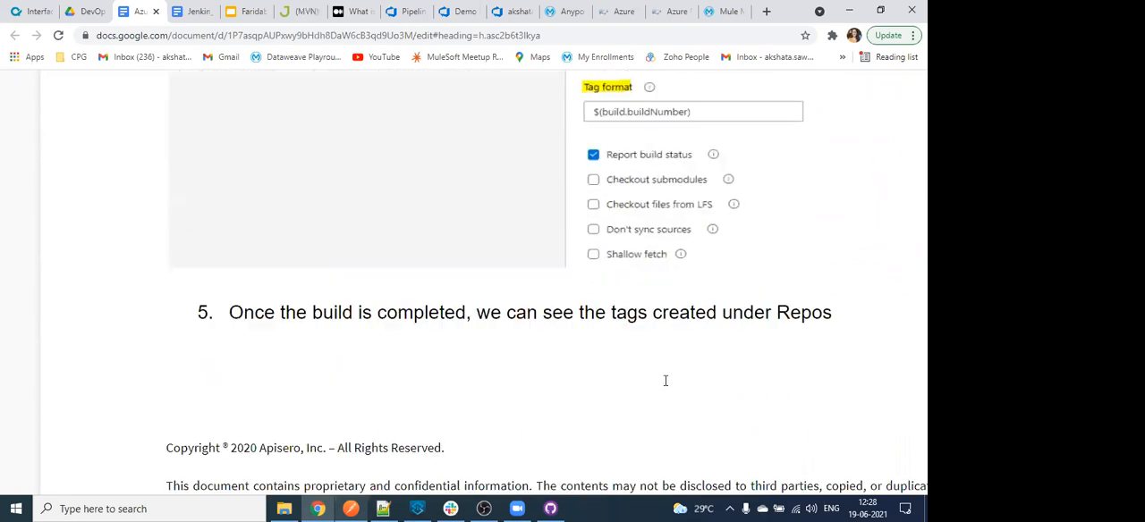
{"action": "scroll", "coordinate": [665, 381], "scroll_direction": "down", "scroll_amount": 5}
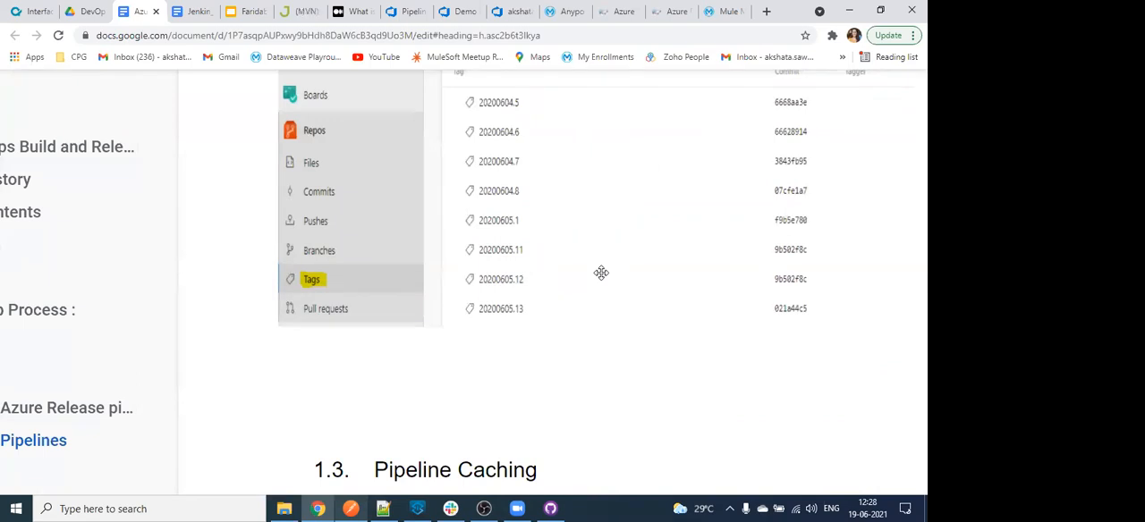
{"action": "scroll", "coordinate": [601, 273], "scroll_direction": "right", "scroll_amount": 2}
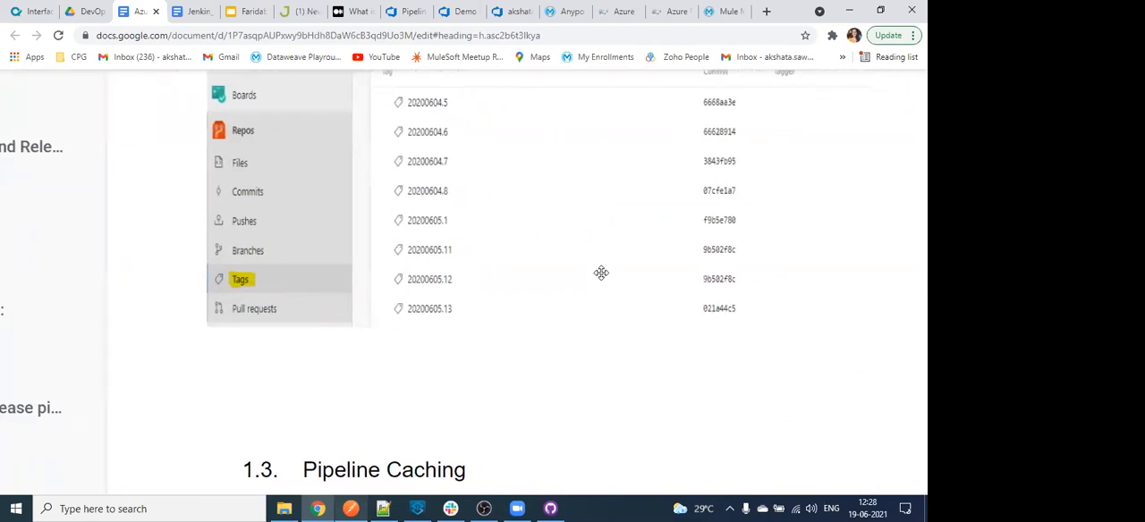
- Examine the Pipeline Caching section's MAVEN_CACHE_FOLDER and MAVEN_OPTS variables and their values, highlighting entries in the table
{"action": "scroll", "coordinate": [601, 273], "scroll_direction": "down", "scroll_amount": 3}
{"action": "scroll", "coordinate": [470, 340], "scroll_direction": "down", "scroll_amount": 1}
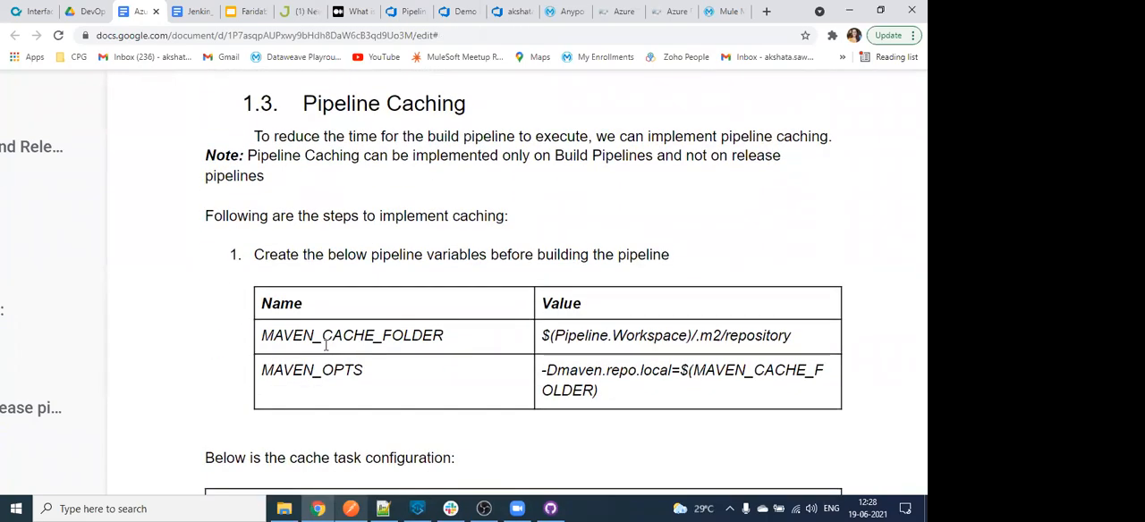
{"action": "double_click", "coordinate": [298, 334]}
{"action": "left_click", "coordinate": [304, 335]}
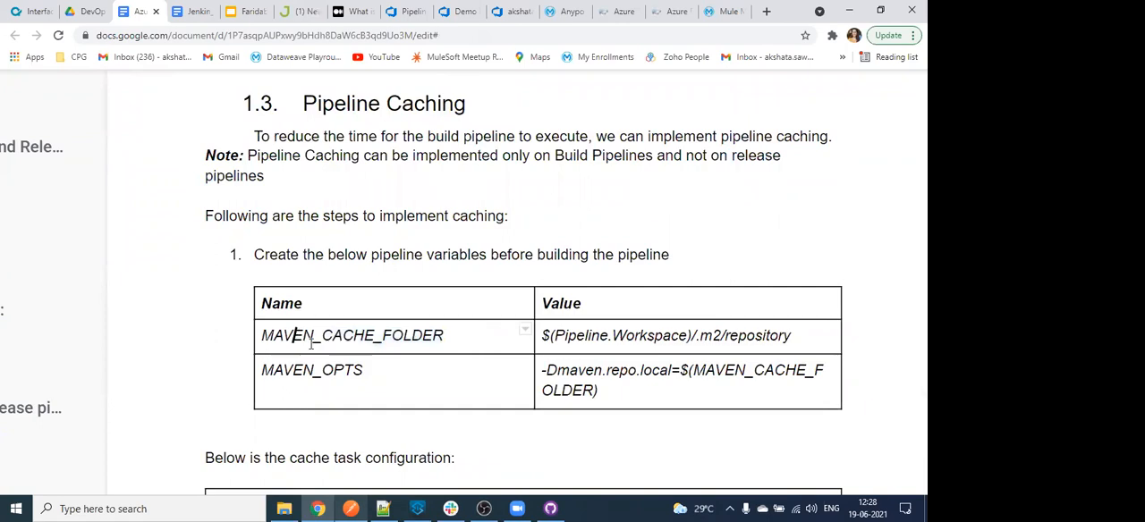
{"action": "double_click", "coordinate": [318, 369]}
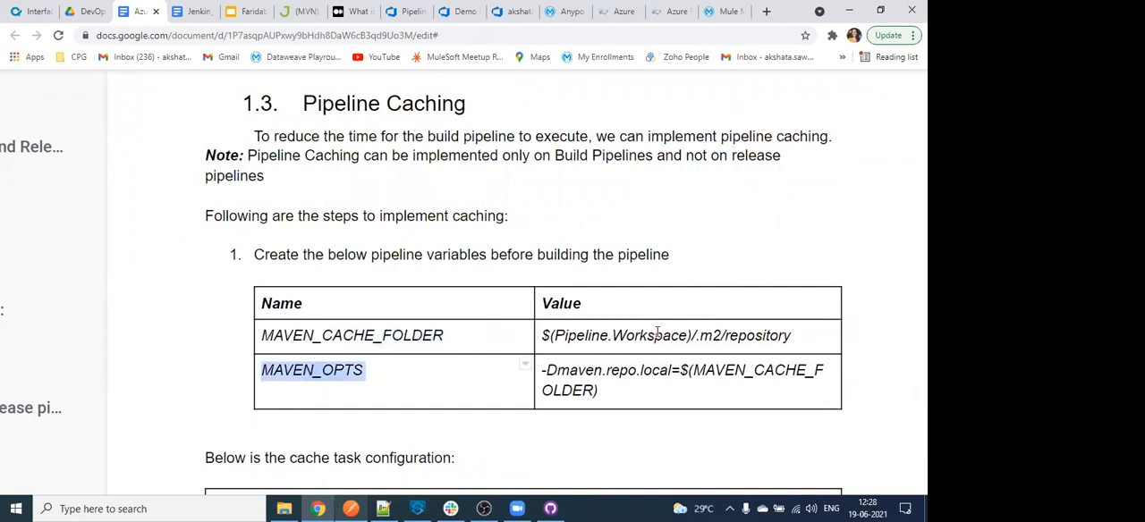
{"action": "double_click", "coordinate": [658, 333]}
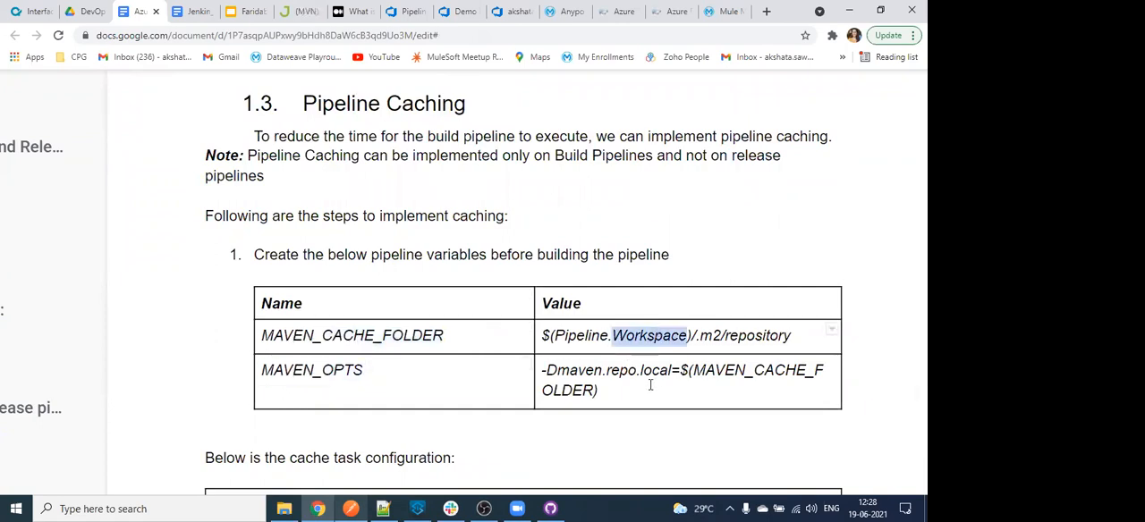
{"action": "scroll", "coordinate": [651, 385], "scroll_direction": "down", "scroll_amount": 1}
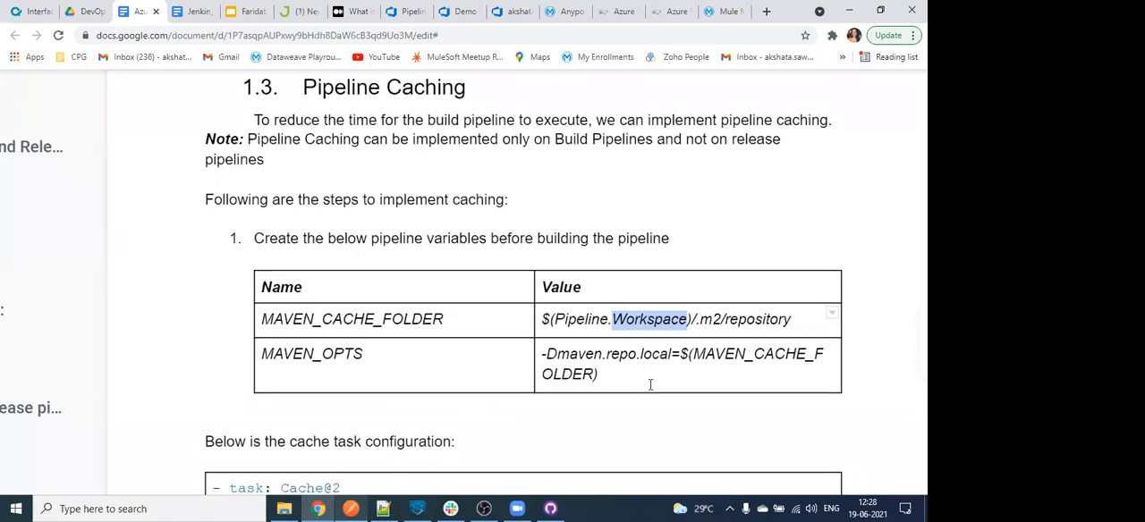
{"action": "scroll", "coordinate": [587, 338], "scroll_direction": "down", "scroll_amount": 1}
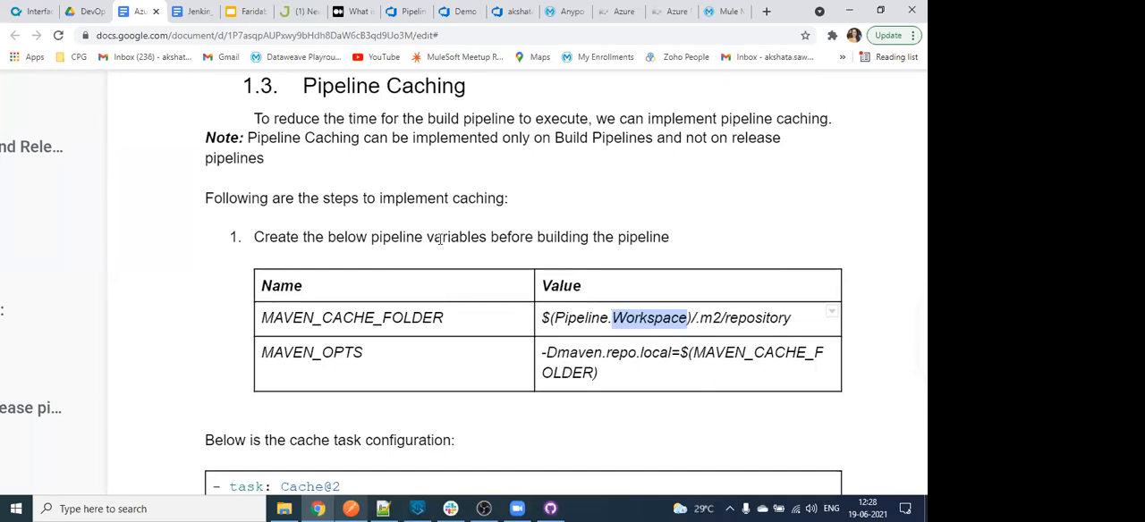
- Highlight the Cache@2 task line and review the cache task inputs, the mavenOptions setting and the Variable Groups section
{"action": "scroll", "coordinate": [408, 204], "scroll_direction": "down", "scroll_amount": 4}
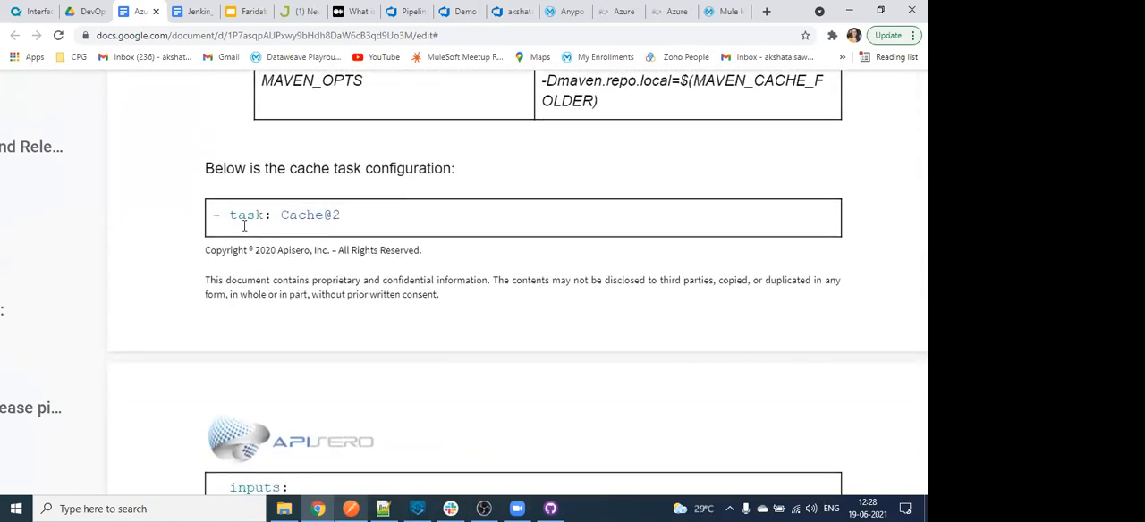
{"action": "left_click_drag", "start_coordinate": [230, 215], "coordinate": [344, 210]}
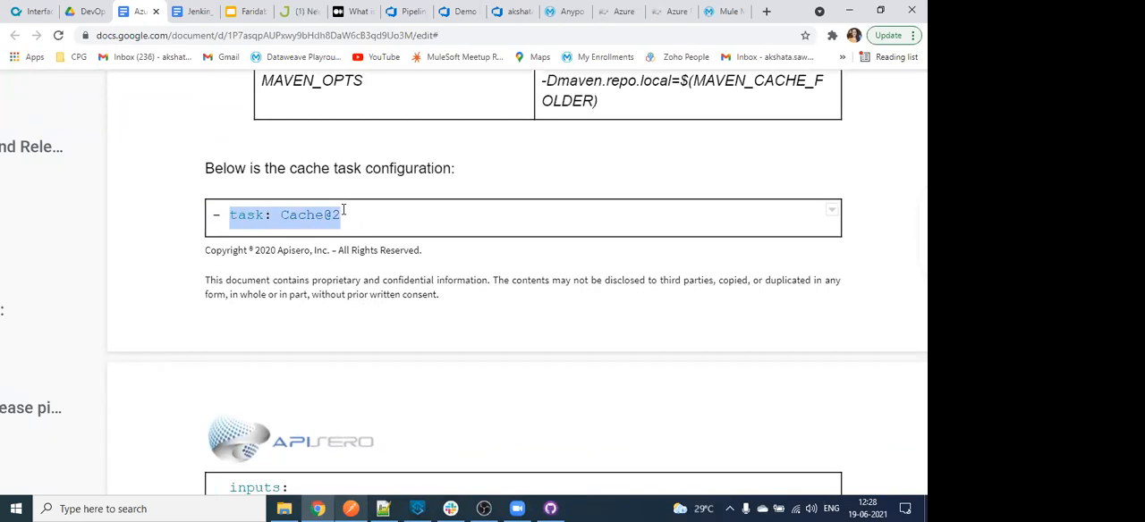
{"action": "scroll", "coordinate": [344, 210], "scroll_direction": "down", "scroll_amount": 5}
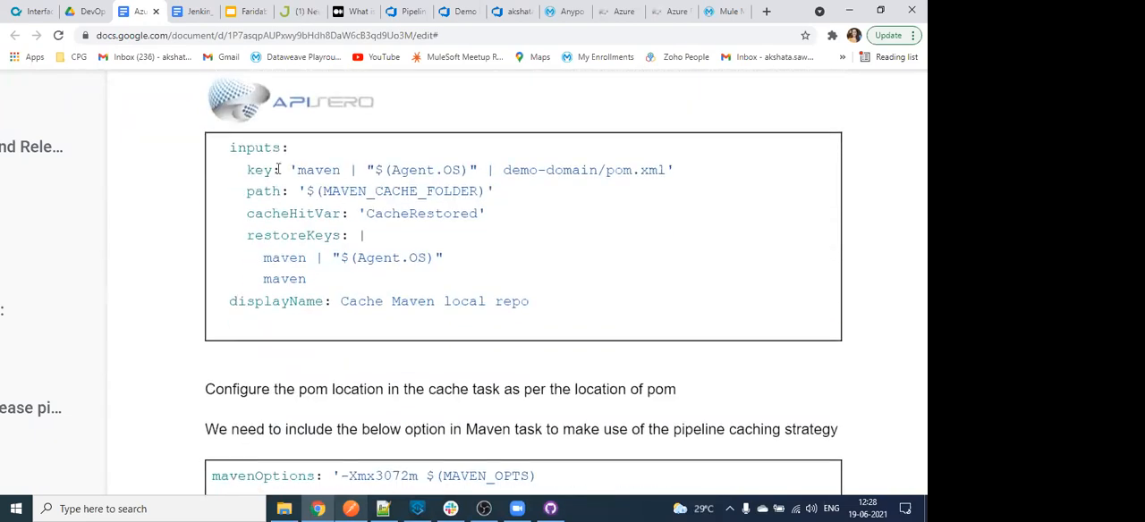
{"action": "scroll", "coordinate": [231, 147], "scroll_direction": "down", "scroll_amount": 5}
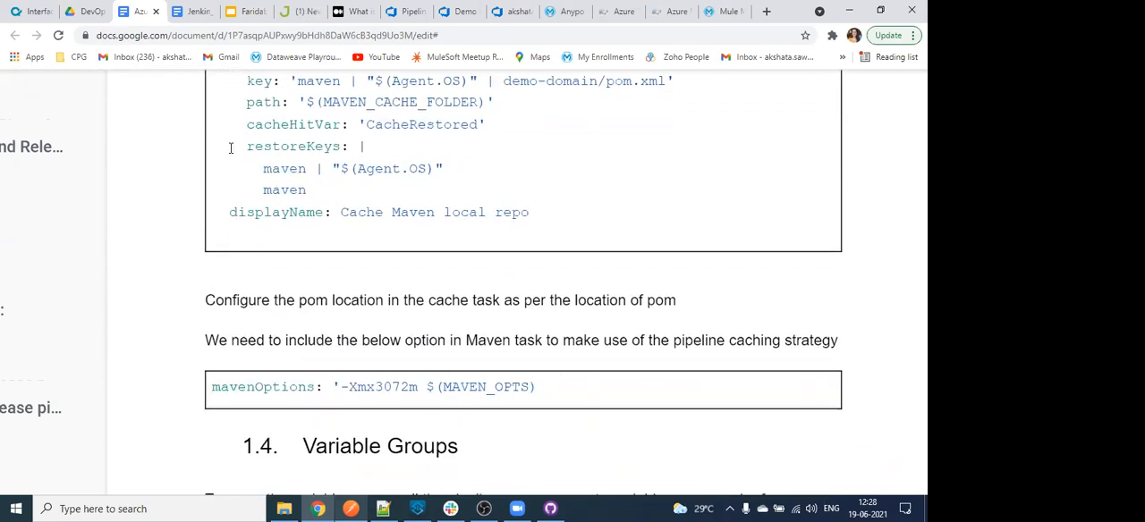
{"action": "scroll", "coordinate": [231, 148], "scroll_direction": "down", "scroll_amount": 1}
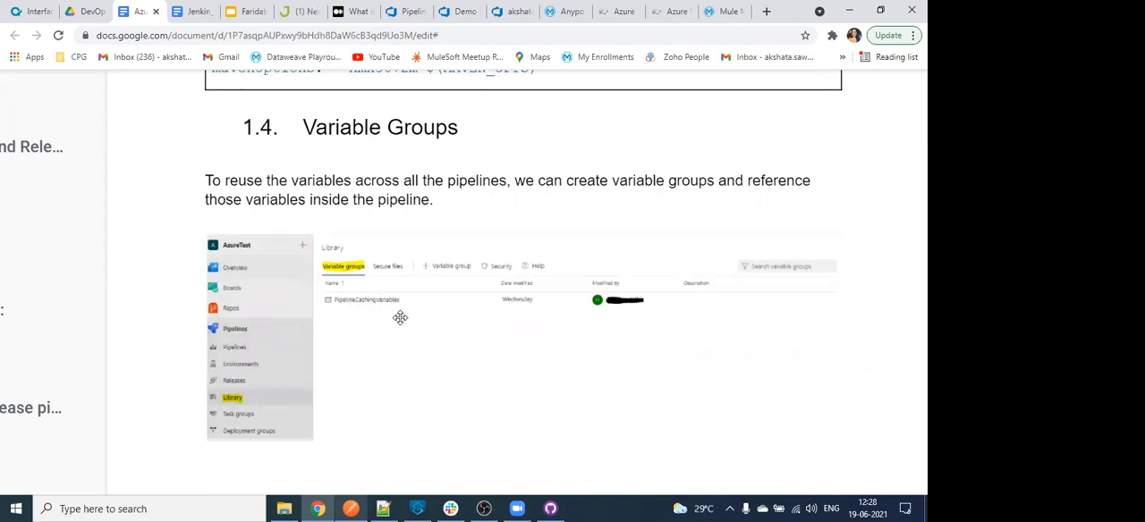
{"action": "scroll", "coordinate": [394, 312], "scroll_direction": "up", "scroll_amount": 4}
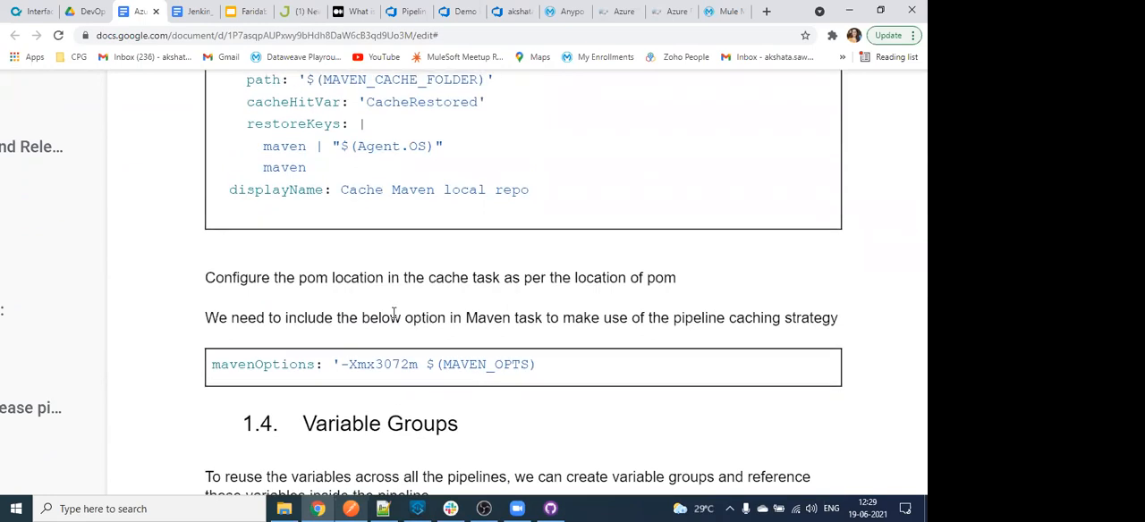
{"action": "scroll", "coordinate": [394, 312], "scroll_direction": "up", "scroll_amount": 8}
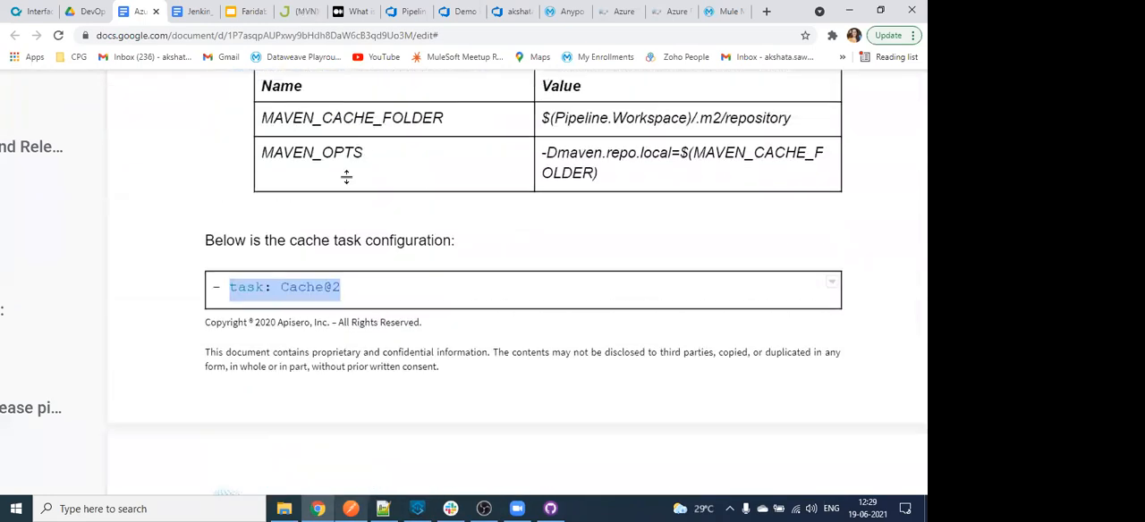
- Read how the guide sets up the PipelineCachingVariables variable group and references it in the pipeline
{"action": "scroll", "coordinate": [349, 182], "scroll_direction": "down", "scroll_amount": 15}
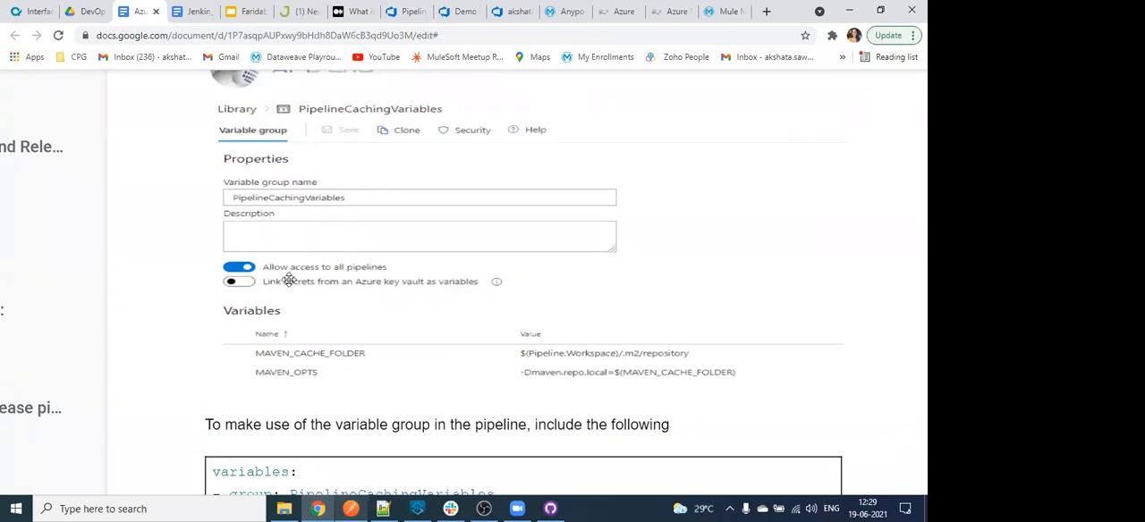
{"action": "scroll", "coordinate": [345, 326], "scroll_direction": "down", "scroll_amount": 5}
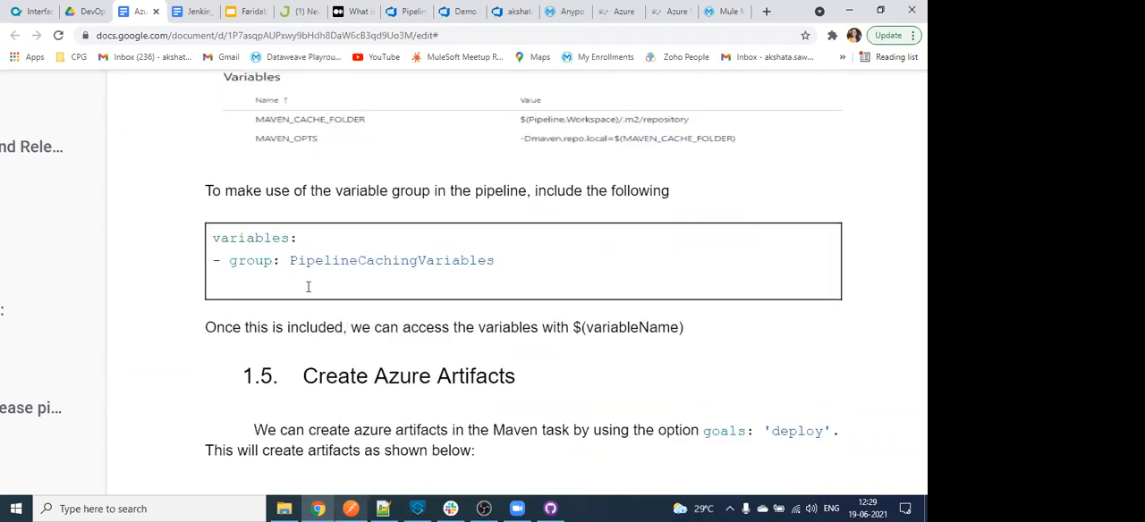
{"action": "scroll", "coordinate": [358, 285], "scroll_direction": "down", "scroll_amount": 2}
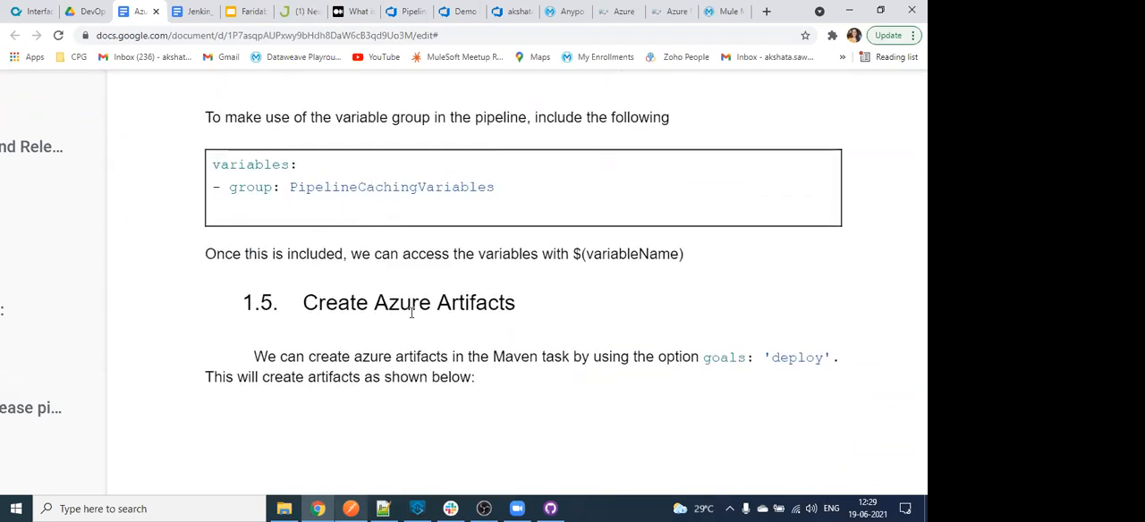
- Read the Create Azure Artifacts section, covering the 'deploy' goal, the packages feed and the pom.xml repositories and distributionManagement entries
{"action": "scroll", "coordinate": [409, 313], "scroll_direction": "down", "scroll_amount": 5}
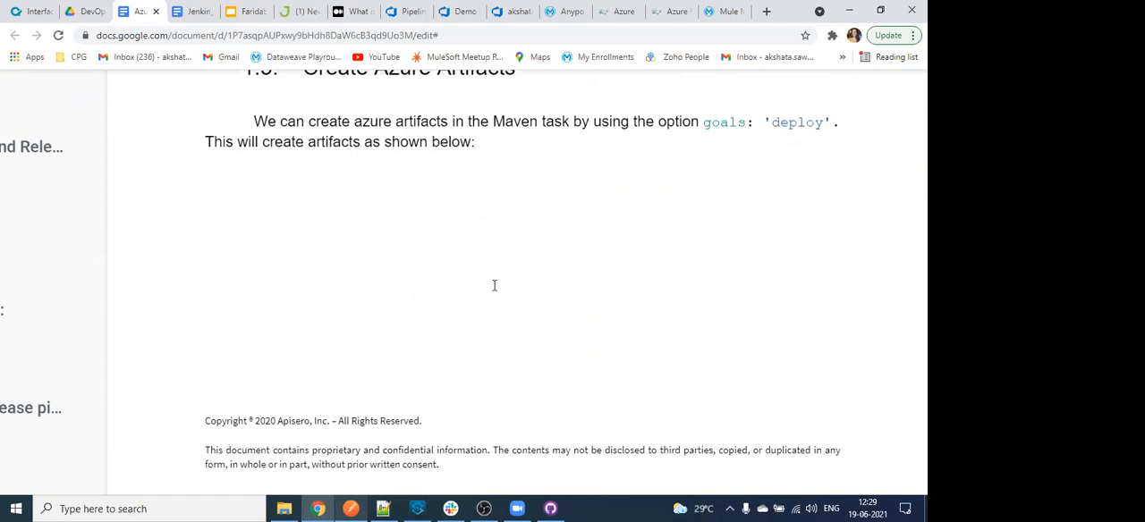
{"action": "scroll", "coordinate": [441, 314], "scroll_direction": "up", "scroll_amount": 3}
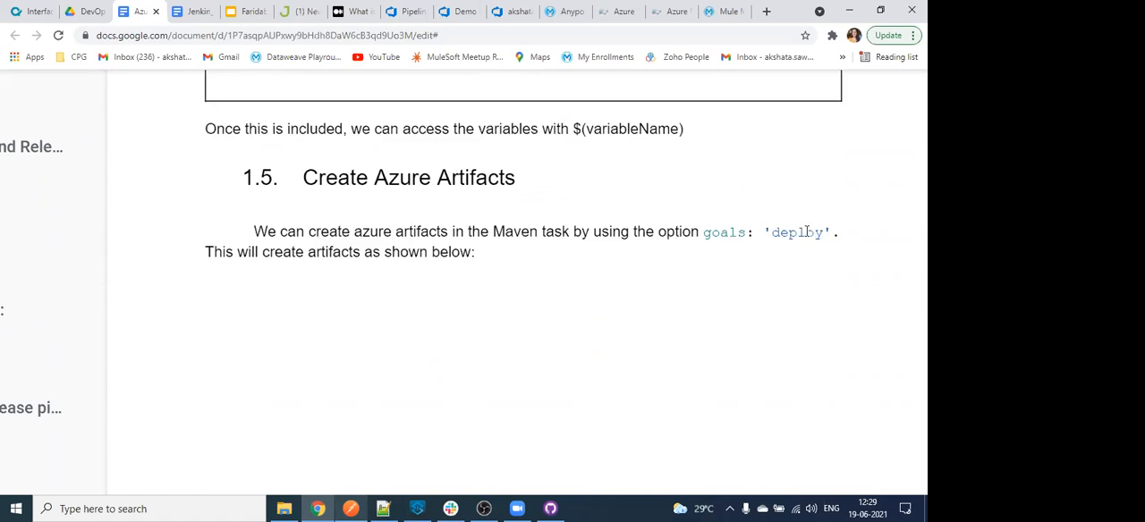
{"action": "scroll", "coordinate": [808, 231], "scroll_direction": "down", "scroll_amount": 6}
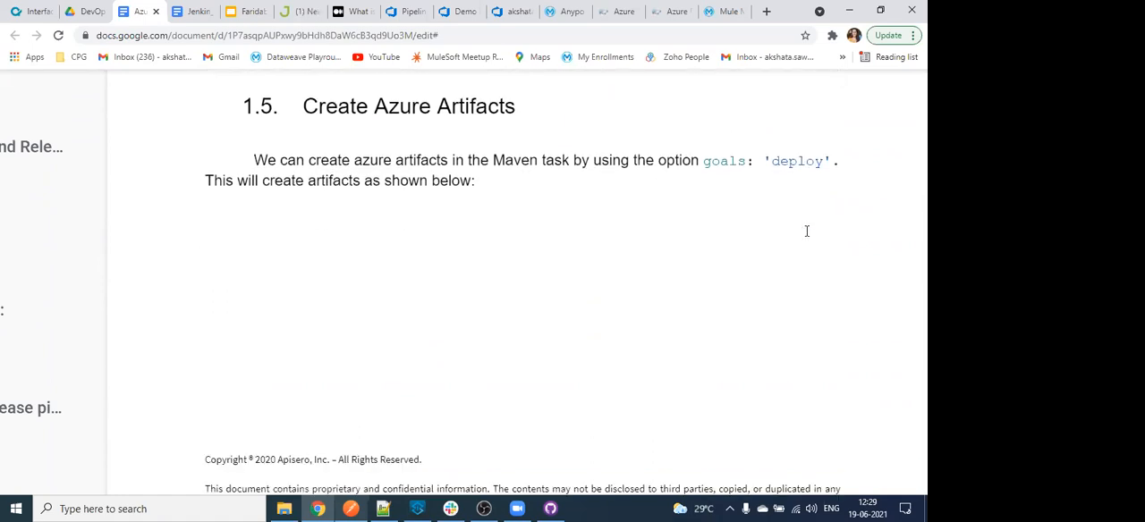
{"action": "scroll", "coordinate": [808, 231], "scroll_direction": "down", "scroll_amount": 1}
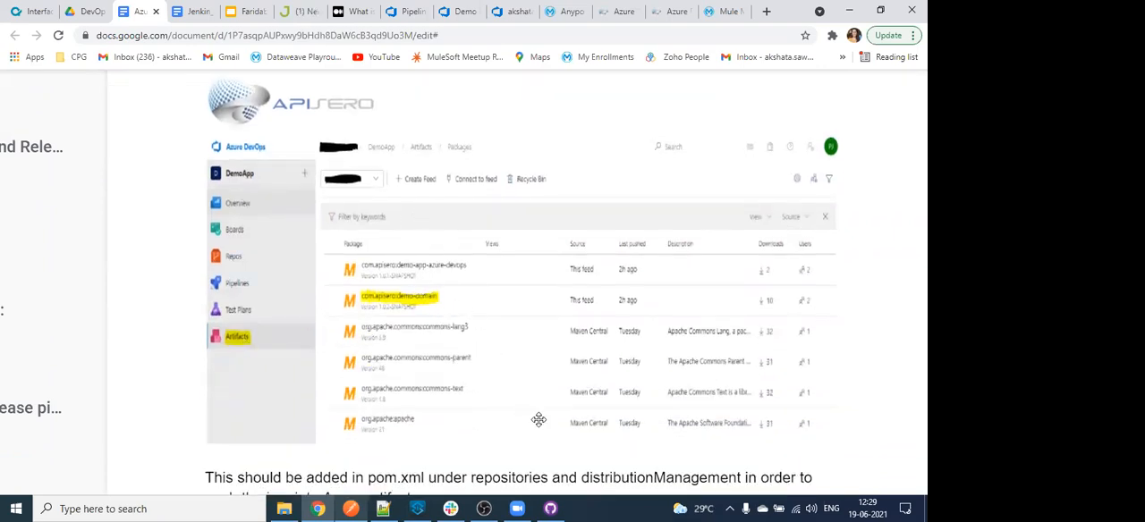
{"action": "scroll", "coordinate": [538, 421], "scroll_direction": "up", "scroll_amount": 2}
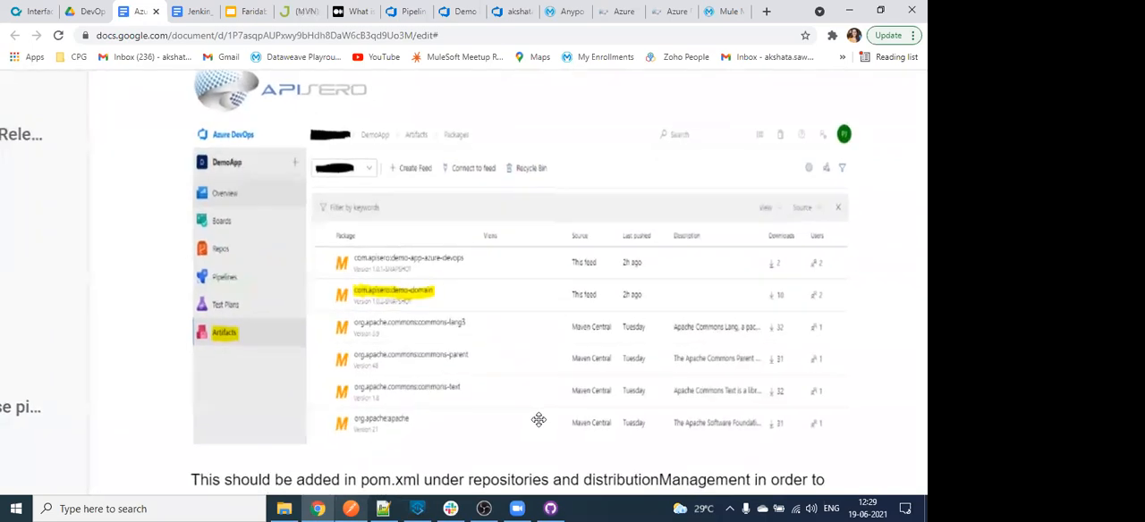
{"action": "scroll", "coordinate": [538, 420], "scroll_direction": "down", "scroll_amount": 9}
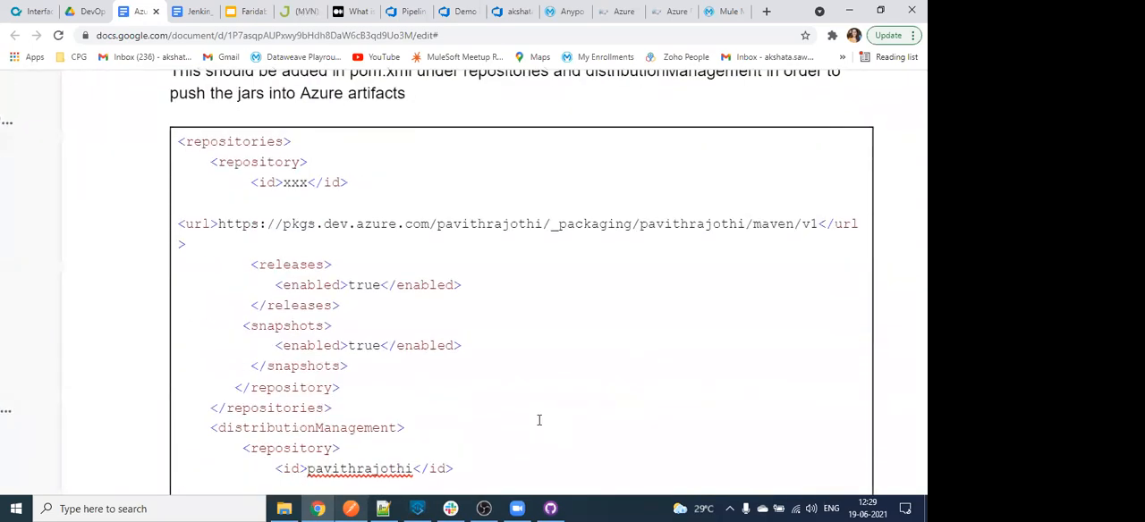
{"action": "scroll", "coordinate": [539, 421], "scroll_direction": "down", "scroll_amount": 5}
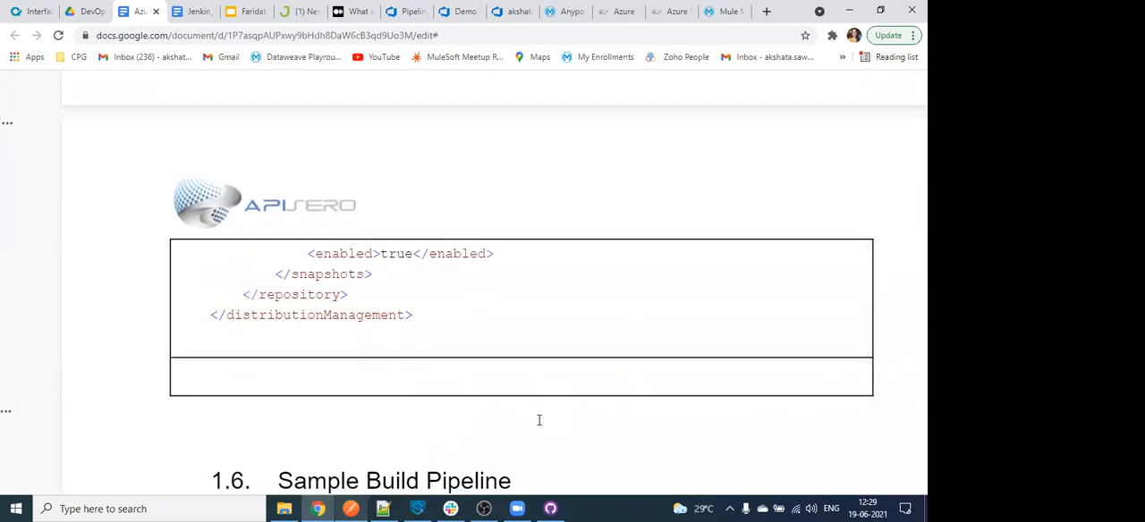
- Review the Sample Build Pipeline section, including its stage list, trigger paths, agent pool and the MavenAuthenticate, Cache and Maven tasks
{"action": "scroll", "coordinate": [539, 420], "scroll_direction": "down", "scroll_amount": 3}
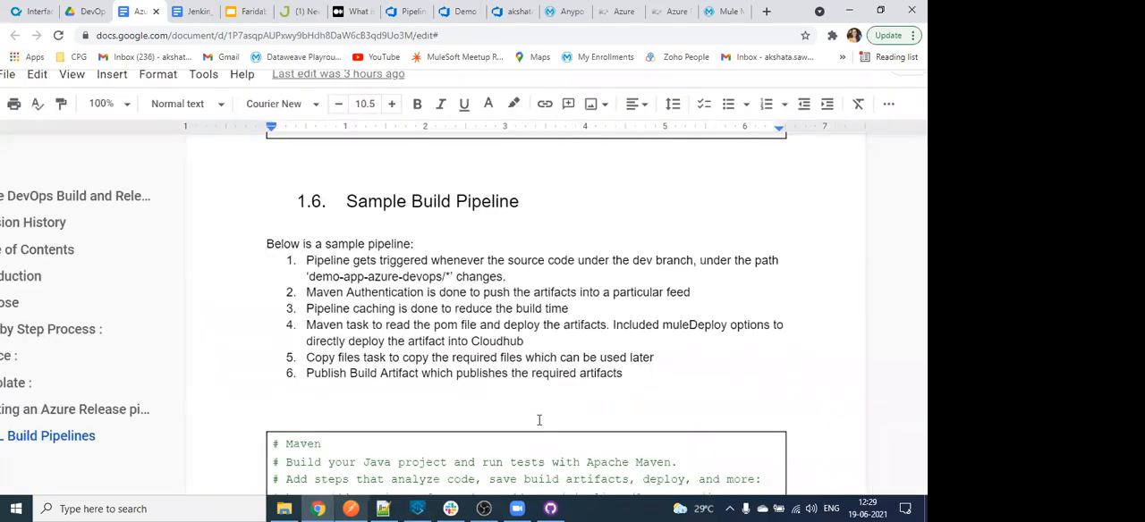
{"action": "scroll", "coordinate": [538, 420], "scroll_direction": "down", "scroll_amount": 3}
{"action": "scroll", "coordinate": [539, 421], "scroll_direction": "down", "scroll_amount": 3}
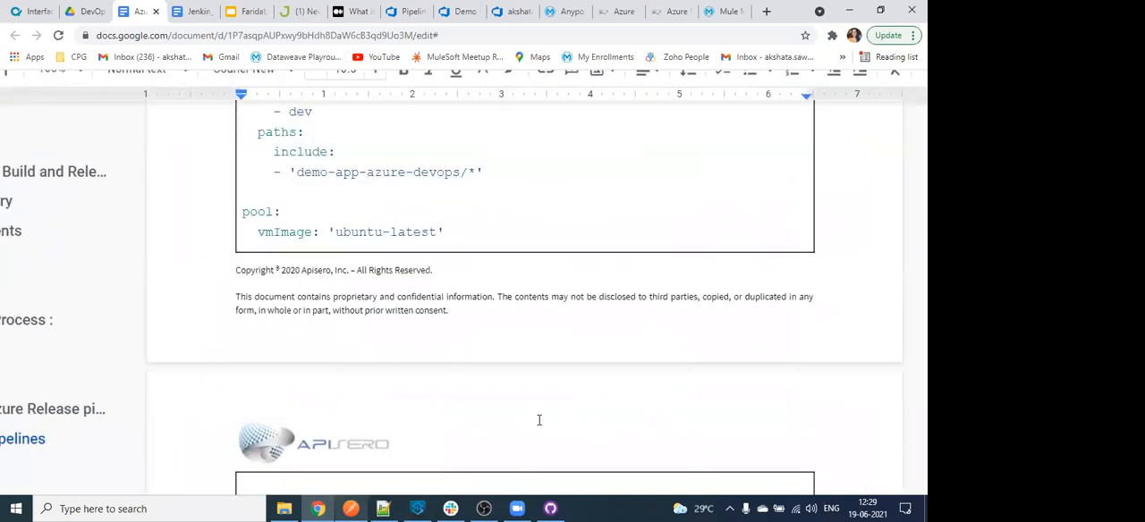
{"action": "scroll", "coordinate": [404, 381], "scroll_direction": "down", "scroll_amount": 1}
{"action": "scroll", "coordinate": [408, 378], "scroll_direction": "down", "scroll_amount": 1}
{"action": "scroll", "coordinate": [408, 378], "scroll_direction": "down", "scroll_amount": 3}
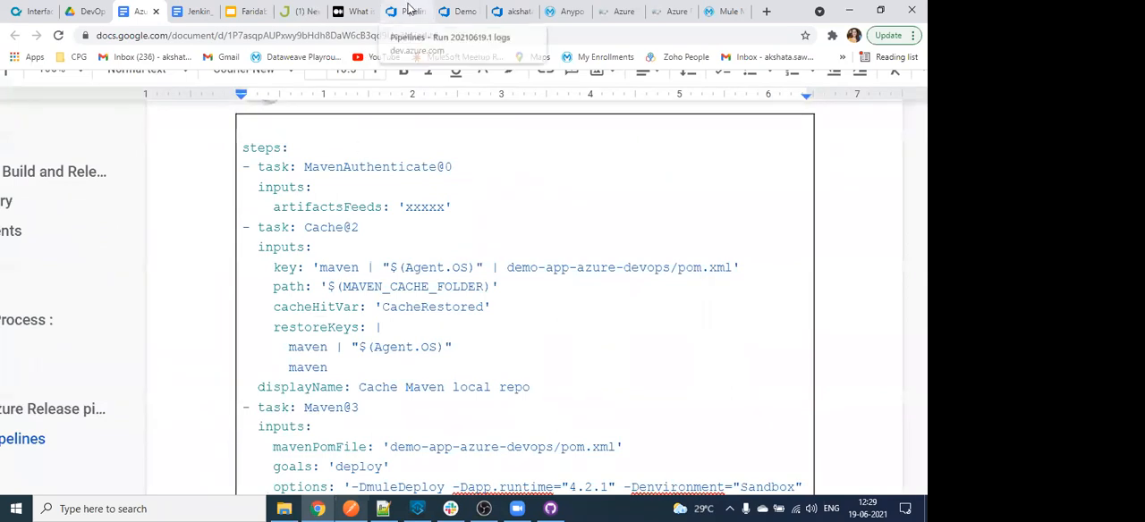
- Check the Maven azure-demo job log in Azure DevOps, and open the azure-devops-app-demo-faridabad application's dashboard in Anypoint Runtime Manager
{"action": "left_click", "coordinate": [407, 12]}
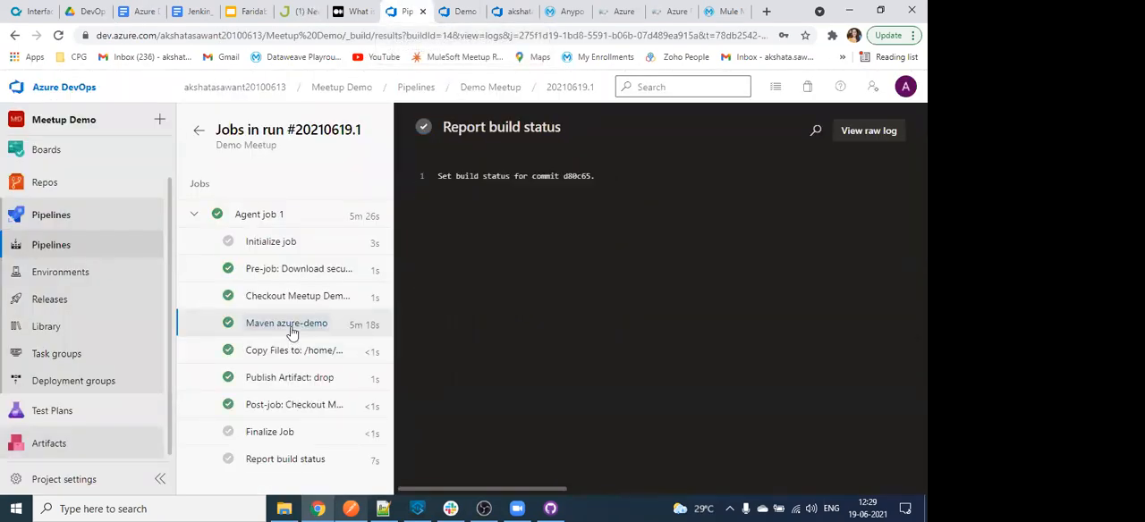
{"action": "left_click", "coordinate": [570, 10]}
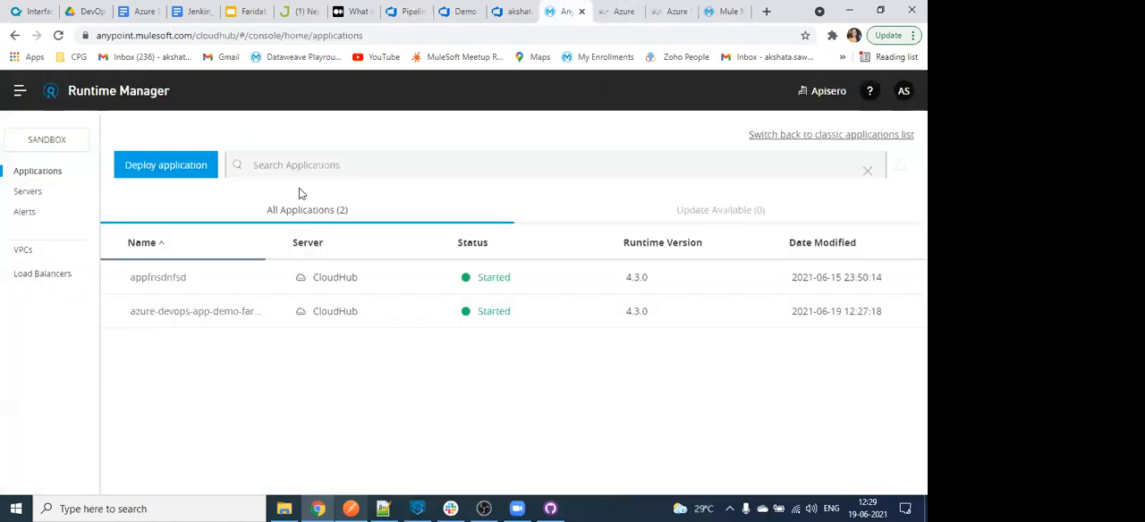
{"action": "left_click", "coordinate": [204, 320]}
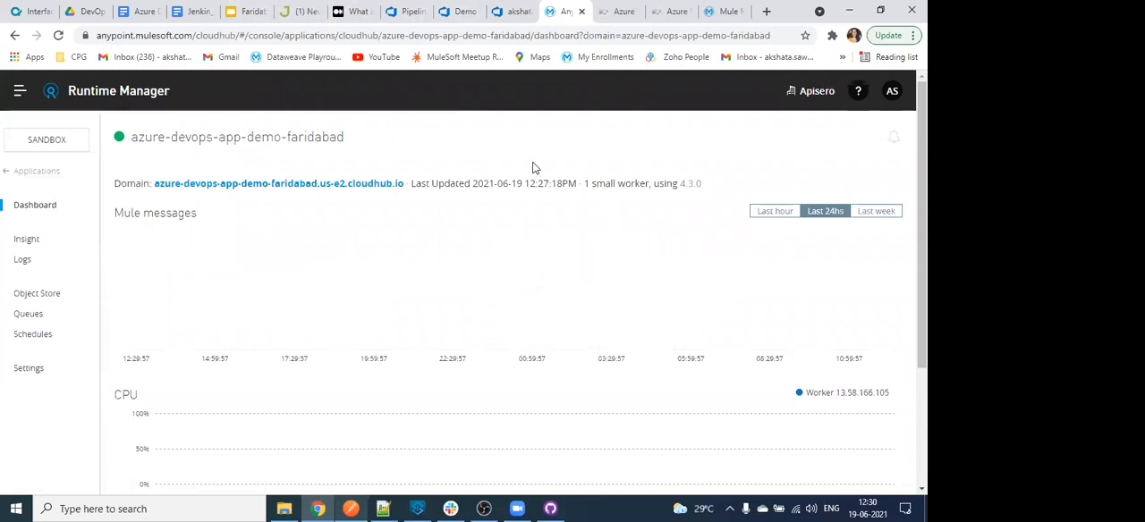
- Switch to the Demo Meetup pipeline in Azure DevOps and examine the YAML view of the Maven azure-demo task, closing it when done
{"action": "left_click", "coordinate": [460, 11]}
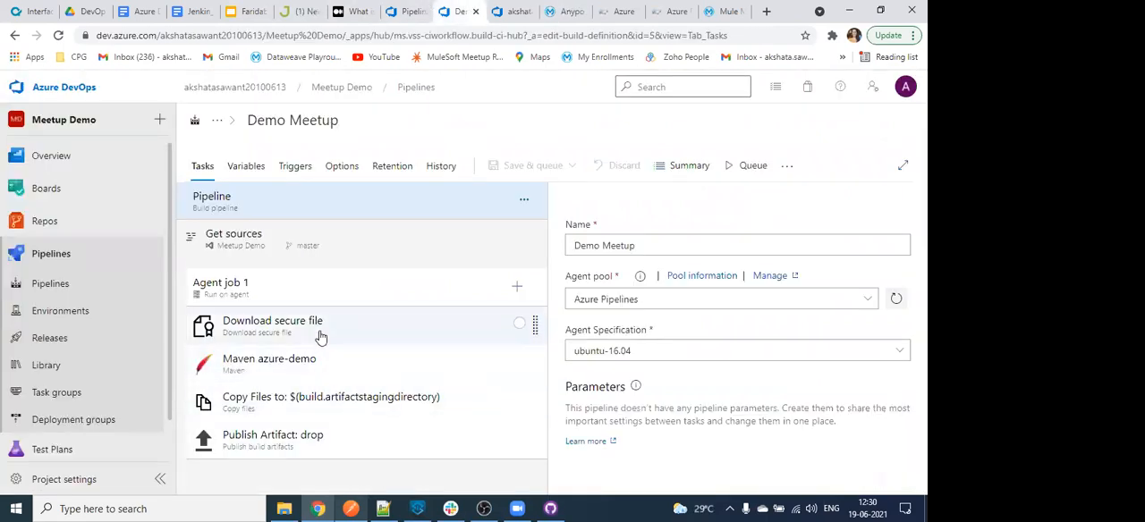
{"action": "left_click", "coordinate": [393, 338]}
{"action": "left_click", "coordinate": [513, 365]}
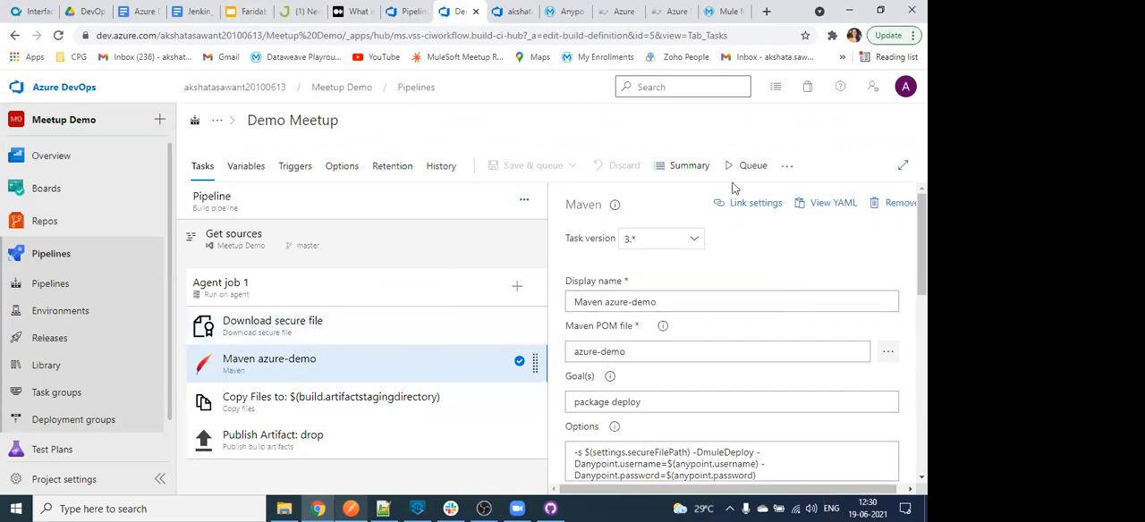
{"action": "left_click", "coordinate": [821, 206]}
{"action": "scroll", "coordinate": [441, 341], "scroll_direction": "down", "scroll_amount": 3}
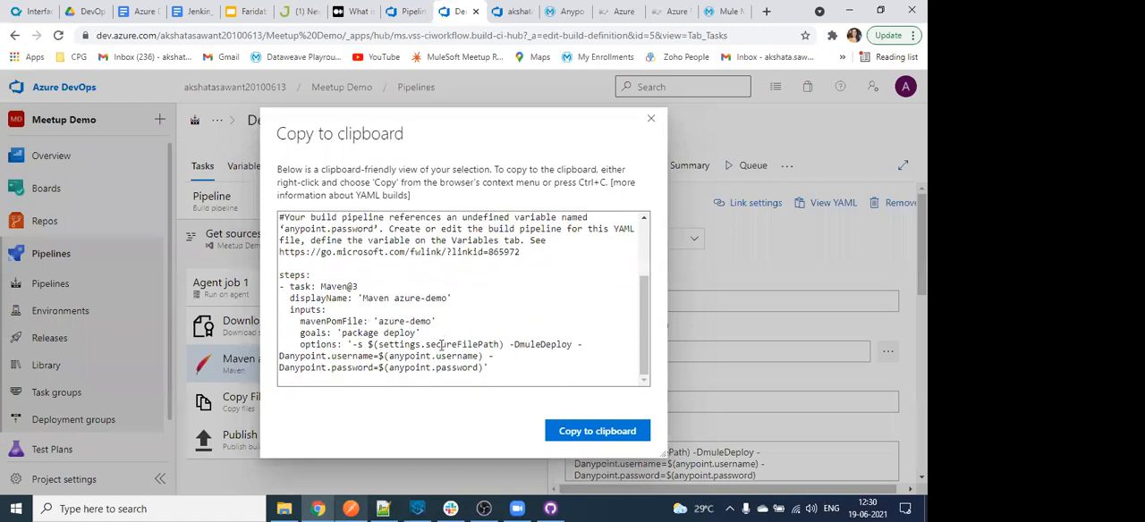
{"action": "left_click", "coordinate": [506, 368]}
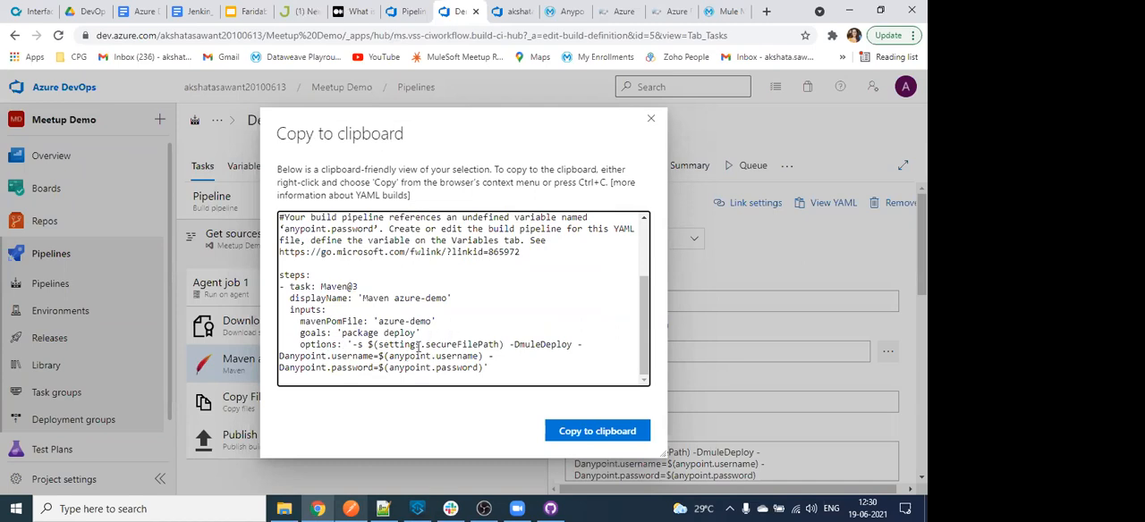
{"action": "scroll", "coordinate": [417, 346], "scroll_direction": "up", "scroll_amount": 2}
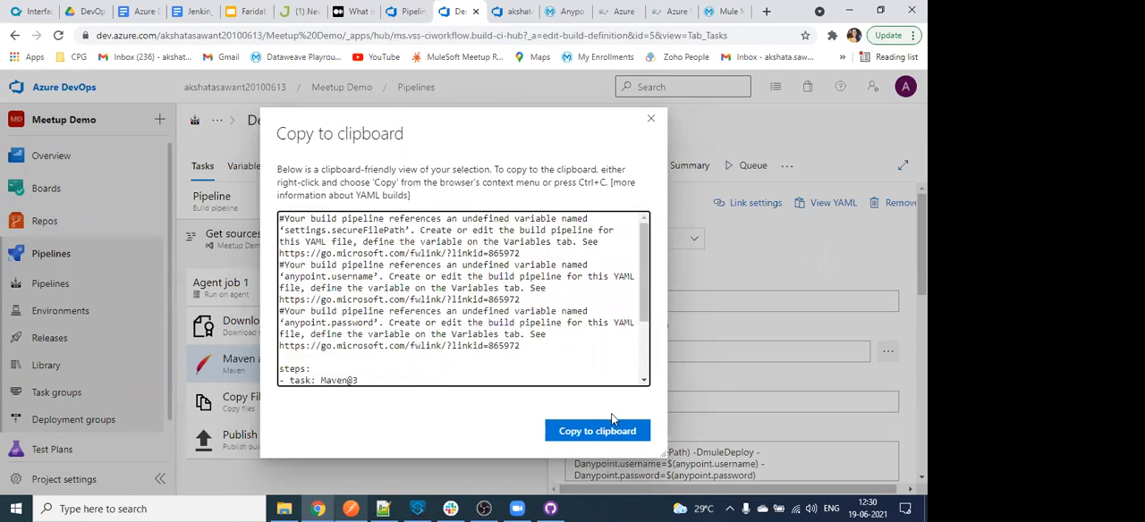
{"action": "left_click", "coordinate": [652, 134]}
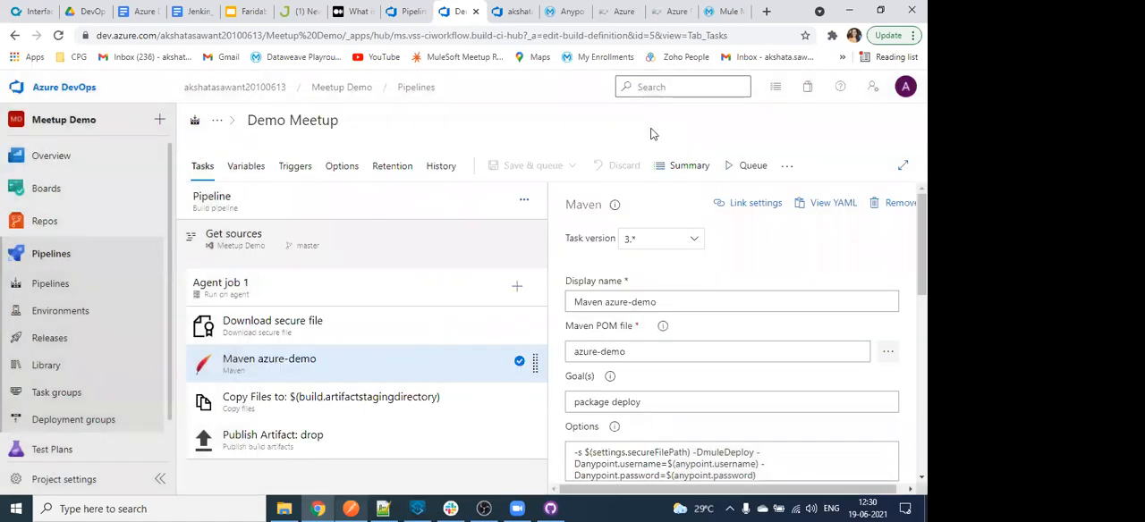
{"action": "left_click", "coordinate": [787, 168]}
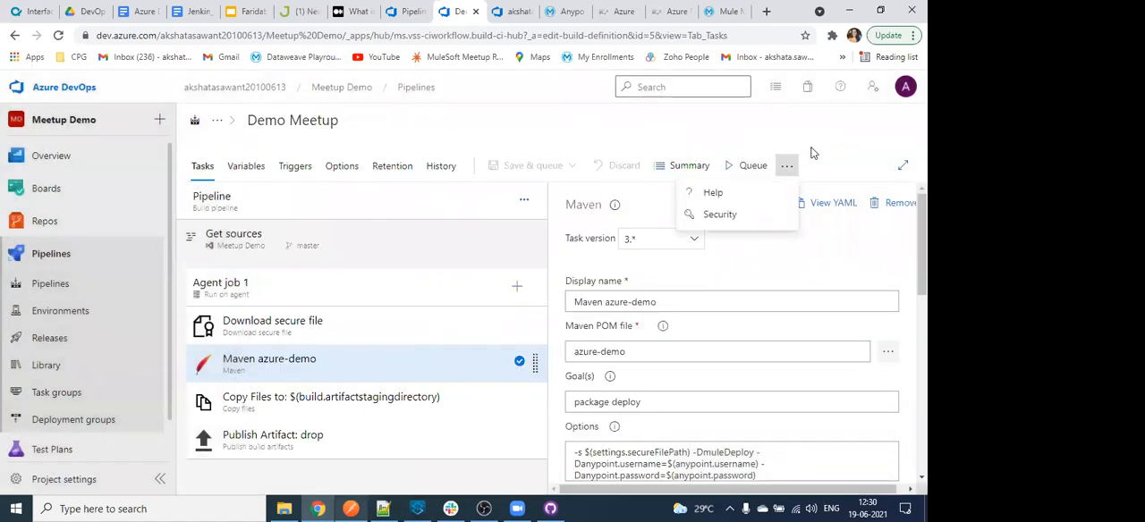
{"action": "left_click", "coordinate": [814, 152]}
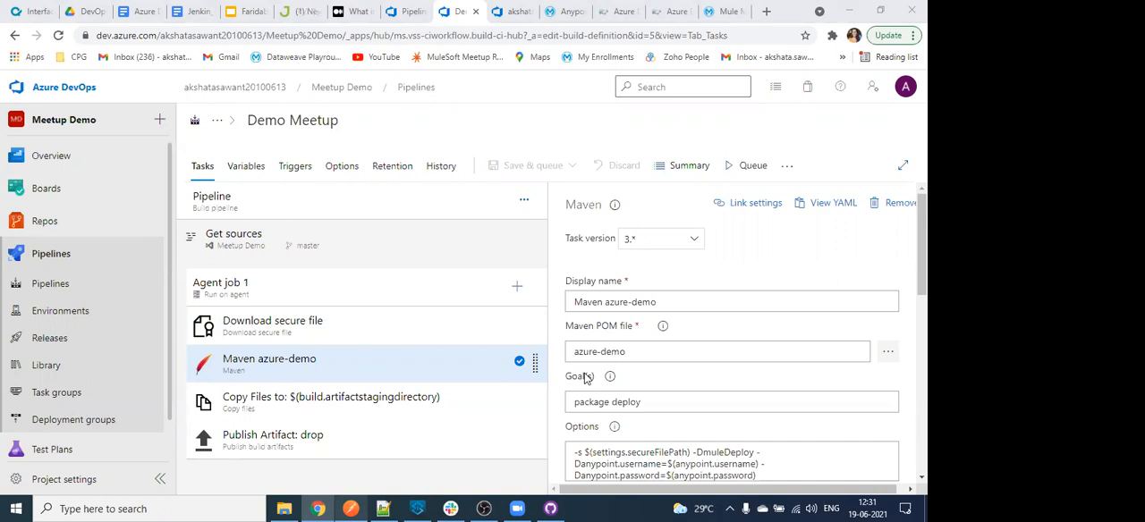
- Review the Maven azure-demo task's POM file, goals, options and JUnit test results settings
{"action": "left_click", "coordinate": [716, 462]}
{"action": "scroll", "coordinate": [638, 437], "scroll_direction": "down", "scroll_amount": 2}
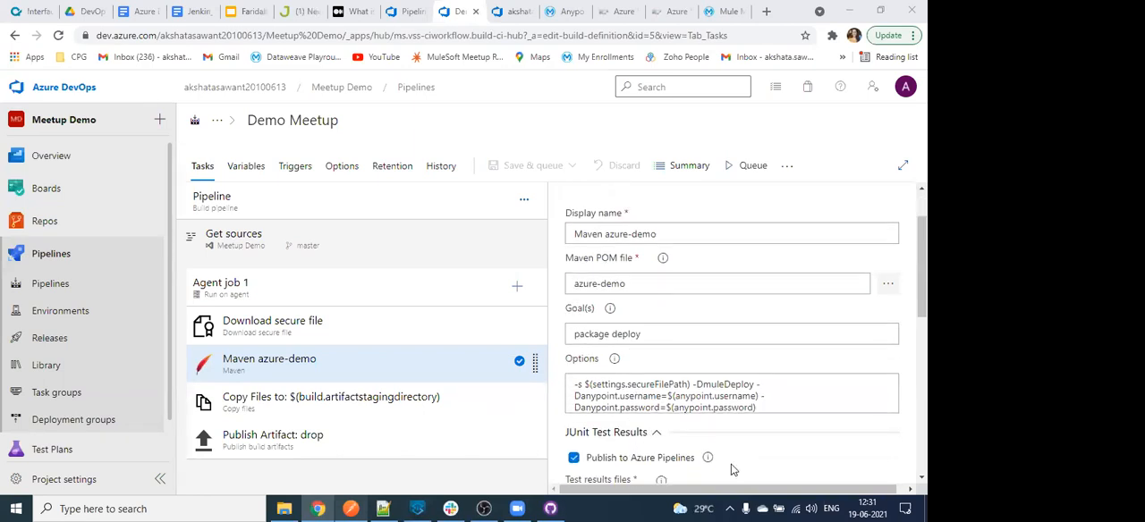
{"action": "scroll", "coordinate": [672, 434], "scroll_direction": "down", "scroll_amount": 2}
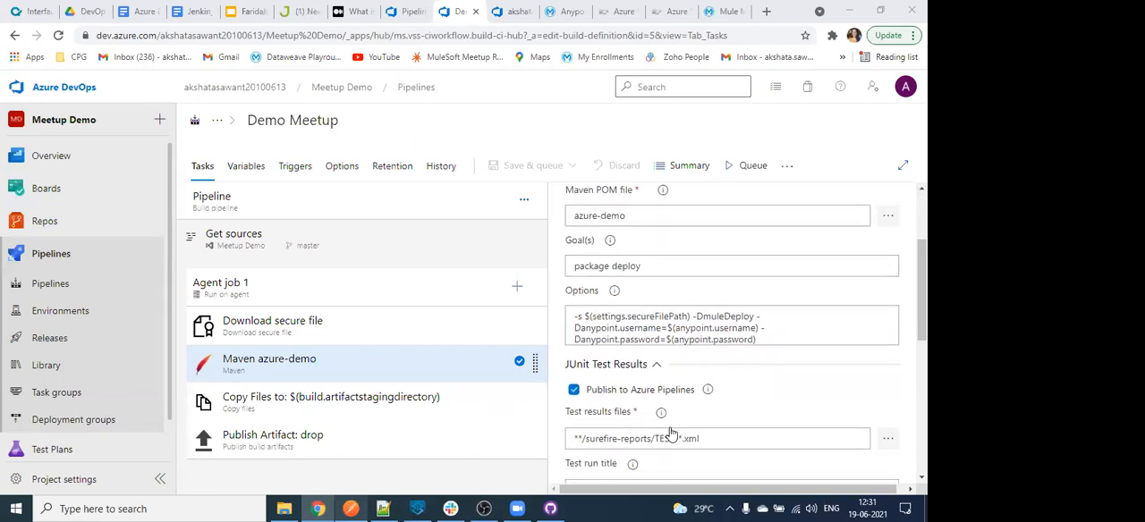
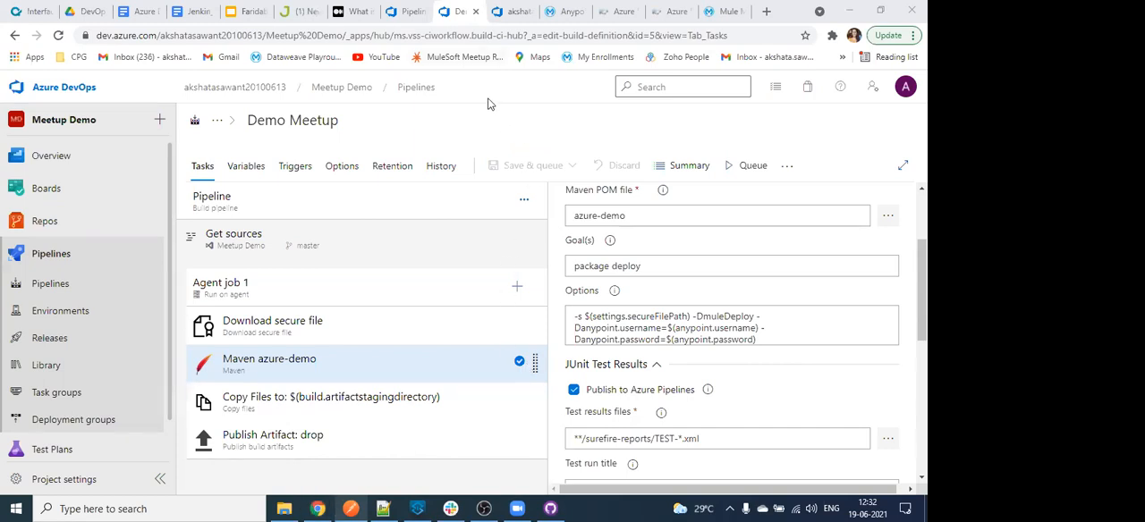
- Switch to Anypoint Studio, open azure-demo's pom.xml in an enlarged editor area, and highlight the cloudHubDeployment configuration
{"action": "left_click", "coordinate": [550, 509]}
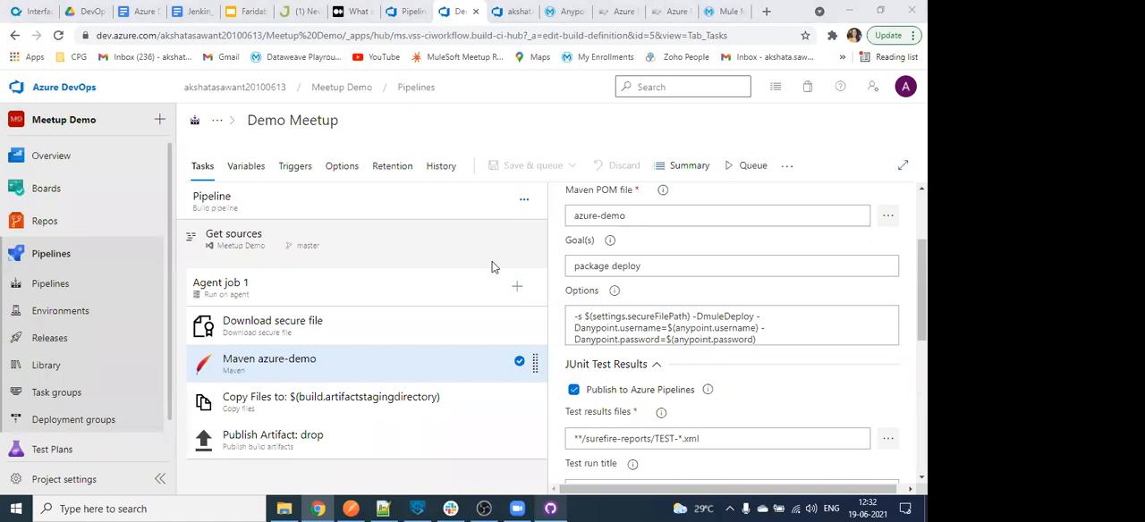
{"action": "left_click", "coordinate": [416, 507]}
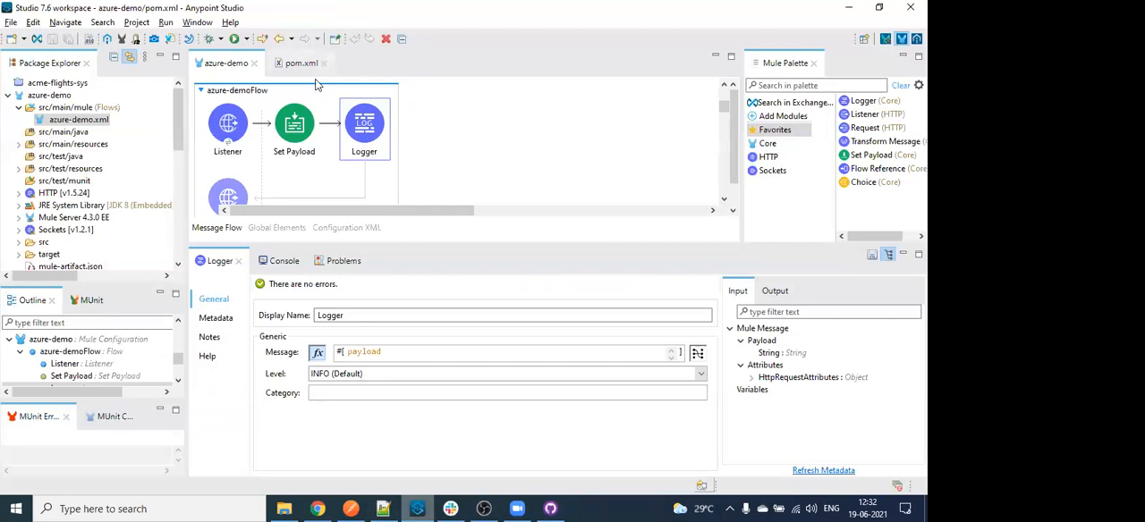
{"action": "left_click", "coordinate": [301, 63]}
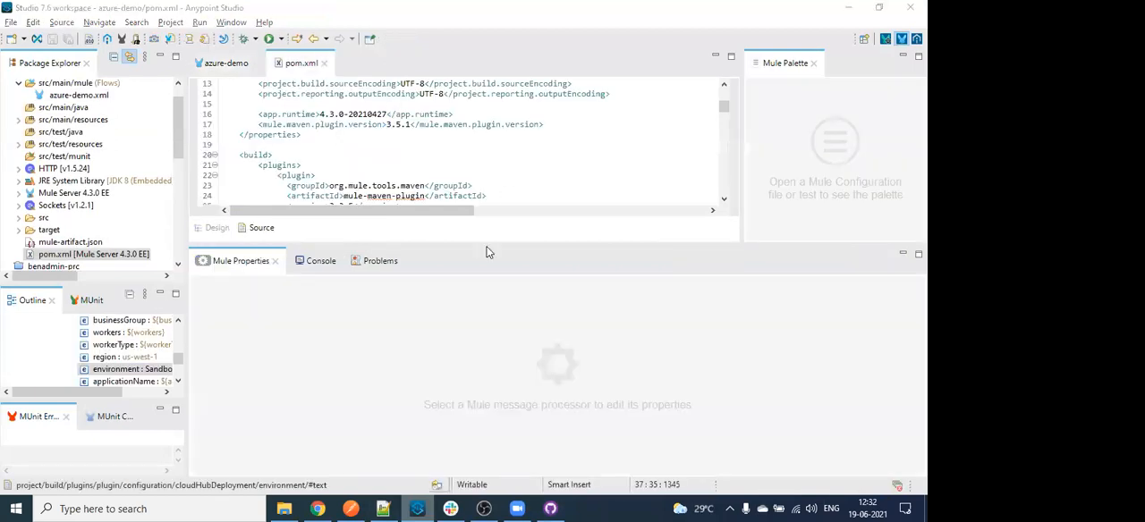
{"action": "left_click_drag", "start_coordinate": [486, 243], "coordinate": [484, 355]}
{"action": "left_click_drag", "start_coordinate": [295, 146], "coordinate": [401, 298]}
{"action": "scroll", "coordinate": [402, 302], "scroll_direction": "down", "scroll_amount": 1}
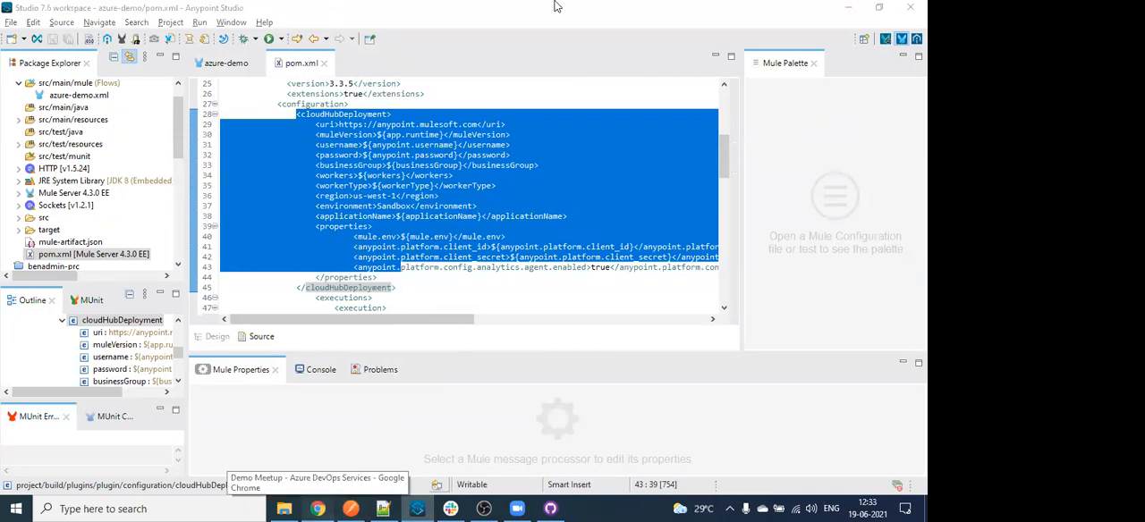
- Examine the deploy execution and mule-application classifier in pom.xml alongside the Maven azure-demo task's options in Azure DevOps
{"action": "left_click", "coordinate": [320, 509]}
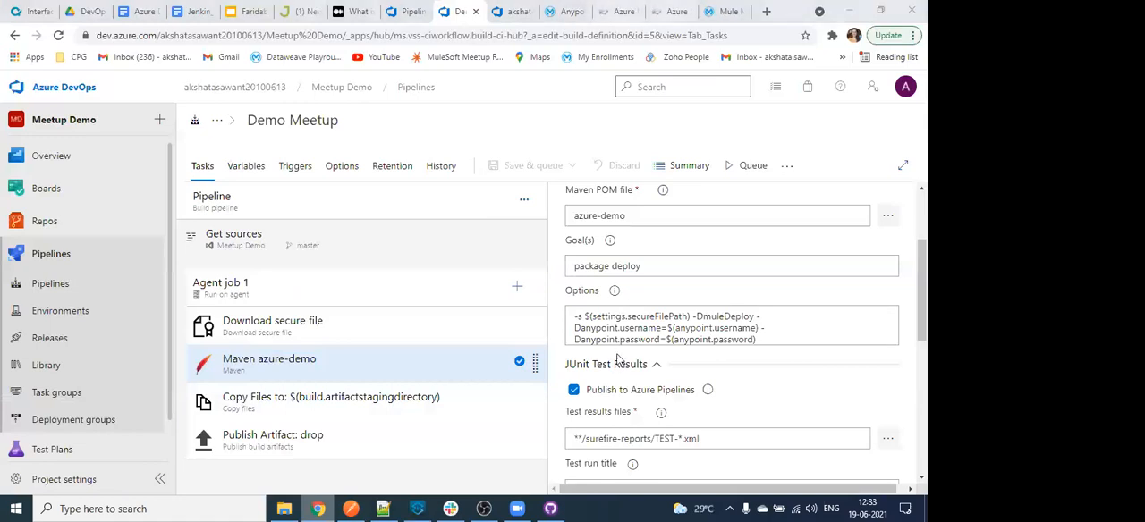
{"action": "key", "text": "alt+Tab"}
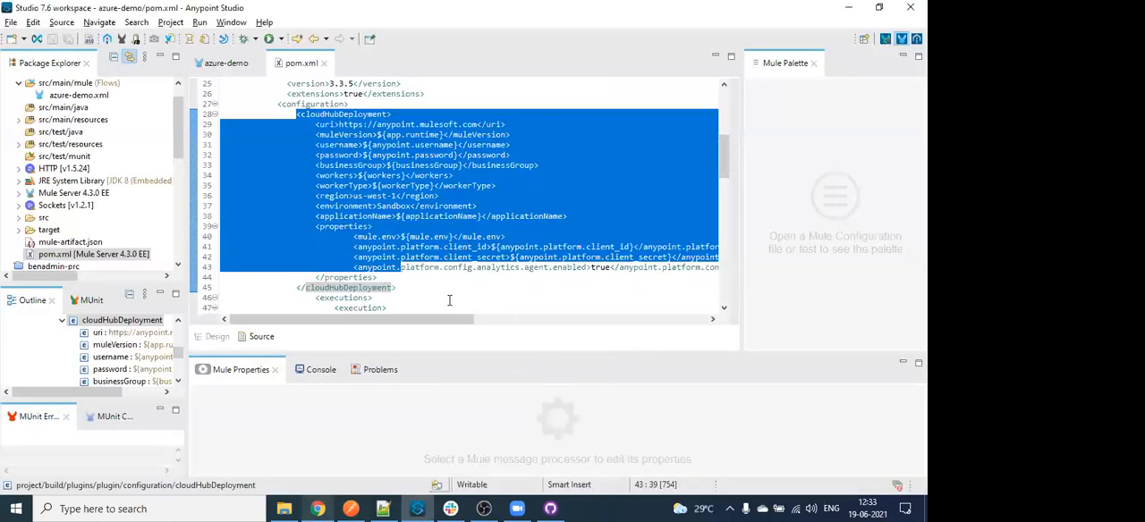
{"action": "scroll", "coordinate": [449, 300], "scroll_direction": "down", "scroll_amount": 1}
{"action": "scroll", "coordinate": [449, 301], "scroll_direction": "down", "scroll_amount": 4}
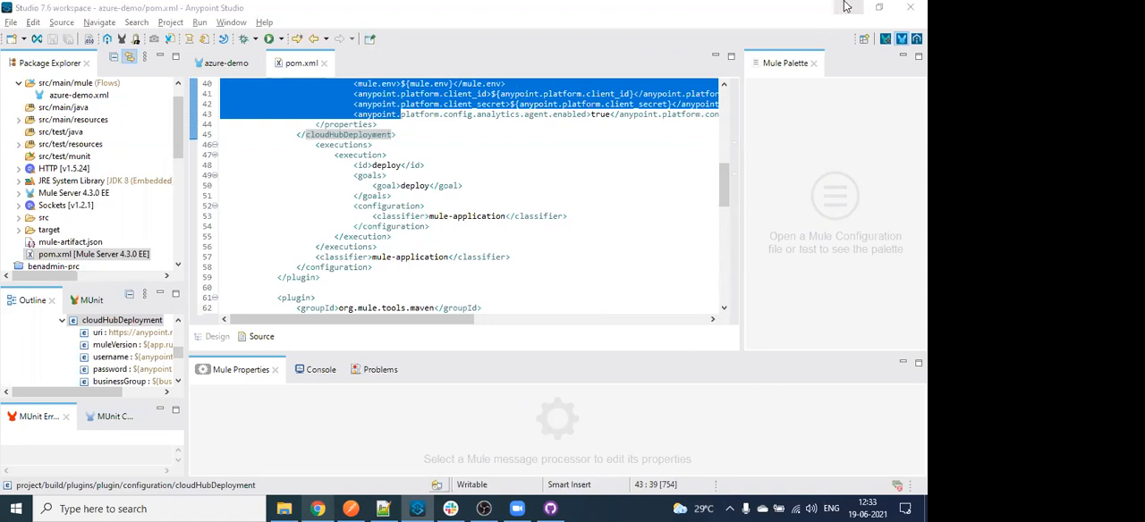
{"action": "key", "text": "alt+Tab"}
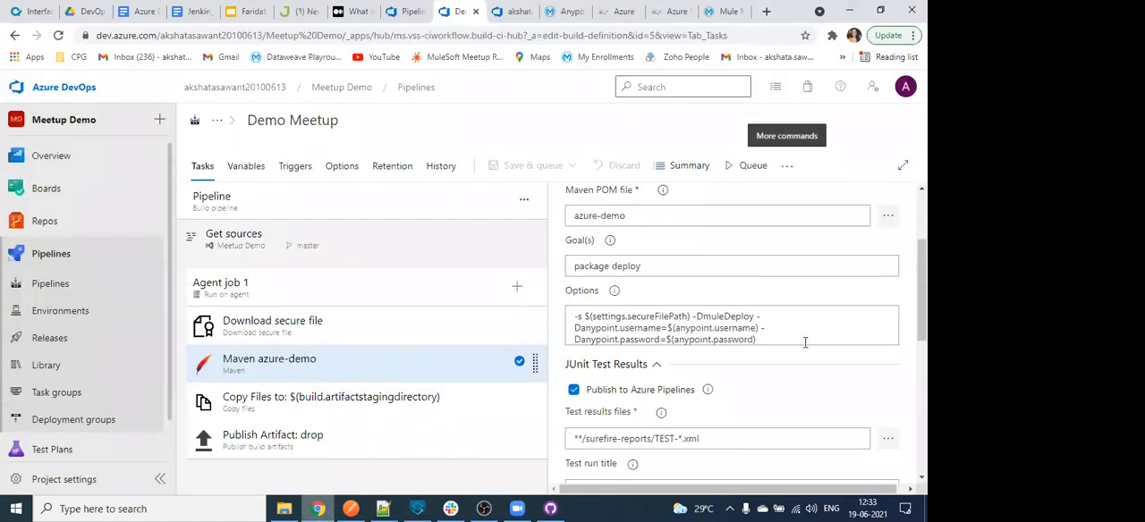
{"action": "scroll", "coordinate": [772, 340], "scroll_direction": "down", "scroll_amount": 1}
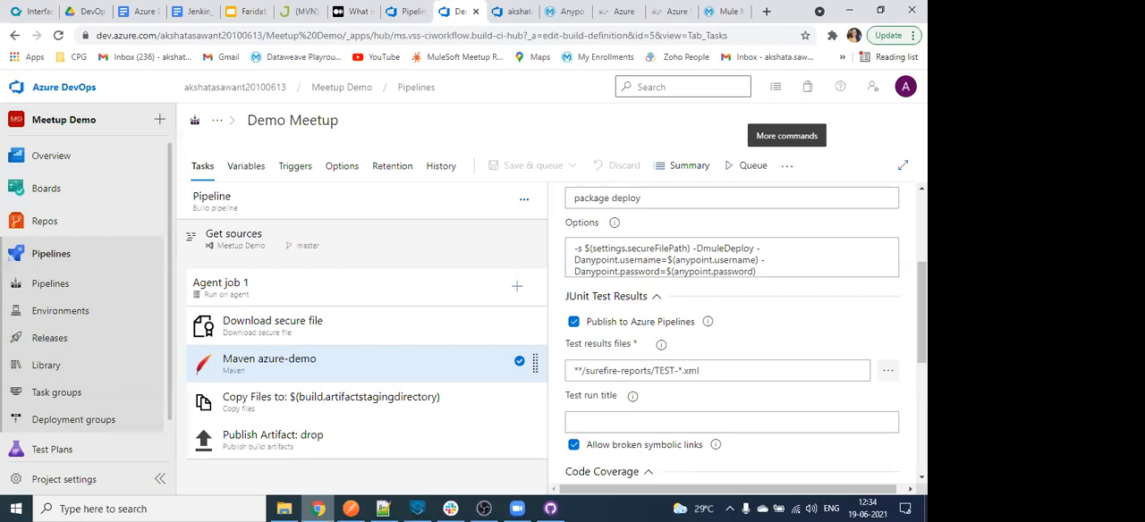
- Switch to Anypoint Studio and highlight the complete cloudHubDeployment block in pom.xml, then return to Azure DevOps
{"action": "left_click", "coordinate": [416, 509]}
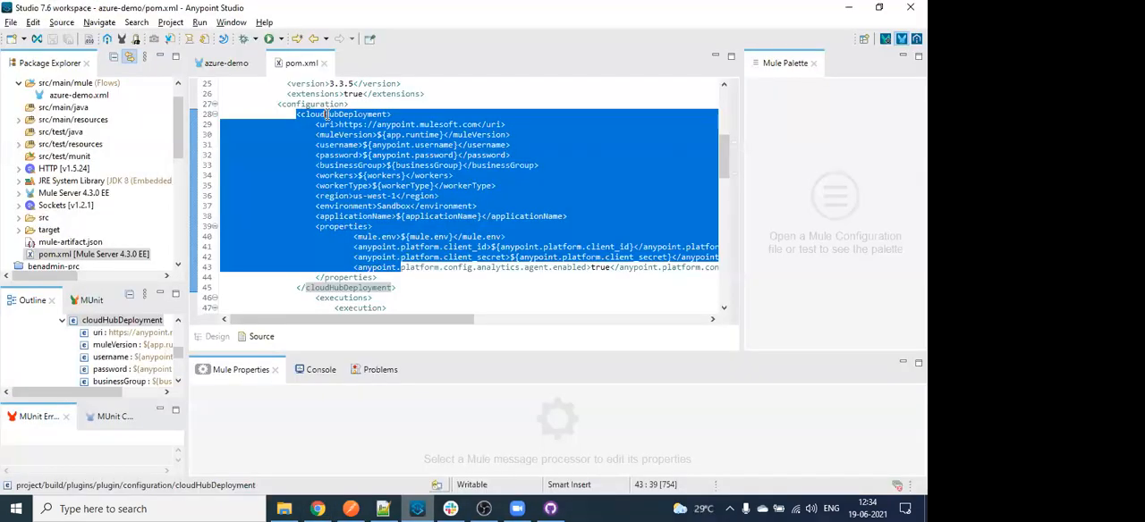
{"action": "double_click", "coordinate": [326, 115]}
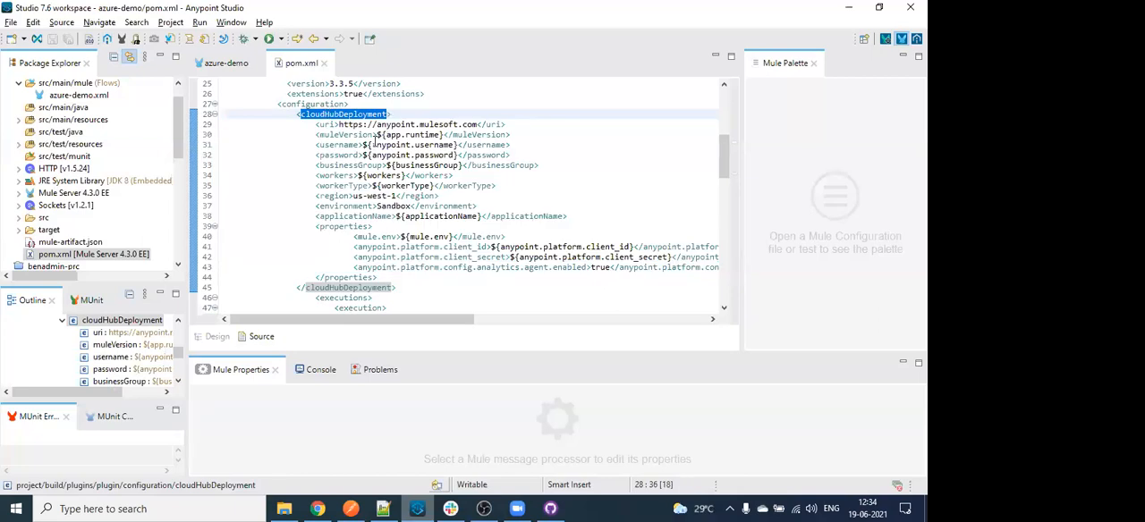
{"action": "left_click", "coordinate": [298, 117]}
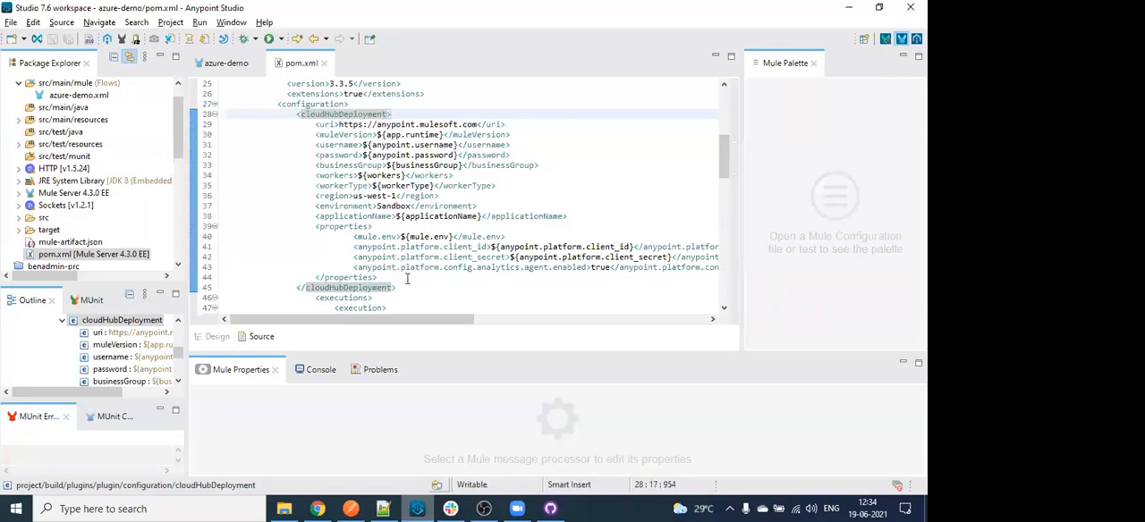
{"action": "left_click_drag", "start_coordinate": [396, 288], "coordinate": [298, 115]}
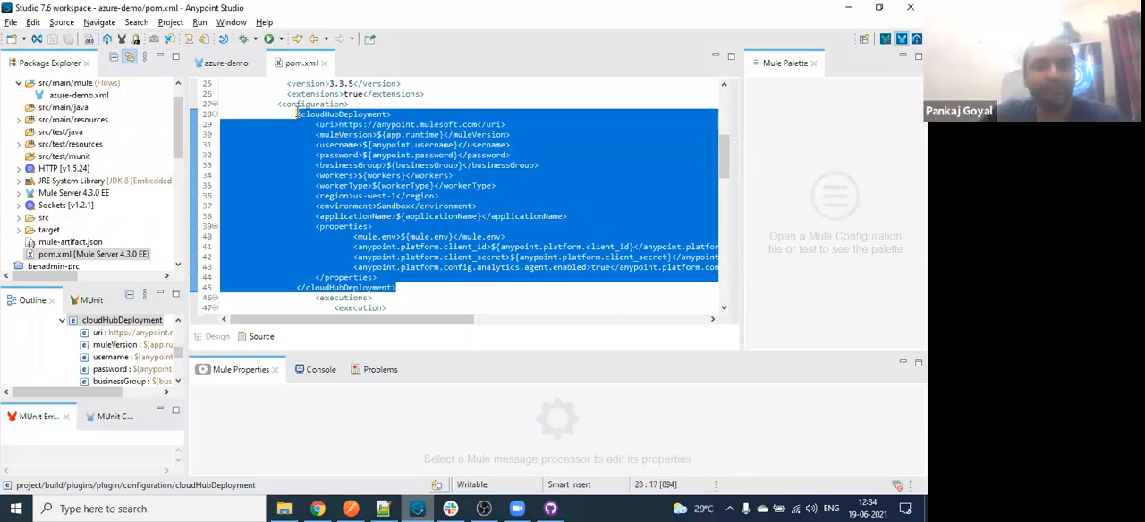
{"action": "left_click", "coordinate": [850, 7]}
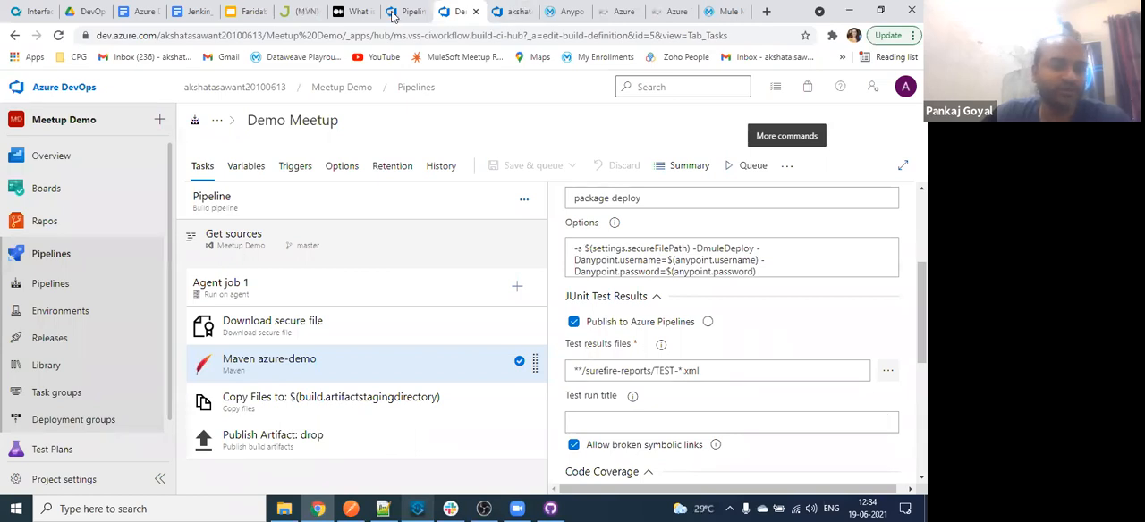
- Open the Meetup Demo project's Releases page in a new browser tab and bring it into view
{"action": "right_click", "coordinate": [78, 340]}
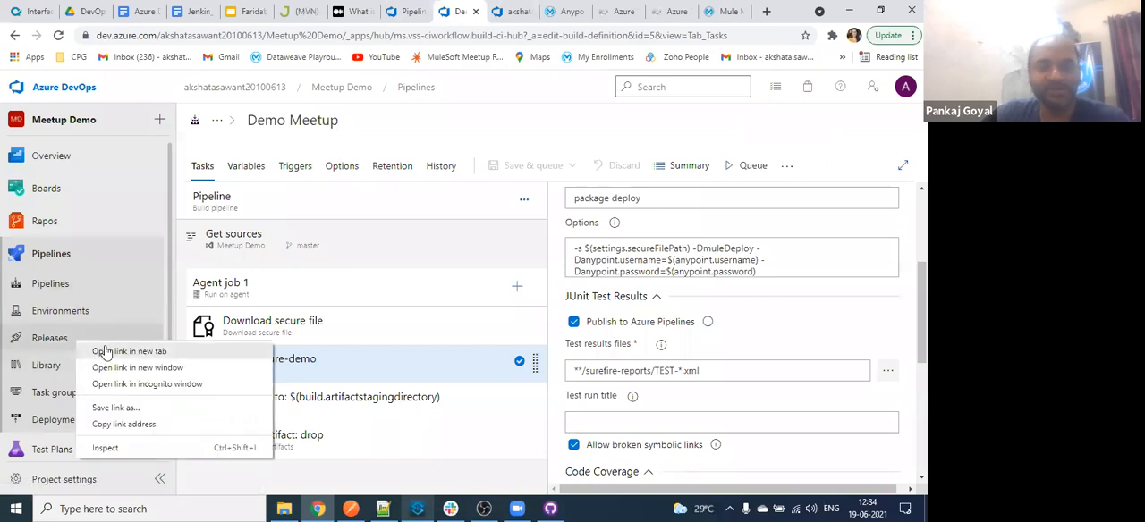
{"action": "left_click", "coordinate": [99, 351]}
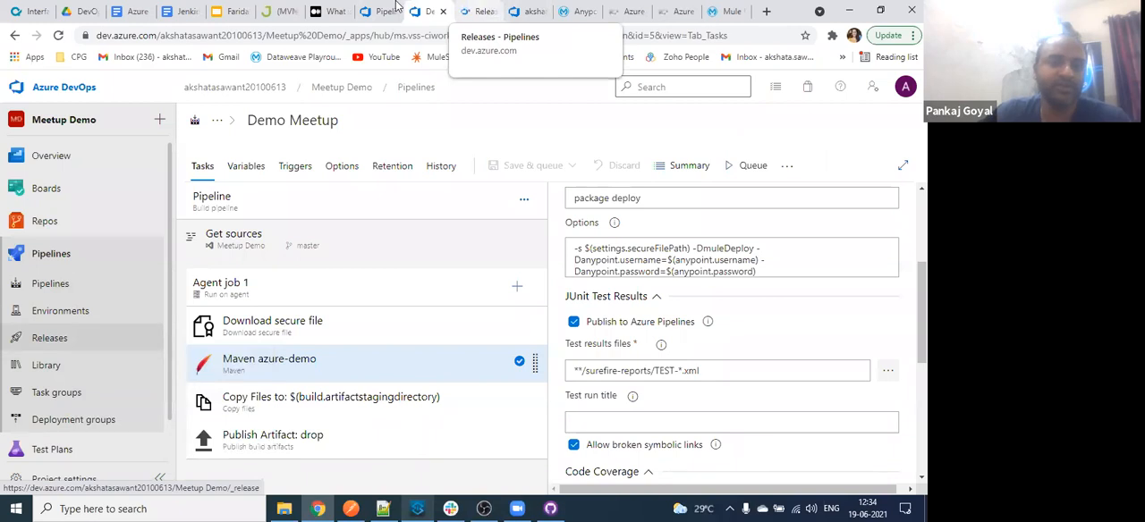
{"action": "left_click", "coordinate": [291, 12]}
{"action": "left_click", "coordinate": [293, 12]}
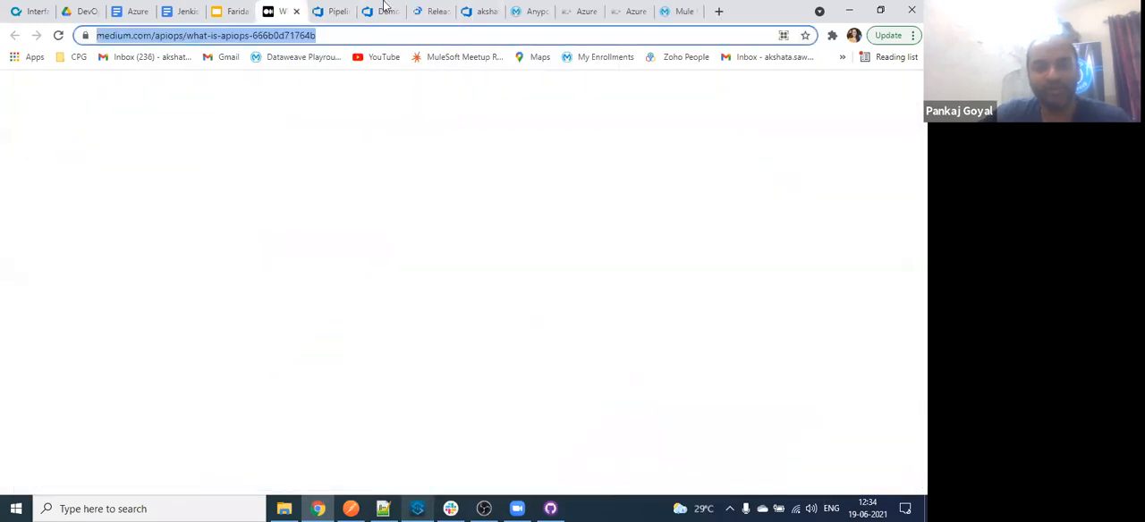
{"action": "left_click", "coordinate": [429, 7]}
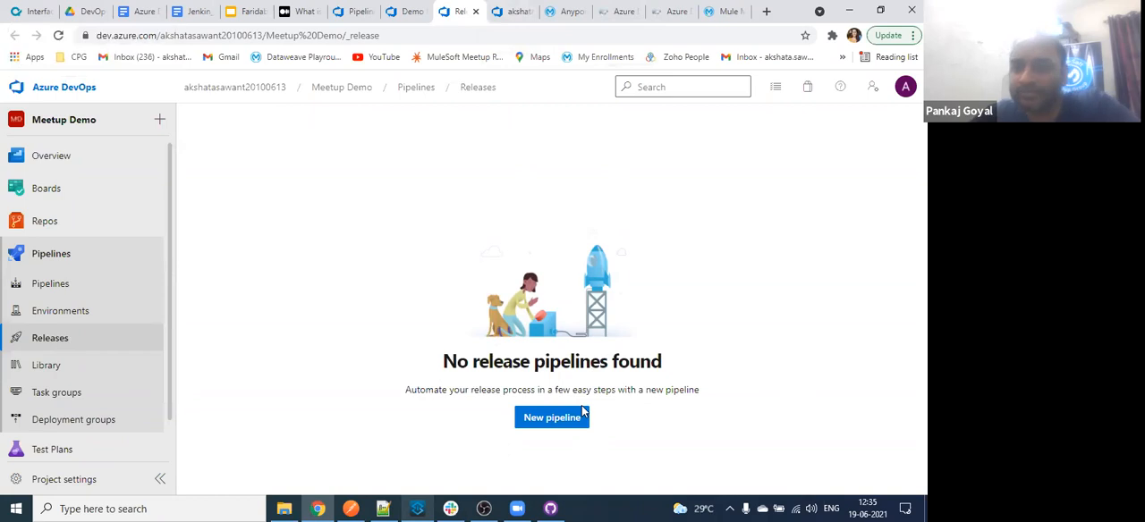
- Examine the dependency downloads in the Maven azure-demo job log of run #20210619.1
{"action": "left_click", "coordinate": [520, 10]}
{"action": "left_click", "coordinate": [407, 10]}
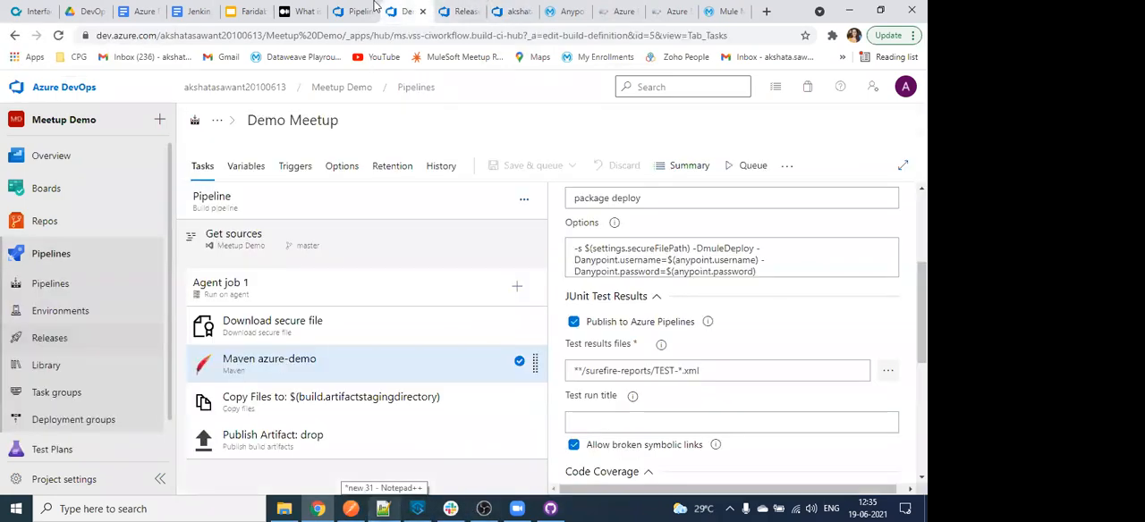
{"action": "left_click", "coordinate": [363, 11]}
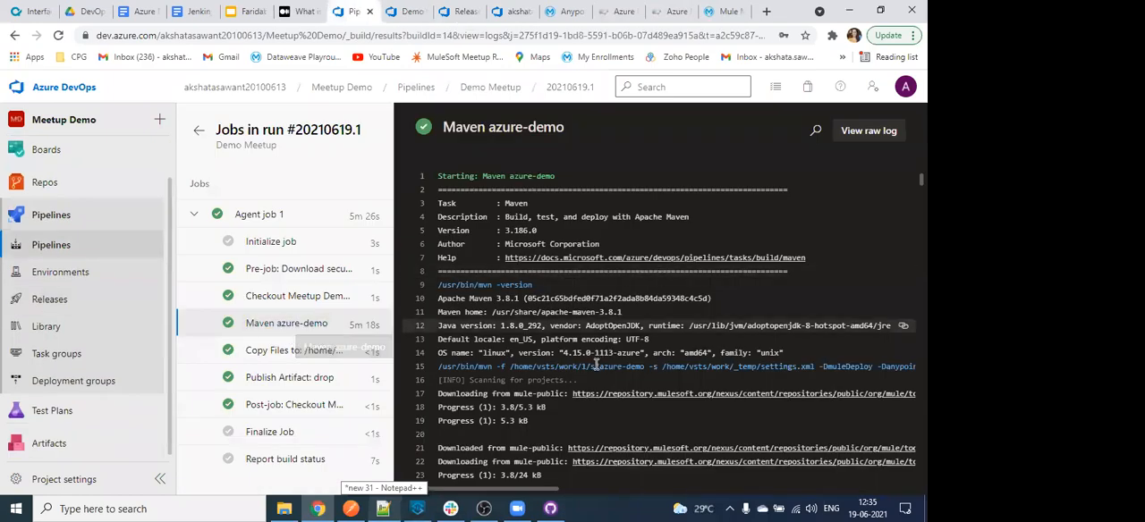
{"action": "scroll", "coordinate": [605, 345], "scroll_direction": "down", "scroll_amount": 10}
{"action": "scroll", "coordinate": [614, 314], "scroll_direction": "up", "scroll_amount": 5}
{"action": "left_click_drag", "start_coordinate": [440, 358], "coordinate": [482, 396]}
{"action": "scroll", "coordinate": [483, 395], "scroll_direction": "down", "scroll_amount": 2}
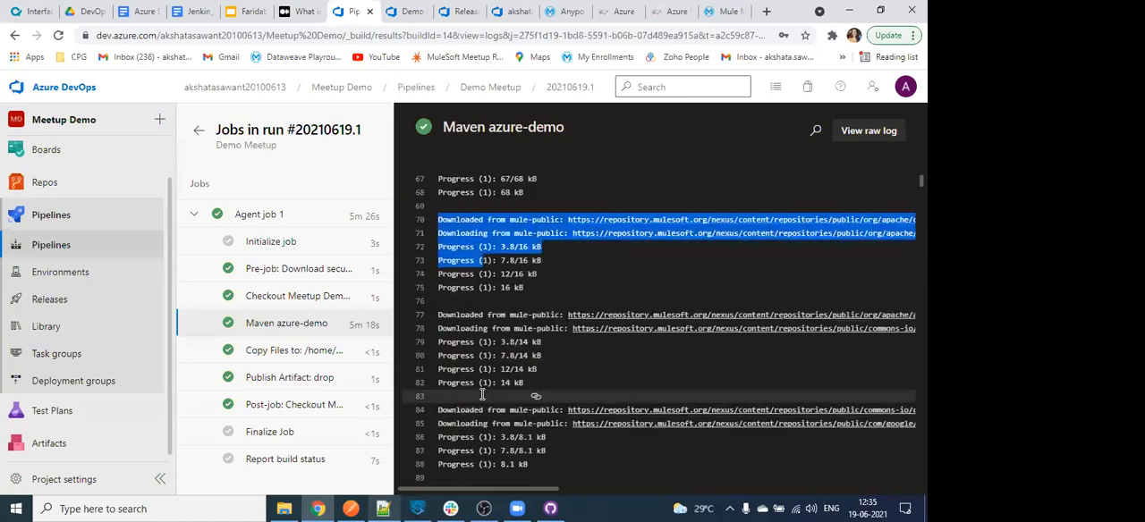
{"action": "scroll", "coordinate": [482, 394], "scroll_direction": "down", "scroll_amount": 2}
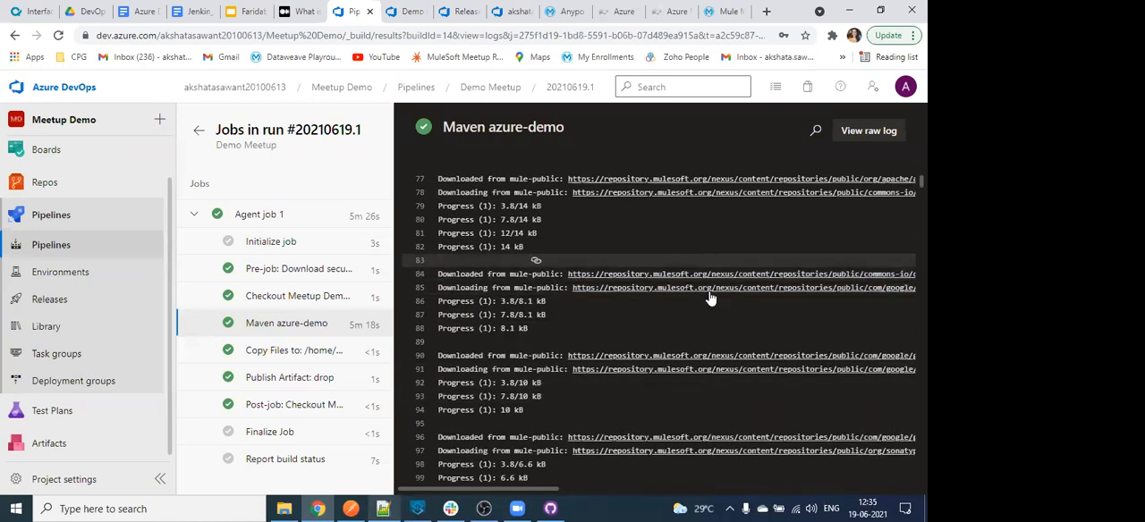
{"action": "scroll", "coordinate": [583, 380], "scroll_direction": "down", "scroll_amount": 2}
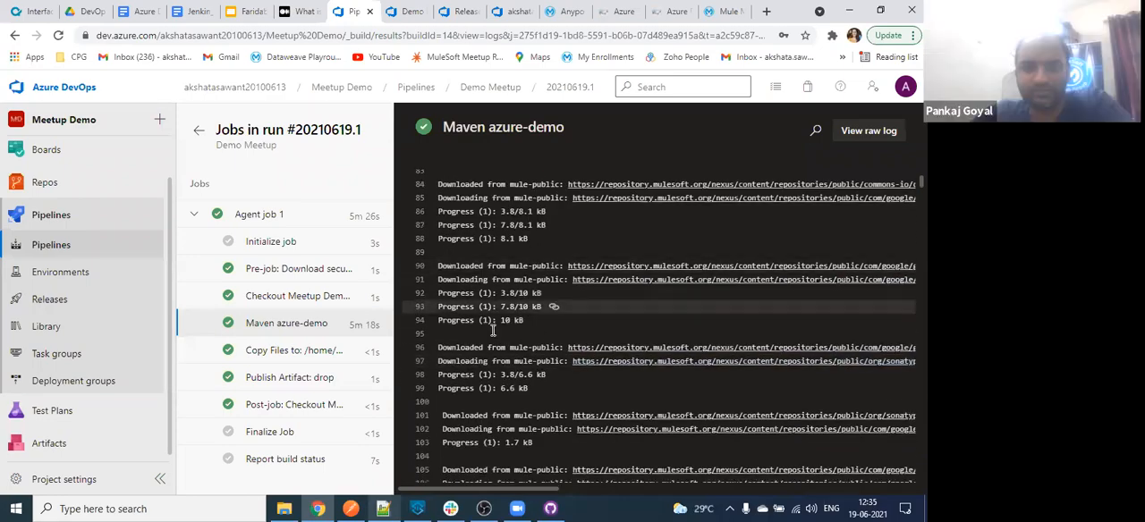
{"action": "scroll", "coordinate": [513, 380], "scroll_direction": "down", "scroll_amount": 16}
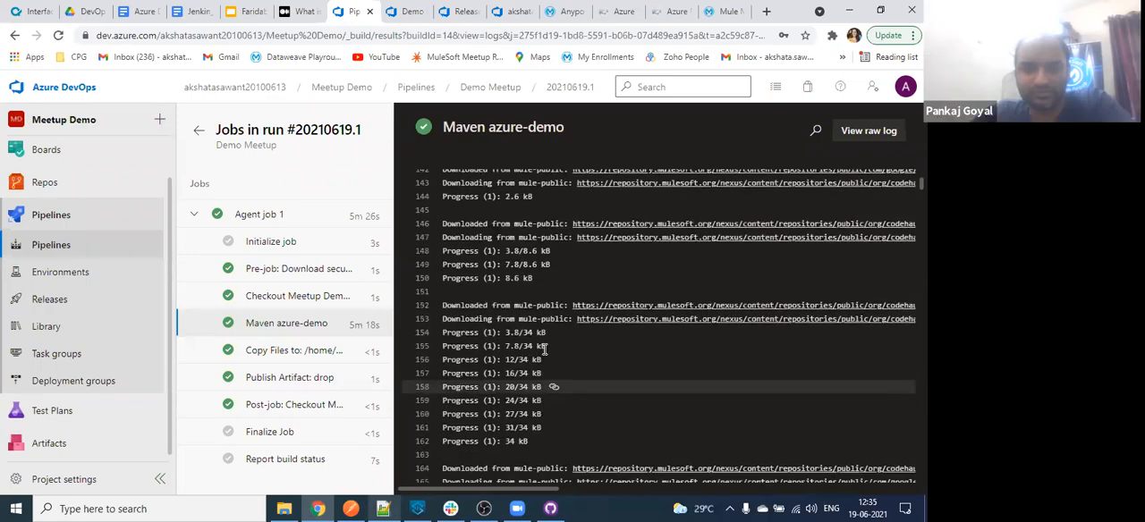
{"action": "scroll", "coordinate": [501, 349], "scroll_direction": "down", "scroll_amount": 20}
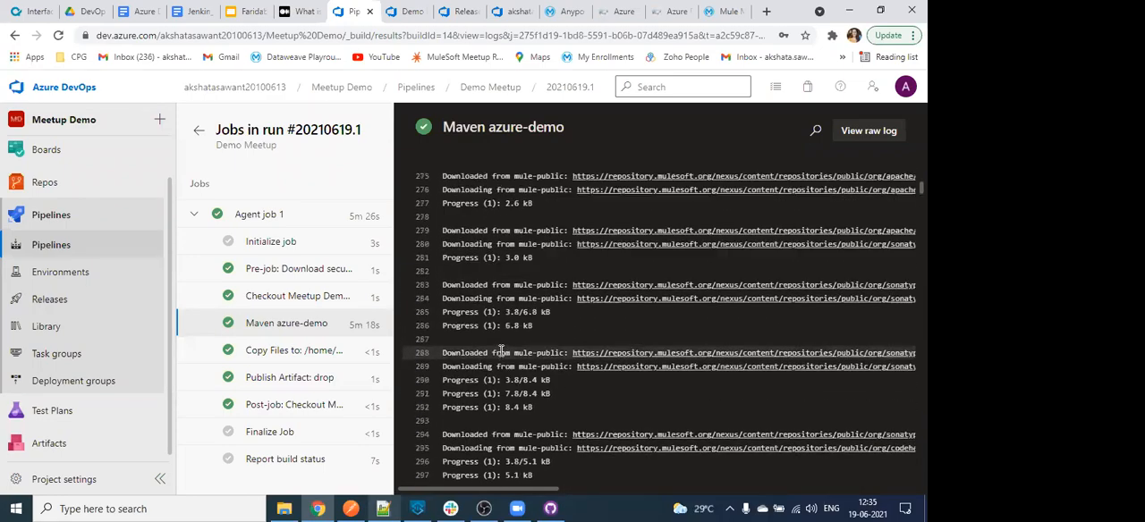
{"action": "scroll", "coordinate": [501, 349], "scroll_direction": "down", "scroll_amount": 2}
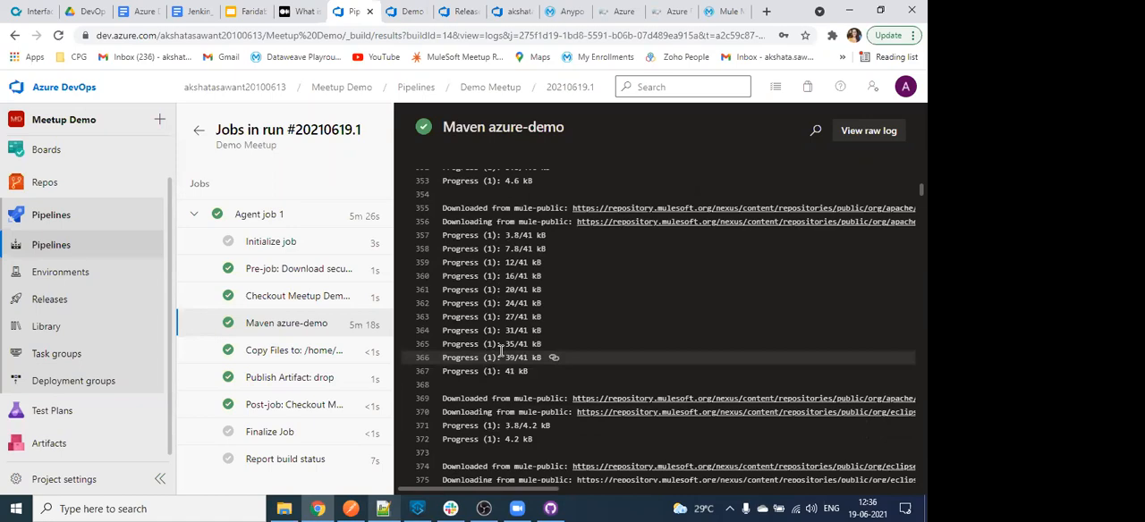
{"action": "scroll", "coordinate": [501, 349], "scroll_direction": "down", "scroll_amount": 10}
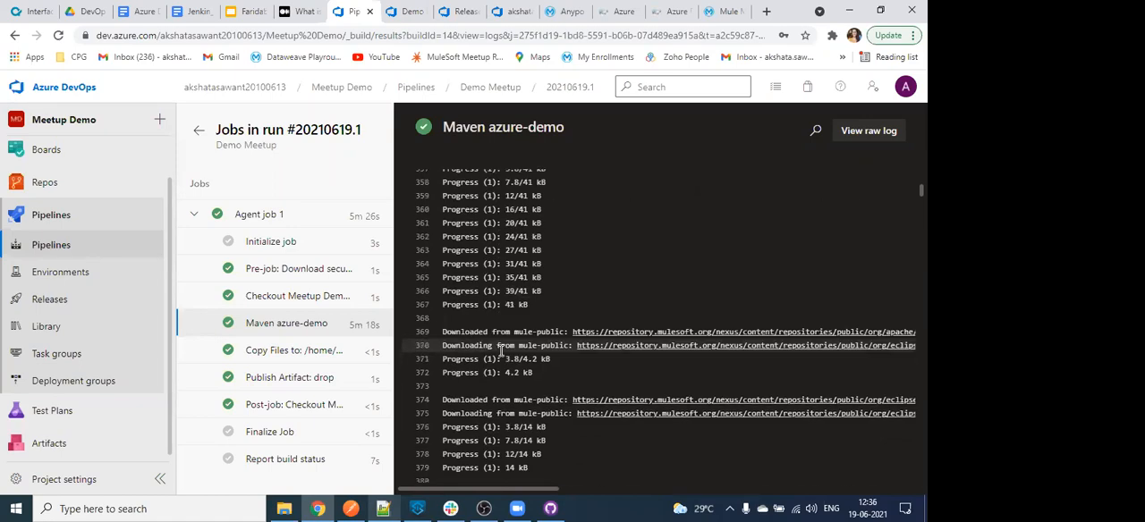
{"action": "scroll", "coordinate": [501, 351], "scroll_direction": "down", "scroll_amount": 20}
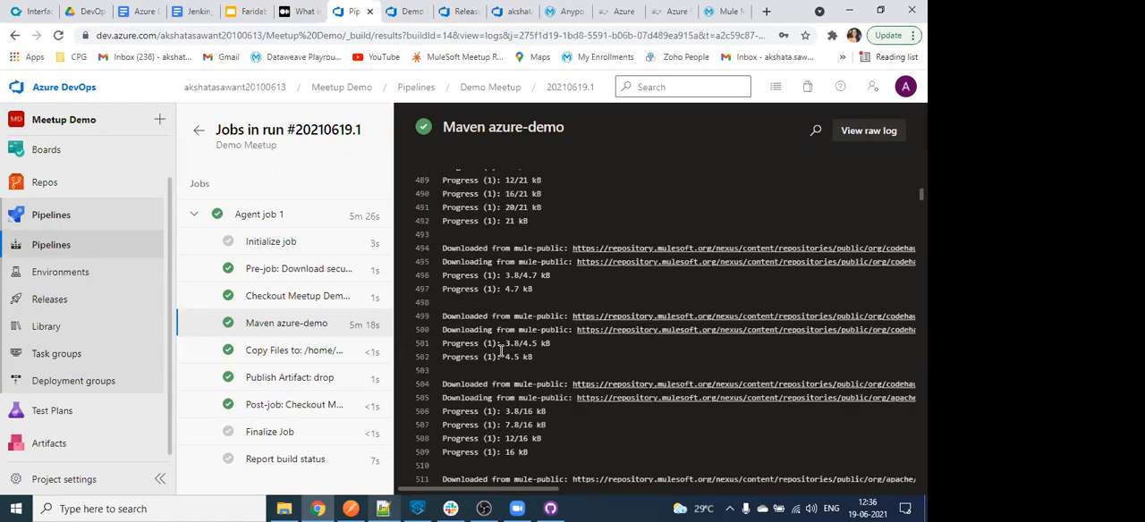
- View the Sandbox applications list in Anypoint Runtime Manager, and return to the Azure DevOps Releases page by way of the Artifacts feed
{"action": "left_click", "coordinate": [563, 10]}
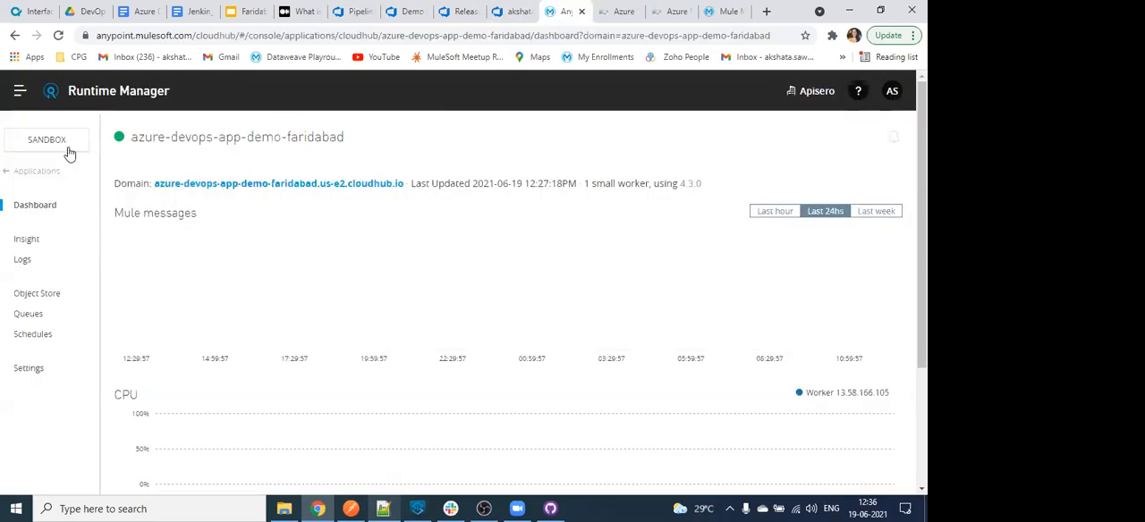
{"action": "left_click", "coordinate": [9, 172]}
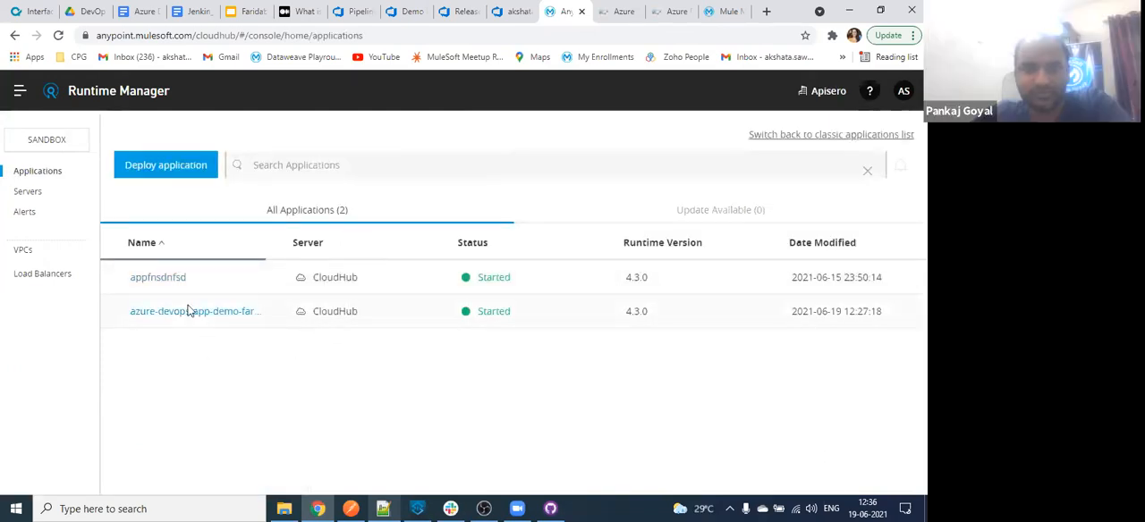
{"action": "left_click", "coordinate": [526, 9]}
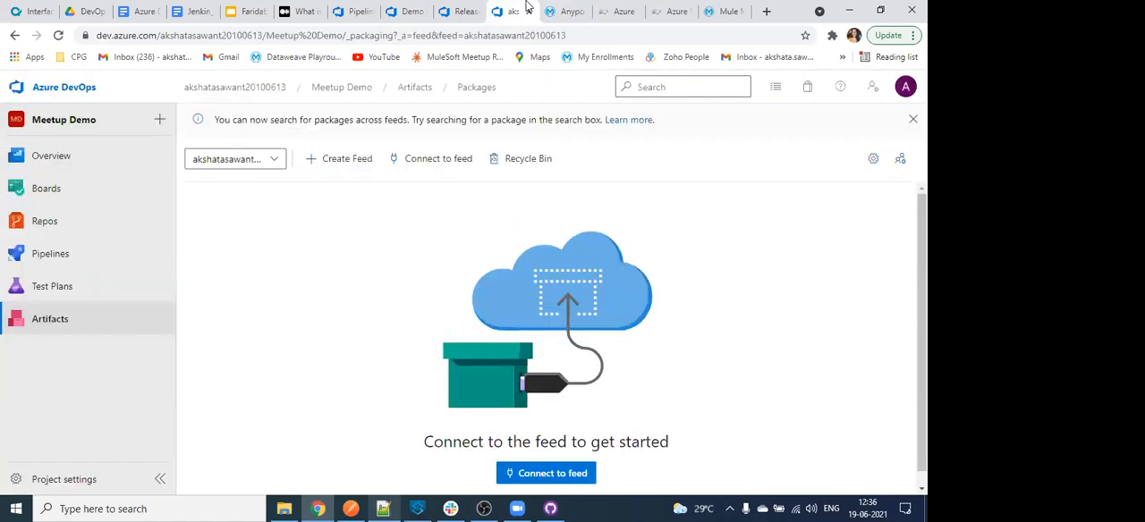
{"action": "left_click", "coordinate": [459, 9]}
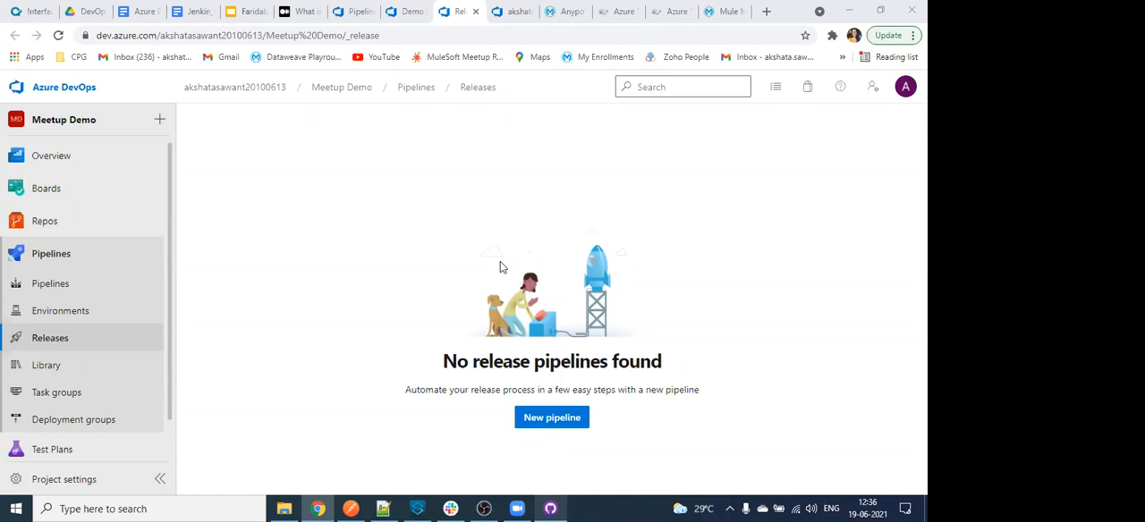
{"action": "key", "text": "XF86AudioRaiseVolume"}
{"action": "key", "text": "XF86AudioRaiseVolume"}
{"action": "key", "text": "XF86AudioRaiseVolume"}
{"action": "key", "text": "XF86AudioRaiseVolume"}
{"action": "key", "text": "XF86AudioRaiseVolume"}
{"action": "key", "text": "XF86AudioRaiseVolume"}
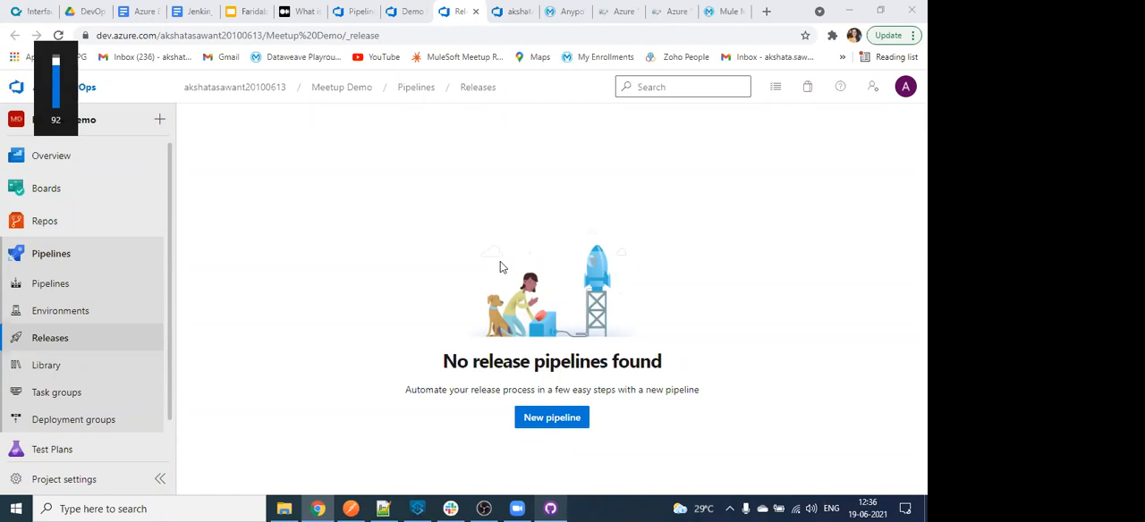
- Switch to Anypoint Studio and highlight the opening cloudHubDeployment tag name in pom.xml
{"action": "left_click", "coordinate": [418, 508]}
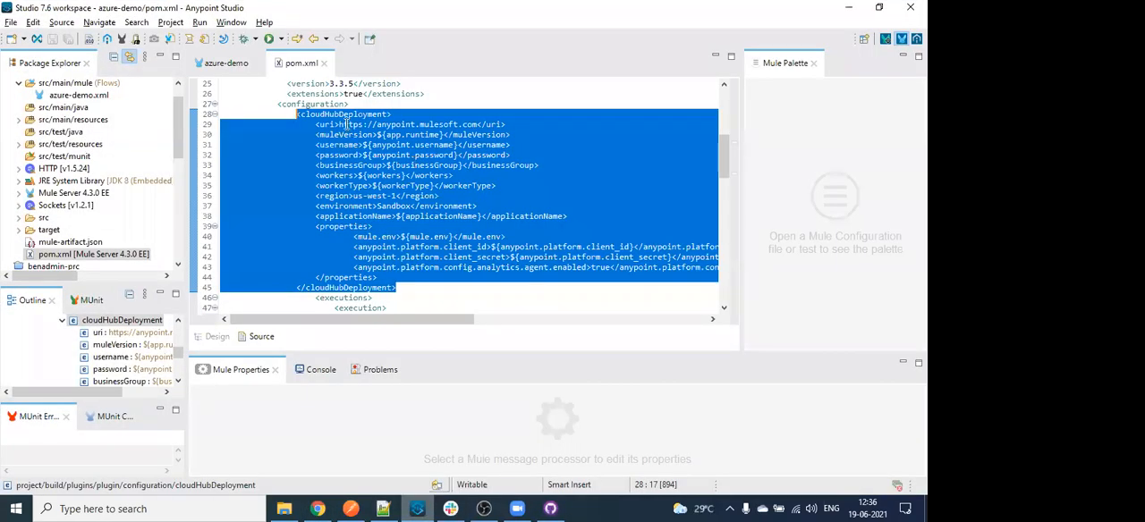
{"action": "left_click", "coordinate": [347, 124]}
{"action": "double_click", "coordinate": [343, 114]}
{"action": "key", "text": "ctrl+c"}
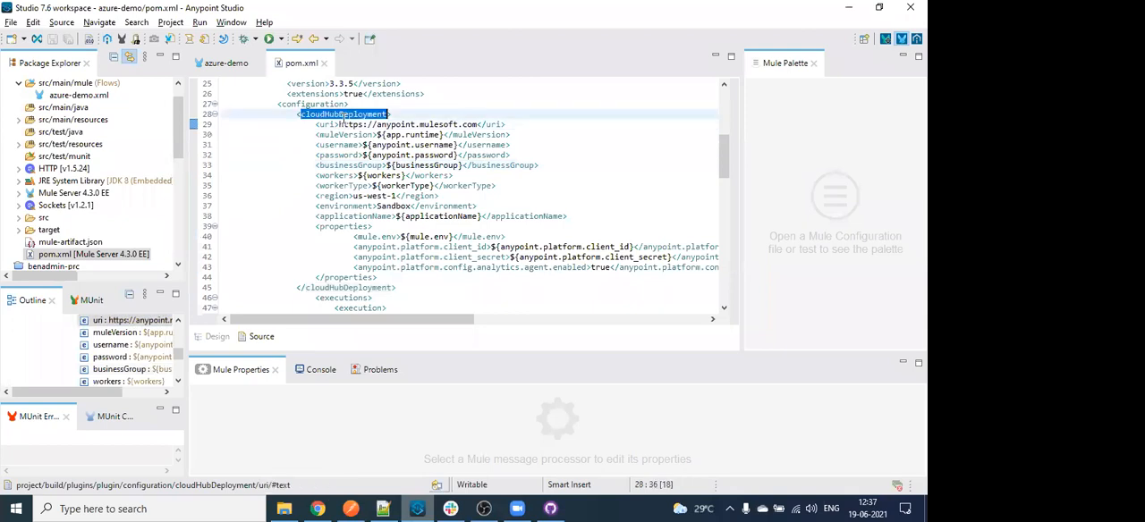
- Switch from Anypoint Studio to the browser and search Google for cloudHubDeployment in a new tab
{"action": "left_click", "coordinate": [842, 12]}
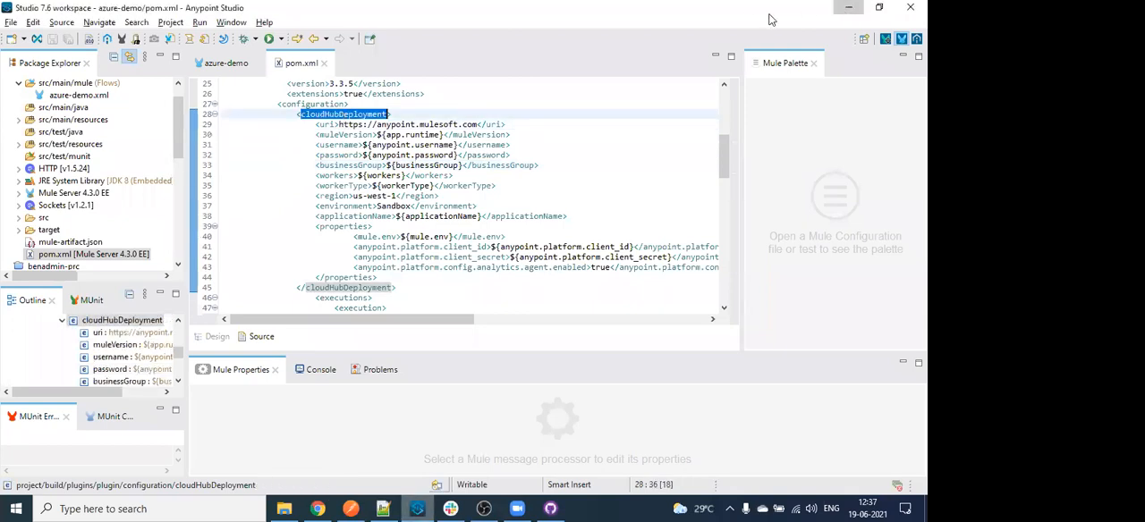
{"action": "left_click", "coordinate": [766, 12]}
{"action": "key", "text": "ctrl+v"}
{"action": "key", "text": "Return"}
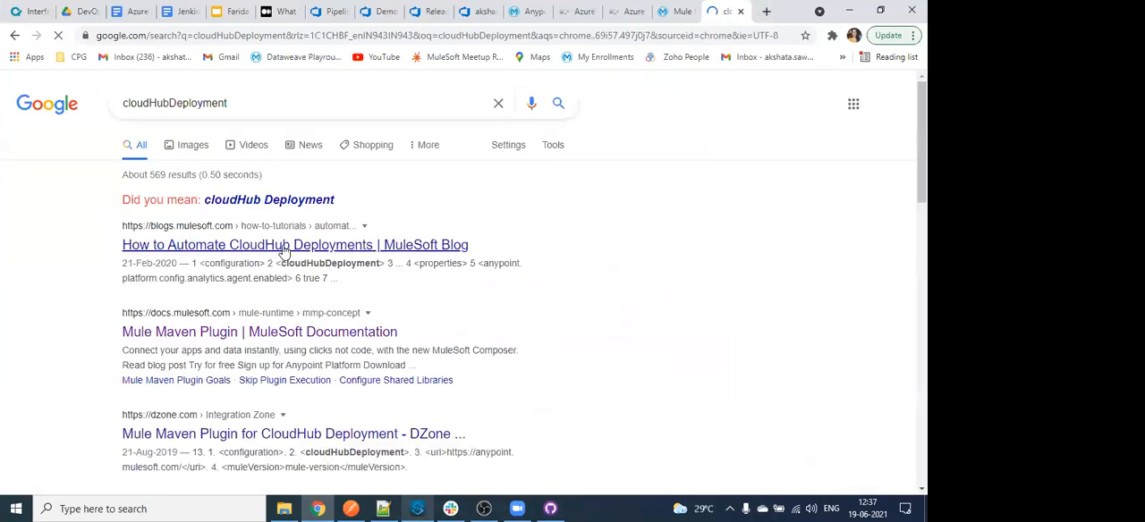
- Change the Google search query to rtfDeployment and run it
{"action": "left_click", "coordinate": [269, 108]}
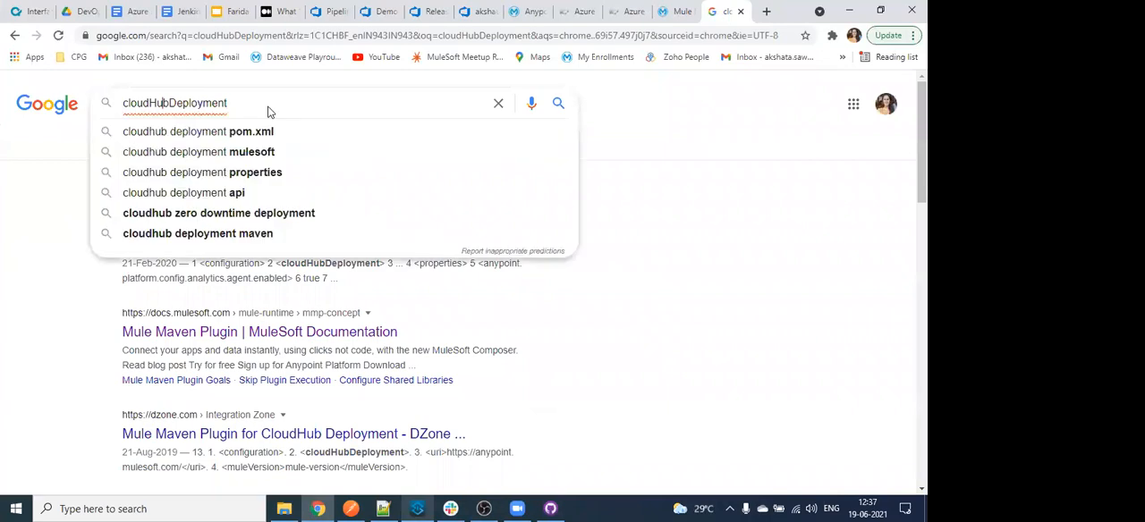
{"action": "key", "text": "shift+Left"}
{"action": "key", "text": "shift+Left"}
{"action": "key", "text": "shift+Left"}
{"action": "key", "text": "shift+Left"}
{"action": "key", "text": "shift+Left"}
{"action": "key", "text": "shift+Left"}
{"action": "key", "text": "shift+Left"}
{"action": "key", "text": "shift+Left"}
{"action": "key", "text": "BackSpace"}
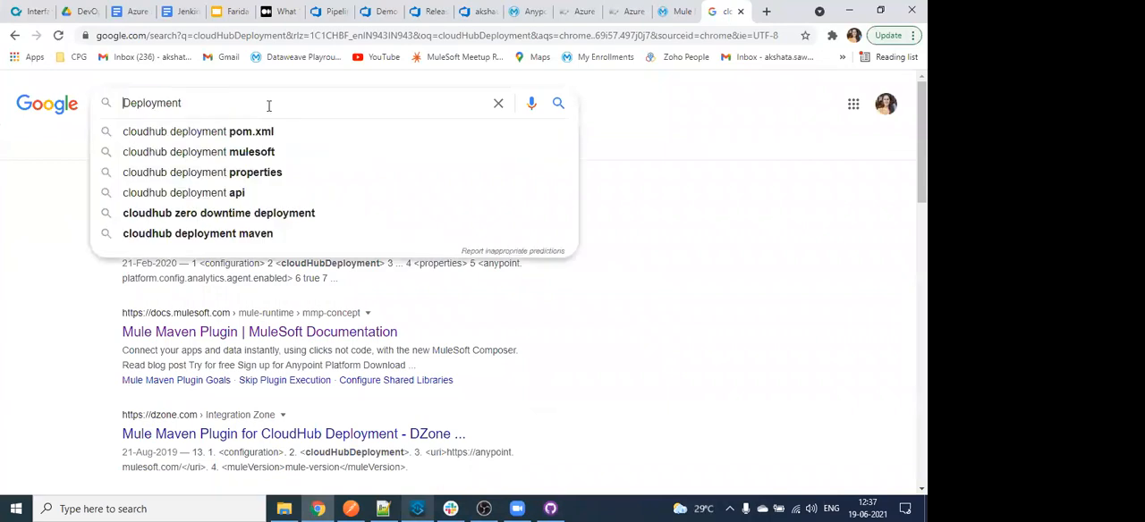
{"action": "type", "text": "rtf"}
{"action": "key", "text": "Return"}
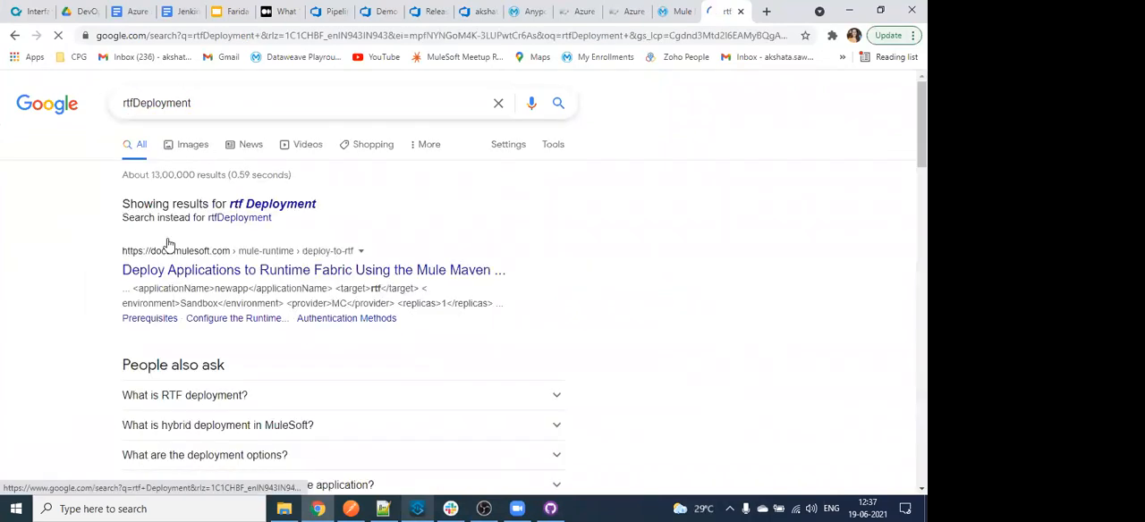
- Open the MuleSoft documentation result on deploying applications to Runtime Fabric in a new browser tab and bring it into view
{"action": "right_click", "coordinate": [345, 266]}
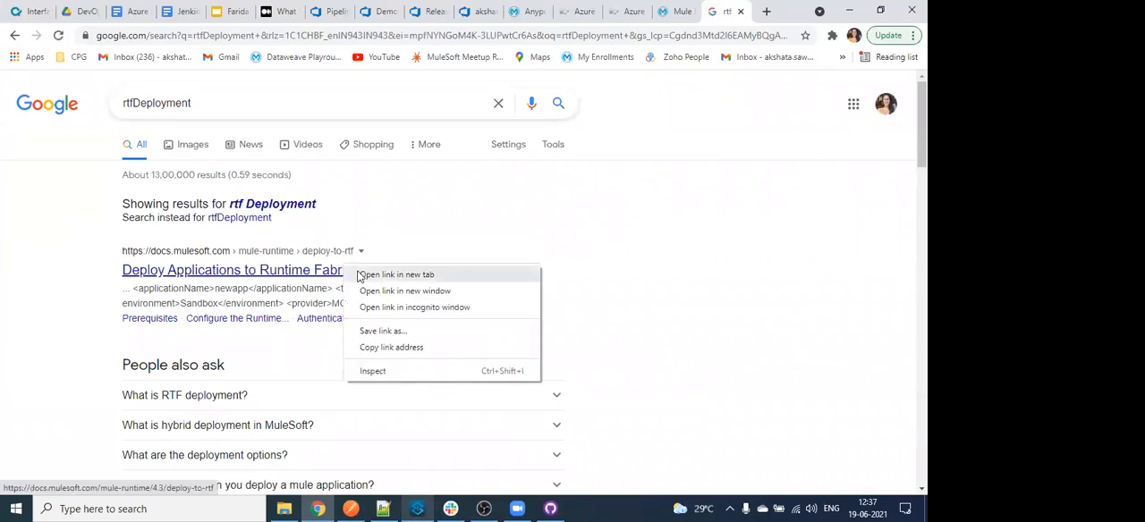
{"action": "left_click", "coordinate": [359, 273]}
{"action": "scroll", "coordinate": [314, 352], "scroll_direction": "down", "scroll_amount": 2}
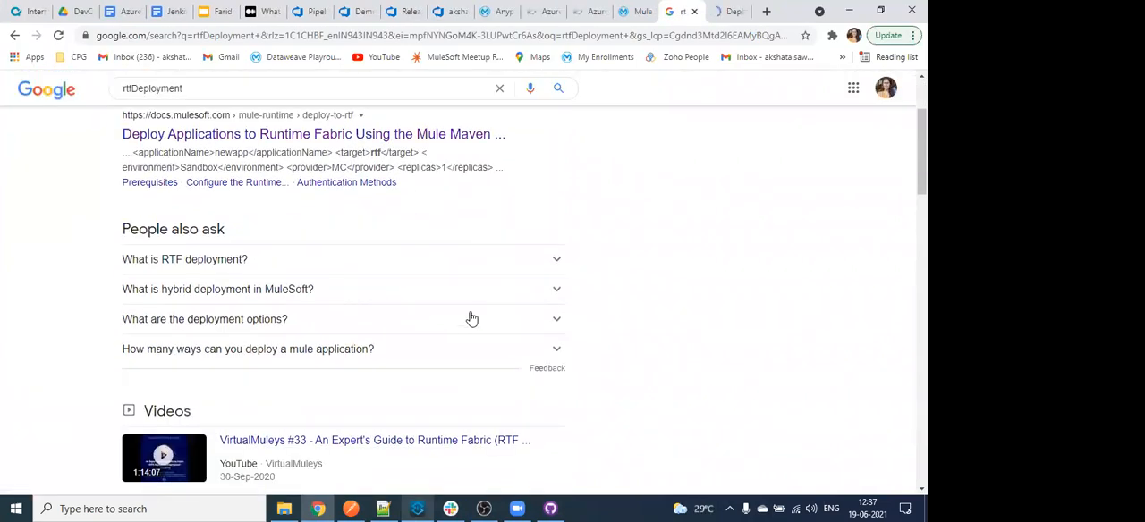
{"action": "scroll", "coordinate": [471, 320], "scroll_direction": "up", "scroll_amount": 1}
{"action": "left_click", "coordinate": [730, 10]}
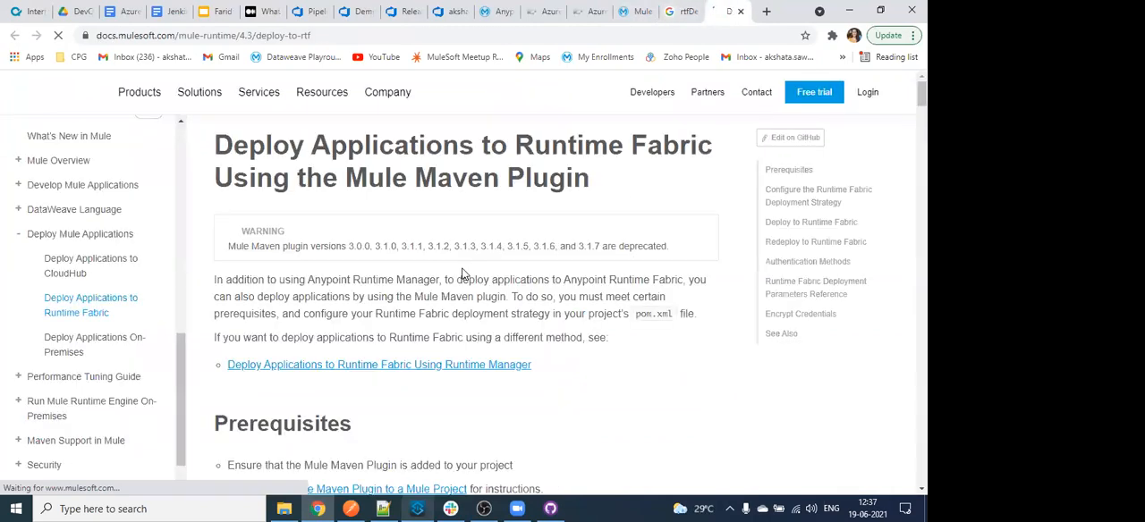
- Examine the runtimeFabricDeployment configuration snippet, and the standaloneDeployment configuration on the Deploy Applications On-Premises documentation page
{"action": "scroll", "coordinate": [462, 274], "scroll_direction": "down", "scroll_amount": 5}
{"action": "scroll", "coordinate": [333, 359], "scroll_direction": "down", "scroll_amount": 5}
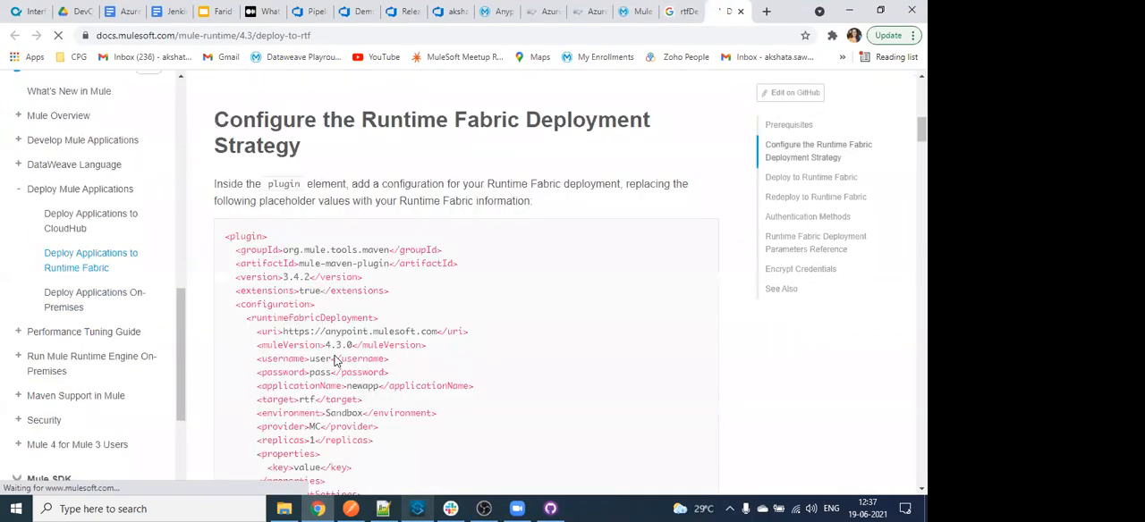
{"action": "scroll", "coordinate": [372, 337], "scroll_direction": "down", "scroll_amount": 4}
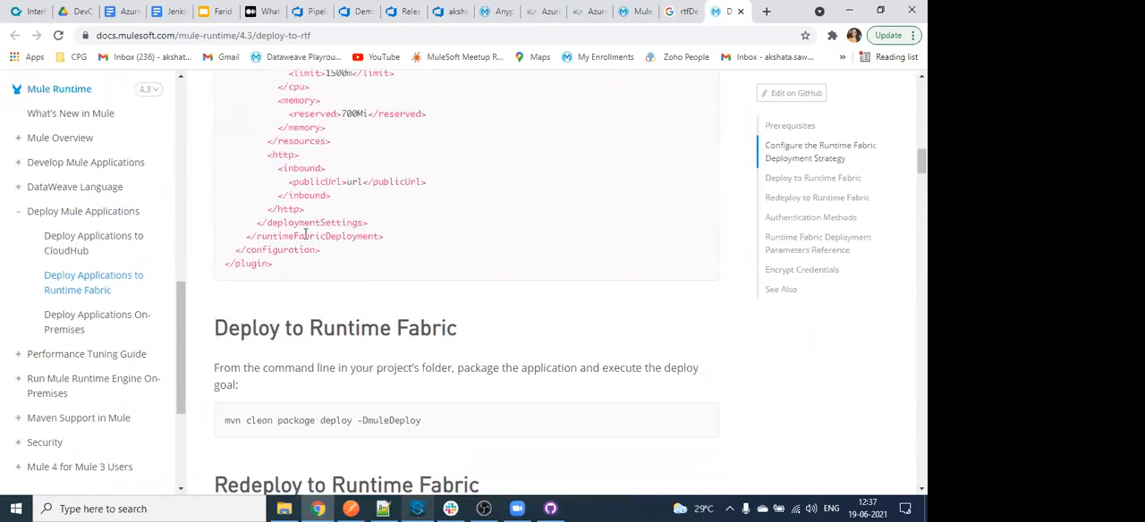
{"action": "double_click", "coordinate": [305, 234]}
{"action": "scroll", "coordinate": [430, 363], "scroll_direction": "up", "scroll_amount": 3}
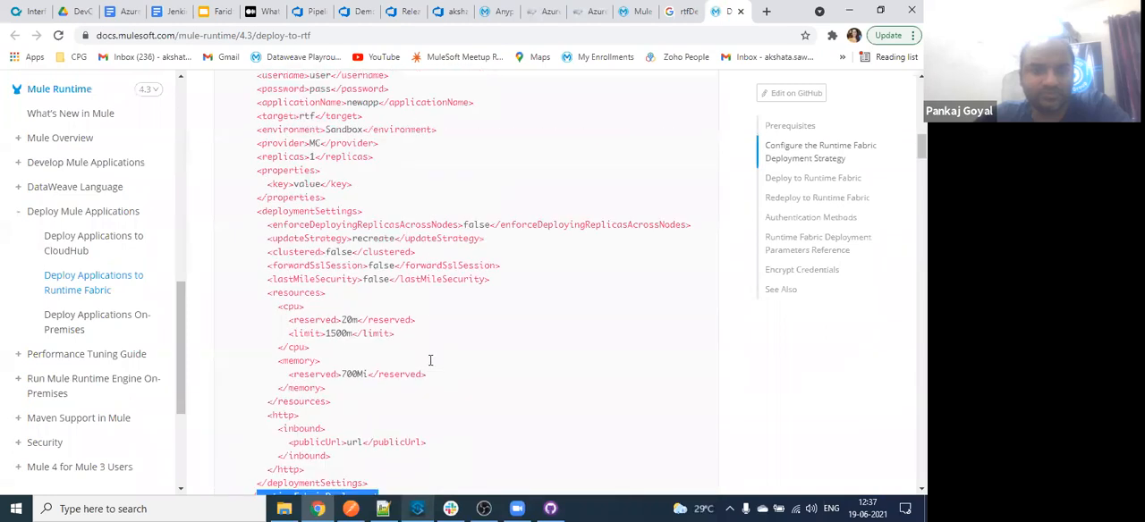
{"action": "scroll", "coordinate": [430, 360], "scroll_direction": "up", "scroll_amount": 1}
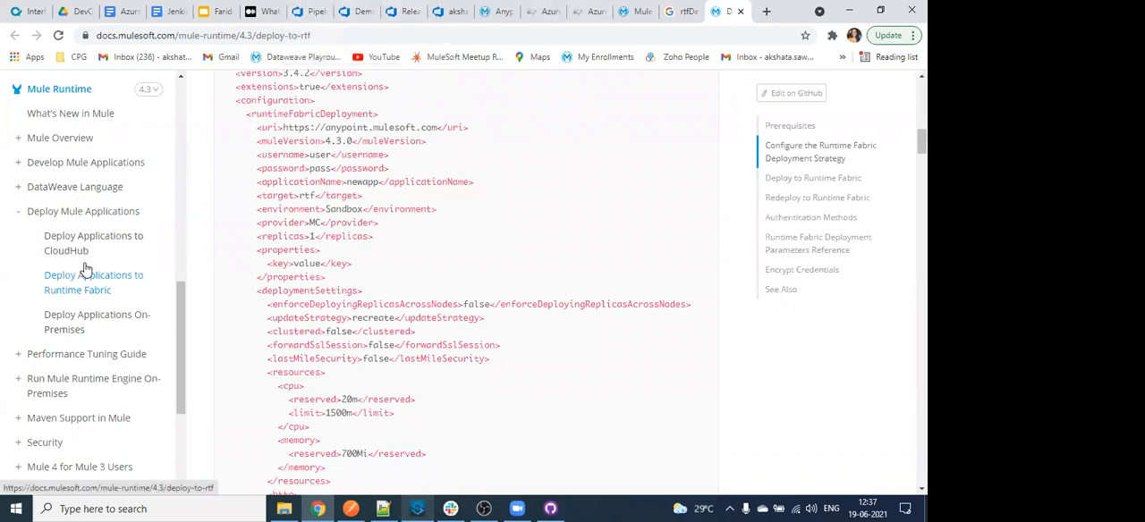
{"action": "left_click", "coordinate": [90, 318]}
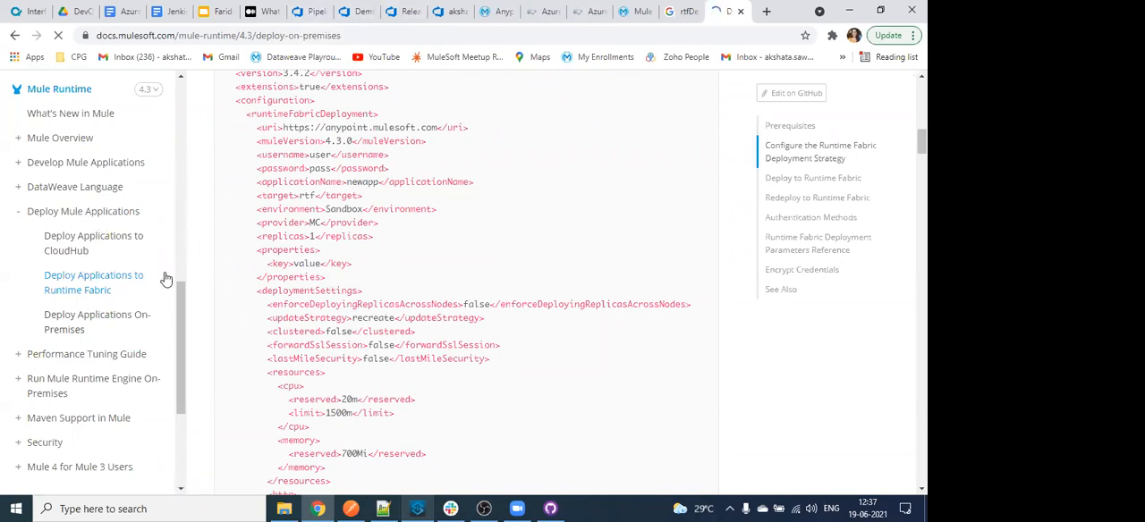
{"action": "scroll", "coordinate": [337, 303], "scroll_direction": "down", "scroll_amount": 12}
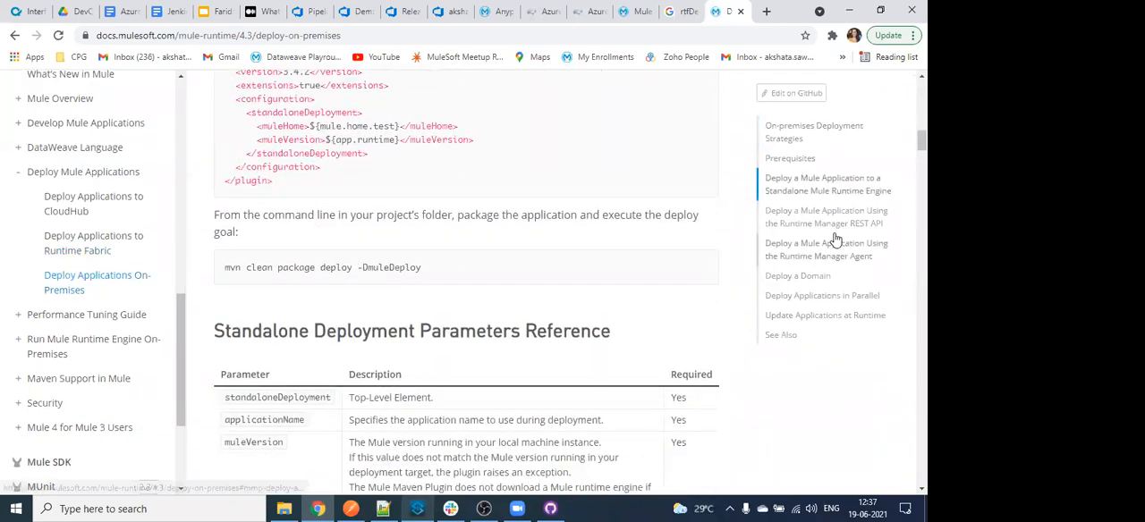
- View the Demo Meetup pipeline tasks and the Artifacts feed in Azure DevOps, ending on the project's Releases page
{"action": "left_click", "coordinate": [413, 8]}
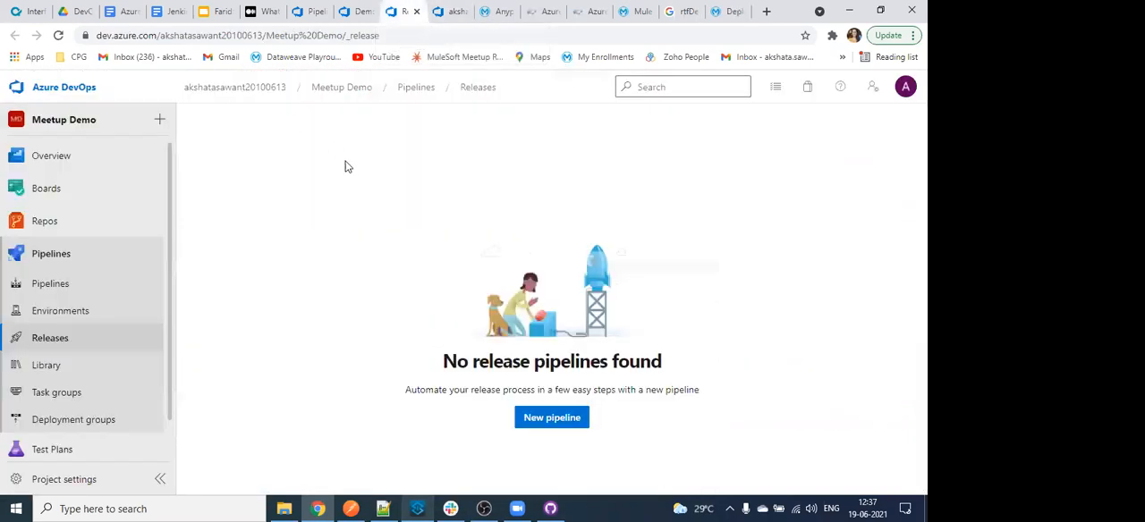
{"action": "left_click", "coordinate": [311, 9]}
{"action": "left_click", "coordinate": [362, 11]}
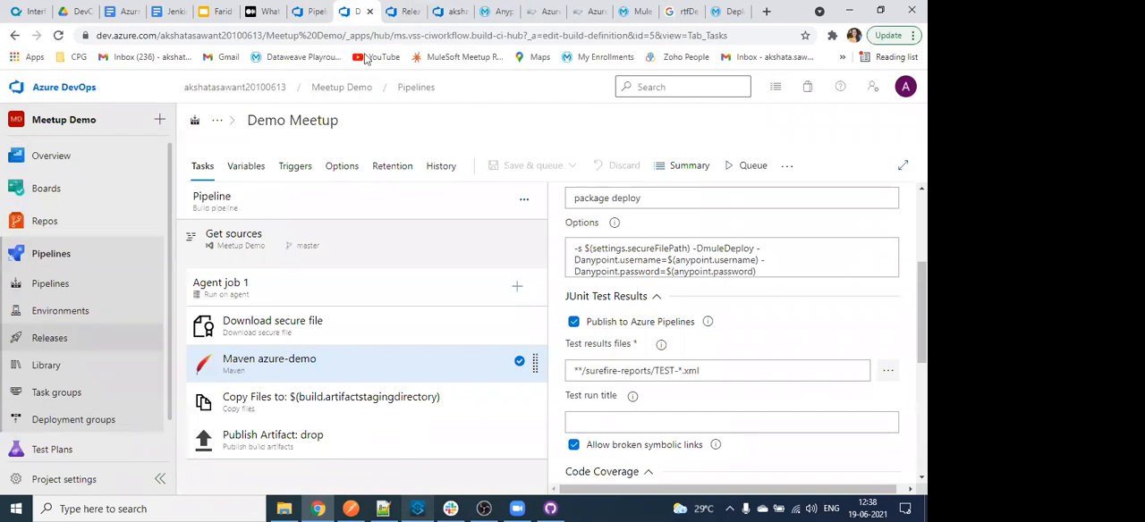
{"action": "left_click", "coordinate": [450, 13]}
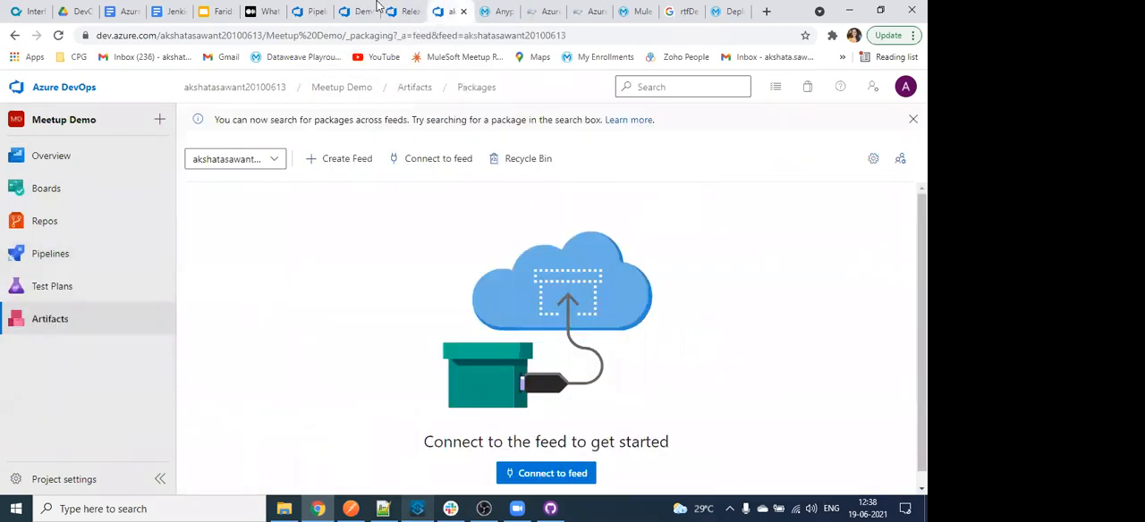
{"action": "left_click", "coordinate": [404, 11]}
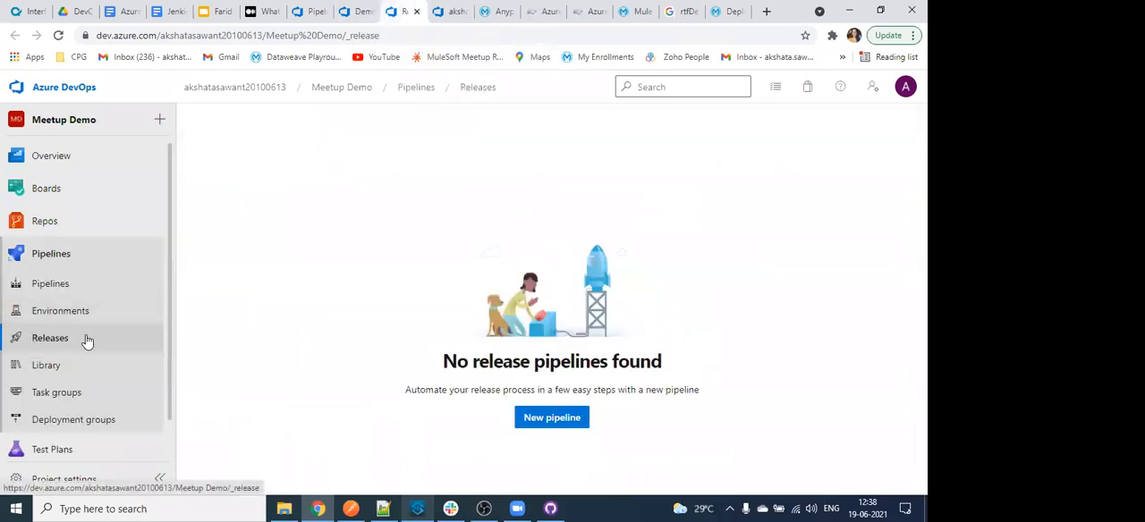
- Bring up the Apisero azure-devops-release article and examine its enlarged diagram of the pre-production and production release stages
{"action": "left_click", "coordinate": [595, 7]}
{"action": "scroll", "coordinate": [491, 394], "scroll_direction": "up", "scroll_amount": 5}
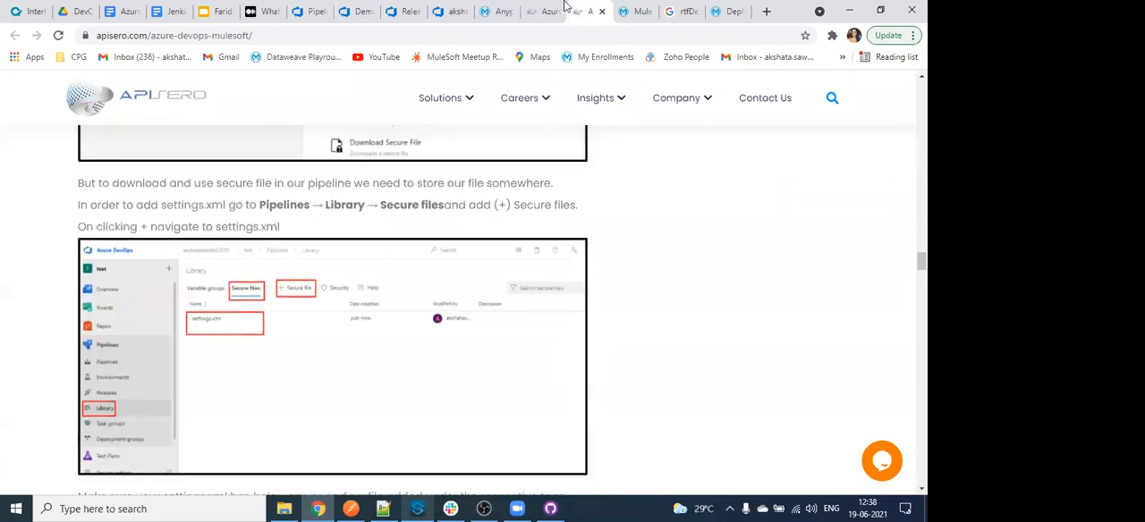
{"action": "left_click", "coordinate": [545, 6]}
{"action": "scroll", "coordinate": [416, 265], "scroll_direction": "up", "scroll_amount": 8}
{"action": "scroll", "coordinate": [415, 264], "scroll_direction": "up", "scroll_amount": 10}
{"action": "scroll", "coordinate": [359, 264], "scroll_direction": "down", "scroll_amount": 6}
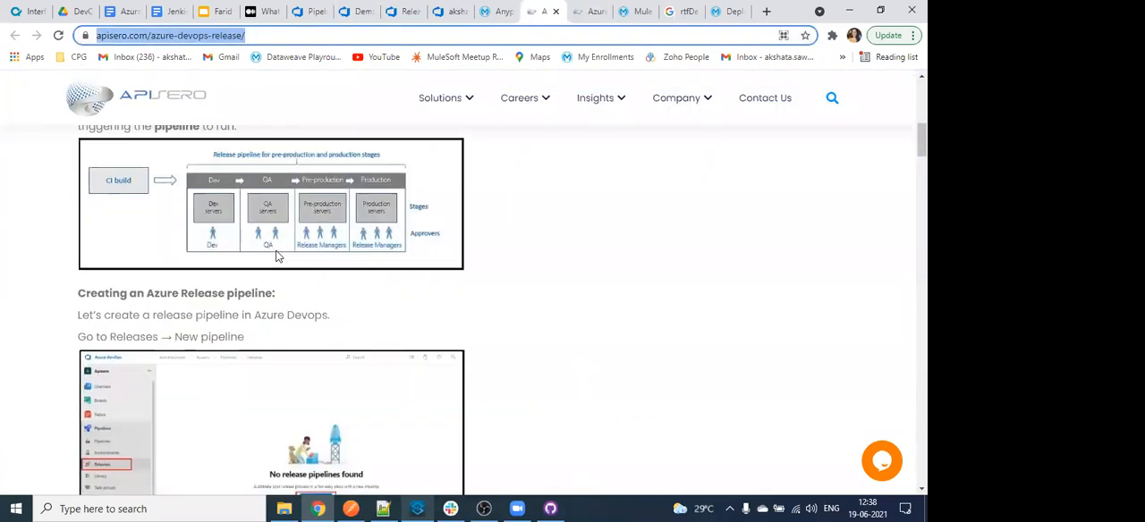
{"action": "scroll", "coordinate": [276, 256], "scroll_direction": "up", "scroll_amount": 5}
{"action": "scroll", "coordinate": [277, 257], "scroll_direction": "left", "scroll_amount": 1}
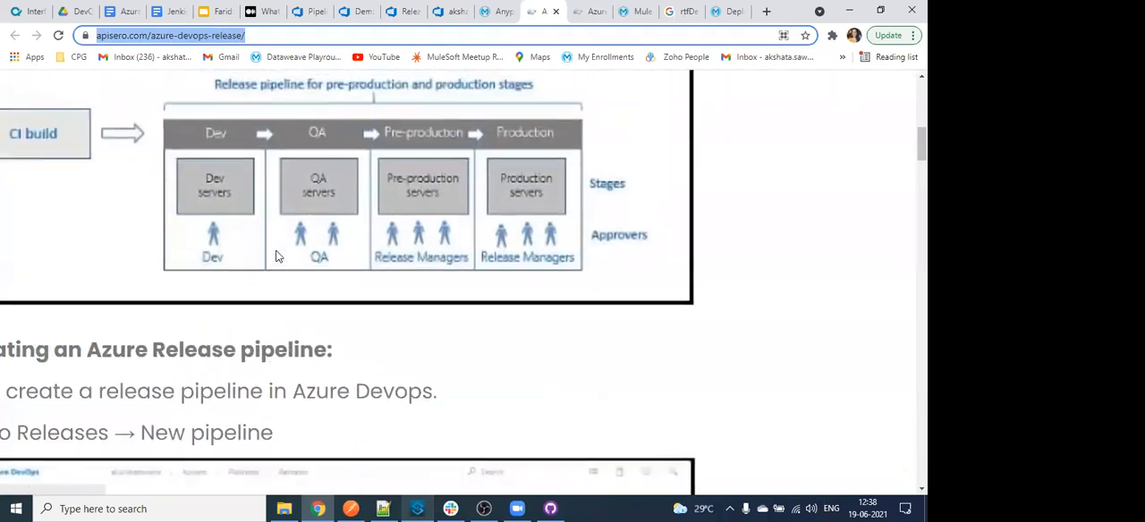
{"action": "scroll", "coordinate": [276, 257], "scroll_direction": "down", "scroll_amount": 5}
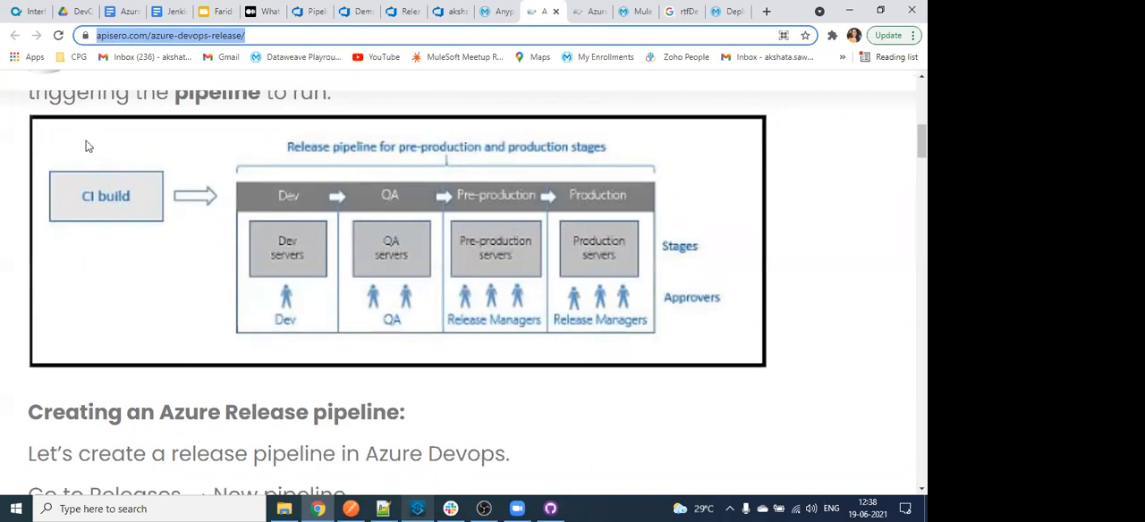
- Present slide 14, DevOps with Mule API development process, from the Faridabad MuleSoft Meetup deck, and exit the slideshow
{"action": "left_click", "coordinate": [237, 8]}
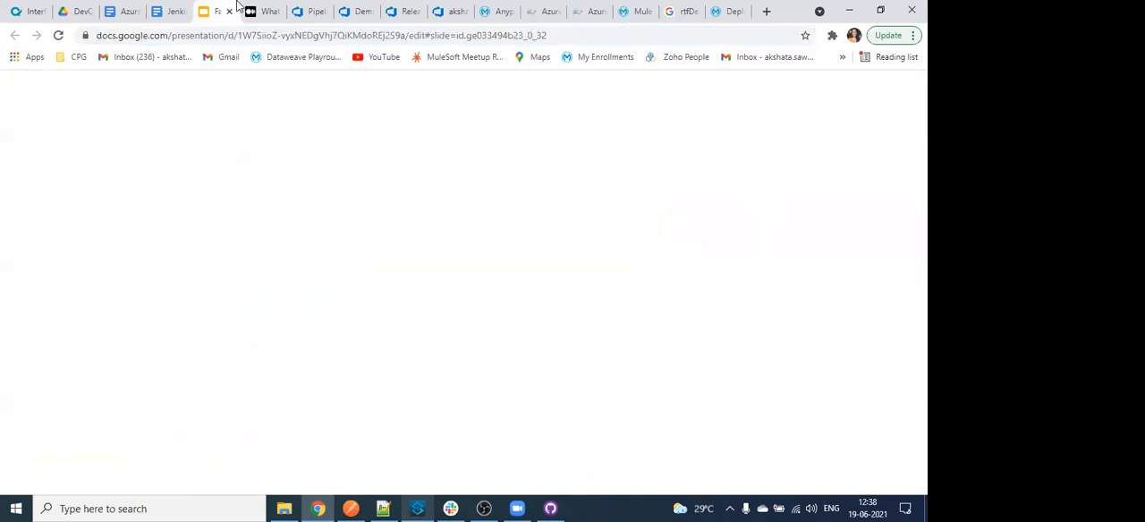
{"action": "scroll", "coordinate": [74, 313], "scroll_direction": "up", "scroll_amount": 3}
{"action": "scroll", "coordinate": [74, 314], "scroll_direction": "down", "scroll_amount": 8}
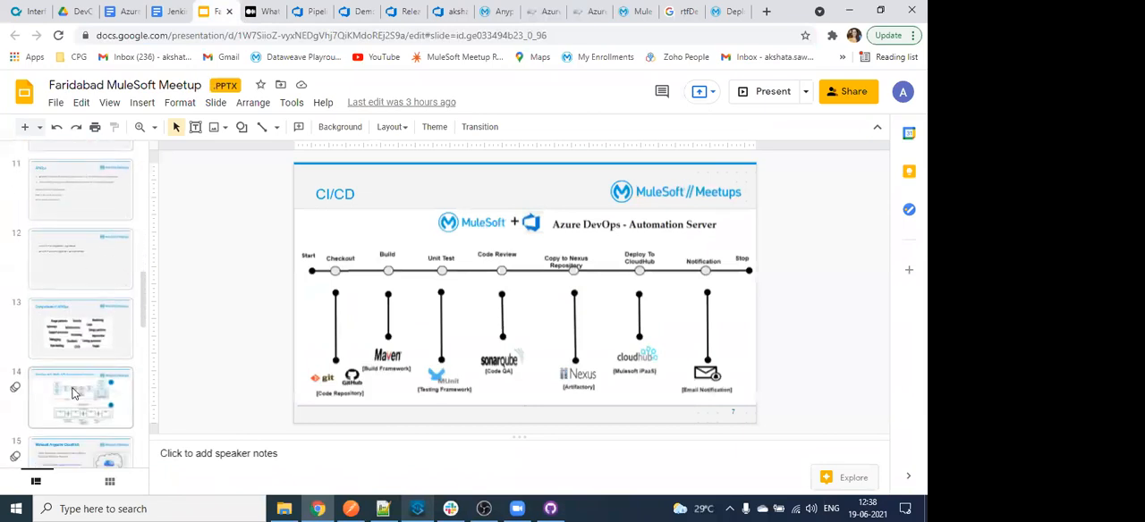
{"action": "left_click", "coordinate": [74, 394]}
{"action": "scroll", "coordinate": [74, 358], "scroll_direction": "down", "scroll_amount": 3}
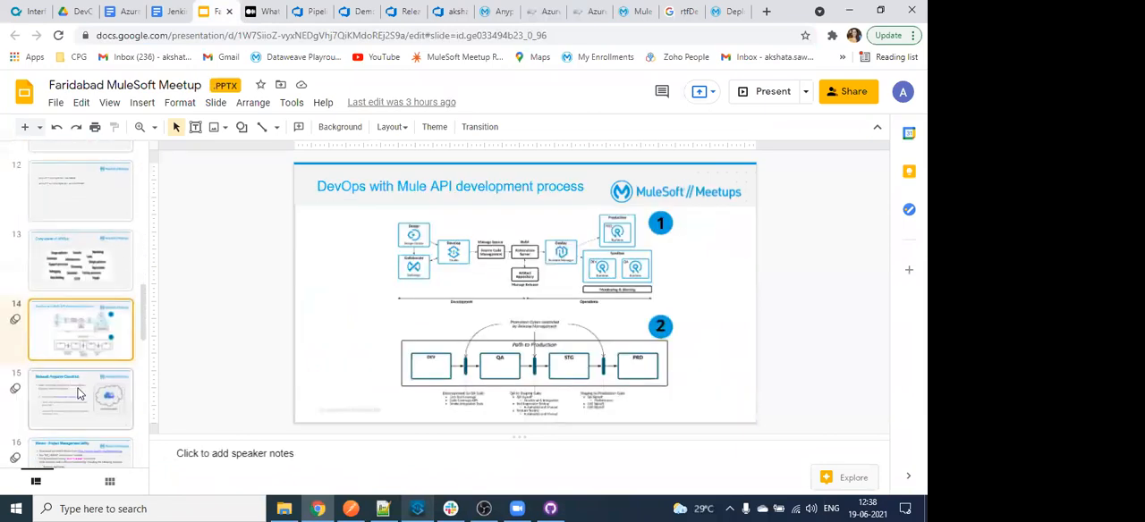
{"action": "left_click", "coordinate": [768, 95]}
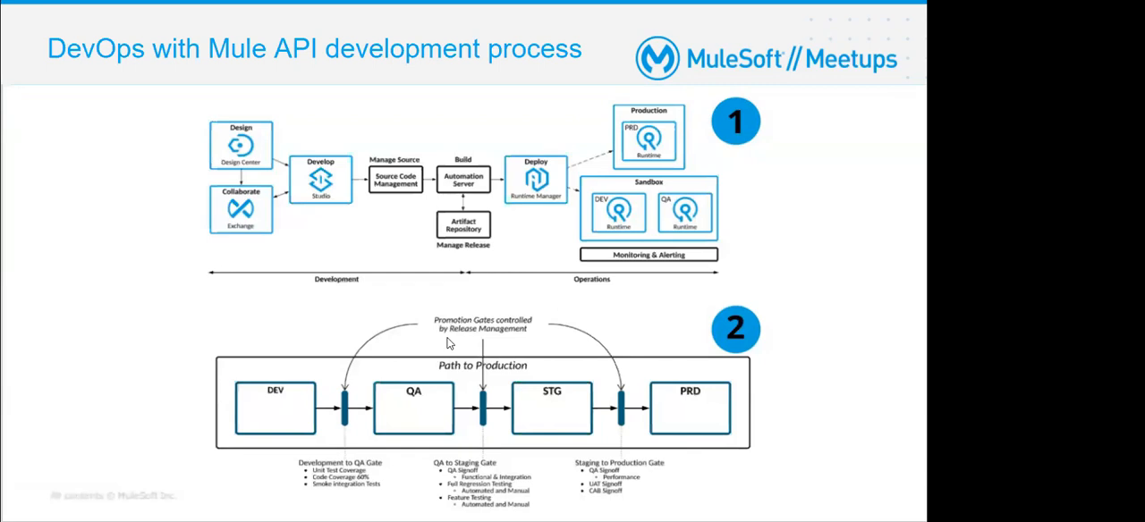
{"action": "key", "text": "Escape"}
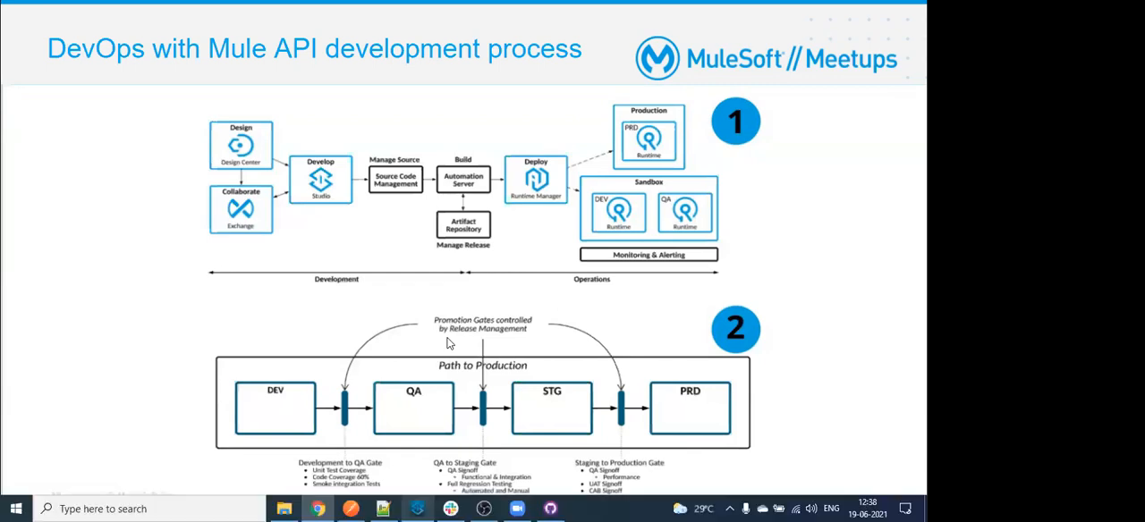
- Start a new release pipeline in the Meetup Demo project and dismiss the stage template selection
{"action": "left_click", "coordinate": [407, 7]}
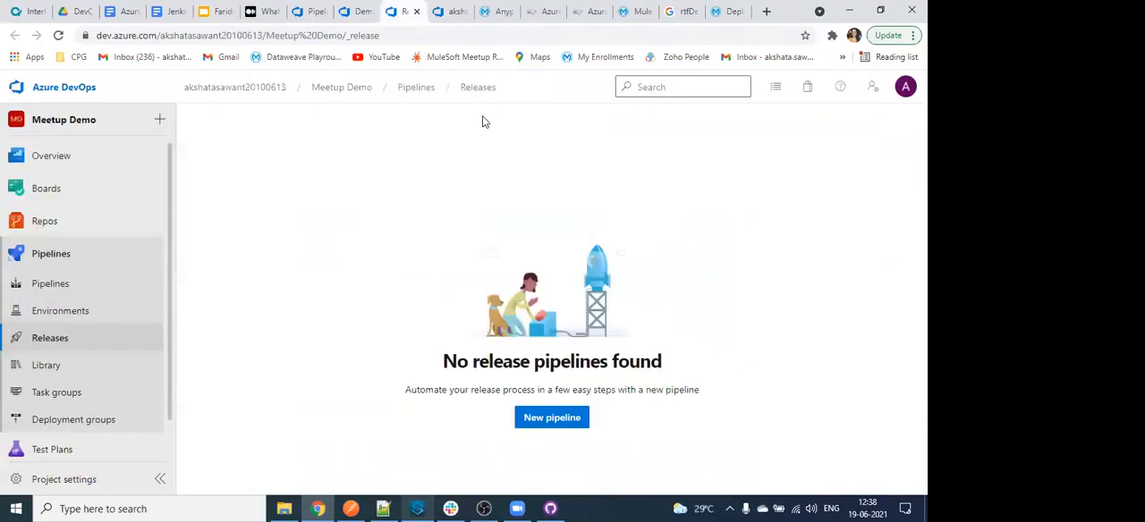
{"action": "left_click", "coordinate": [559, 417]}
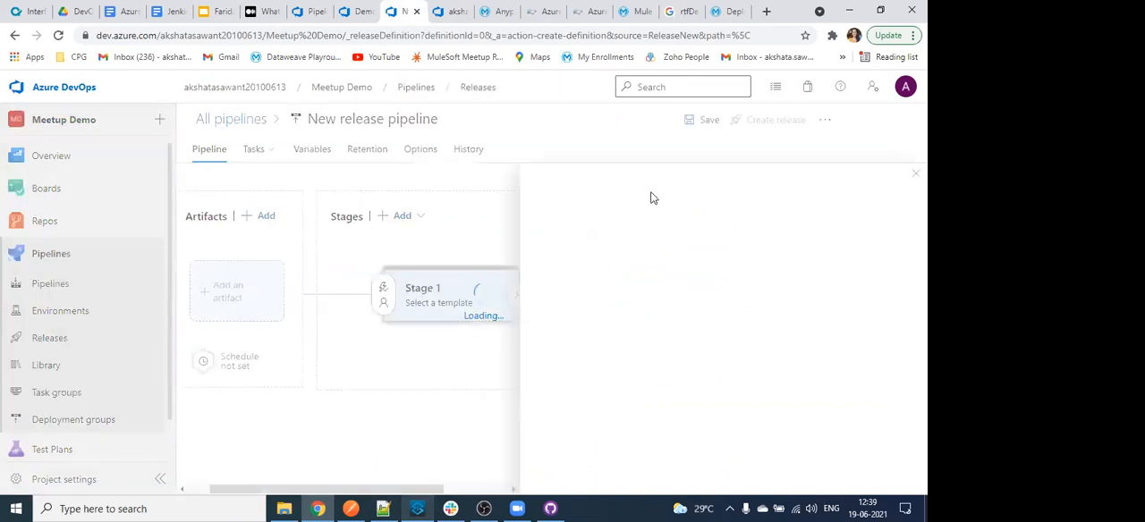
{"action": "left_click", "coordinate": [908, 84]}
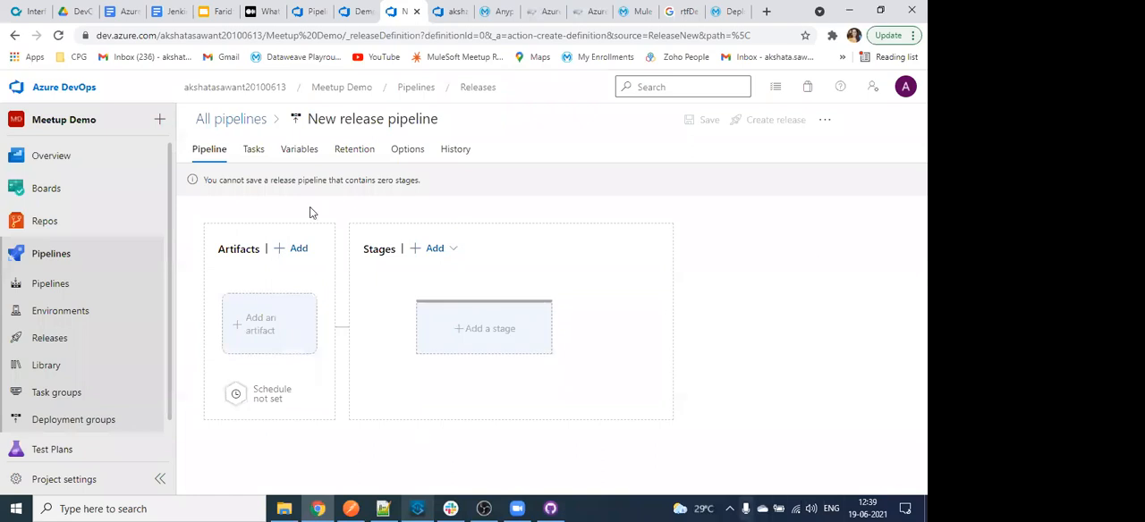
- Start adding an artifact, expand the full list of source types, and choose the Demo Meetup build pipeline as the source
{"action": "left_click", "coordinate": [290, 253]}
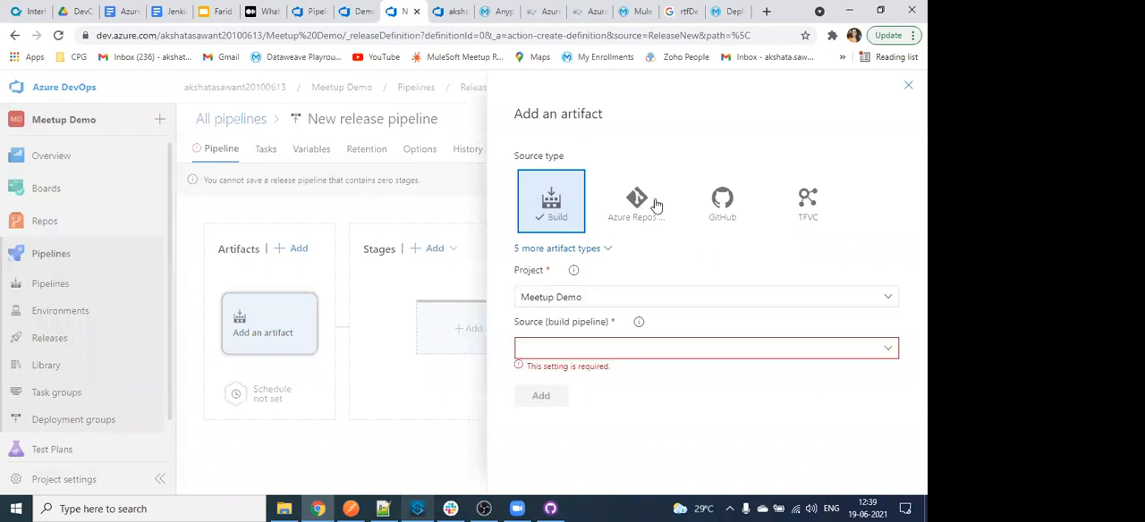
{"action": "left_click", "coordinate": [593, 249]}
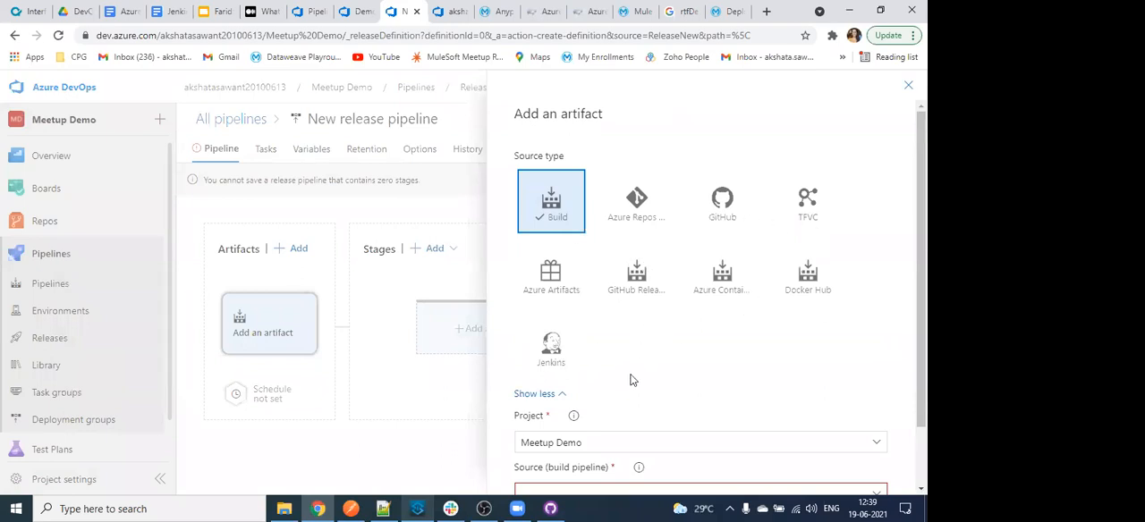
{"action": "scroll", "coordinate": [631, 371], "scroll_direction": "down", "scroll_amount": 1}
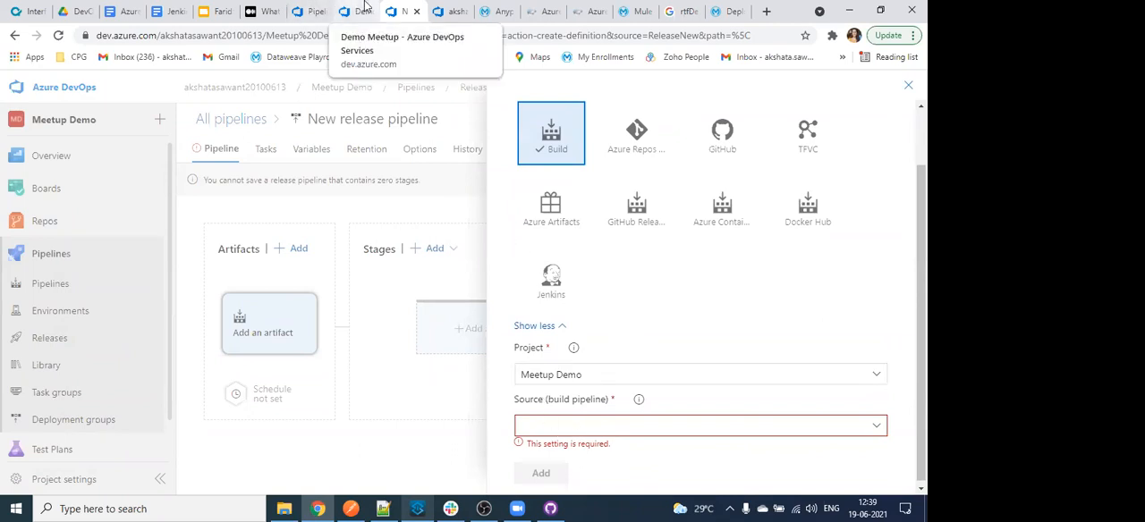
{"action": "left_click", "coordinate": [364, 11]}
{"action": "left_click", "coordinate": [404, 11]}
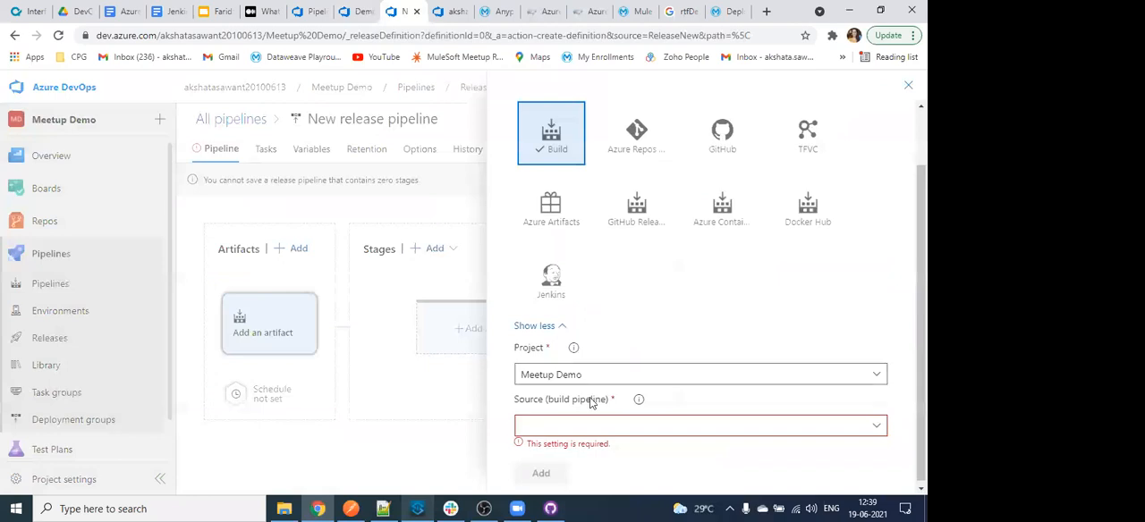
{"action": "scroll", "coordinate": [712, 286], "scroll_direction": "down", "scroll_amount": 1}
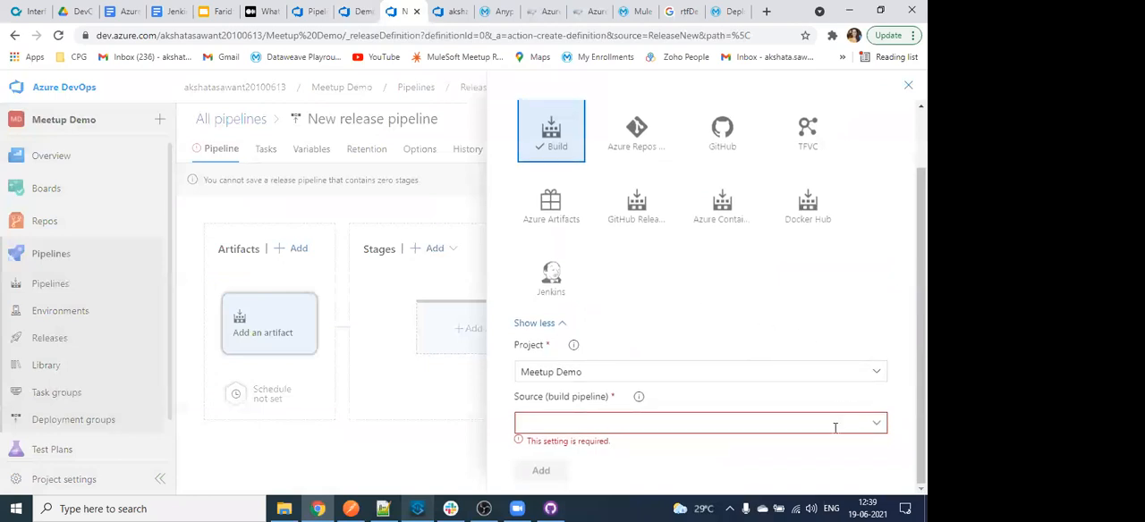
{"action": "left_click", "coordinate": [662, 417]}
{"action": "left_click", "coordinate": [639, 362]}
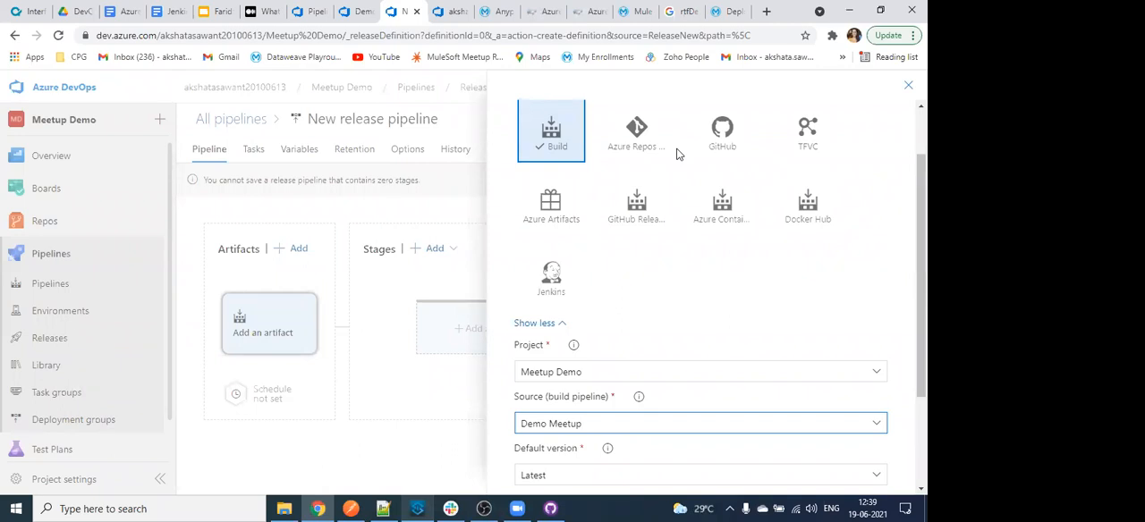
- Try Azure Repos as the artifact source type with the Meetup Demo project, the Meetup Demo repository and the master default branch
{"action": "left_click", "coordinate": [633, 135]}
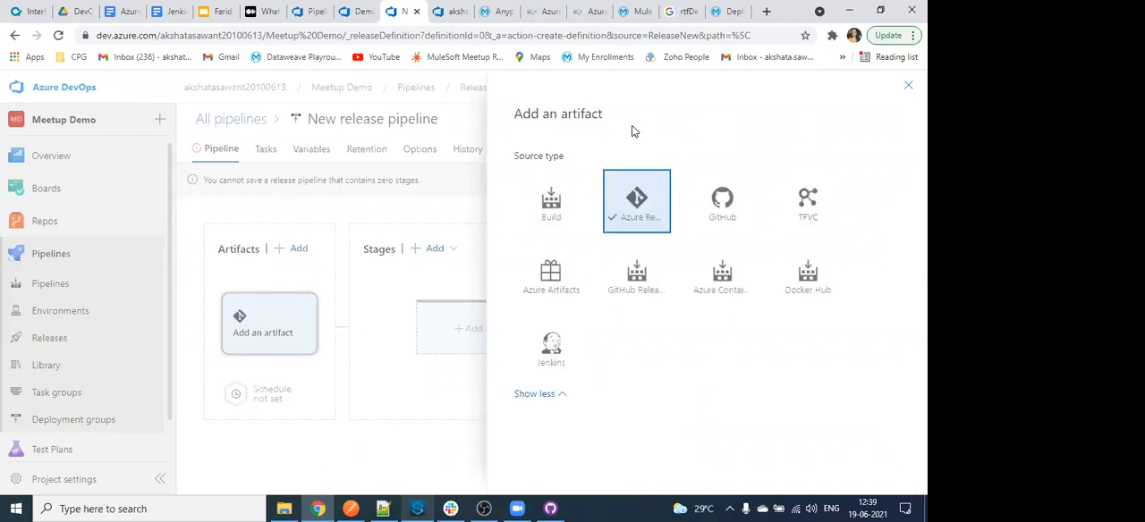
{"action": "scroll", "coordinate": [857, 273], "scroll_direction": "down", "scroll_amount": 1}
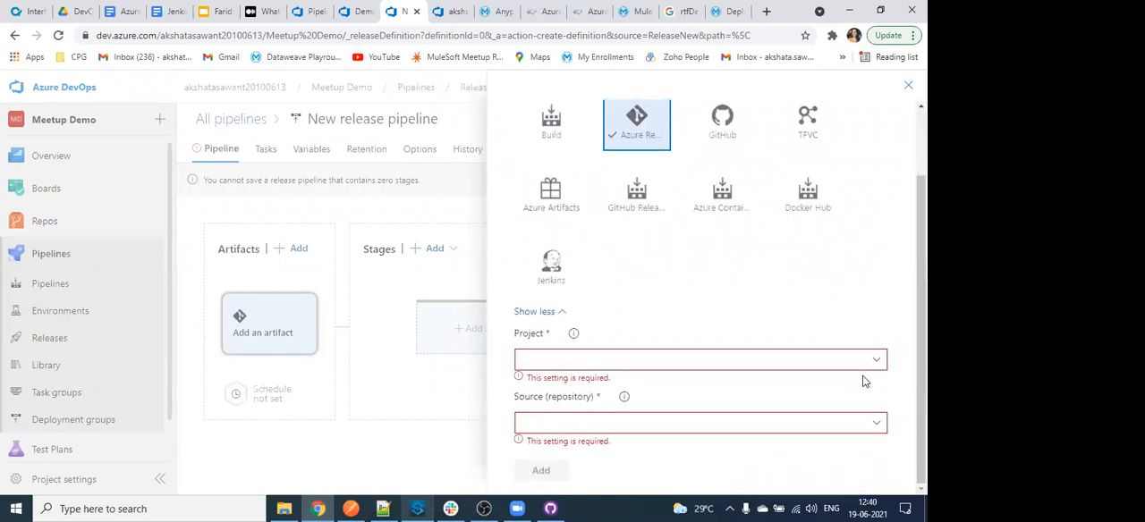
{"action": "left_click", "coordinate": [872, 362]}
{"action": "left_click", "coordinate": [833, 382]}
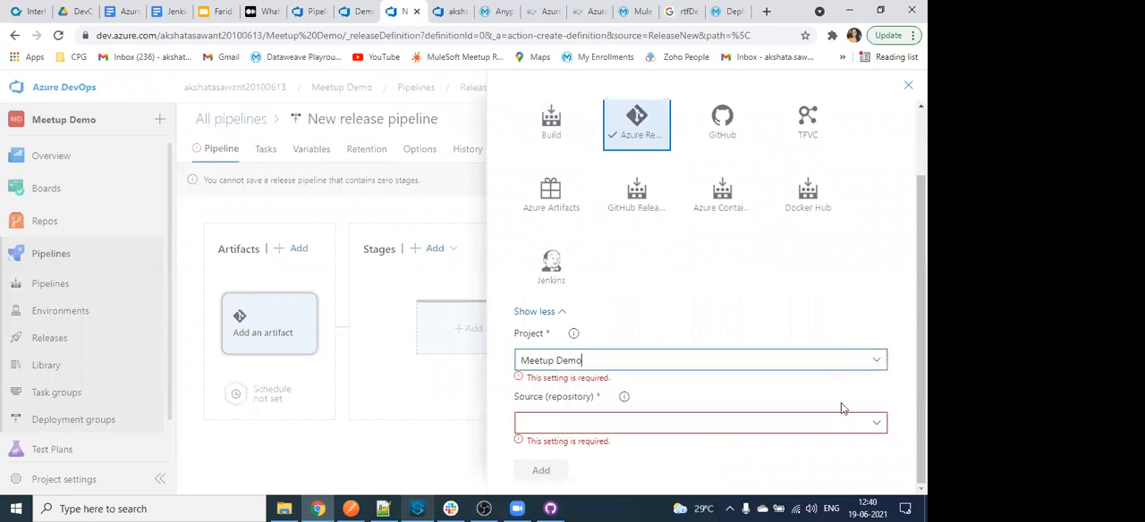
{"action": "left_click", "coordinate": [881, 422]}
{"action": "left_click", "coordinate": [870, 445]}
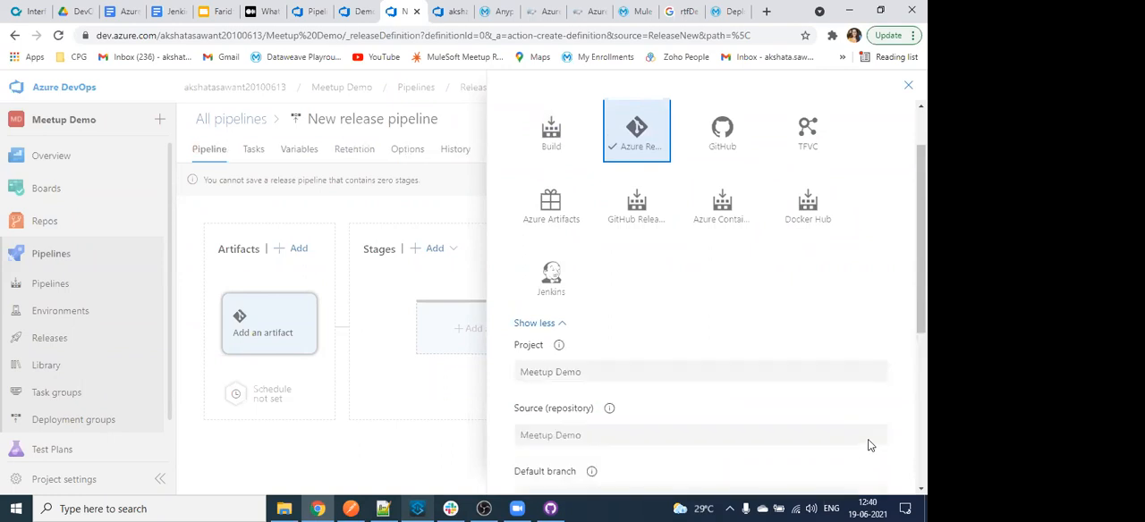
{"action": "scroll", "coordinate": [715, 350], "scroll_direction": "down", "scroll_amount": 1}
{"action": "scroll", "coordinate": [714, 351], "scroll_direction": "down", "scroll_amount": 2}
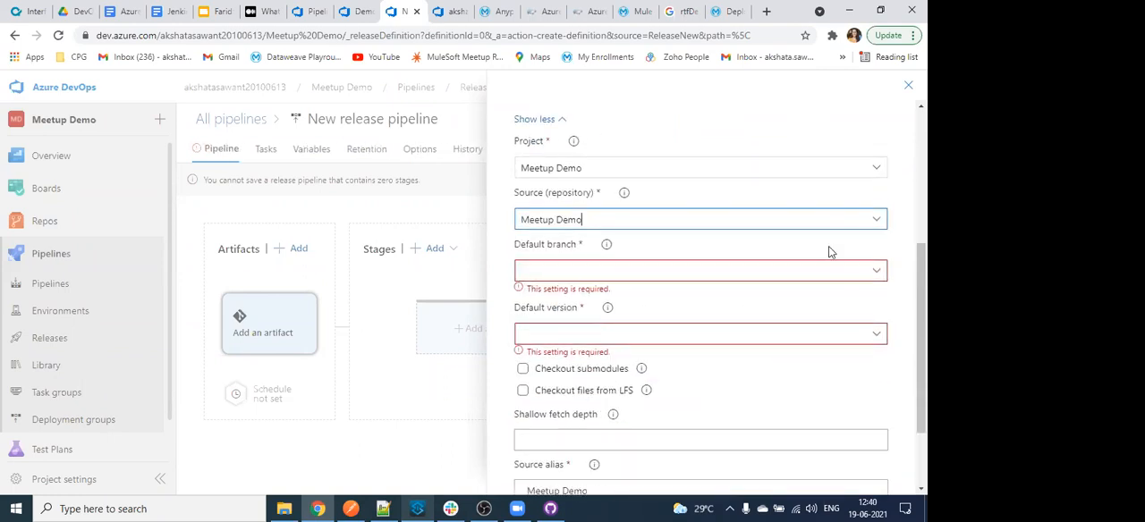
{"action": "left_click", "coordinate": [881, 269]}
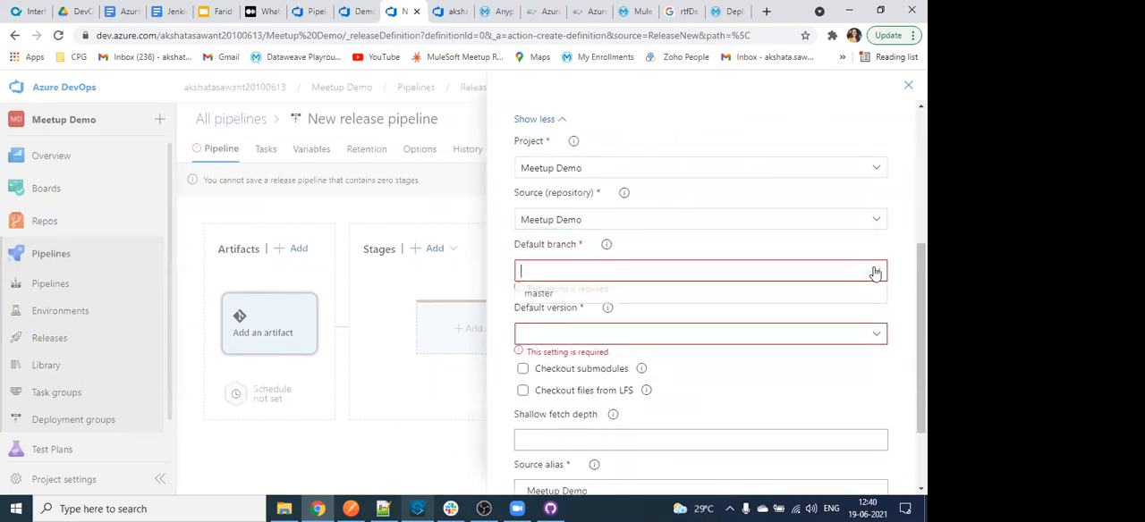
{"action": "left_click", "coordinate": [865, 292]}
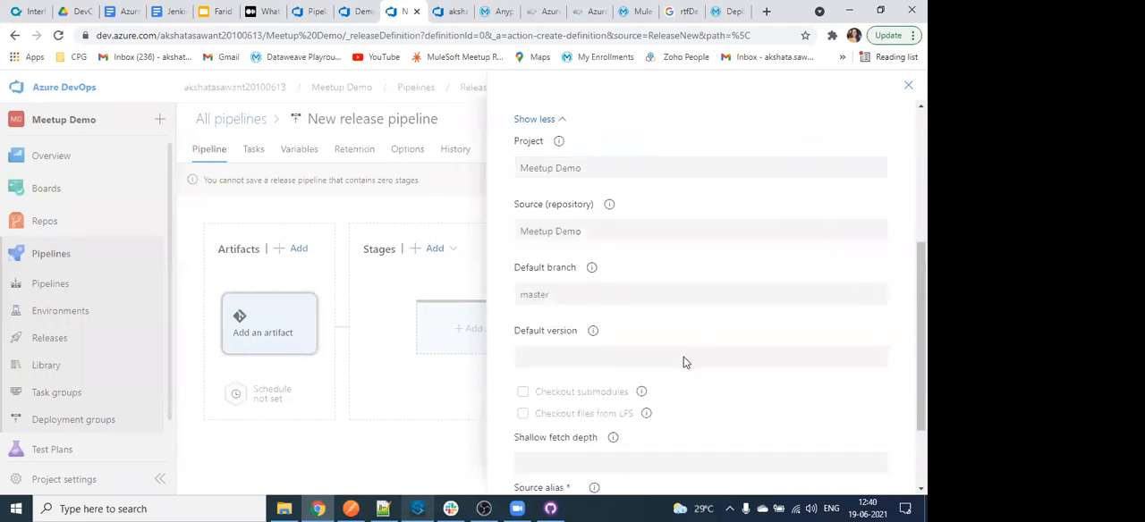
- Add a Build artifact from the Meetup Demo project's Demo Meetup pipeline, with default version Latest and source alias _Demo Meetup
{"action": "scroll", "coordinate": [702, 269], "scroll_direction": "up", "scroll_amount": 3}
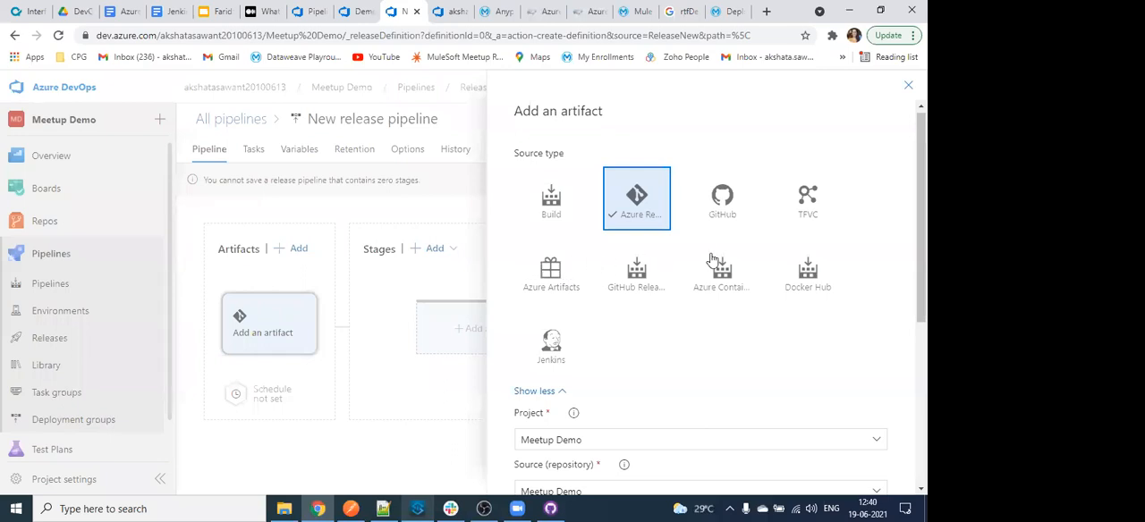
{"action": "left_click", "coordinate": [559, 280]}
{"action": "left_click", "coordinate": [559, 200]}
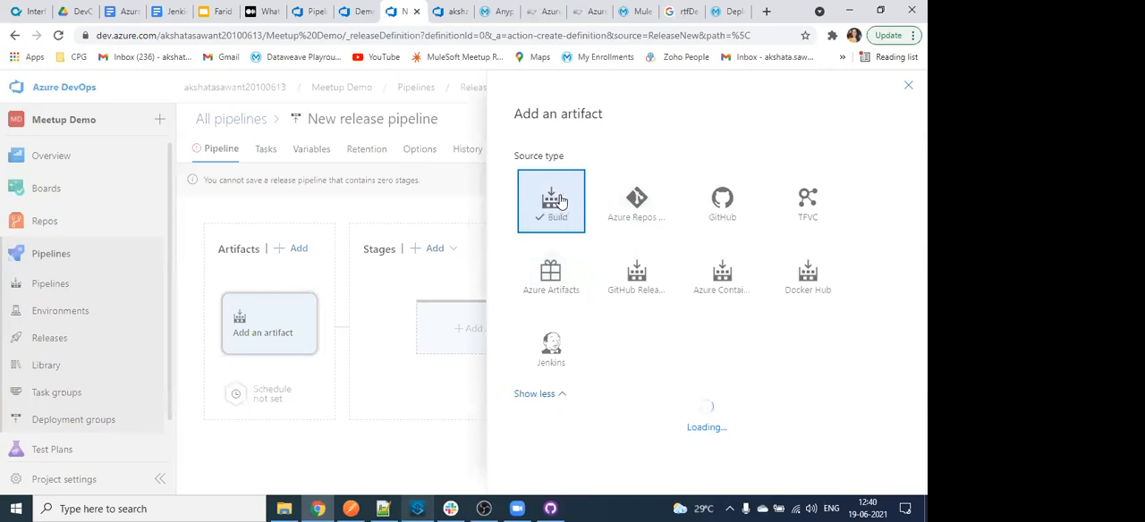
{"action": "scroll", "coordinate": [612, 327], "scroll_direction": "down", "scroll_amount": 1}
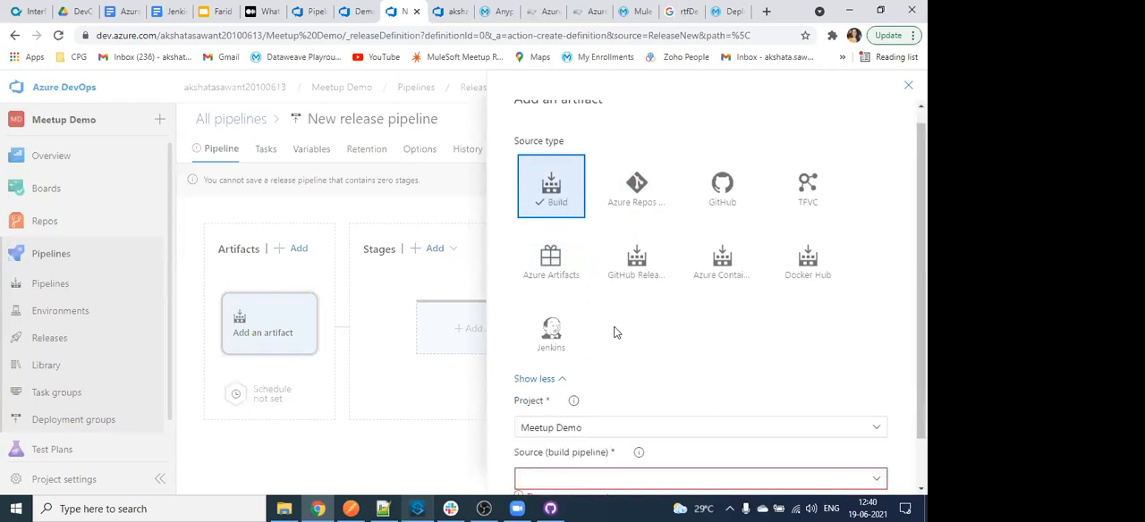
{"action": "left_click", "coordinate": [875, 424]}
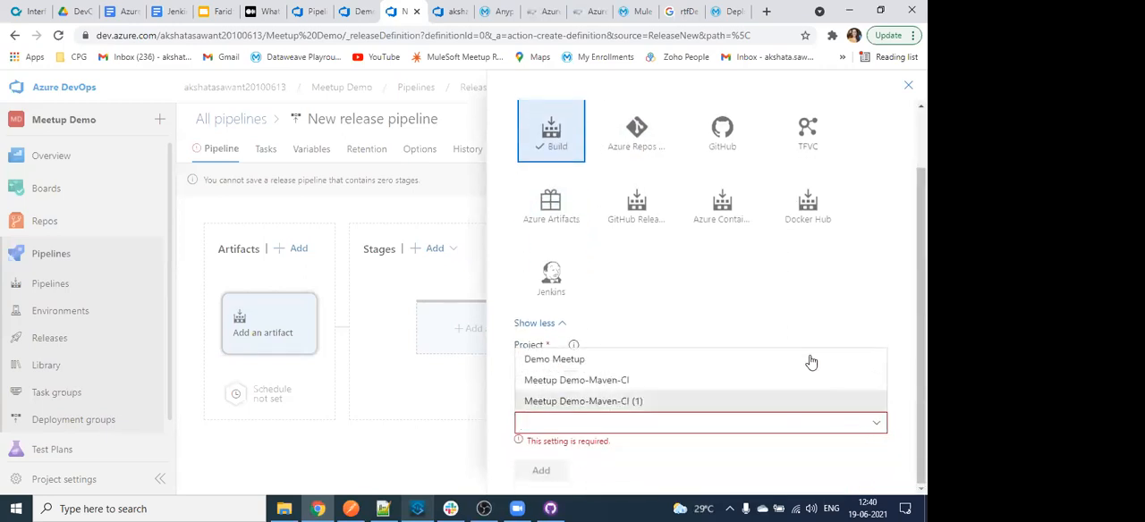
{"action": "left_click", "coordinate": [809, 359]}
{"action": "scroll", "coordinate": [800, 371], "scroll_direction": "down", "scroll_amount": 2}
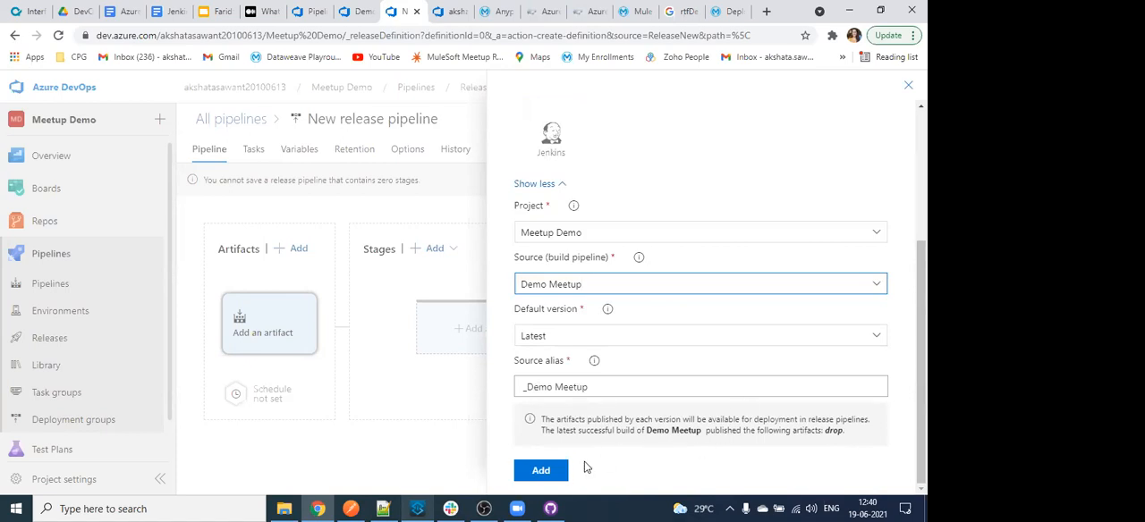
{"action": "left_click", "coordinate": [541, 471]}
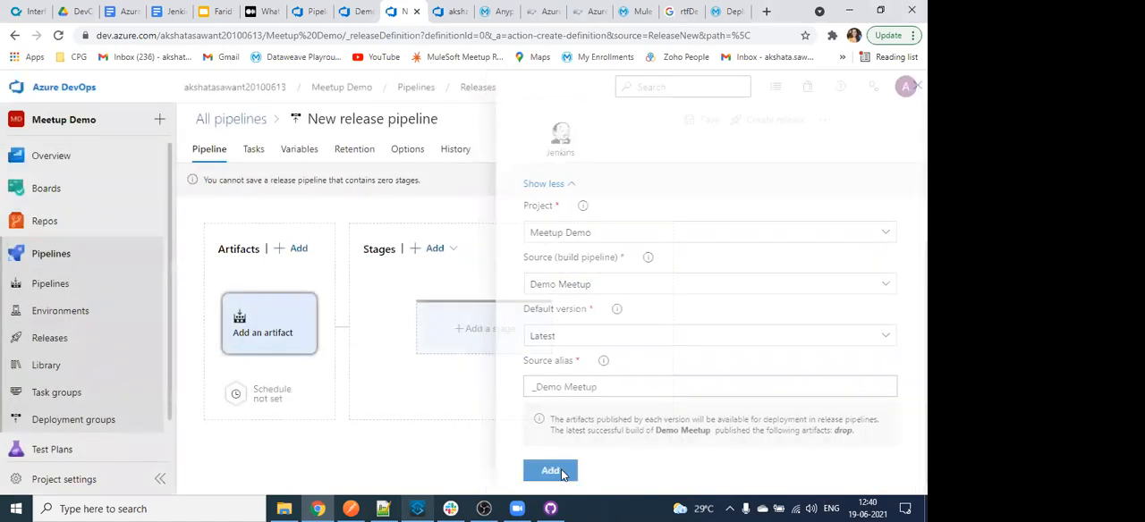
- Enable the scheduled release trigger for Monday through Friday at 3:00 UTC, only when the source or pipeline has changed
{"action": "left_click", "coordinate": [236, 395]}
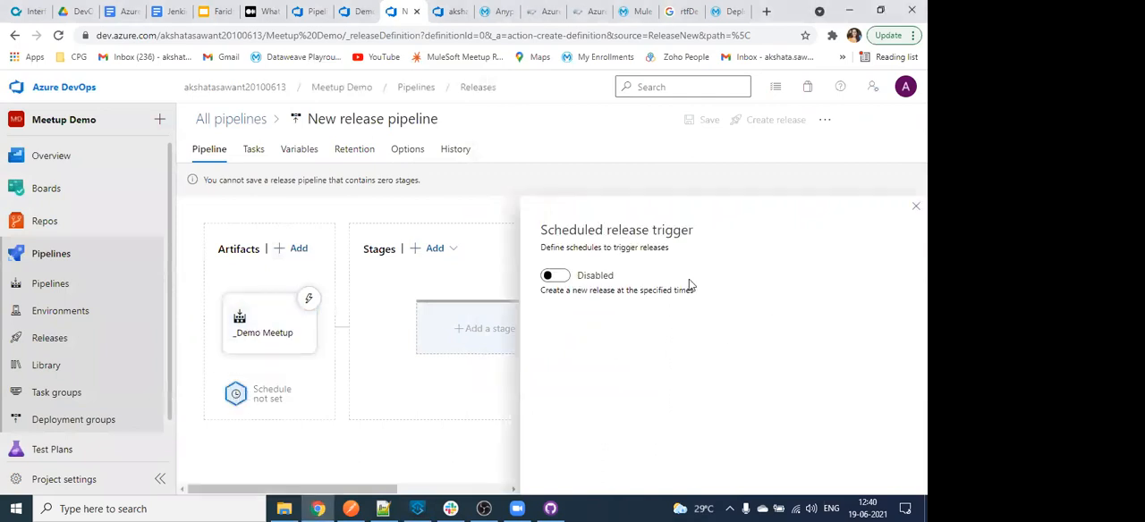
{"action": "left_click", "coordinate": [566, 276]}
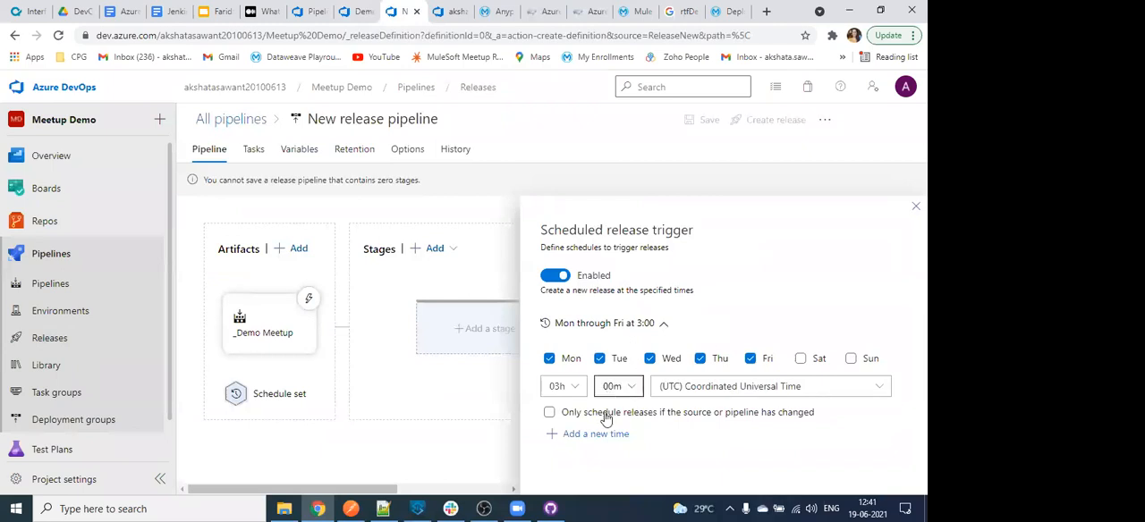
{"action": "left_click", "coordinate": [552, 276]}
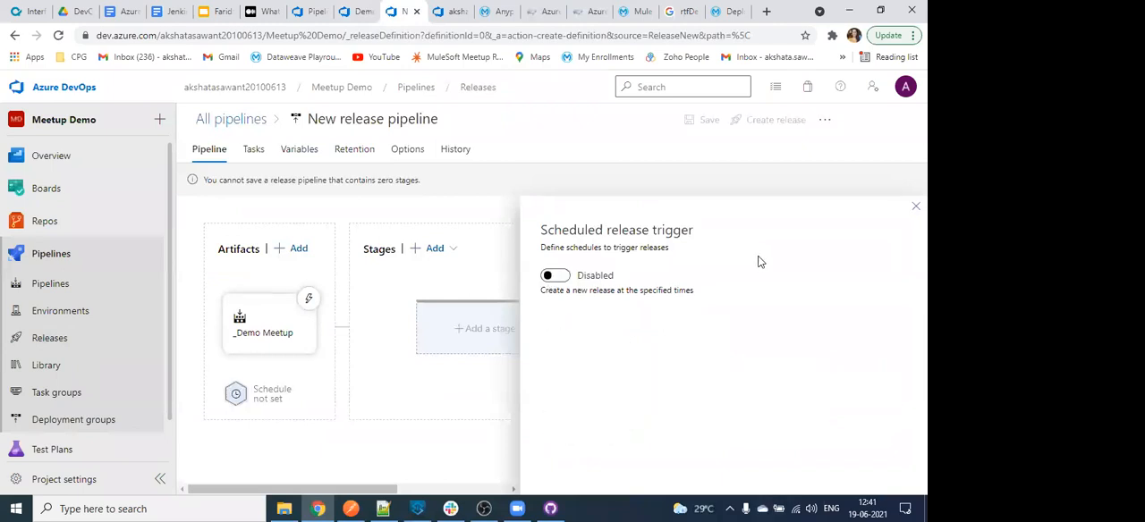
{"action": "left_click", "coordinate": [552, 275]}
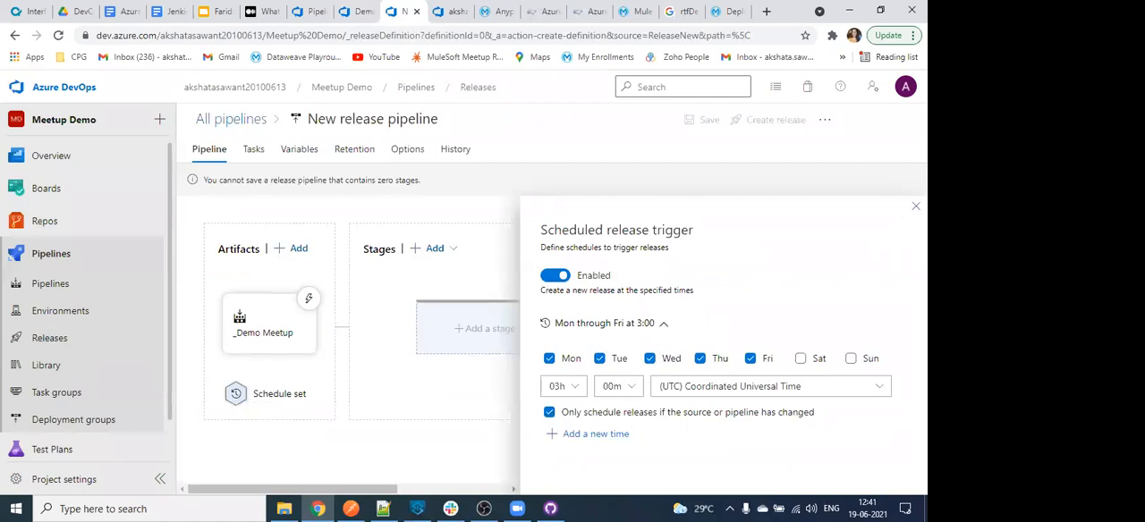
{"action": "left_click", "coordinate": [915, 206]}
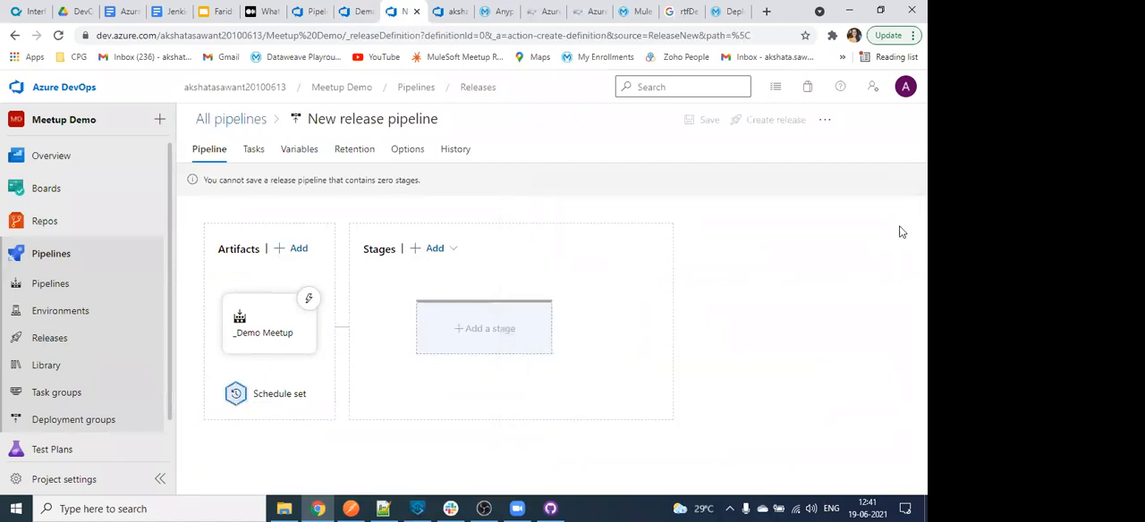
- Add a stage to the release pipeline, search its templates for "mav", and browse the template list
{"action": "left_click", "coordinate": [483, 351]}
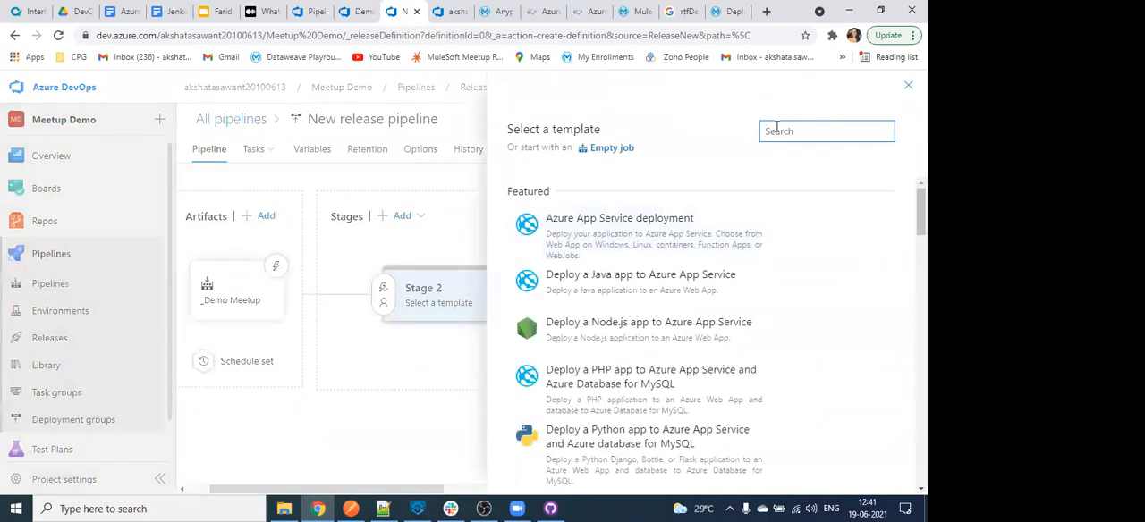
{"action": "type", "text": "mav"}
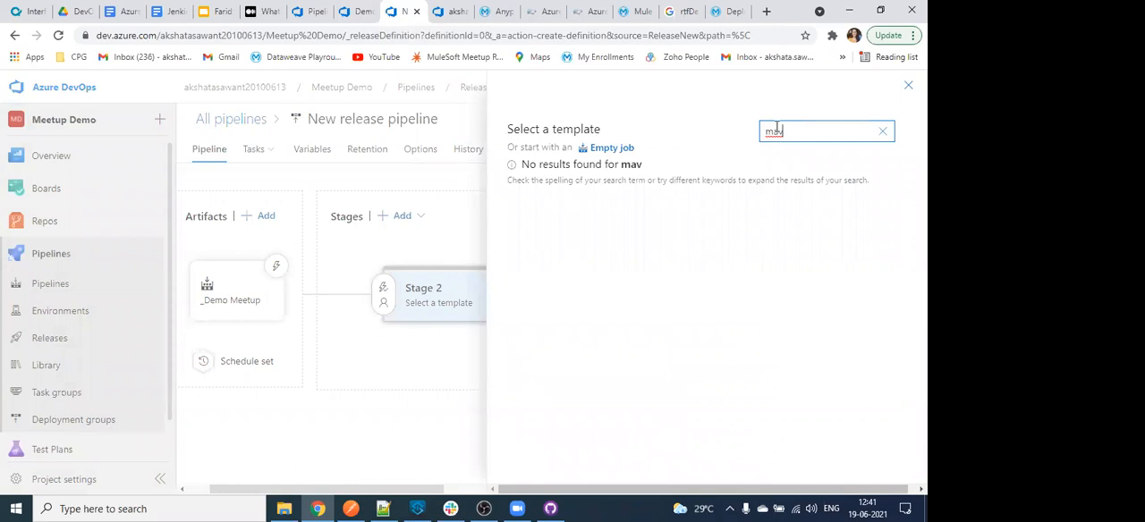
{"action": "key", "text": "BackSpace"}
{"action": "key", "text": "BackSpace"}
{"action": "key", "text": "BackSpace"}
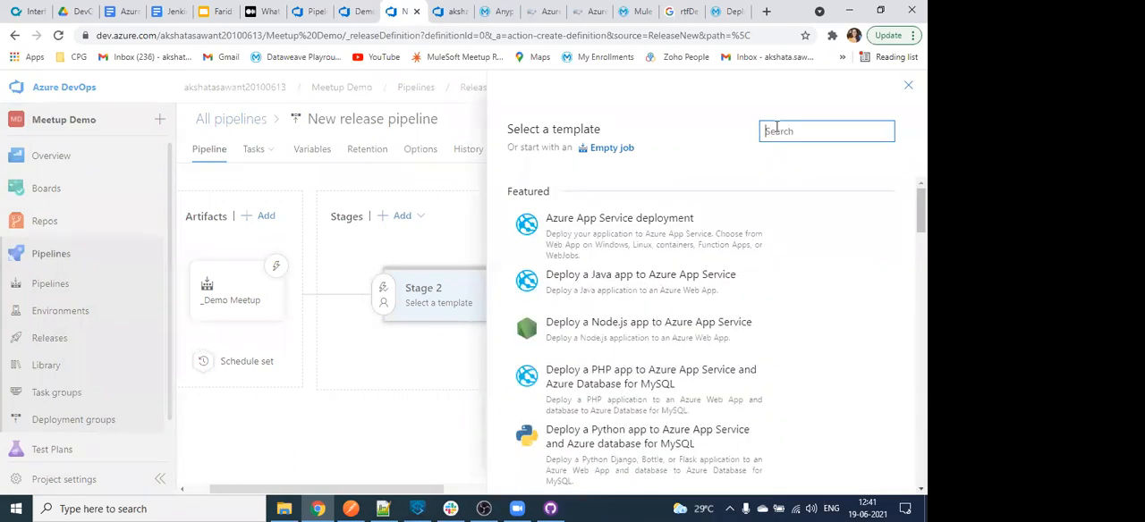
{"action": "scroll", "coordinate": [708, 449], "scroll_direction": "down", "scroll_amount": 2}
{"action": "scroll", "coordinate": [716, 358], "scroll_direction": "down", "scroll_amount": 5}
{"action": "left_click", "coordinate": [818, 125]}
{"action": "type", "text": "ma"}
{"action": "key", "text": "BackSpace"}
{"action": "key", "text": "BackSpace"}
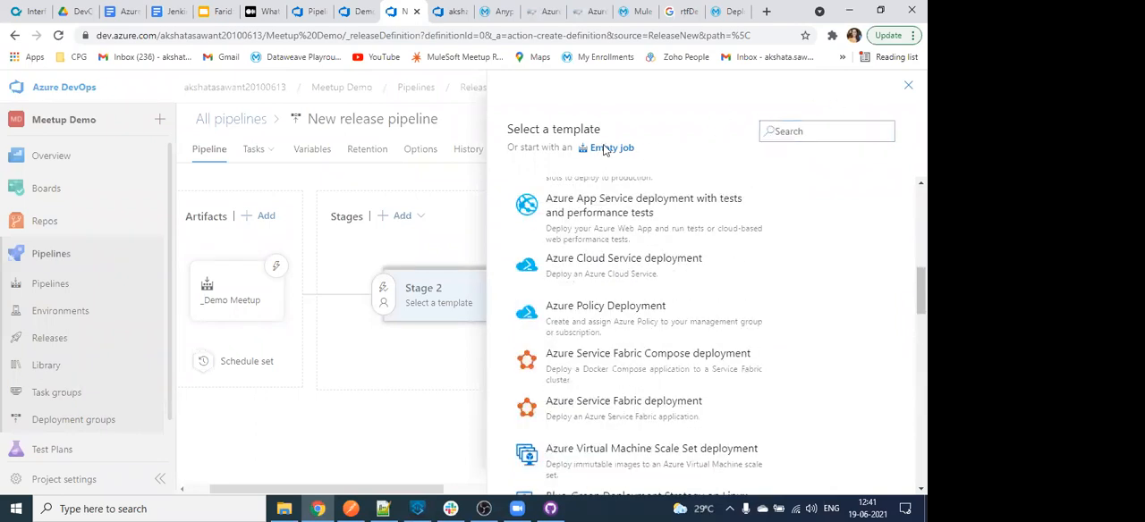
- Base the new stage on an Empty job and name it Dev
{"action": "left_click", "coordinate": [611, 147]}
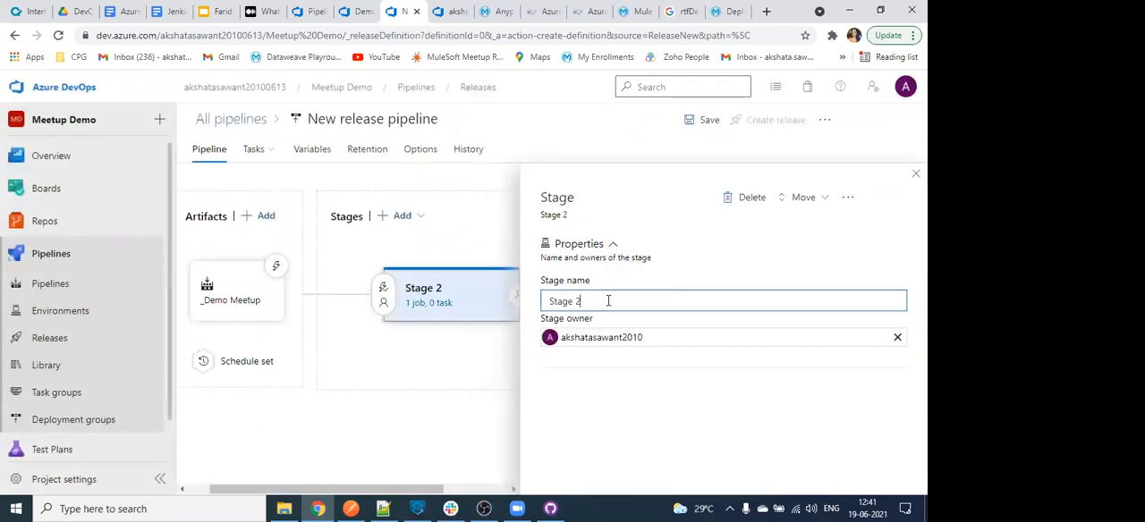
{"action": "key", "text": "ctrl+a"}
{"action": "key", "text": "BackSpace"}
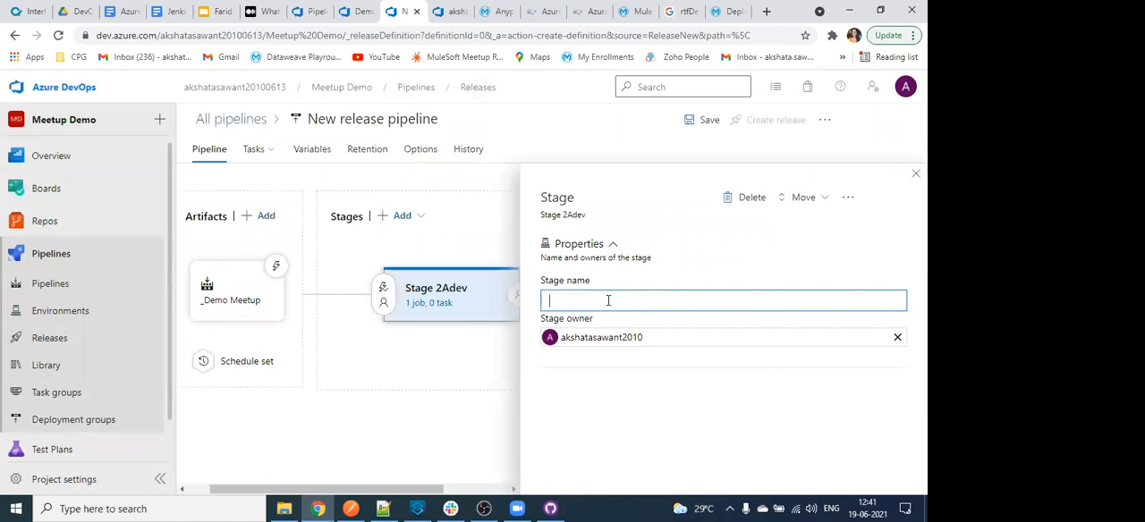
{"action": "type", "text": "Dev"}
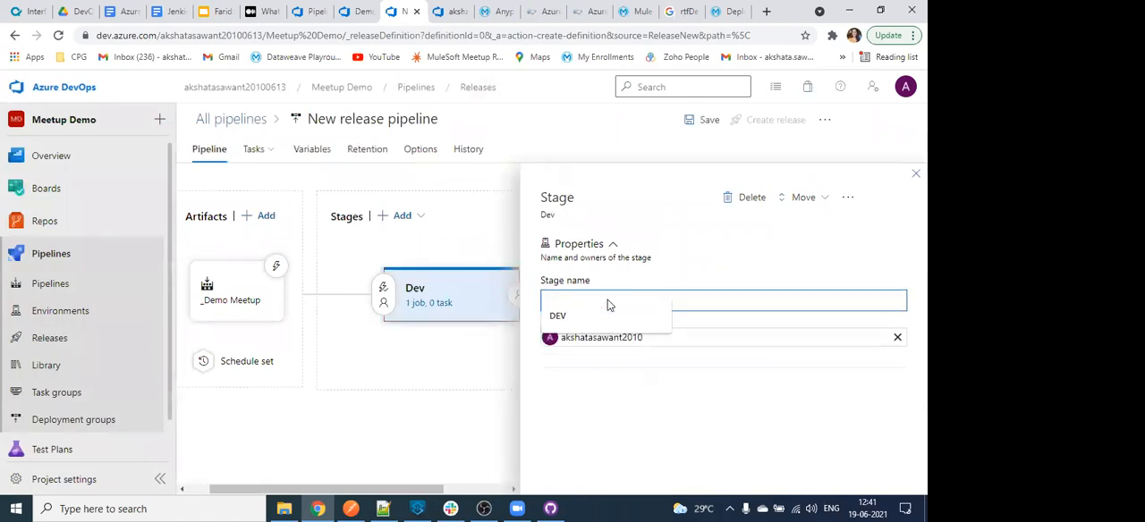
{"action": "left_click", "coordinate": [621, 385]}
{"action": "left_click", "coordinate": [824, 197]}
{"action": "left_click", "coordinate": [916, 174]}
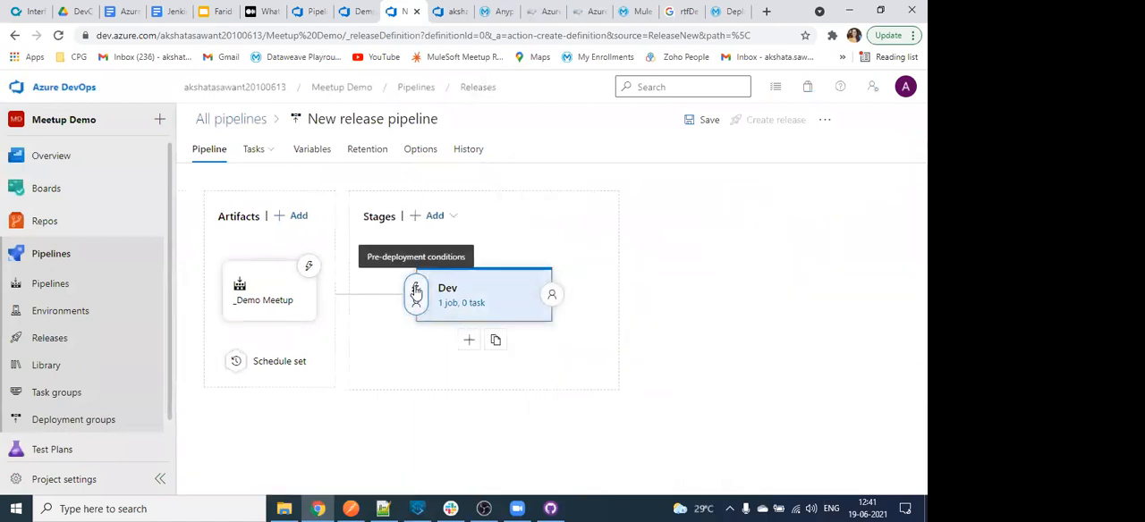
- Enable pre-deployment approvals for the Dev stage and add the project owner's account as approver
{"action": "left_click", "coordinate": [415, 291]}
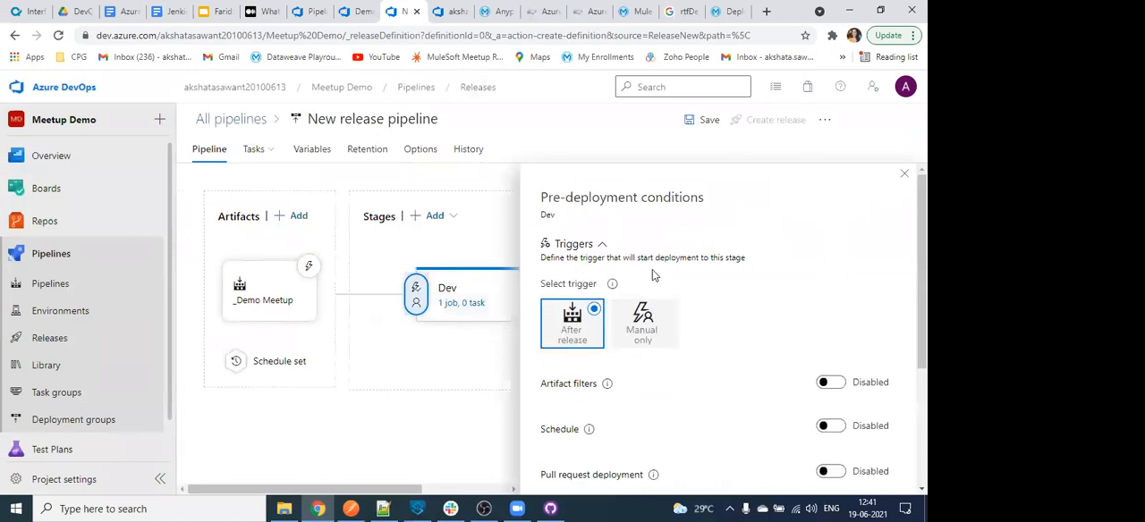
{"action": "scroll", "coordinate": [653, 275], "scroll_direction": "down", "scroll_amount": 3}
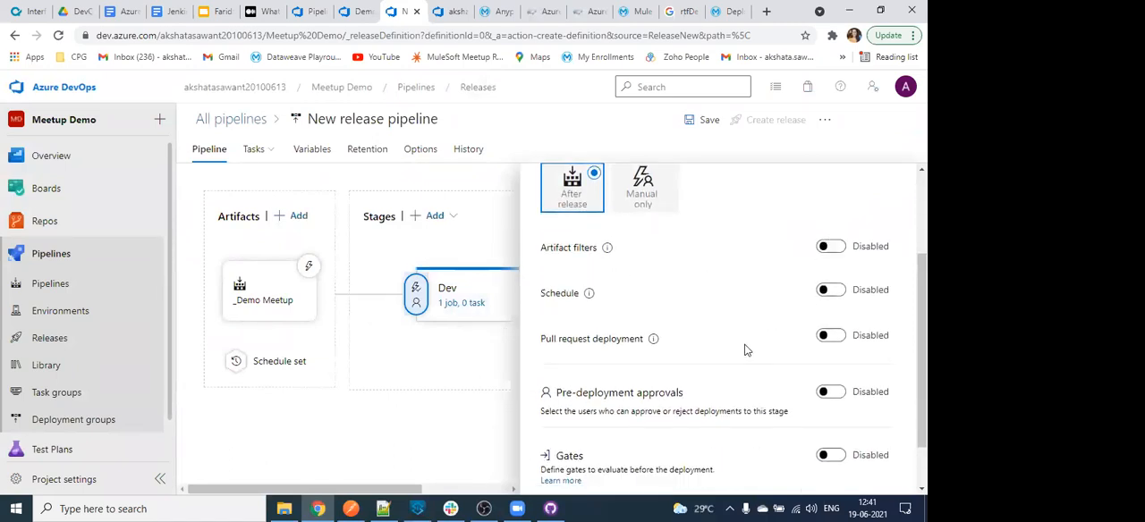
{"action": "scroll", "coordinate": [745, 348], "scroll_direction": "down", "scroll_amount": 1}
{"action": "left_click", "coordinate": [839, 331]}
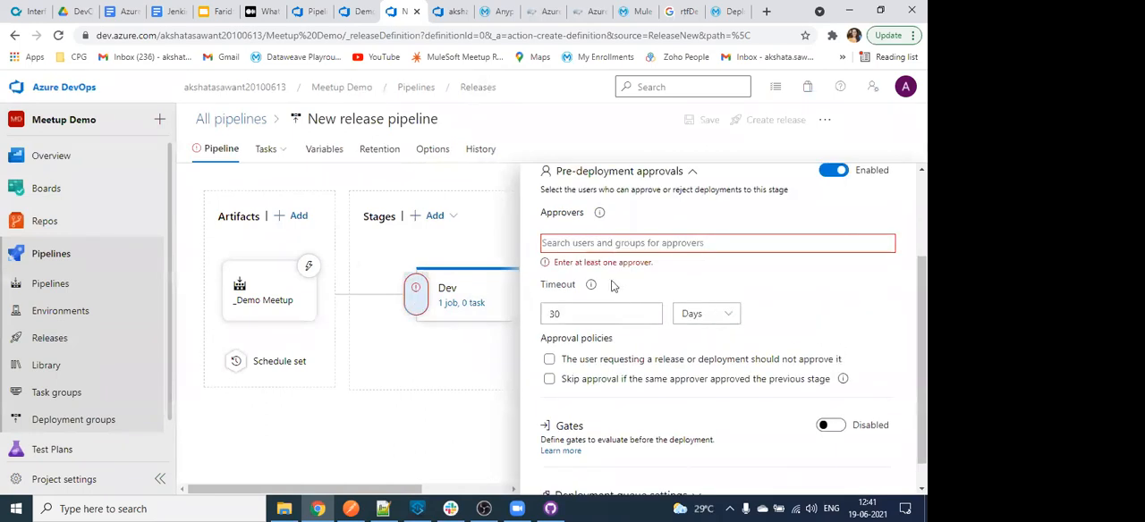
{"action": "left_click", "coordinate": [612, 249]}
{"action": "type", "text": "ak"}
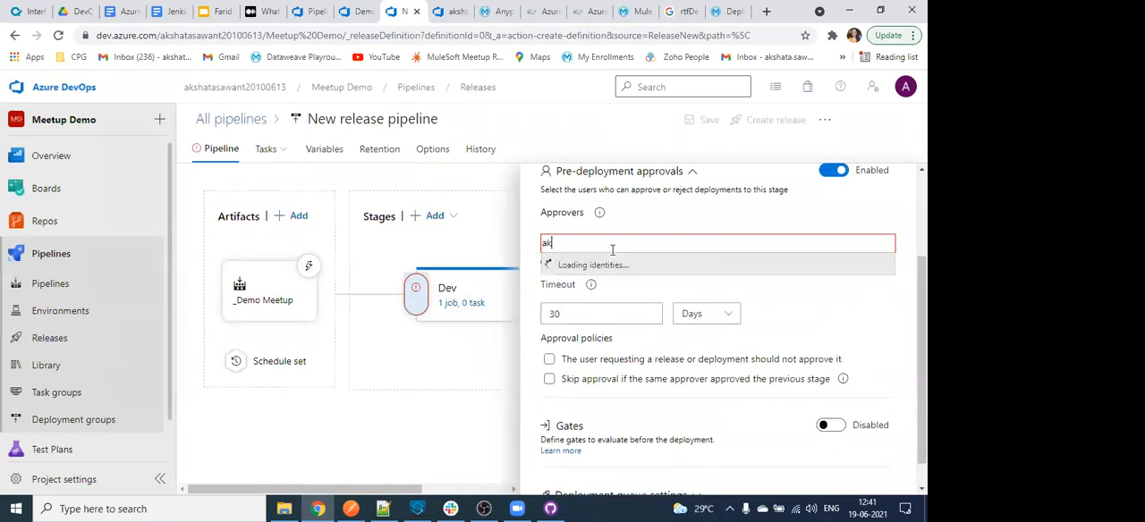
{"action": "left_click", "coordinate": [613, 260]}
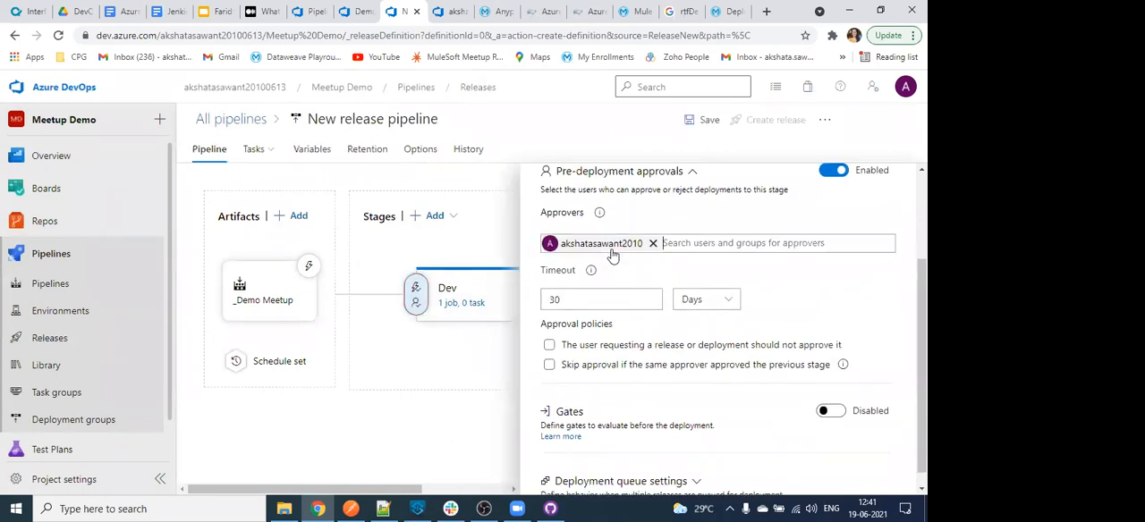
{"action": "type", "text": "g"}
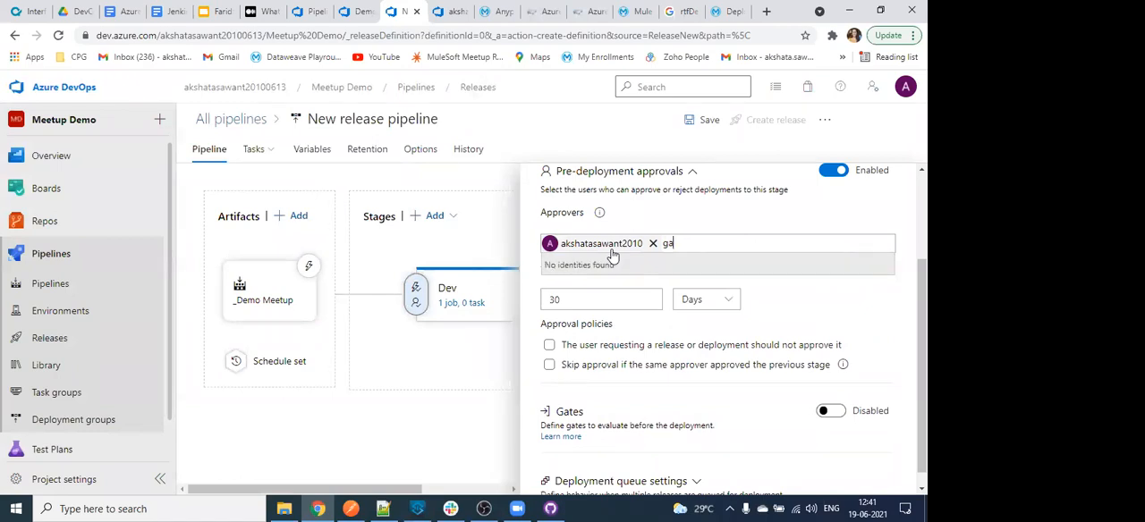
{"action": "key", "text": "BackSpace"}
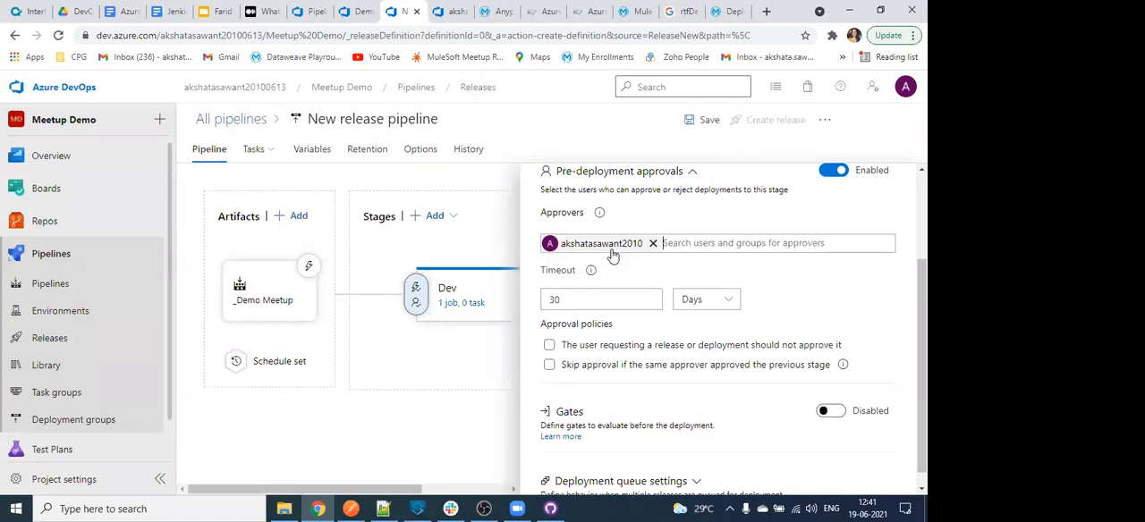
{"action": "type", "text": "a"}
{"action": "key", "text": "BackSpace"}
{"action": "type", "text": "a"}
{"action": "key", "text": "BackSpace"}
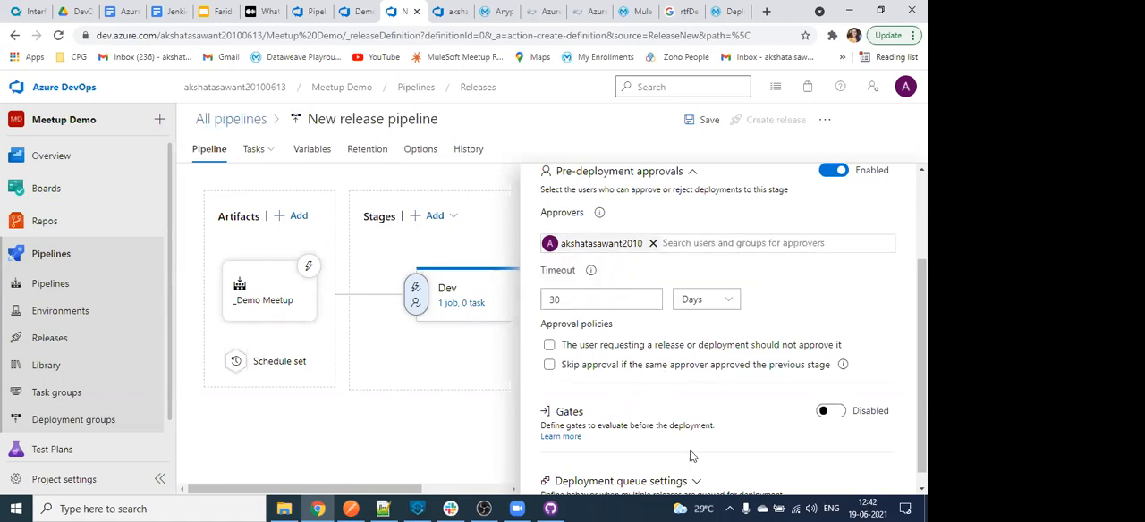
- Review the Dev stage's approval timeout and policies, deployment queue settings and trigger options, and close its pre-deployment conditions
{"action": "scroll", "coordinate": [692, 333], "scroll_direction": "up", "scroll_amount": 1}
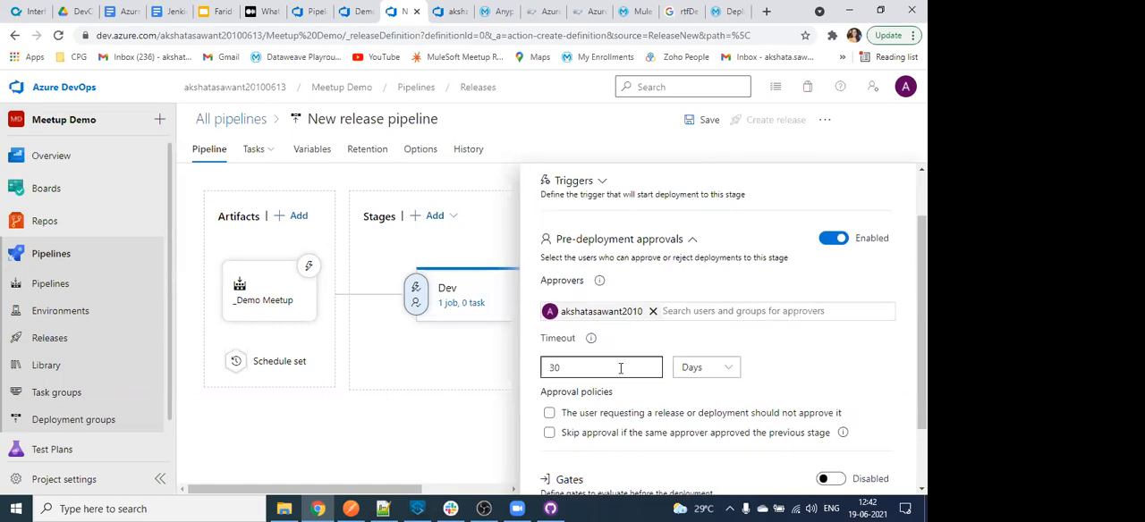
{"action": "scroll", "coordinate": [656, 434], "scroll_direction": "down", "scroll_amount": 1}
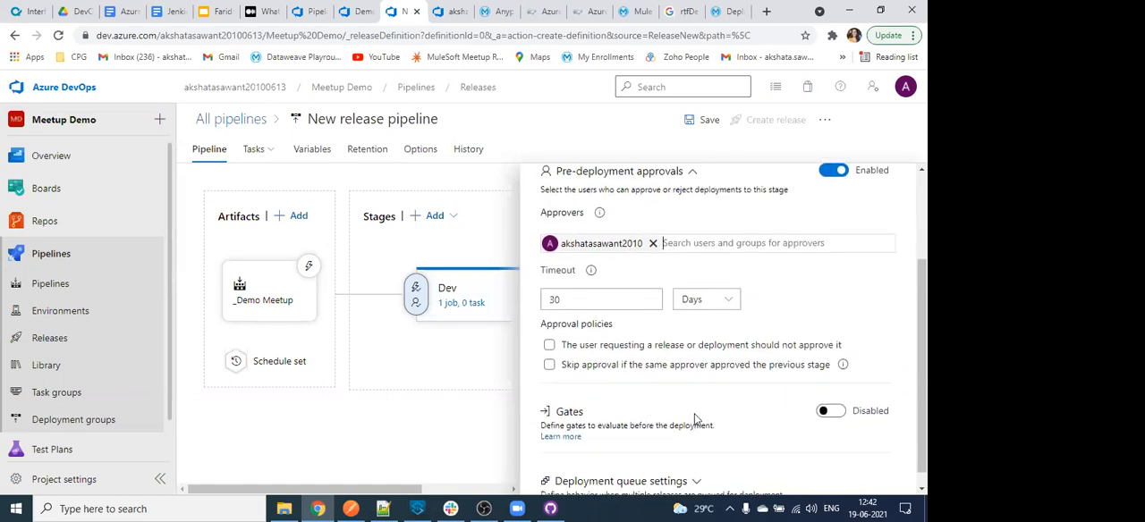
{"action": "scroll", "coordinate": [694, 434], "scroll_direction": "down", "scroll_amount": 1}
{"action": "left_click", "coordinate": [691, 465]}
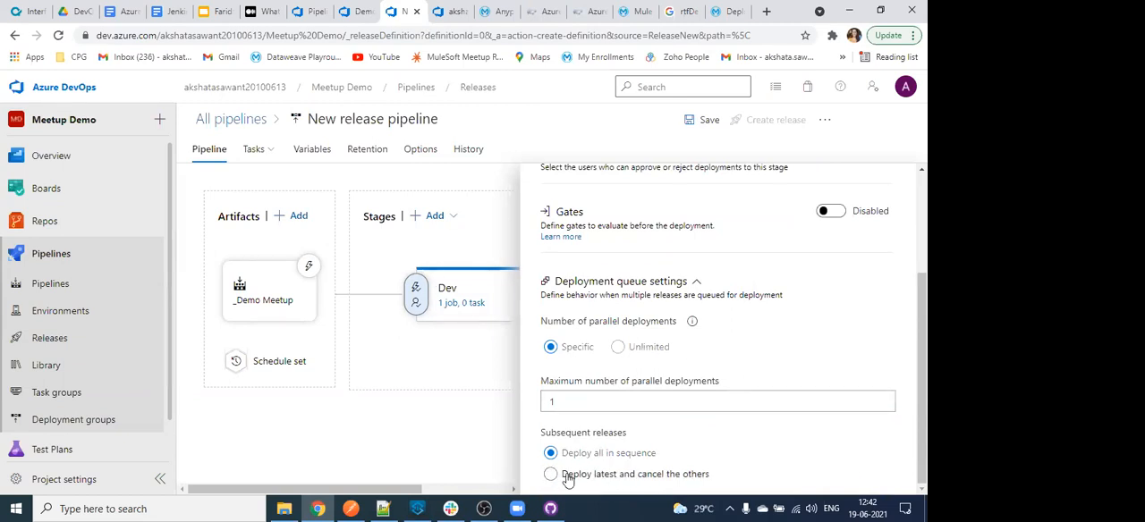
{"action": "scroll", "coordinate": [686, 421], "scroll_direction": "up", "scroll_amount": 2}
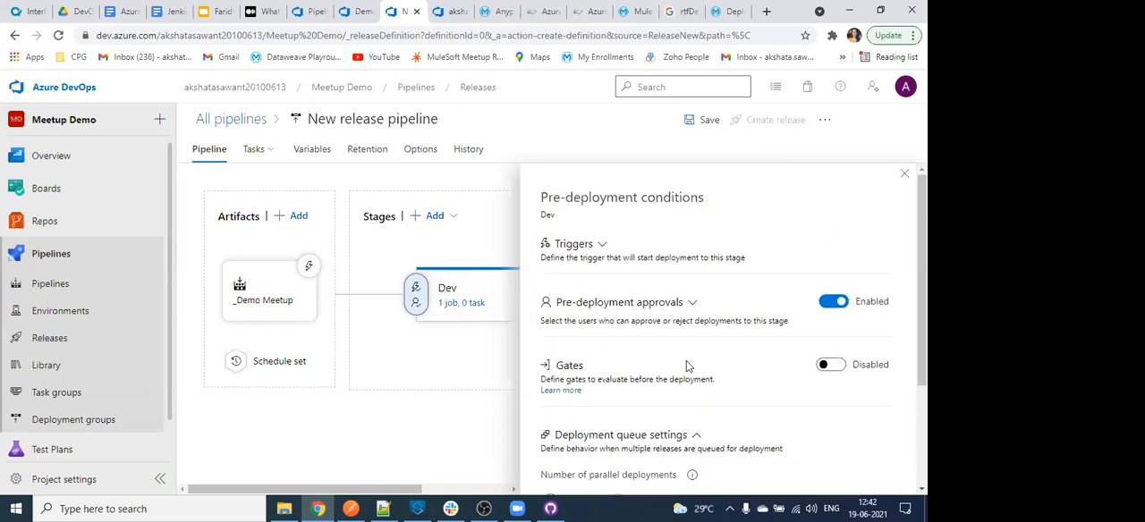
{"action": "left_click", "coordinate": [597, 246]}
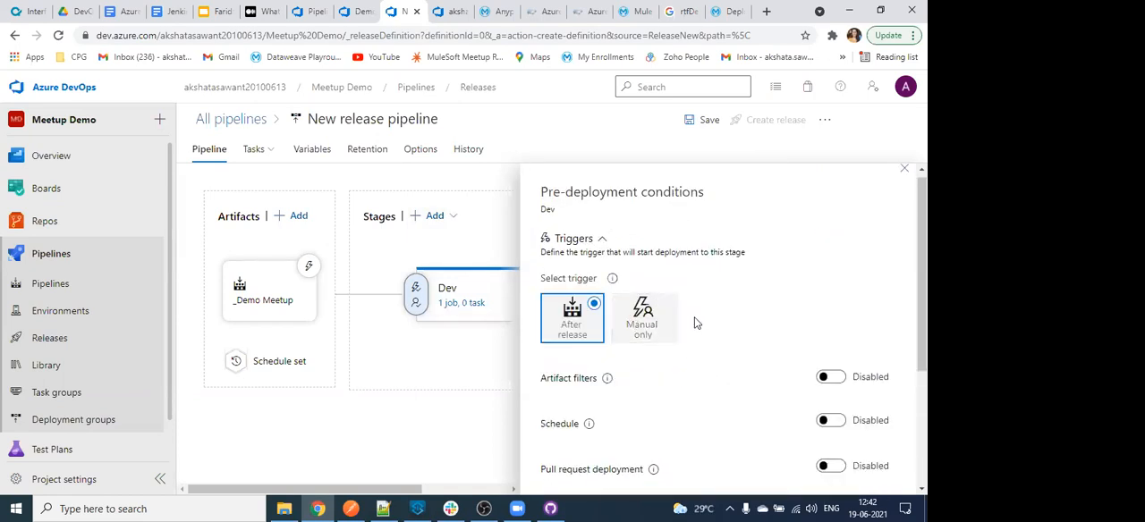
{"action": "scroll", "coordinate": [854, 318], "scroll_direction": "up", "scroll_amount": 1}
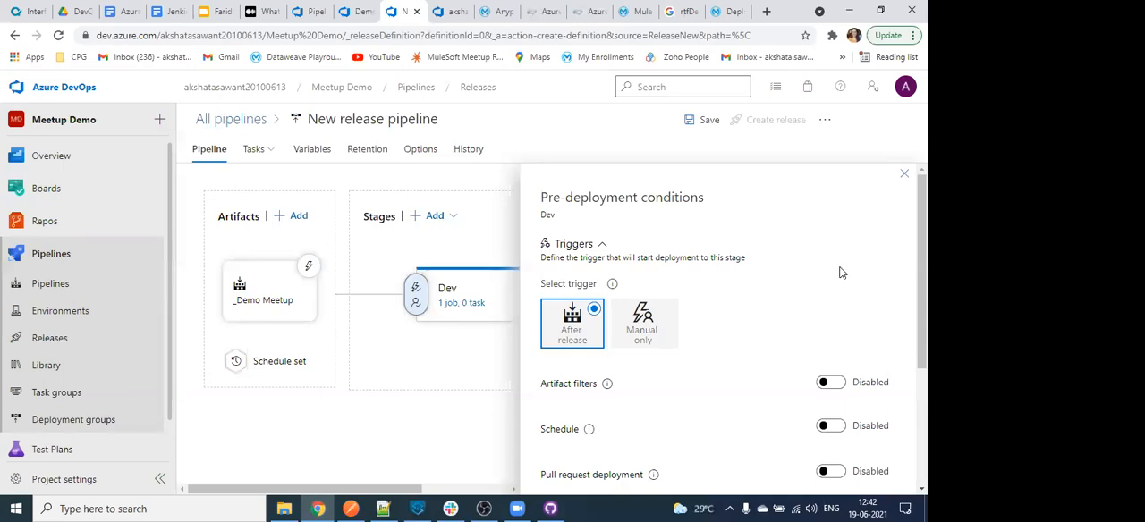
{"action": "scroll", "coordinate": [840, 272], "scroll_direction": "down", "scroll_amount": 2}
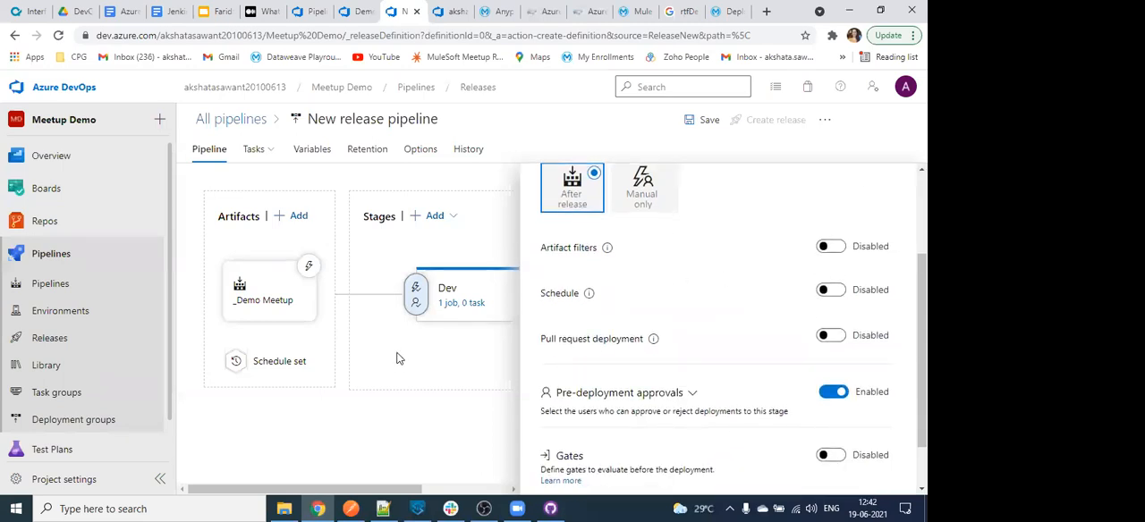
{"action": "scroll", "coordinate": [872, 202], "scroll_direction": "up", "scroll_amount": 2}
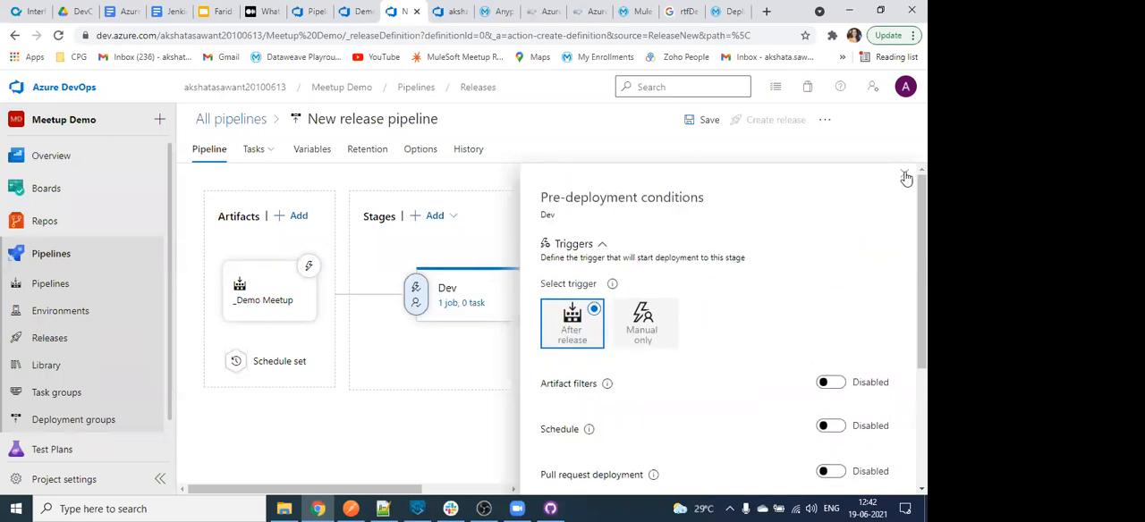
{"action": "left_click", "coordinate": [905, 175]}
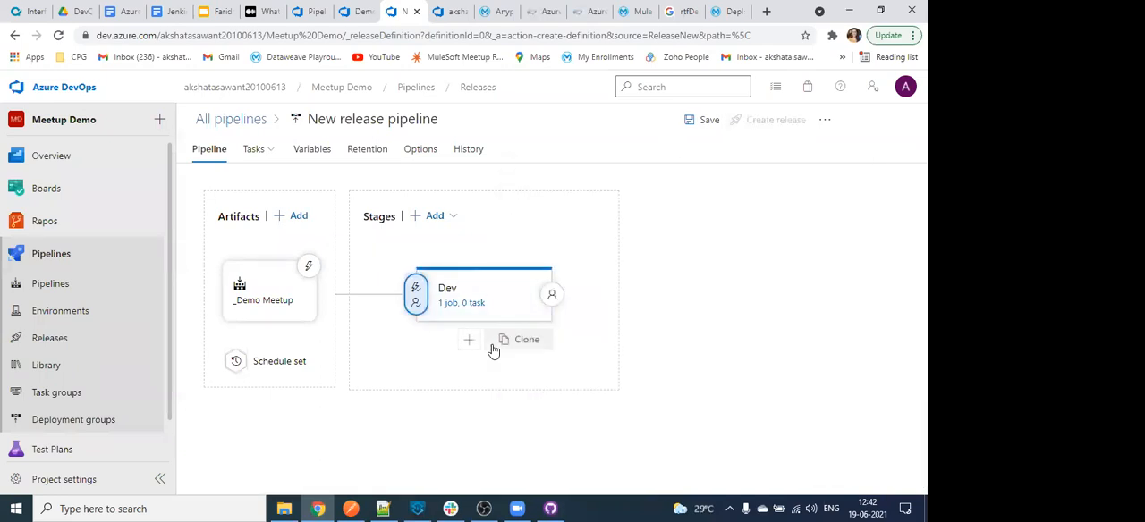
- Clone the Dev stage twice and delete the second copy, Copy of Dev (1)
{"action": "left_click", "coordinate": [504, 347]}
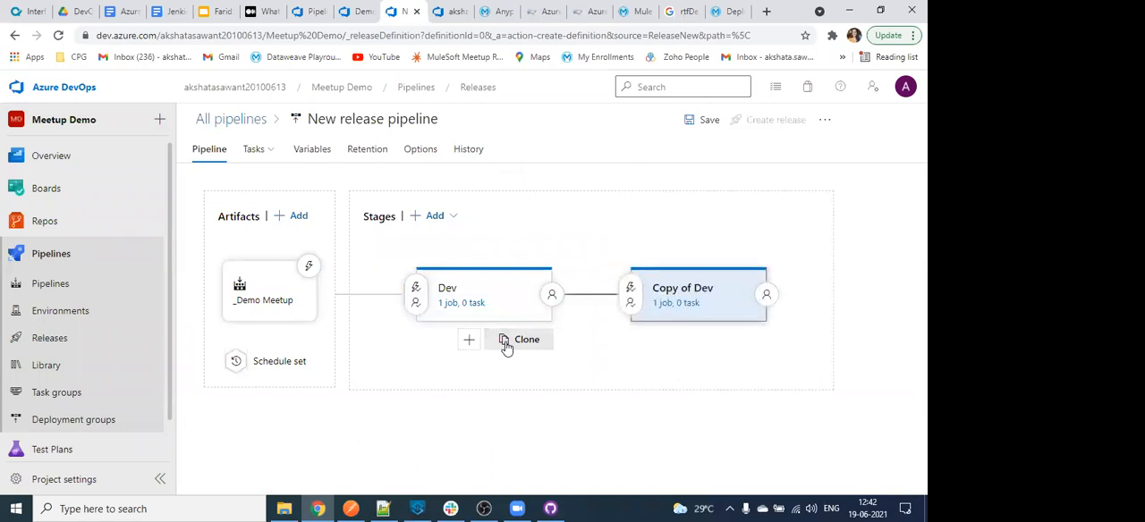
{"action": "left_click", "coordinate": [506, 347]}
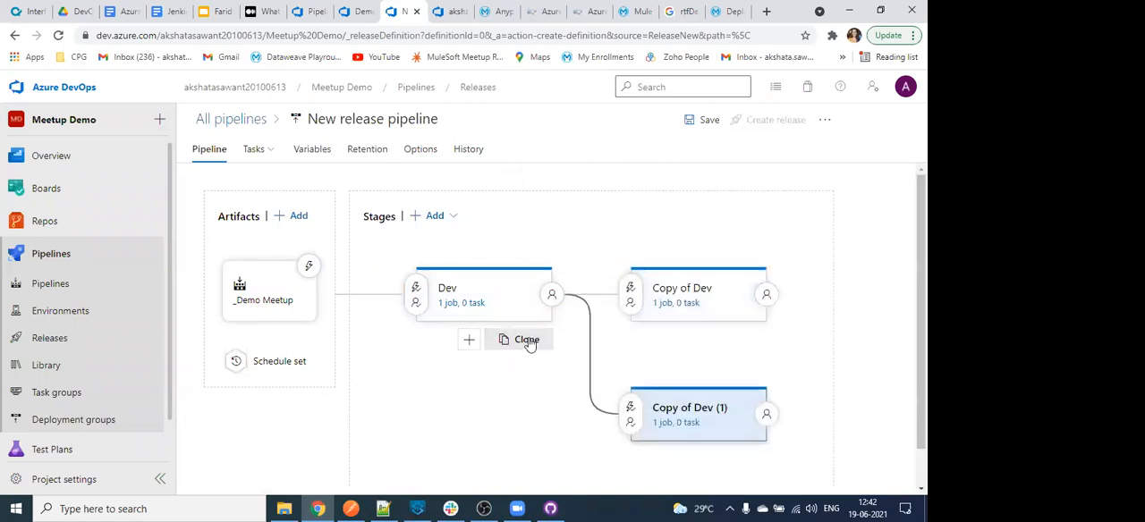
{"action": "left_click", "coordinate": [766, 414]}
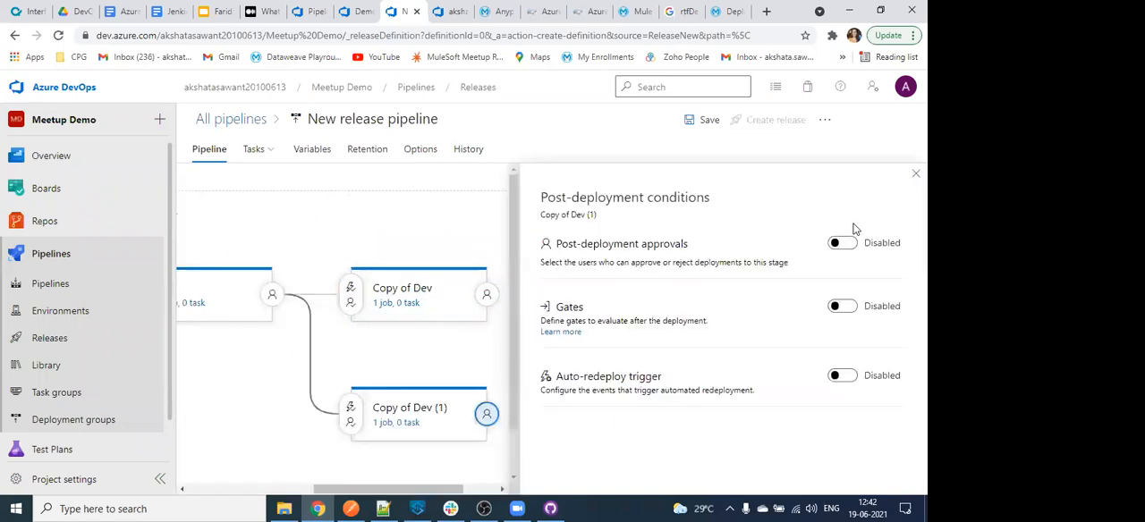
{"action": "left_click", "coordinate": [484, 329]}
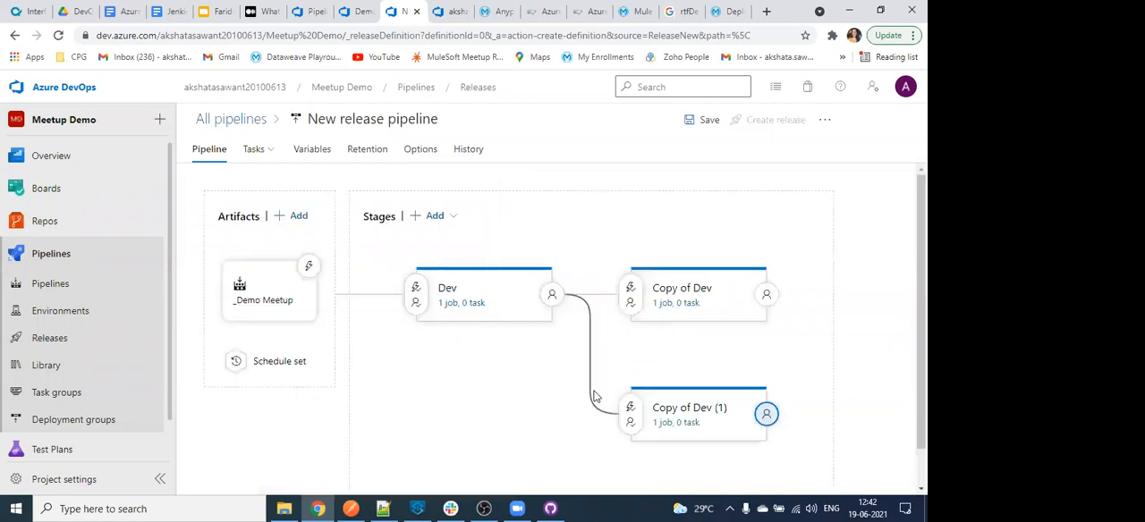
{"action": "left_click", "coordinate": [676, 398]}
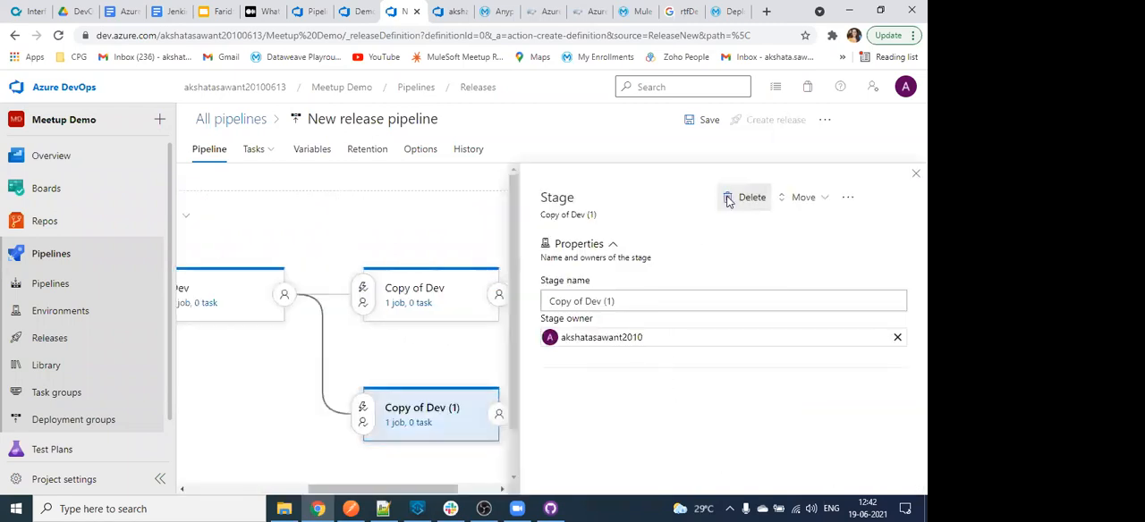
{"action": "left_click", "coordinate": [735, 198]}
{"action": "left_click", "coordinate": [475, 320]}
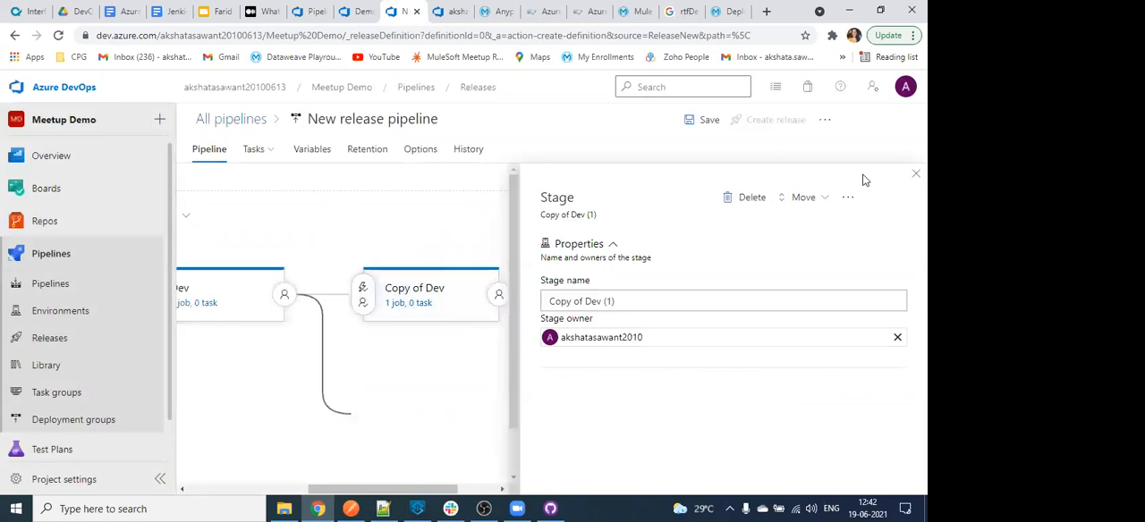
- Rename the cloned Dev stage to QA
{"action": "left_click", "coordinate": [671, 300]}
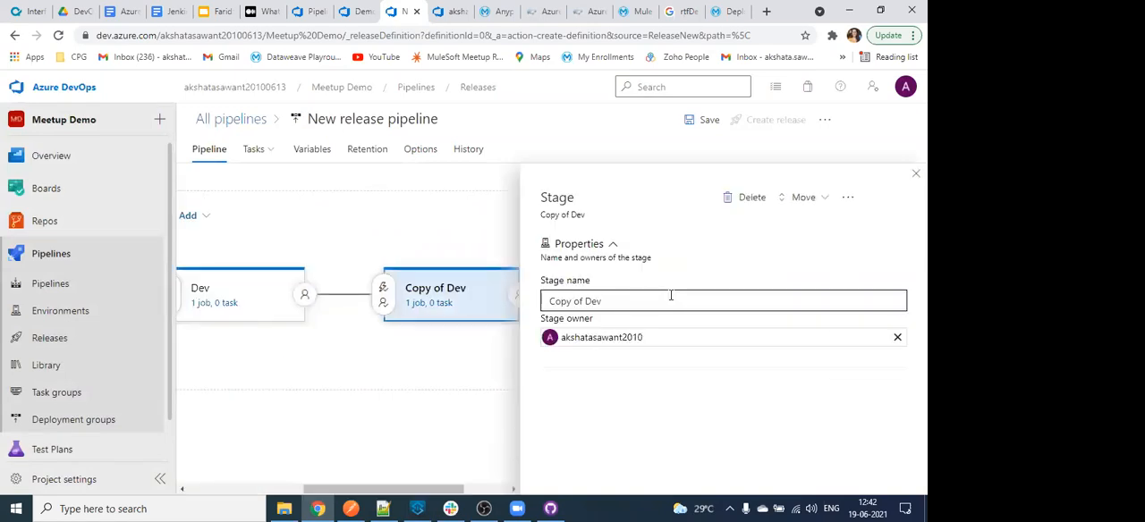
{"action": "triple_click", "coordinate": [593, 300]}
{"action": "type", "text": "QA"}
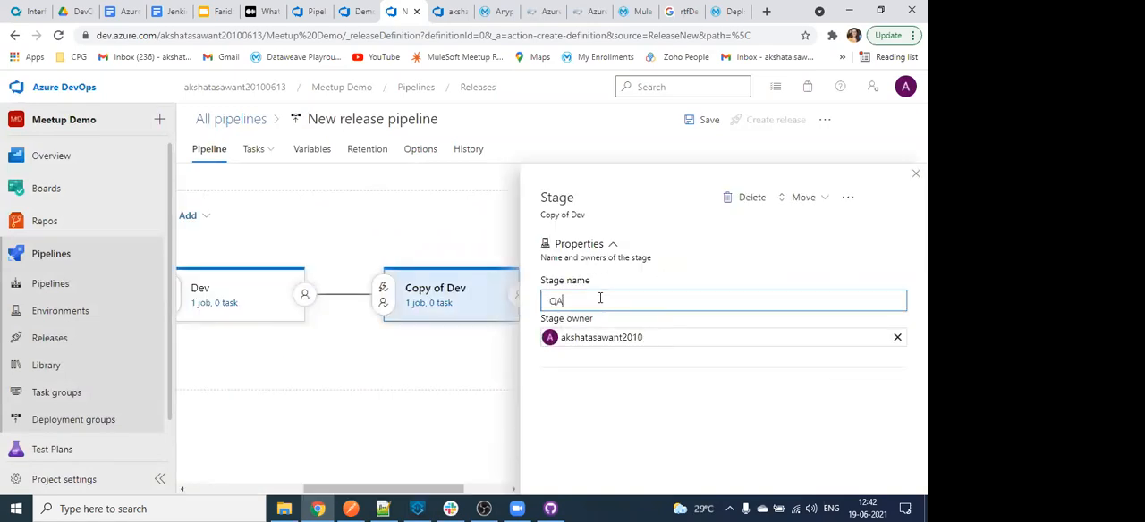
{"action": "left_click", "coordinate": [915, 174]}
- Clone the QA stage and name the copy Prod
{"action": "mouse_move", "coordinate": [790, 309]}
{"action": "left_click", "coordinate": [731, 344]}
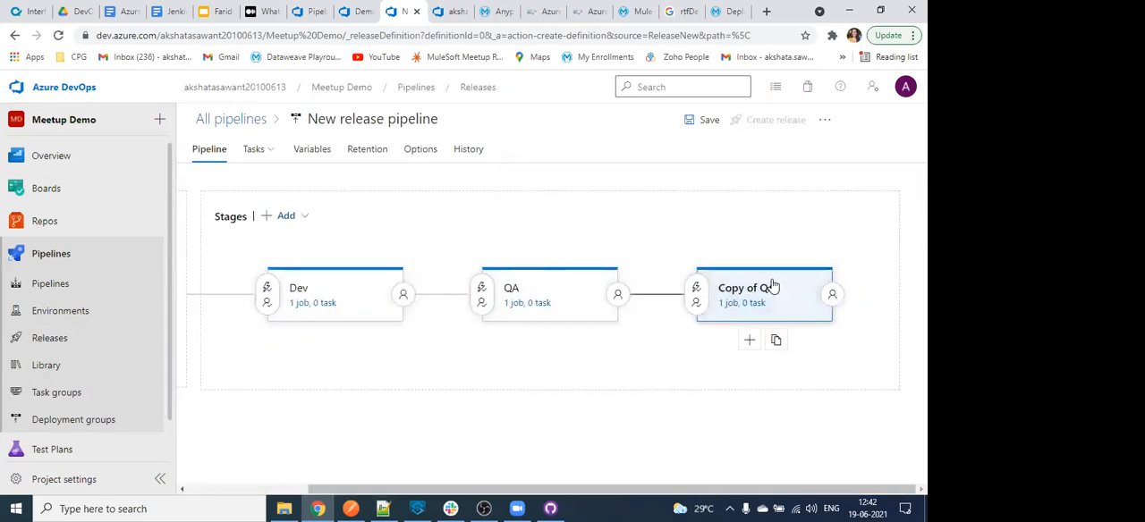
{"action": "left_click", "coordinate": [773, 285]}
{"action": "left_click", "coordinate": [620, 291]}
{"action": "key", "text": "ctrl+a"}
{"action": "type", "text": "P"}
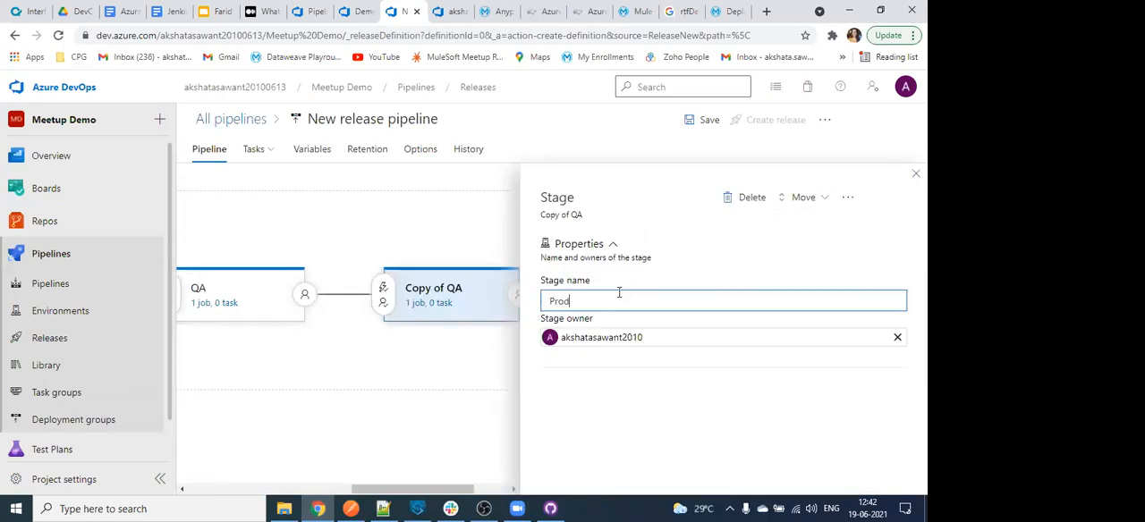
{"action": "left_click", "coordinate": [915, 174]}
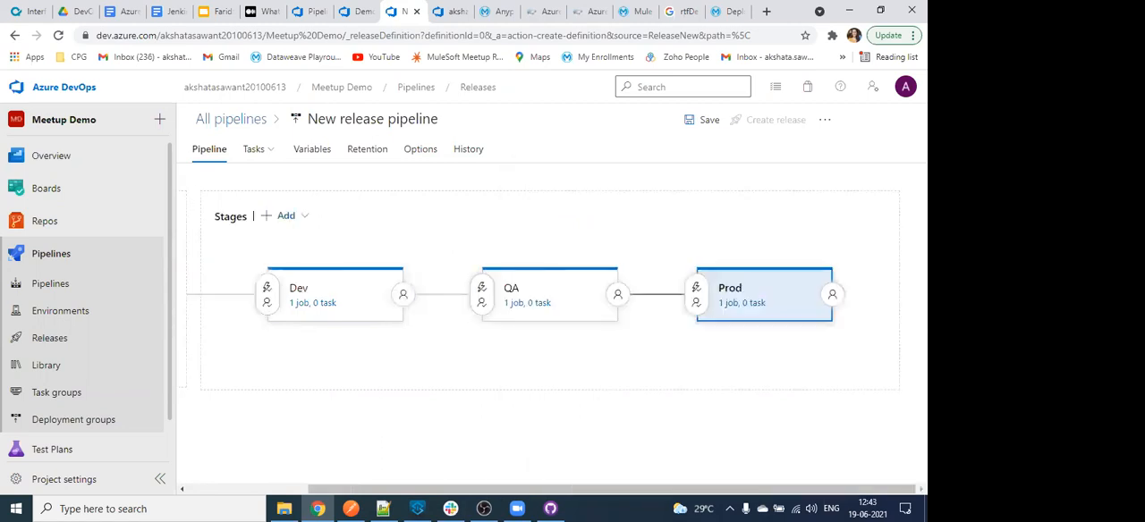
- Open the QA stage's pre-deployment conditions at the approval settings
{"action": "left_click", "coordinate": [480, 292]}
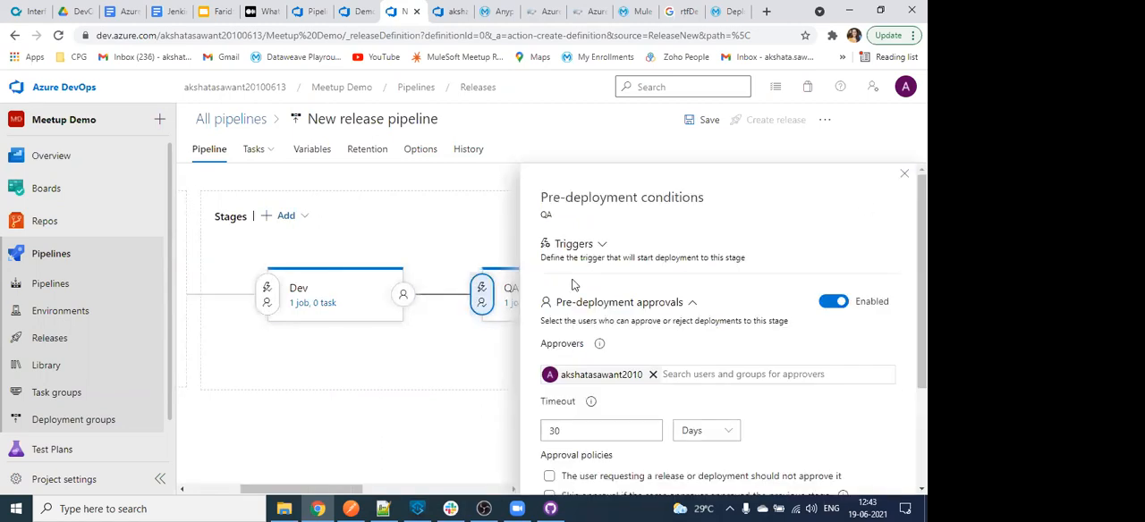
{"action": "scroll", "coordinate": [678, 391], "scroll_direction": "down", "scroll_amount": 1}
- Try adding the Enterprise Invited Users group as a second approver for the QA stage, and remove it again
{"action": "left_click", "coordinate": [683, 307]}
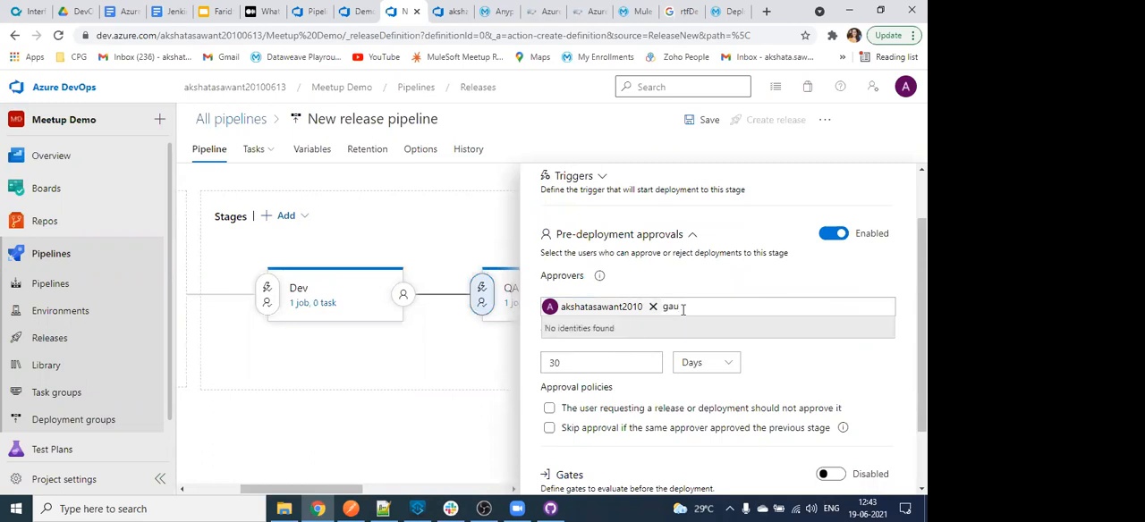
{"action": "type", "text": "e"}
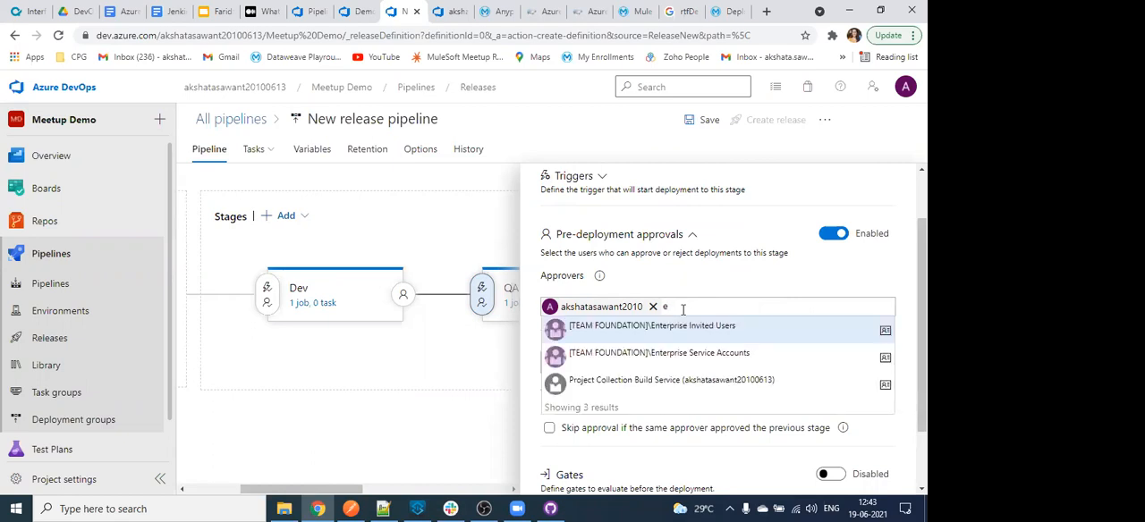
{"action": "key", "text": "Return"}
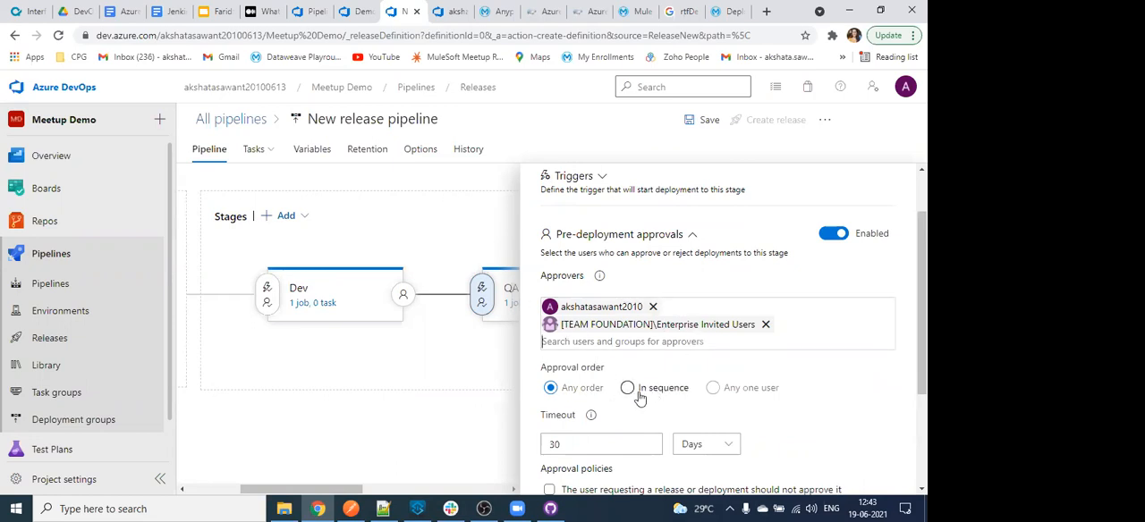
{"action": "left_click", "coordinate": [764, 324]}
- Enable pre-deployment gates for the QA stage and expand its deployment queue settings
{"action": "scroll", "coordinate": [778, 400], "scroll_direction": "down", "scroll_amount": 1}
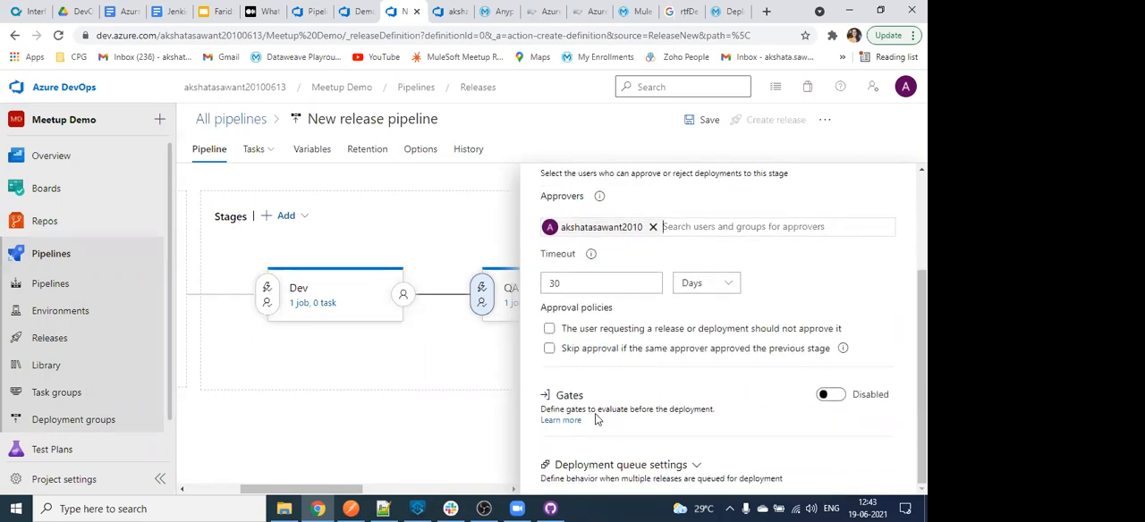
{"action": "left_click", "coordinate": [832, 395]}
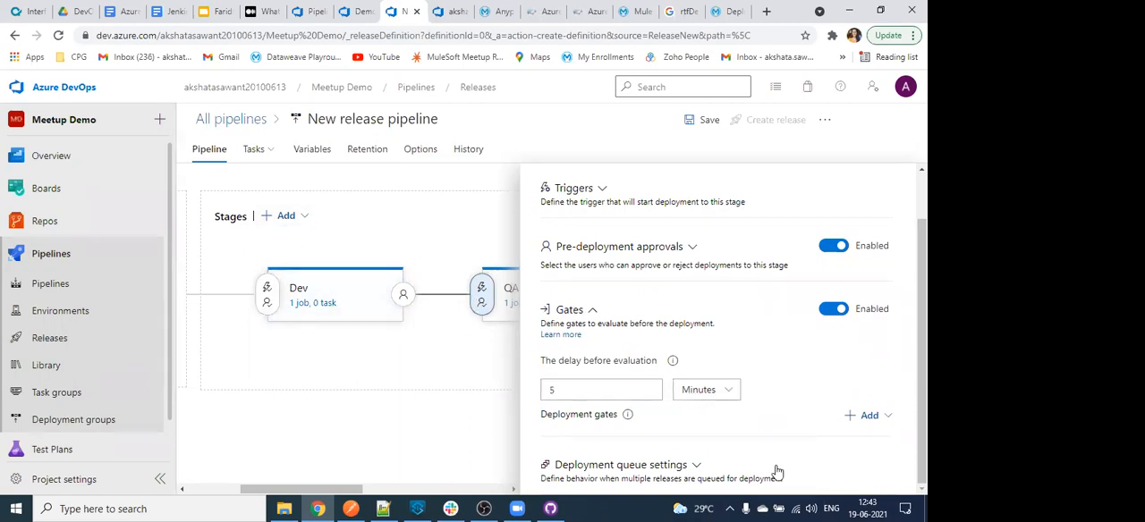
{"action": "left_click", "coordinate": [687, 467]}
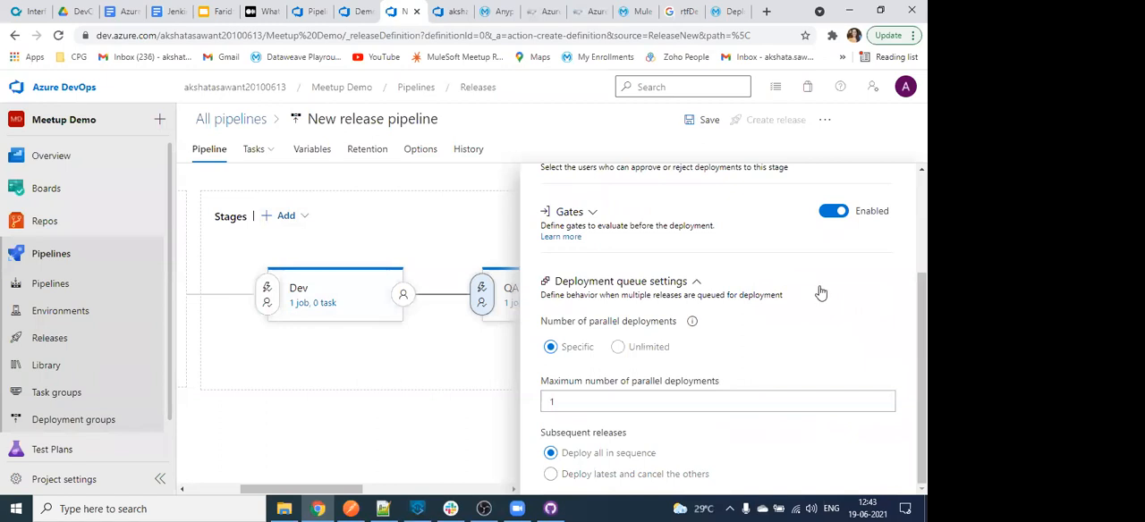
- Close the QA stage's pre-deployment conditions and open the Dev stage's deployment tasks
{"action": "scroll", "coordinate": [821, 289], "scroll_direction": "up", "scroll_amount": 3}
{"action": "left_click", "coordinate": [904, 175]}
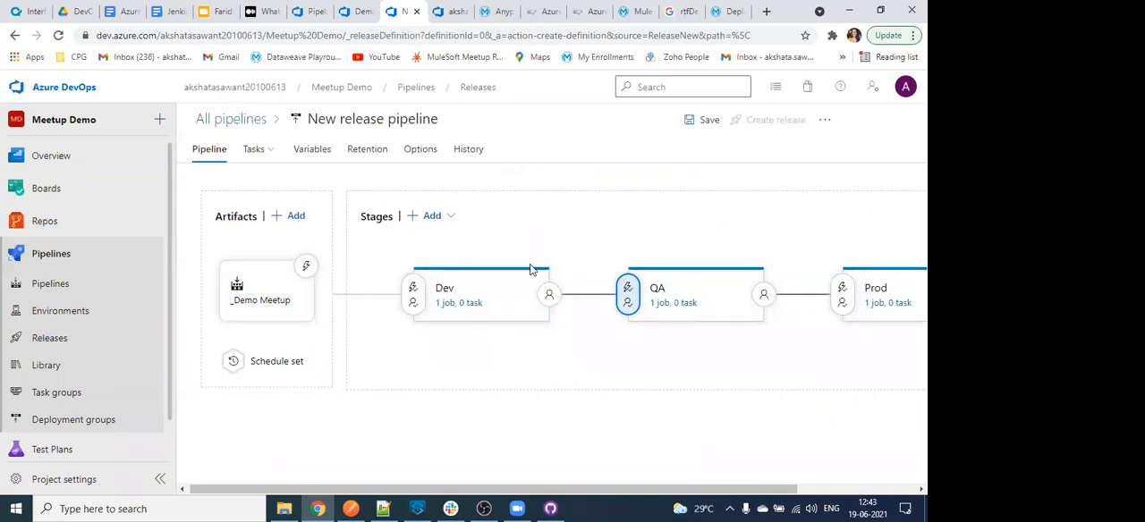
{"action": "left_click", "coordinate": [504, 307]}
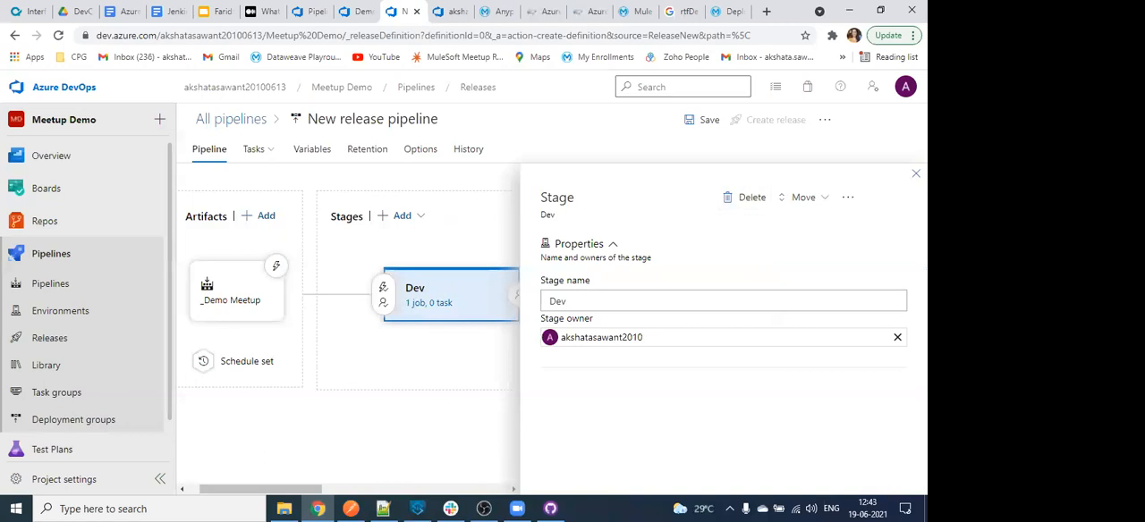
{"action": "left_click", "coordinate": [250, 151]}
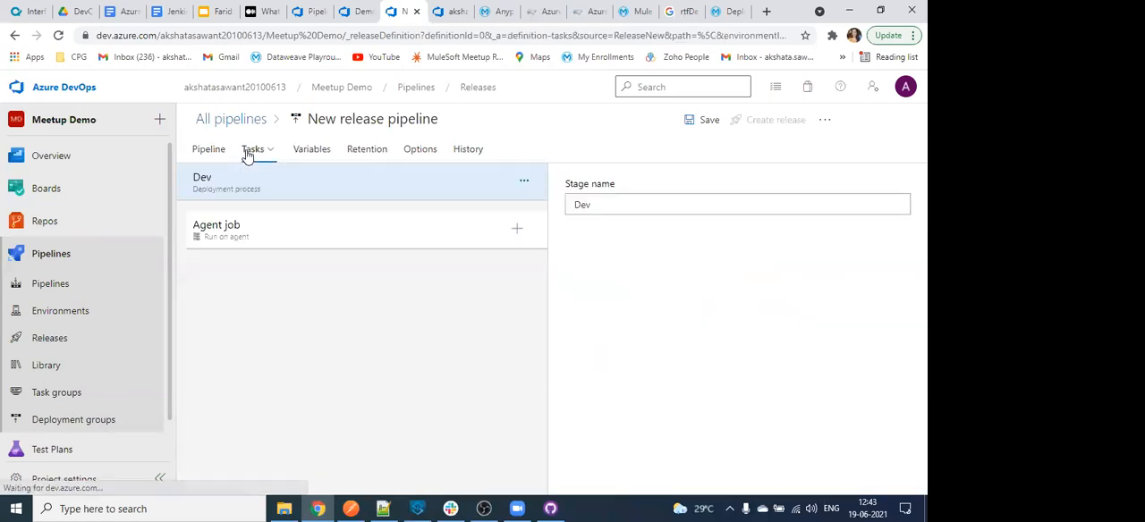
{"action": "left_click", "coordinate": [269, 152]}
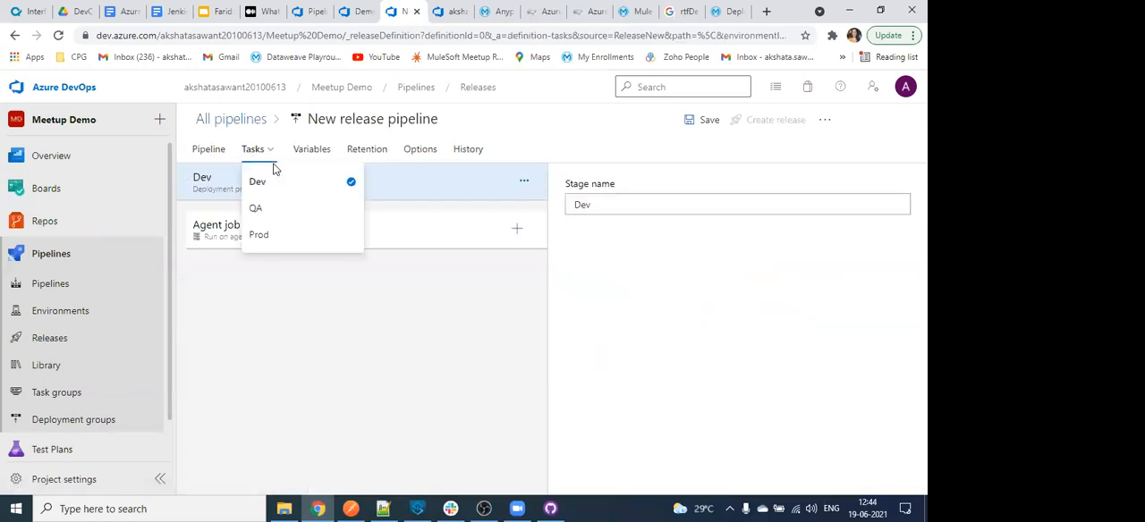
{"action": "left_click", "coordinate": [270, 204]}
{"action": "left_click", "coordinate": [270, 161]}
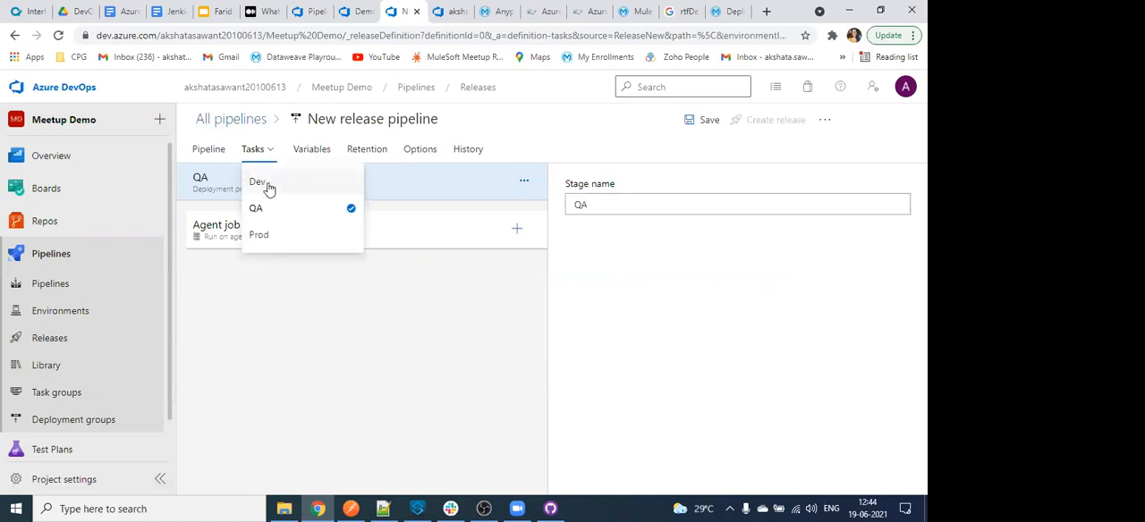
{"action": "left_click", "coordinate": [265, 184]}
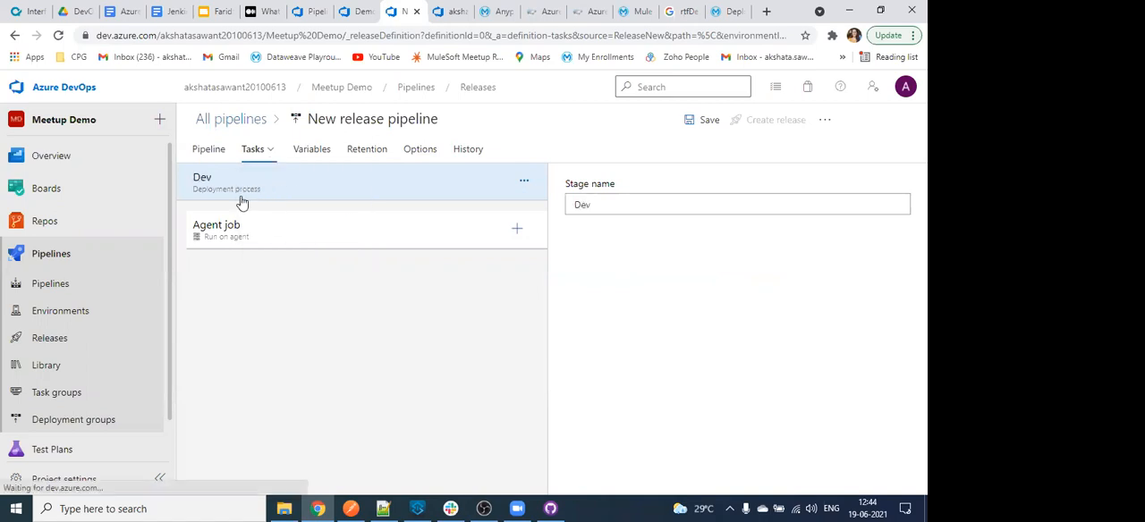
- Add Maven and Download secure file tasks to the Dev stage's agent job, with Download secure file placed first
{"action": "left_click", "coordinate": [516, 229]}
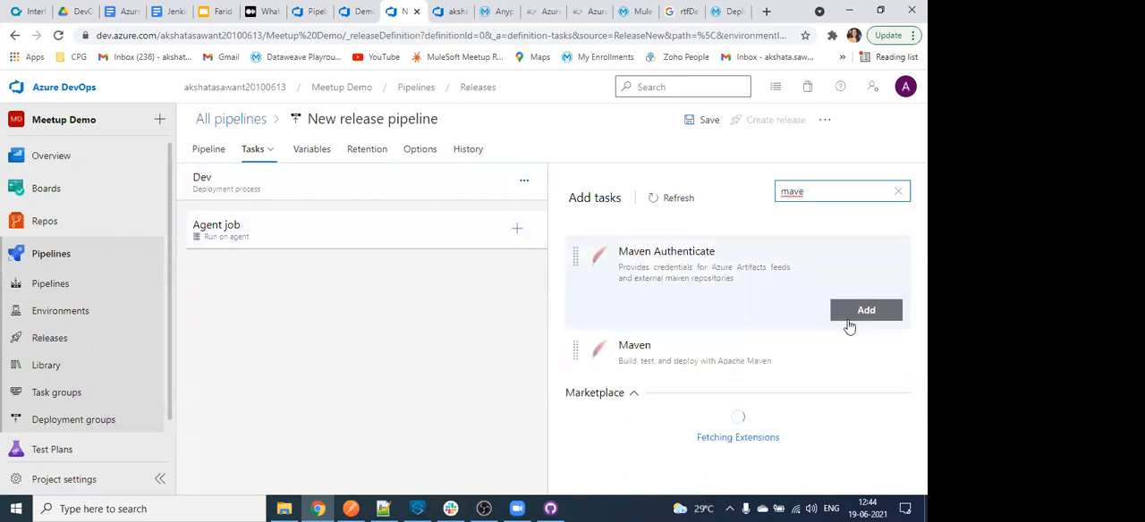
{"action": "left_click", "coordinate": [857, 357]}
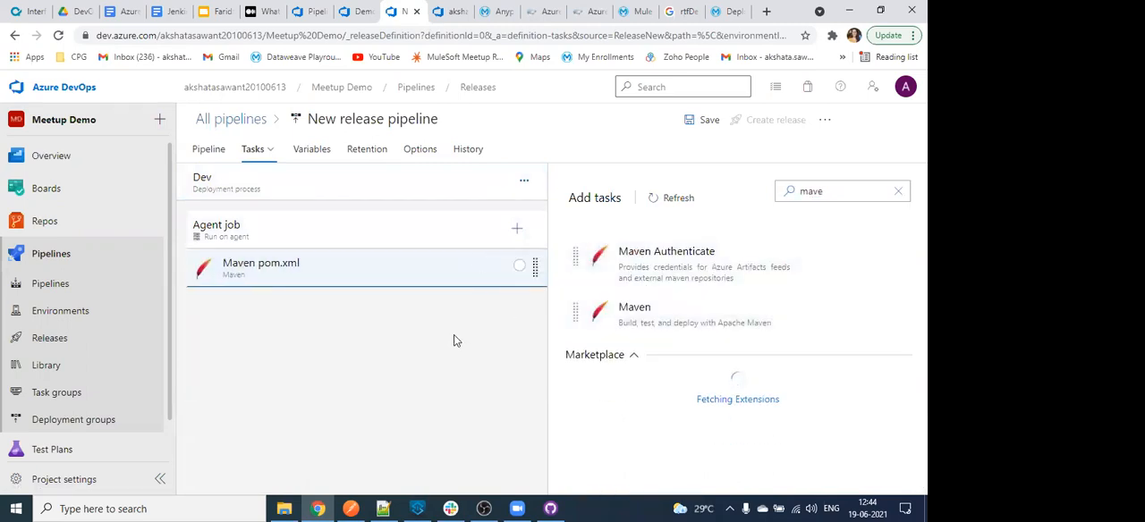
{"action": "left_click", "coordinate": [523, 231]}
{"action": "left_click", "coordinate": [519, 231]}
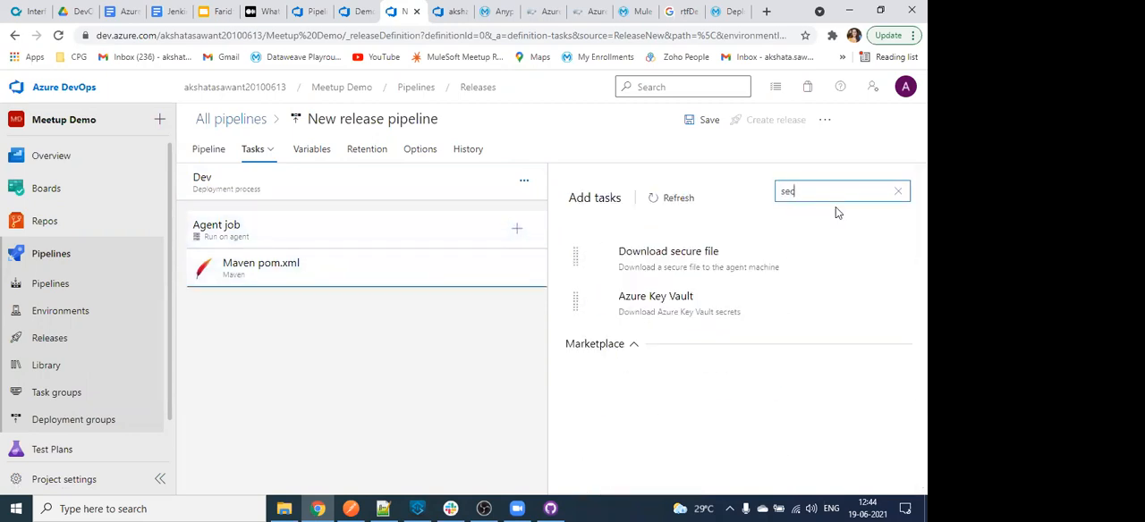
{"action": "left_click", "coordinate": [855, 299]}
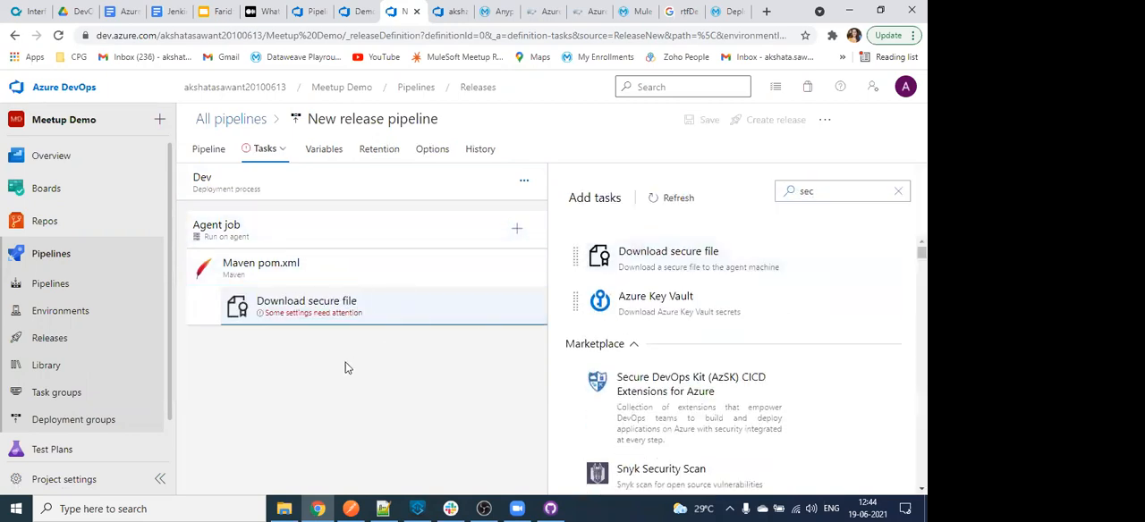
{"action": "left_click_drag", "start_coordinate": [373, 309], "coordinate": [385, 276]}
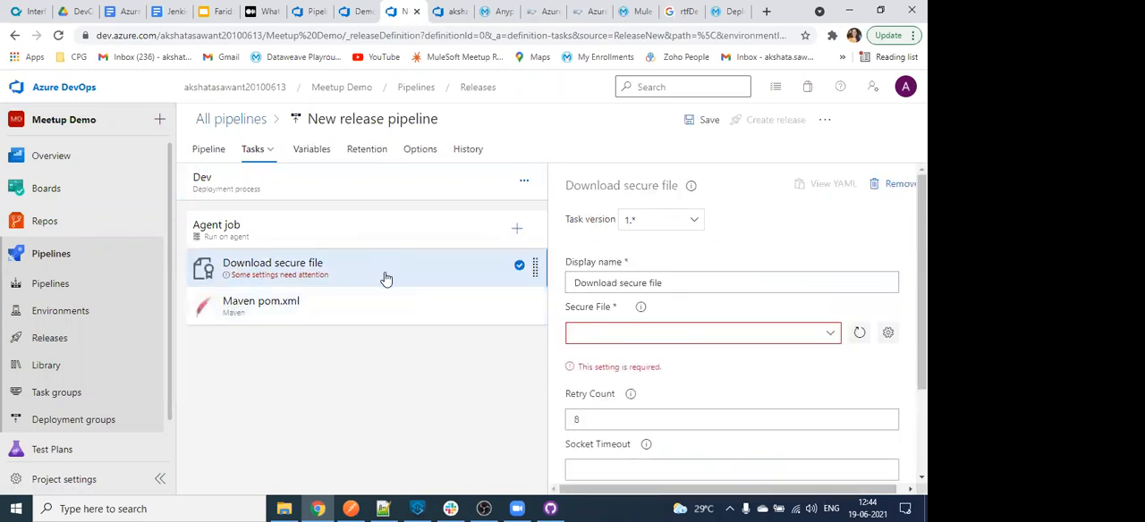
- Select settings.xml as the secure file to download, save the release pipeline and return to its stage overview
{"action": "left_click", "coordinate": [833, 338]}
{"action": "left_click", "coordinate": [682, 354]}
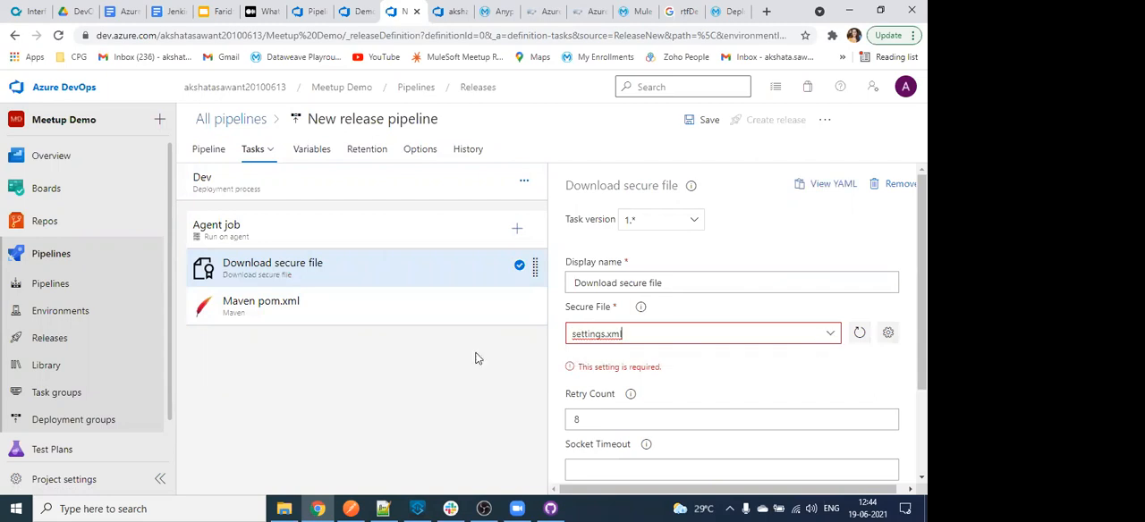
{"action": "left_click", "coordinate": [424, 315]}
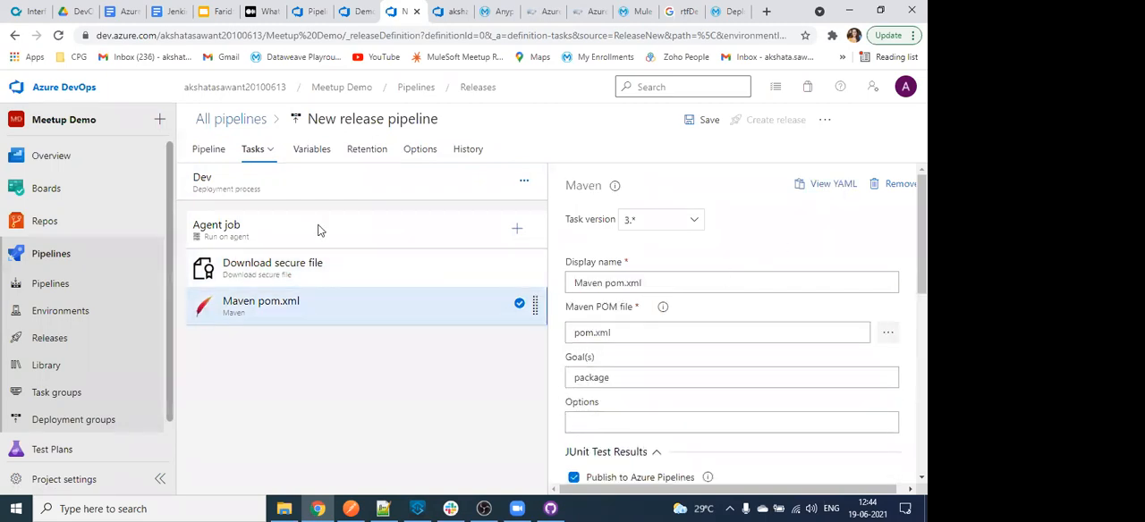
{"action": "key", "text": "ctrl+s"}
{"action": "left_click", "coordinate": [517, 363]}
{"action": "left_click", "coordinate": [211, 151]}
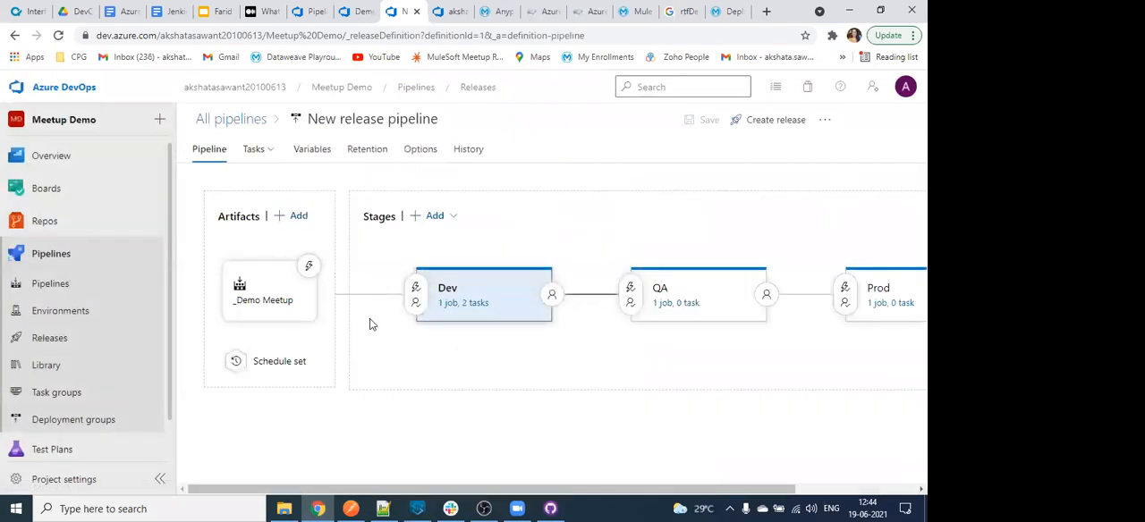
- Review the Dev stage's tasks, and open the QA stage's tasks for comparison
{"action": "left_click", "coordinate": [260, 150]}
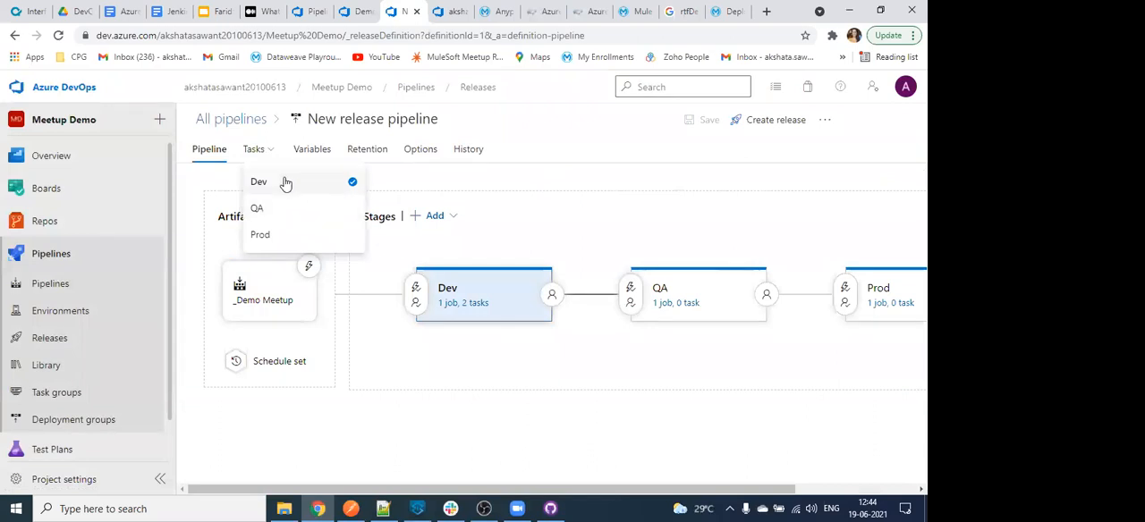
{"action": "left_click", "coordinate": [288, 183]}
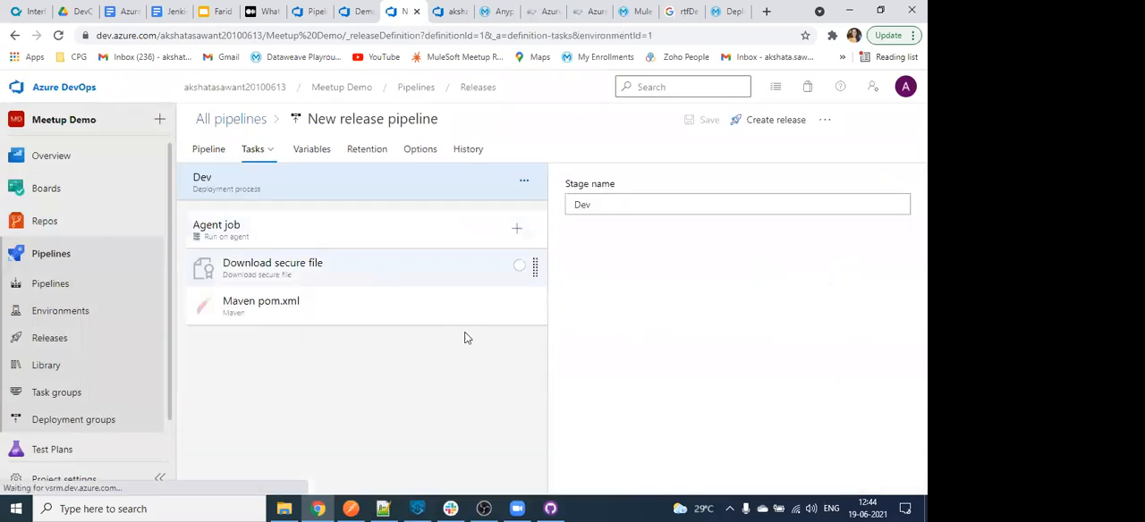
{"action": "left_click", "coordinate": [213, 152]}
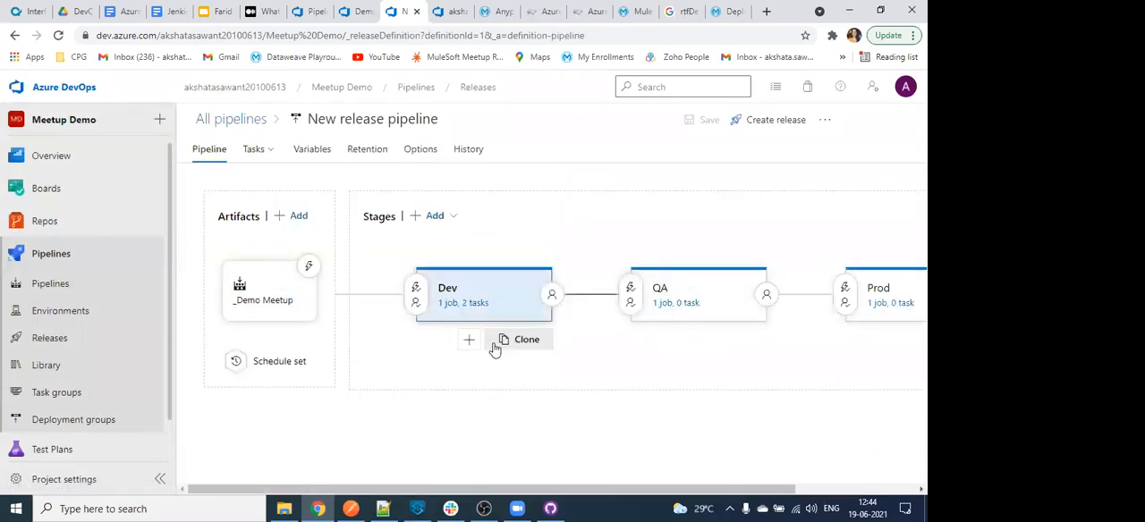
{"action": "left_click", "coordinate": [270, 152]}
{"action": "left_click", "coordinate": [270, 152]}
{"action": "left_click", "coordinate": [270, 152]}
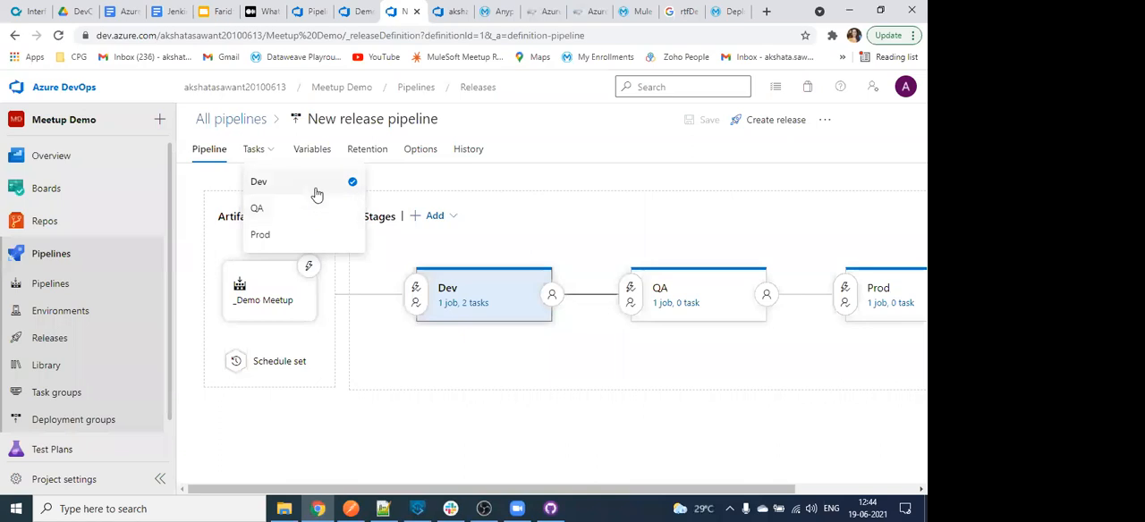
{"action": "left_click", "coordinate": [328, 211]}
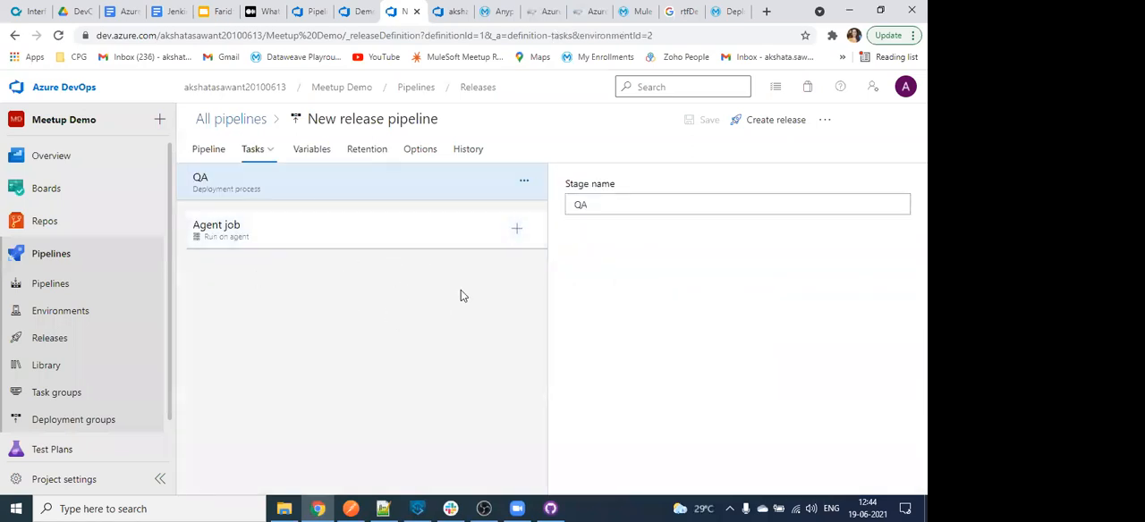
- Go to the list of all release pipelines, select the new release pipeline and view its additional management options
{"action": "left_click", "coordinate": [823, 122]}
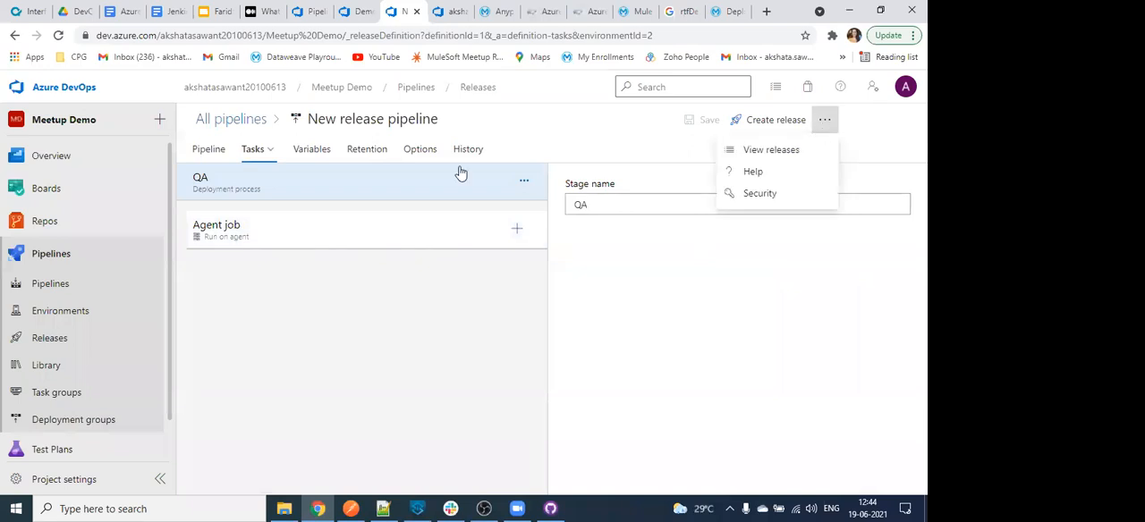
{"action": "left_click", "coordinate": [258, 120]}
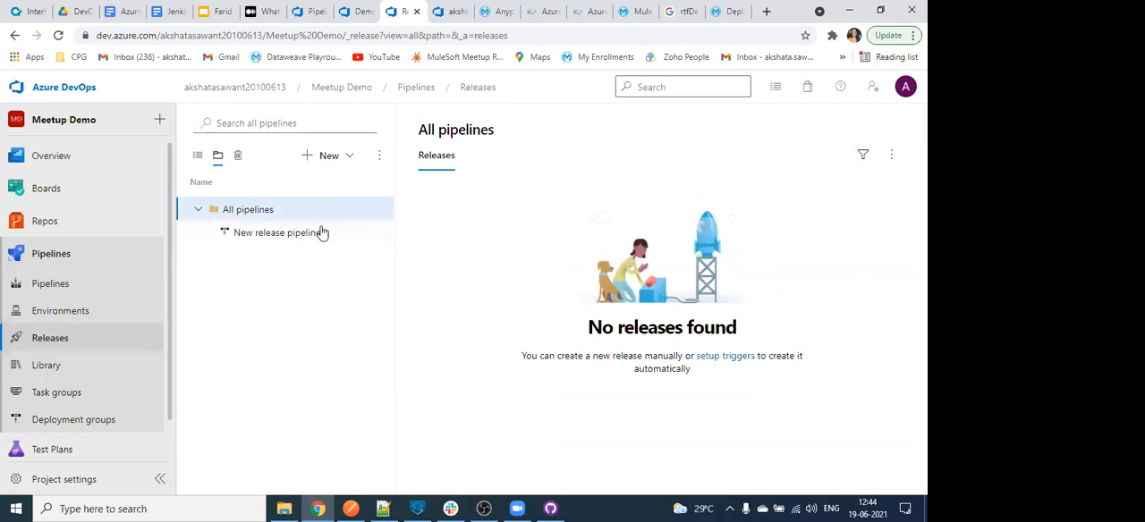
{"action": "left_click", "coordinate": [315, 234]}
{"action": "left_click", "coordinate": [892, 161]}
{"action": "left_click", "coordinate": [894, 132]}
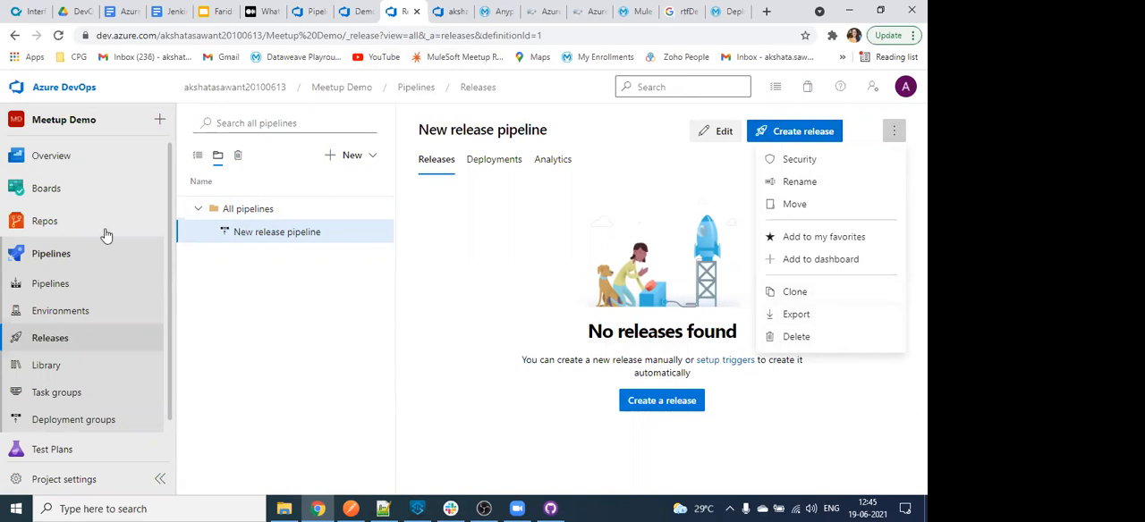
{"action": "left_click", "coordinate": [254, 239]}
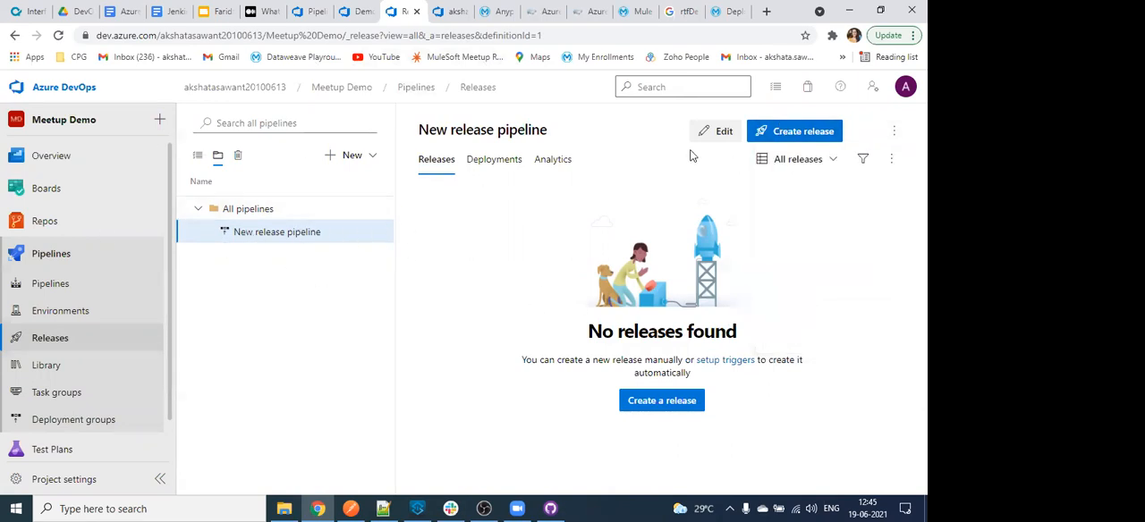
- Open the release pipeline for editing and check its change history and variable groups, ending on the stage overview
{"action": "left_click", "coordinate": [714, 133]}
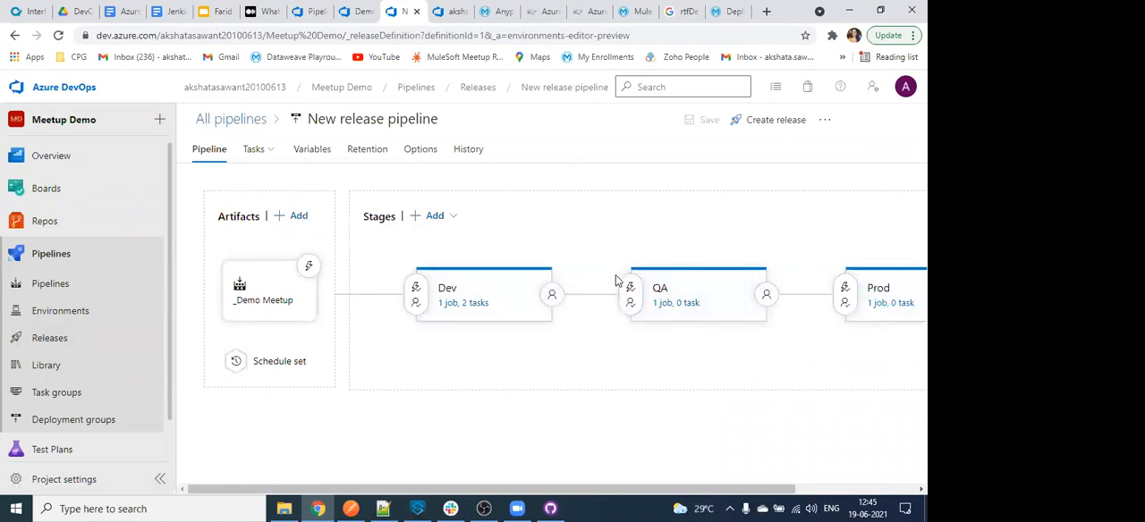
{"action": "left_click", "coordinate": [467, 150]}
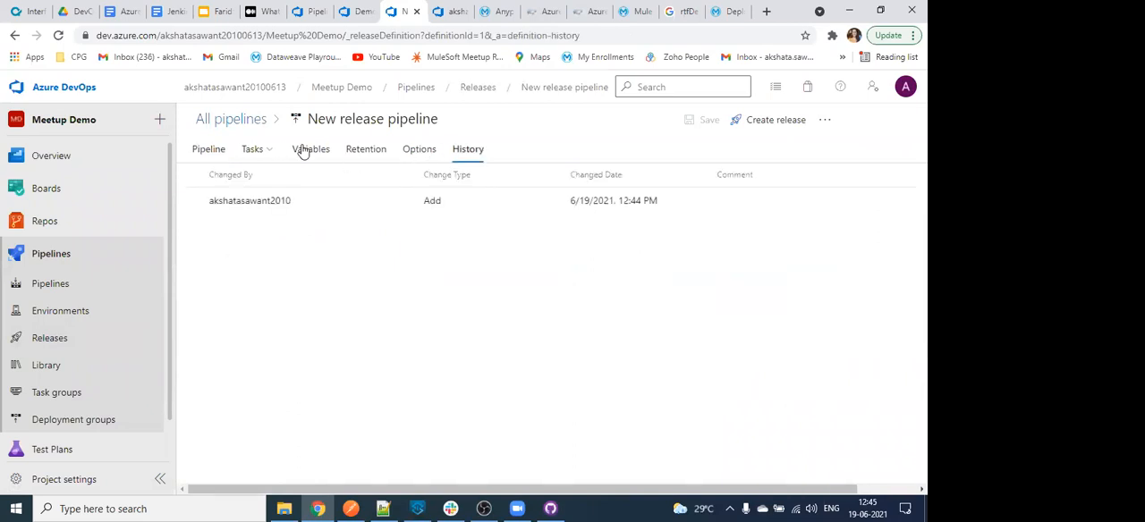
{"action": "left_click", "coordinate": [303, 152]}
{"action": "left_click", "coordinate": [276, 213]}
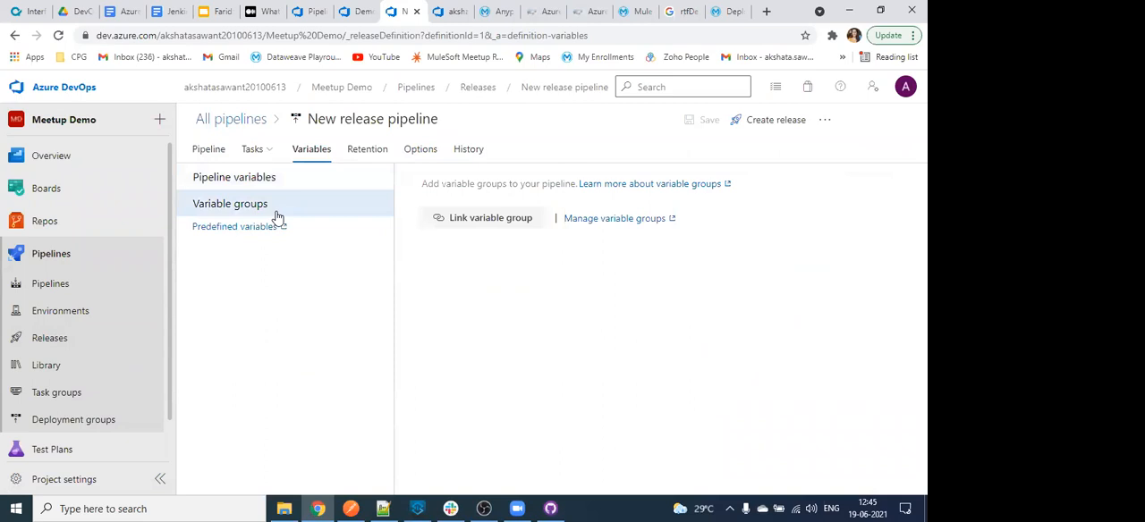
{"action": "left_click", "coordinate": [204, 152]}
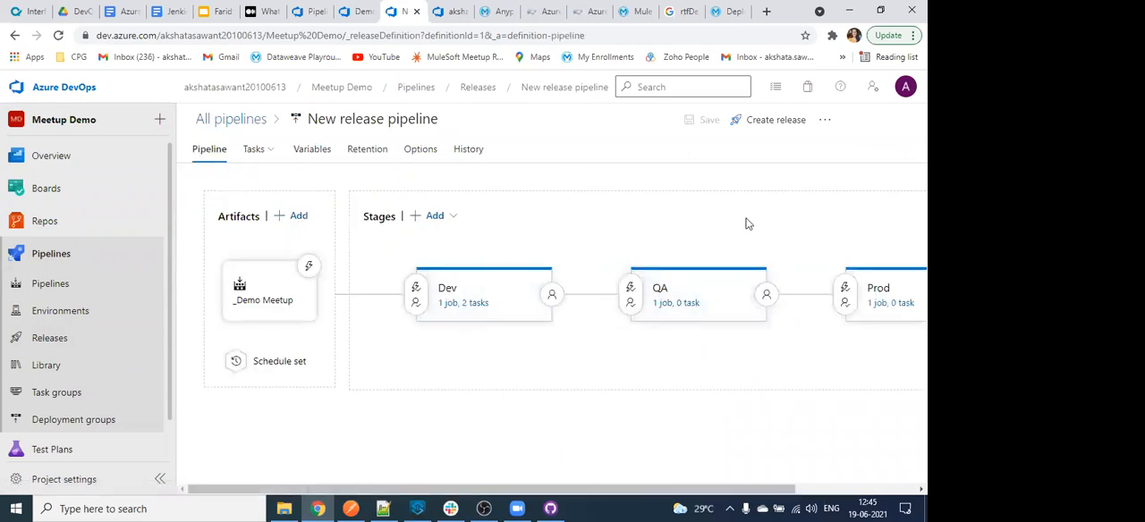
{"action": "left_click", "coordinate": [251, 163]}
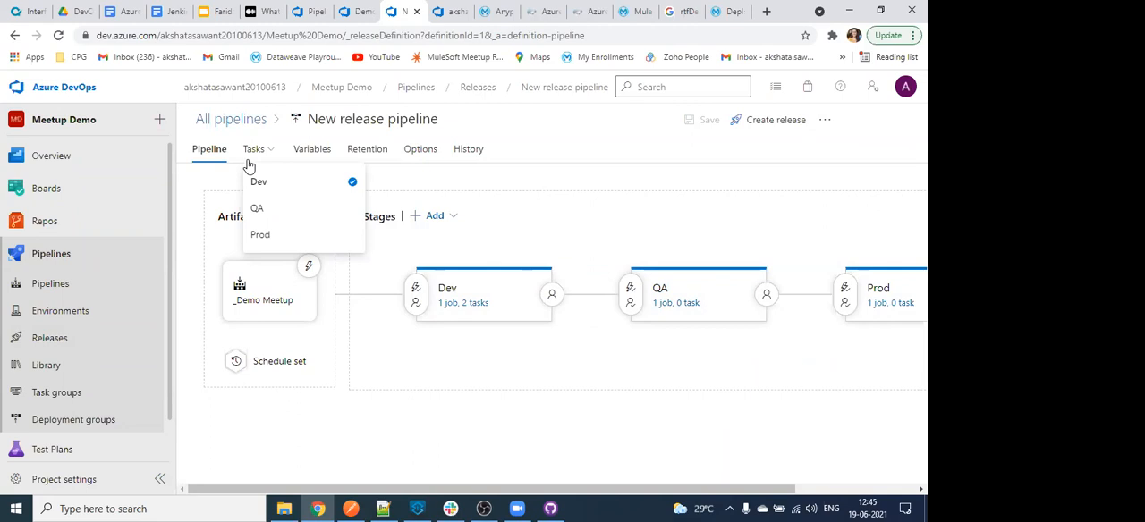
- Switch to the apisero.com Azure DevOps release article and examine its sections on artifacts, tasks, cloned stages and pre-deployment conditions
{"action": "left_click", "coordinate": [549, 12]}
{"action": "scroll", "coordinate": [544, 240], "scroll_direction": "down", "scroll_amount": 10}
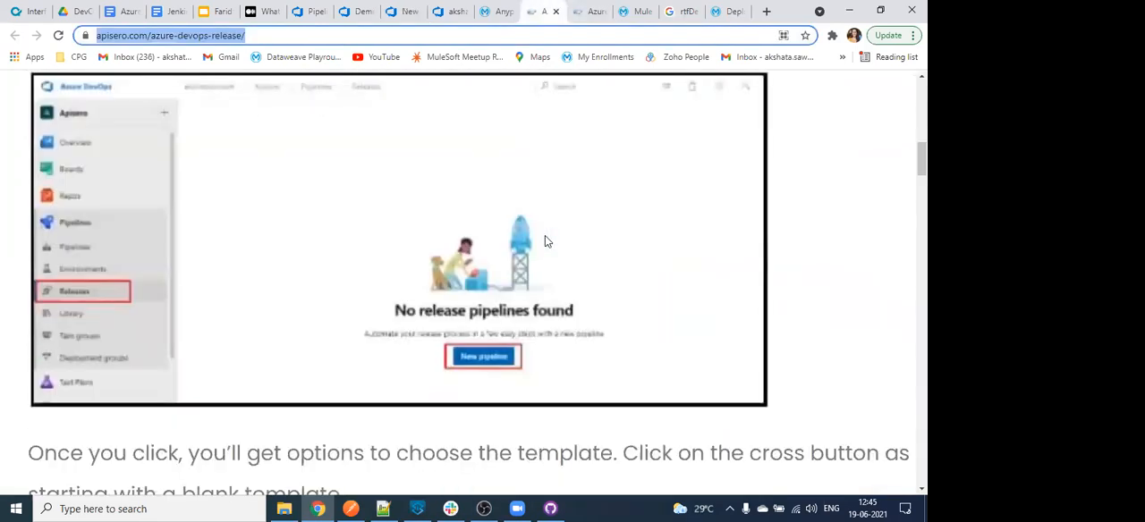
{"action": "scroll", "coordinate": [545, 236], "scroll_direction": "down", "scroll_amount": 6}
{"action": "scroll", "coordinate": [545, 236], "scroll_direction": "up", "scroll_amount": 5}
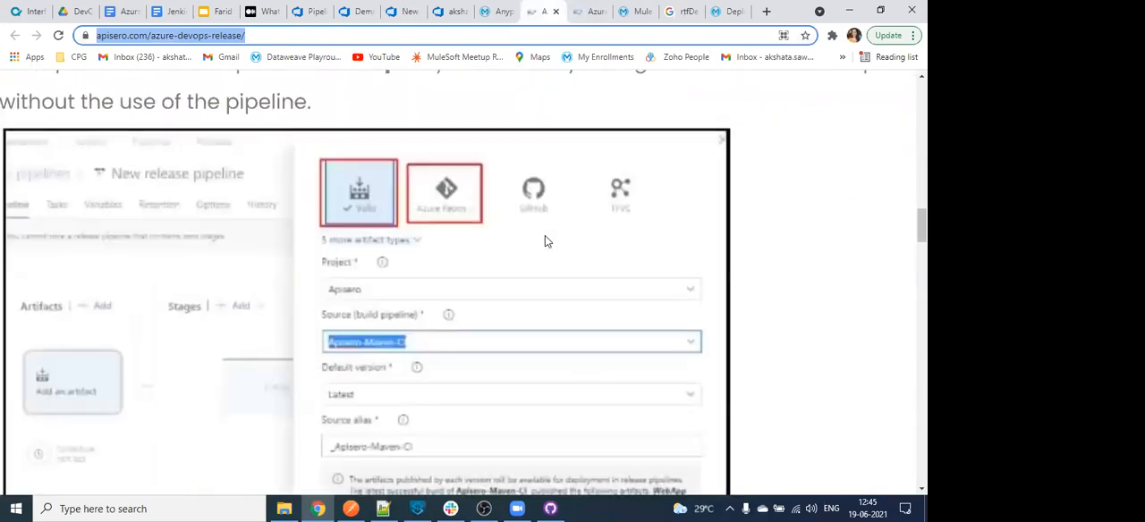
{"action": "scroll", "coordinate": [545, 239], "scroll_direction": "down", "scroll_amount": 8}
{"action": "scroll", "coordinate": [545, 239], "scroll_direction": "down", "scroll_amount": 6}
{"action": "scroll", "coordinate": [545, 240], "scroll_direction": "down", "scroll_amount": 7}
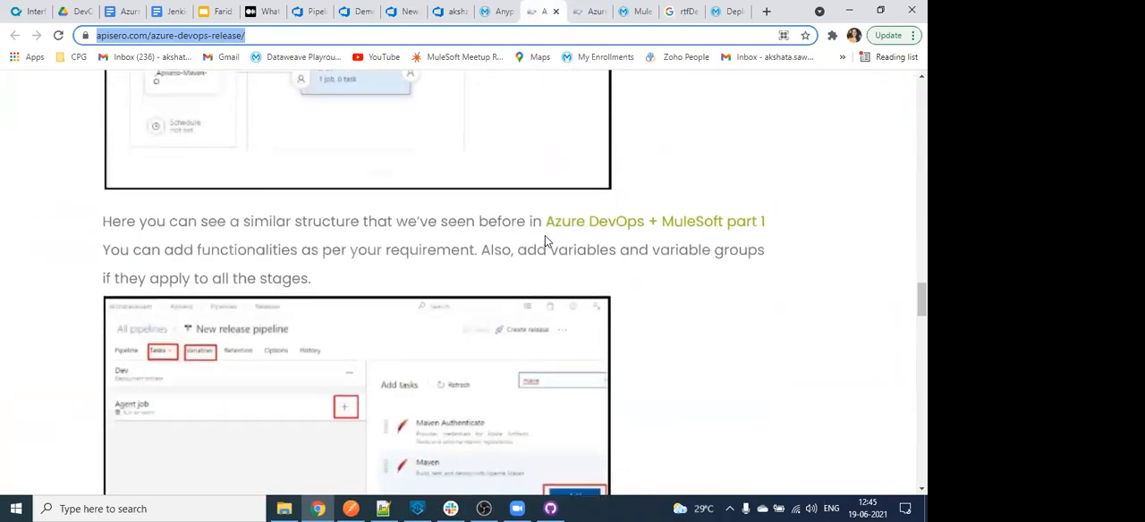
{"action": "scroll", "coordinate": [347, 330], "scroll_direction": "down", "scroll_amount": 2}
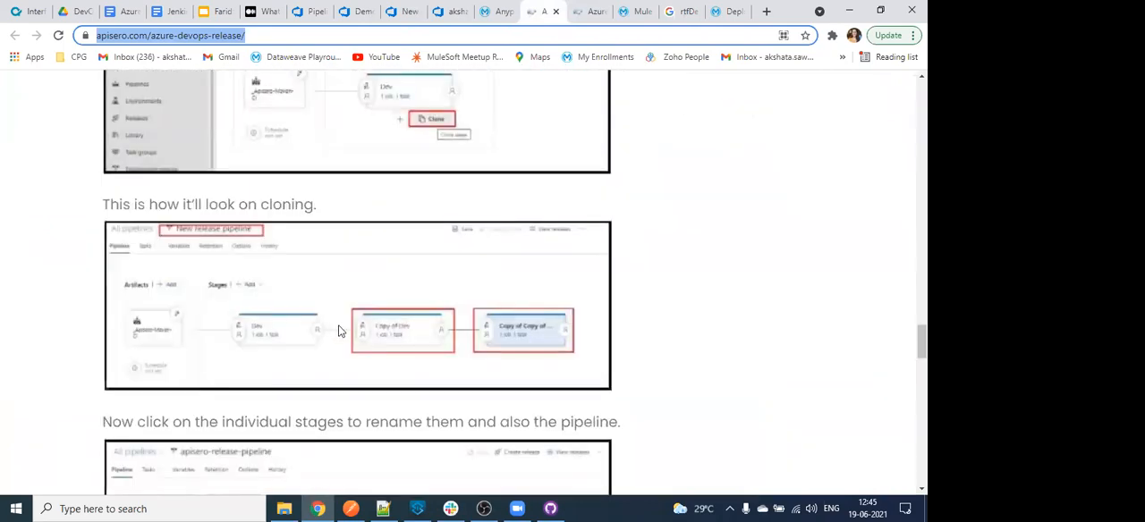
{"action": "scroll", "coordinate": [468, 325], "scroll_direction": "down", "scroll_amount": 5}
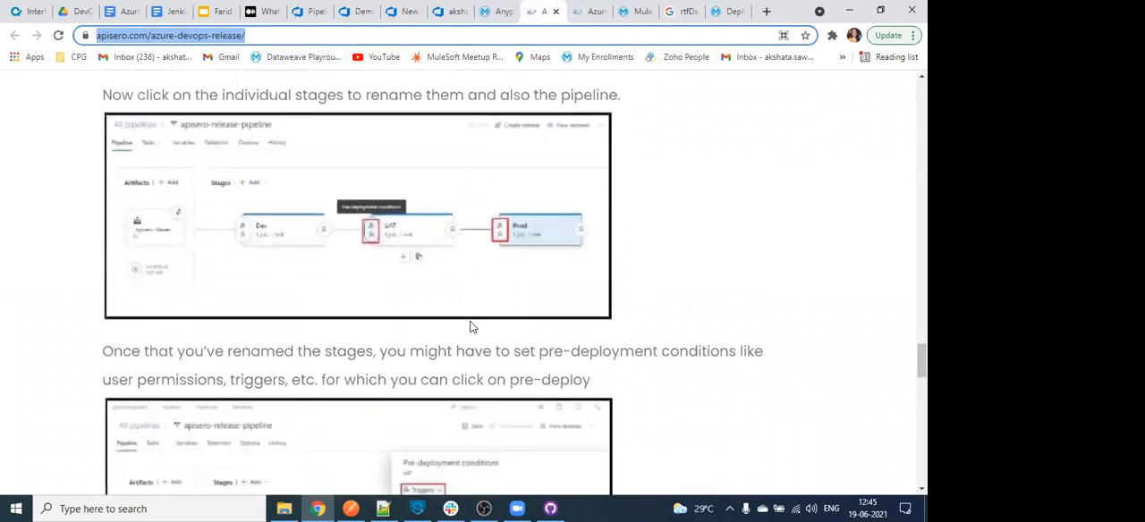
{"action": "scroll", "coordinate": [445, 169], "scroll_direction": "up", "scroll_amount": 4}
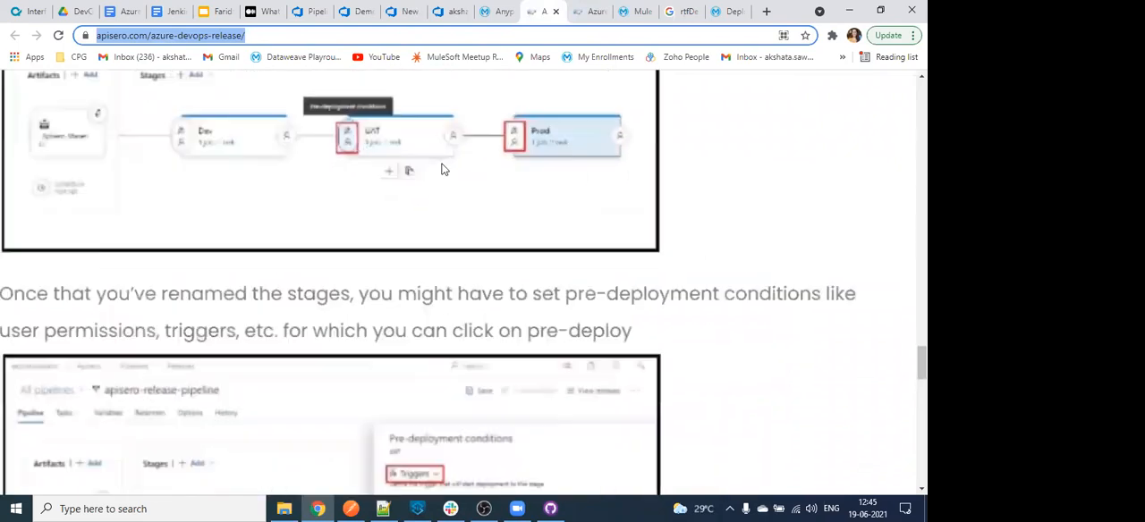
{"action": "scroll", "coordinate": [444, 169], "scroll_direction": "left", "scroll_amount": 2}
{"action": "scroll", "coordinate": [442, 169], "scroll_direction": "down", "scroll_amount": 4}
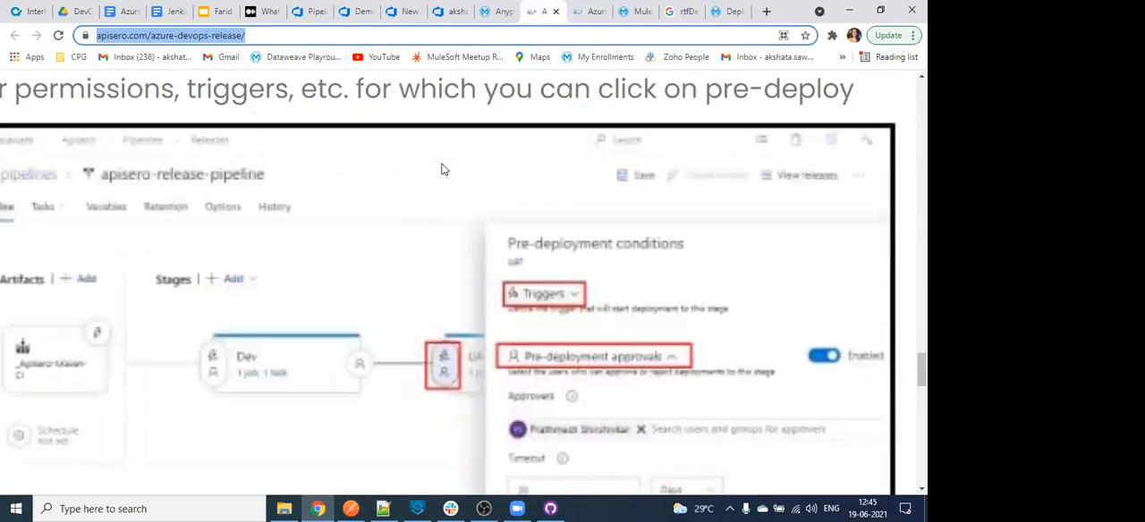
- Read the release article's sections on the continuous deployment trigger and creating a release
{"action": "scroll", "coordinate": [621, 266], "scroll_direction": "down", "scroll_amount": 8}
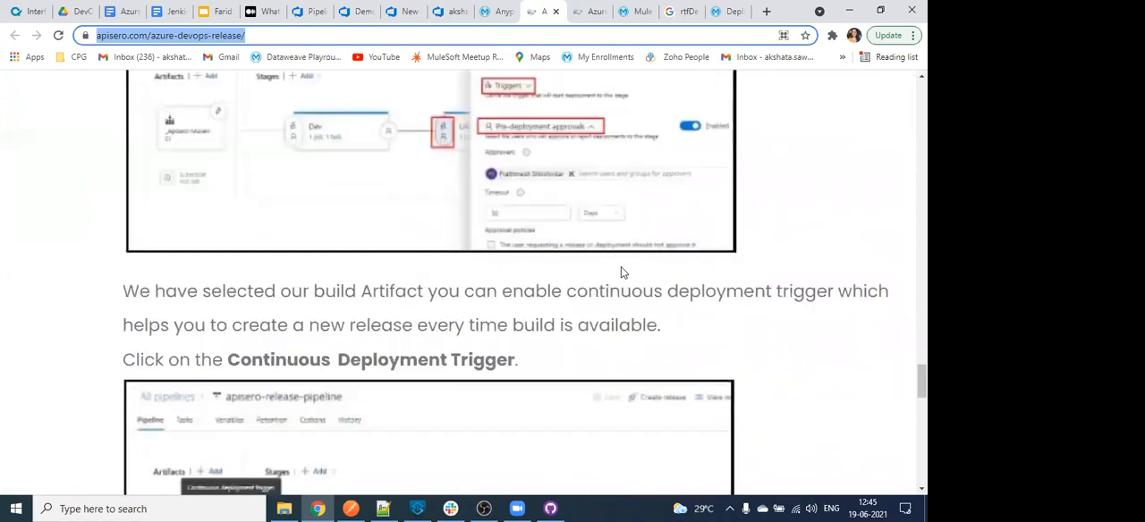
{"action": "scroll", "coordinate": [621, 266], "scroll_direction": "down", "scroll_amount": 4}
{"action": "scroll", "coordinate": [624, 272], "scroll_direction": "down", "scroll_amount": 2}
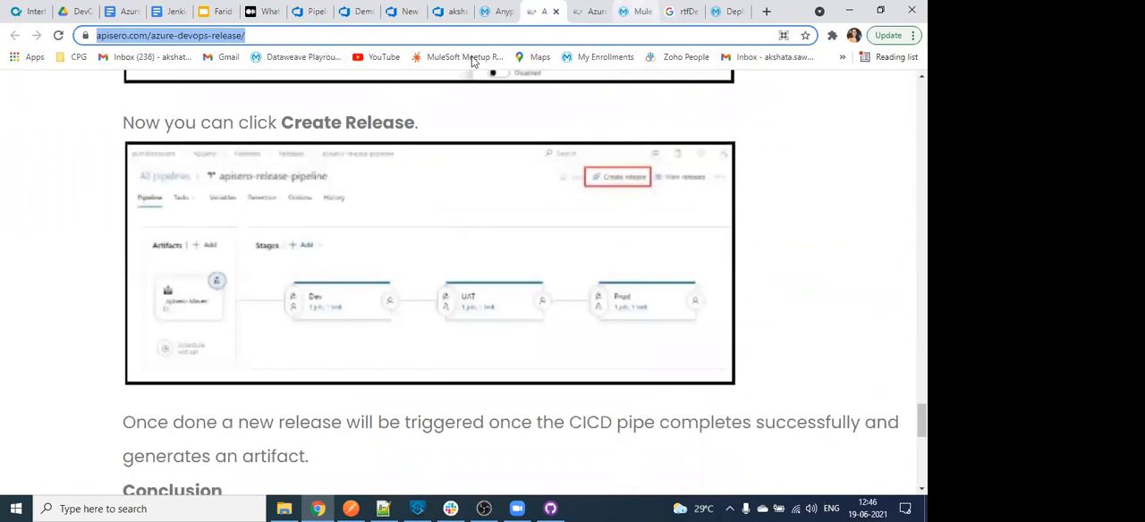
- Switch to Anypoint Runtime Manager, check the environments available for switching and cancel without changing the environment
{"action": "left_click", "coordinate": [636, 11]}
{"action": "left_click", "coordinate": [495, 9]}
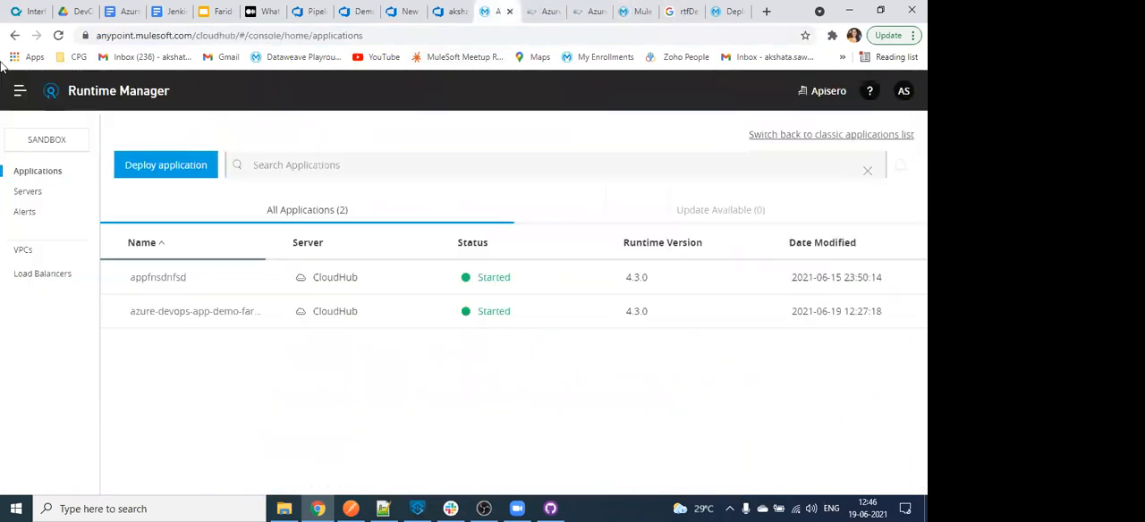
{"action": "left_click", "coordinate": [36, 148]}
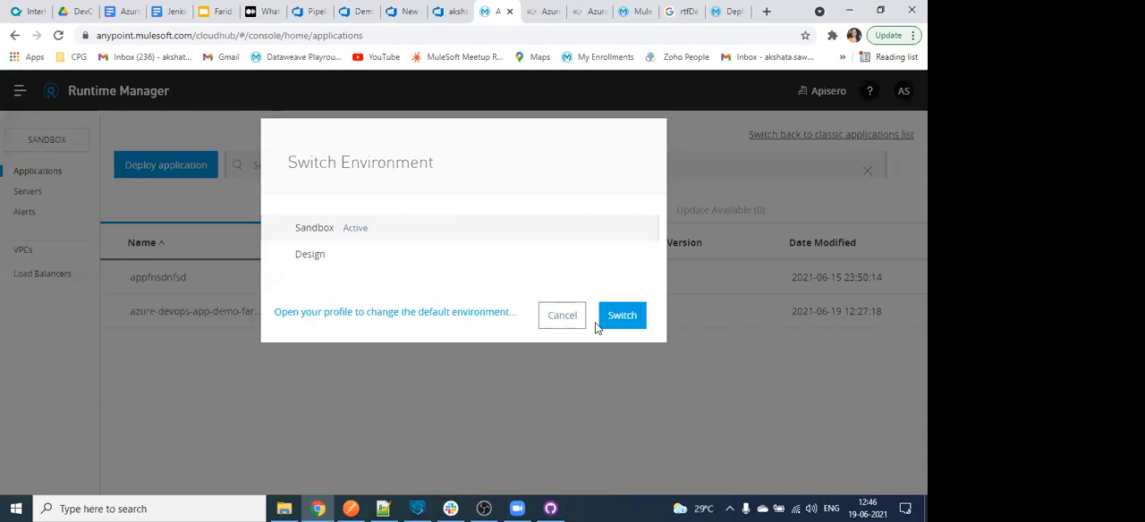
{"action": "left_click", "coordinate": [560, 316]}
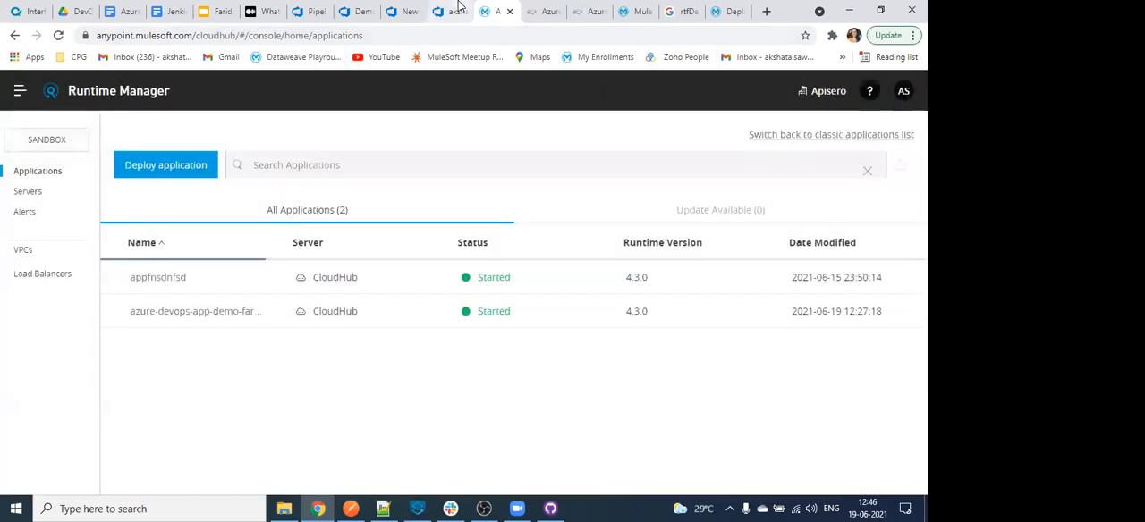
- Return to the new release pipeline in Azure DevOps and check its pipeline variables and variable groups
{"action": "left_click", "coordinate": [456, 10]}
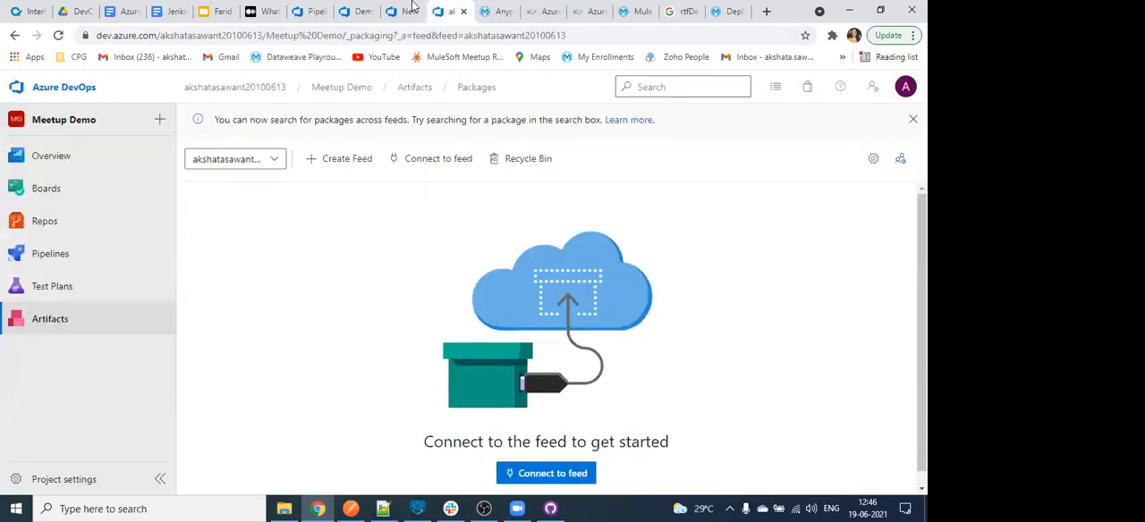
{"action": "left_click", "coordinate": [404, 11]}
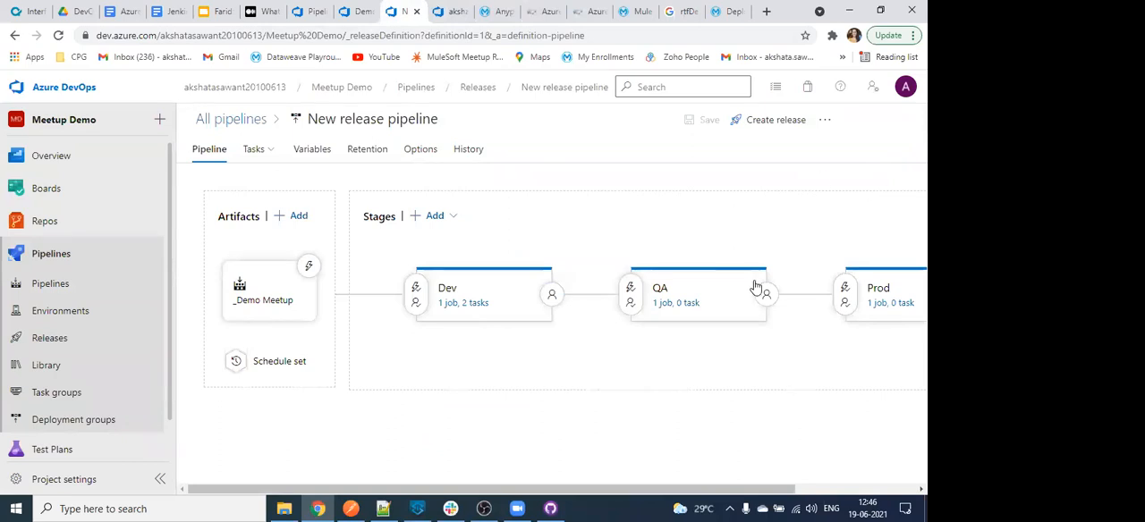
{"action": "left_click", "coordinate": [379, 157]}
{"action": "left_click", "coordinate": [313, 157]}
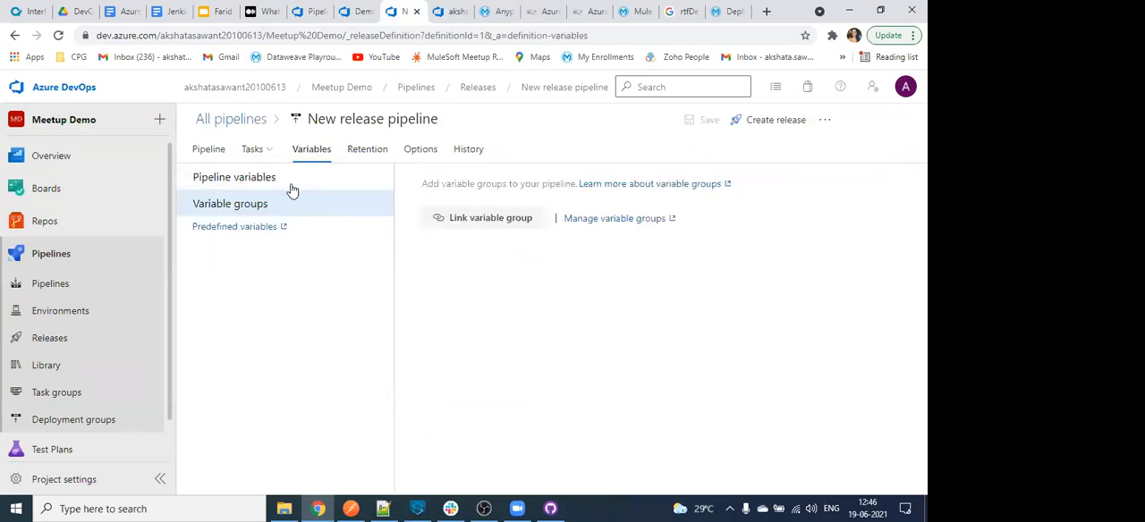
{"action": "left_click", "coordinate": [294, 187]}
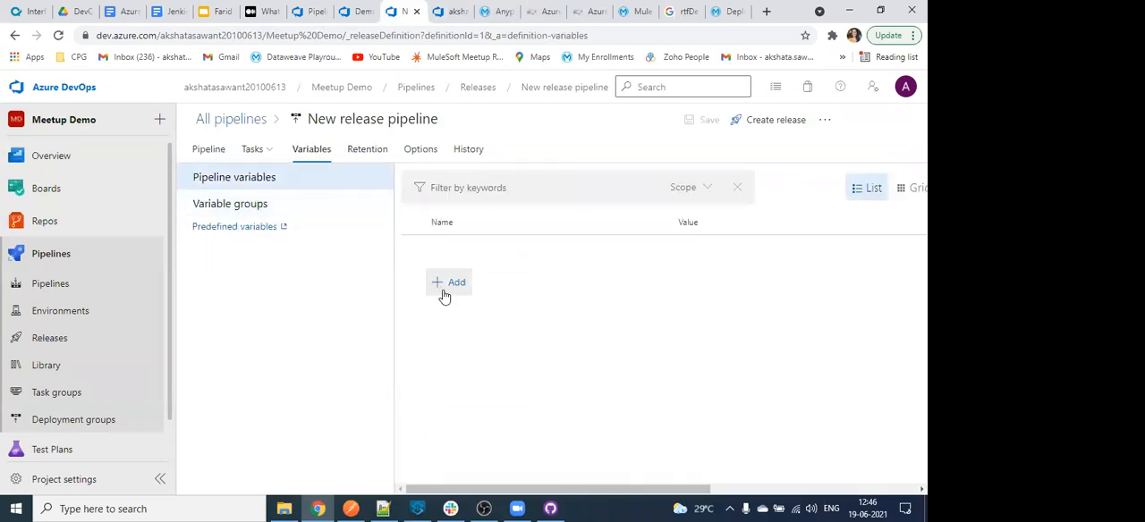
{"action": "left_click", "coordinate": [243, 204]}
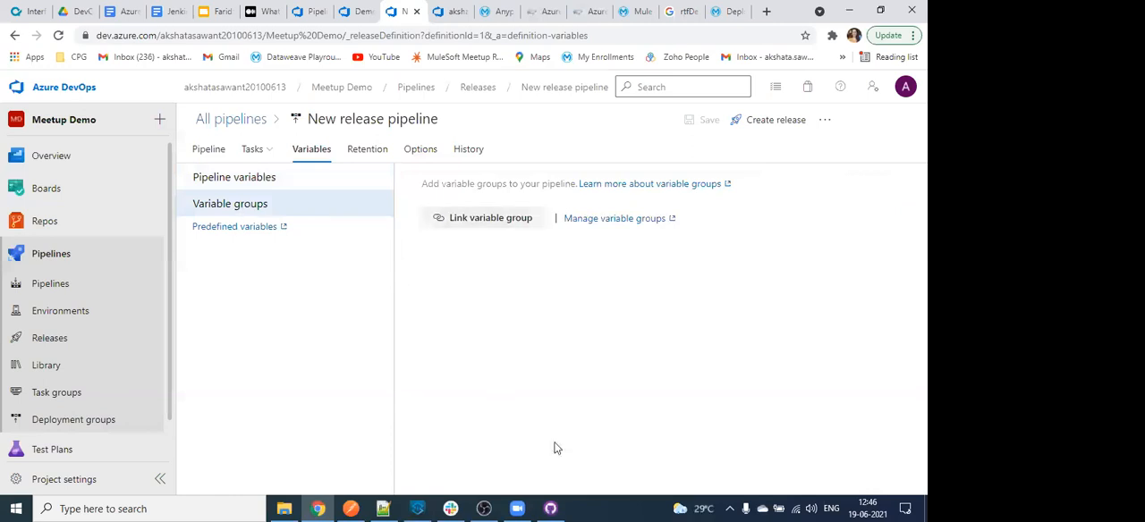
- Switch to Anypoint Studio and examine the cloudHubDeployment configuration and properties in the azure-demo project's pom.xml
{"action": "left_click", "coordinate": [417, 508]}
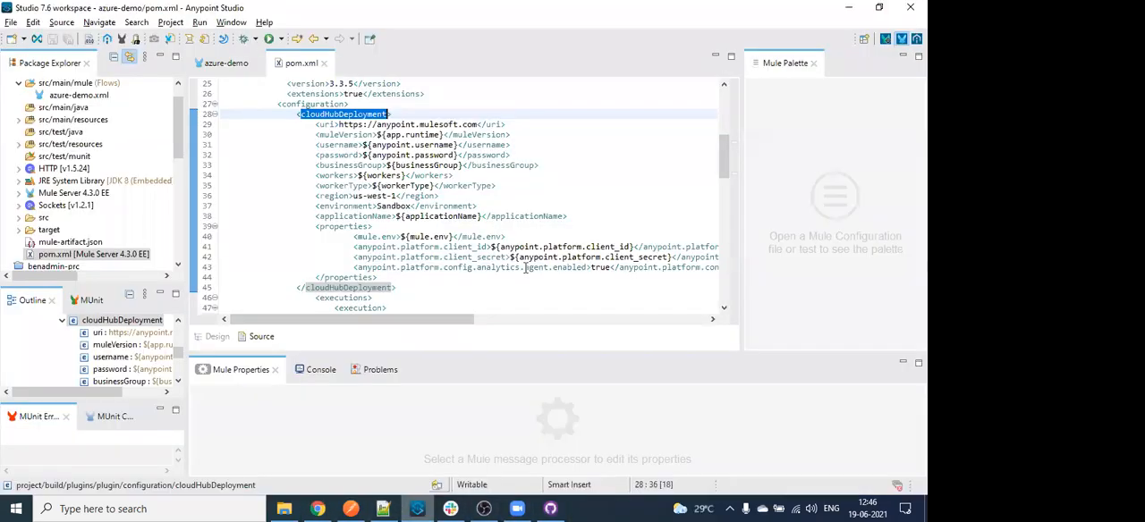
{"action": "scroll", "coordinate": [525, 259], "scroll_direction": "down", "scroll_amount": 6}
{"action": "scroll", "coordinate": [462, 265], "scroll_direction": "up", "scroll_amount": 5}
{"action": "scroll", "coordinate": [463, 265], "scroll_direction": "up", "scroll_amount": 6}
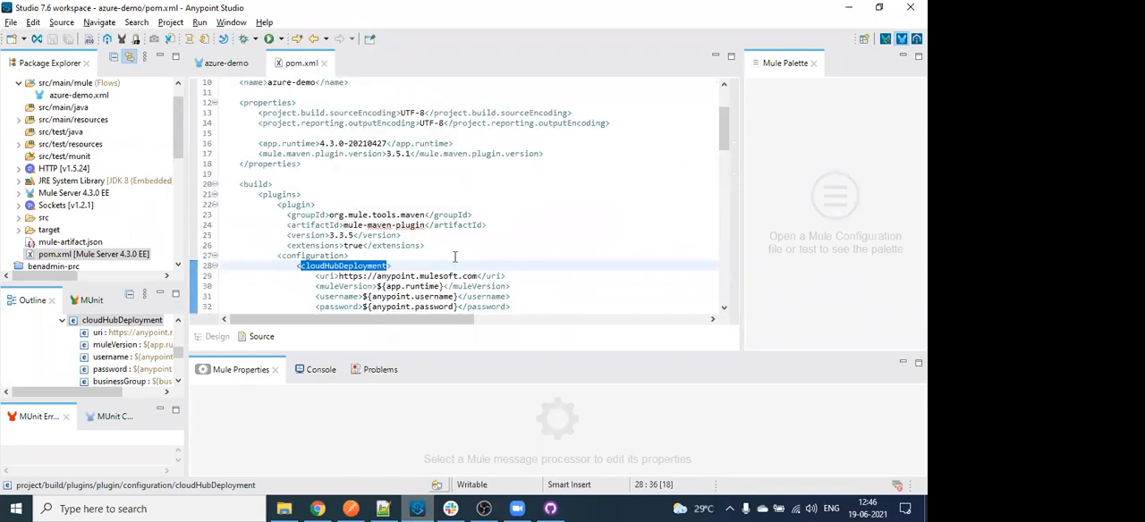
{"action": "scroll", "coordinate": [468, 262], "scroll_direction": "down", "scroll_amount": 10}
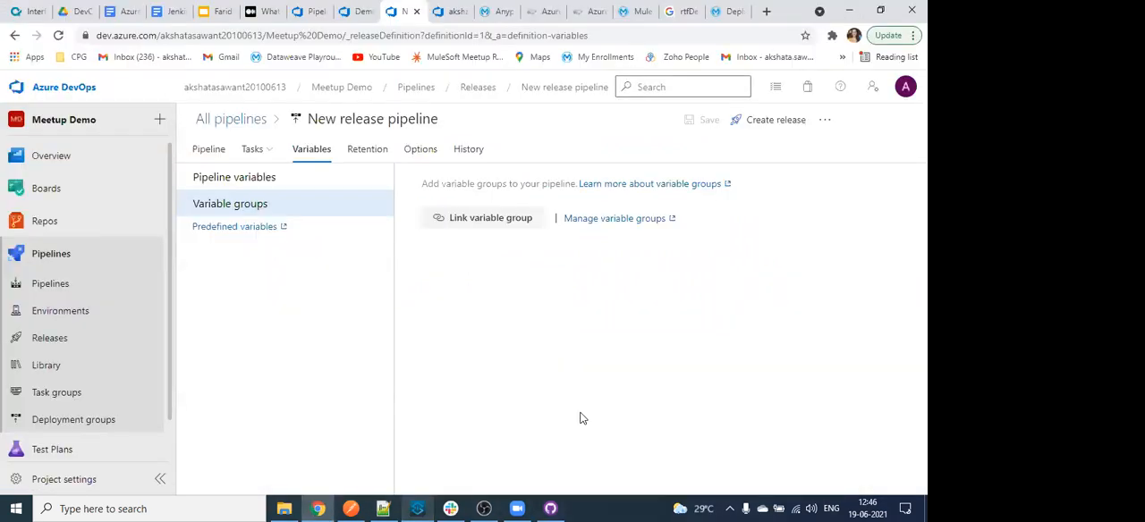
- Open the Demo Meetup build pipeline's variables in Azure DevOps, make anypoint.username a secret variable and try to save the change
{"action": "left_click", "coordinate": [357, 10]}
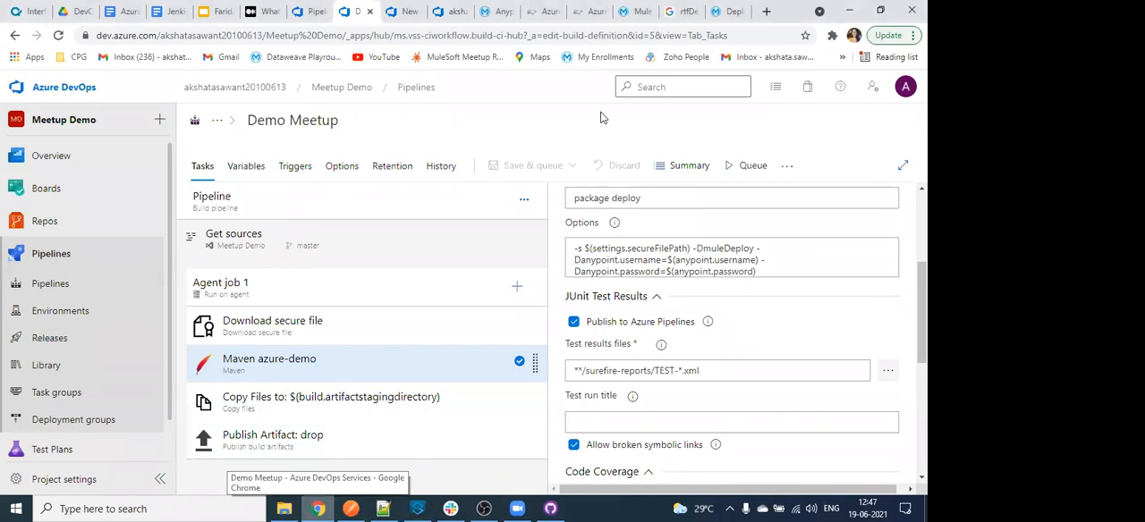
{"action": "left_click", "coordinate": [248, 167]}
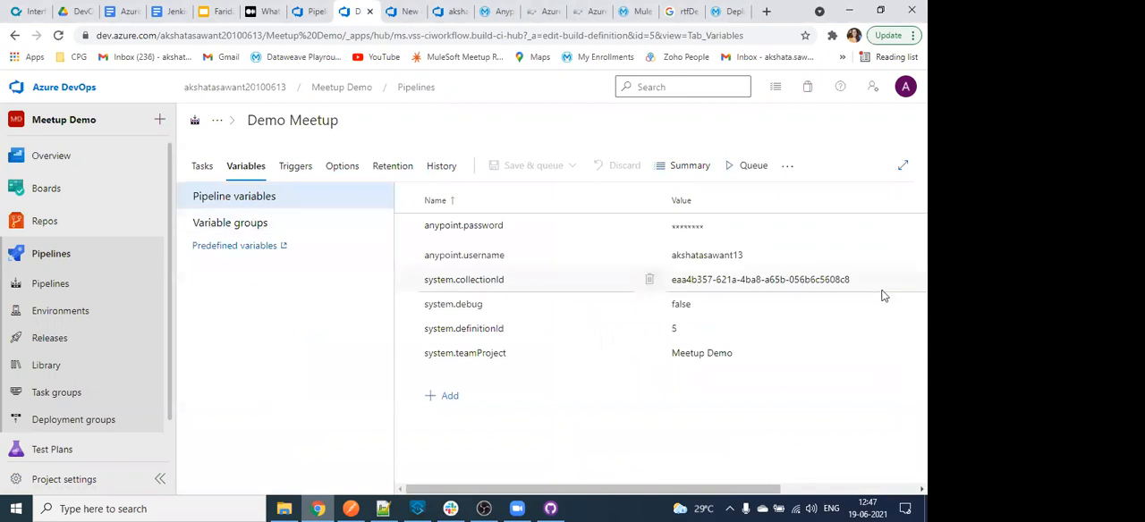
{"action": "scroll", "coordinate": [882, 295], "scroll_direction": "right", "scroll_amount": 3}
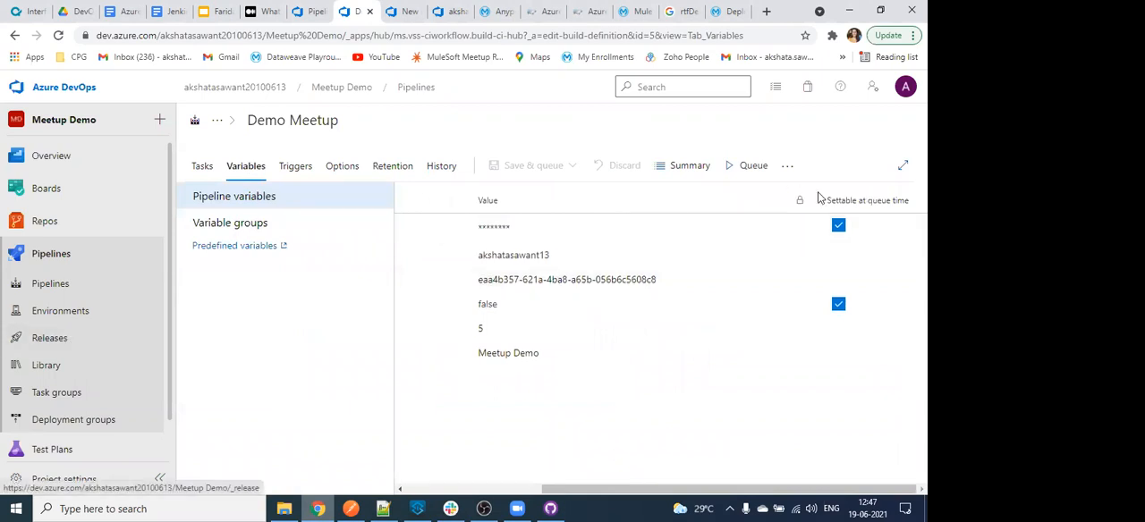
{"action": "left_click", "coordinate": [808, 257]}
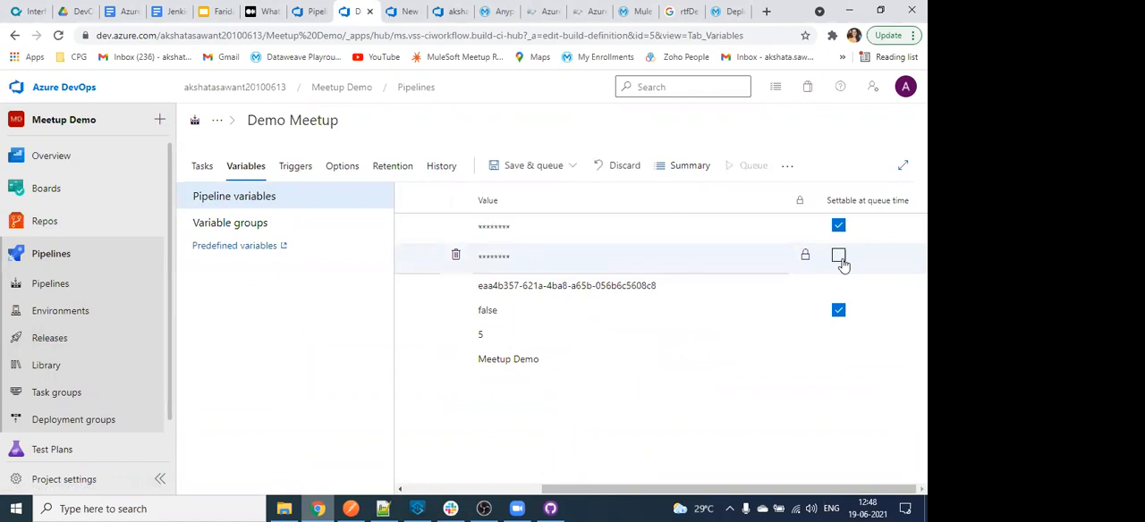
{"action": "scroll", "coordinate": [841, 262], "scroll_direction": "left", "scroll_amount": 3}
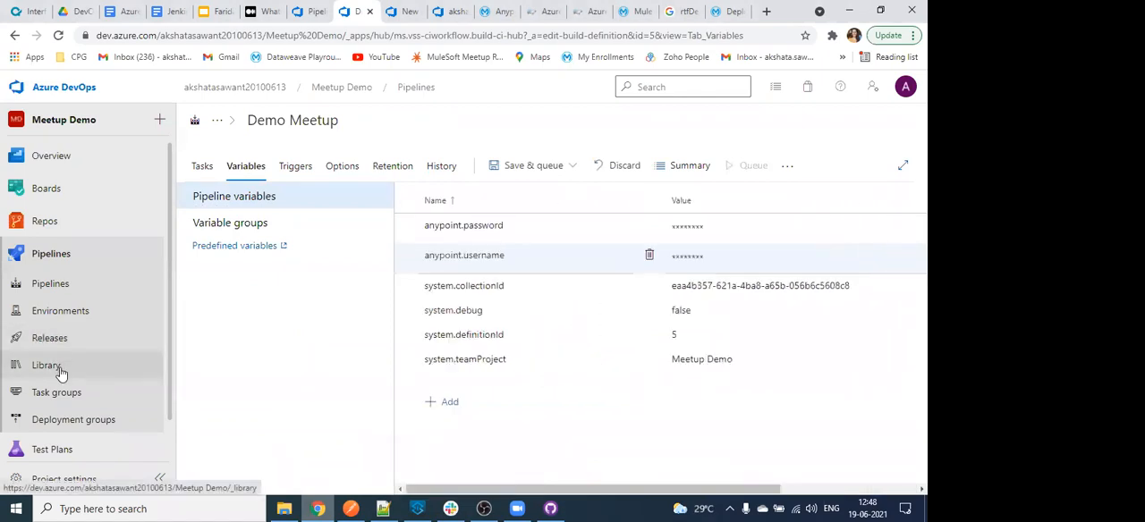
{"action": "left_click", "coordinate": [60, 371]}
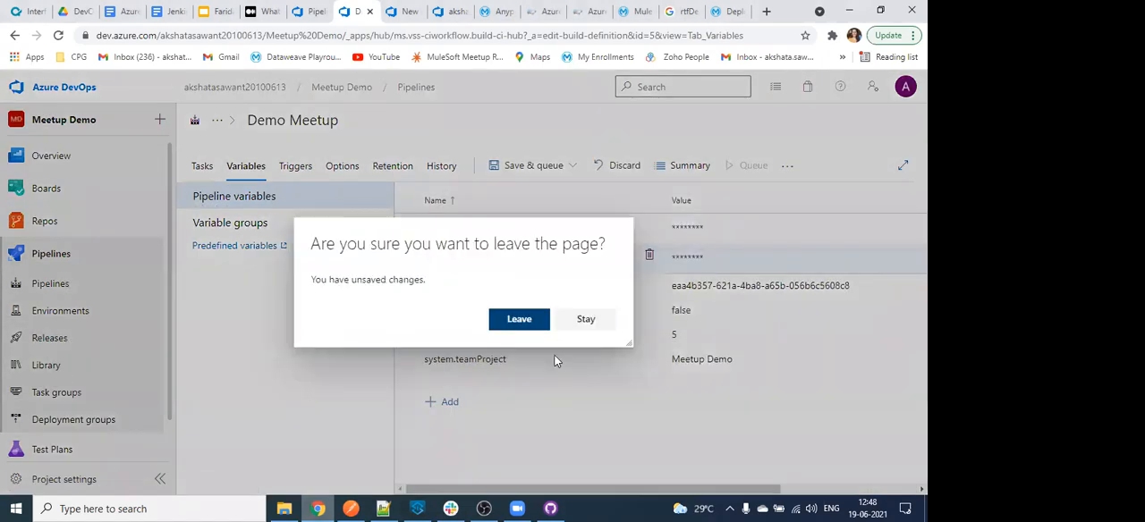
{"action": "left_click", "coordinate": [584, 322]}
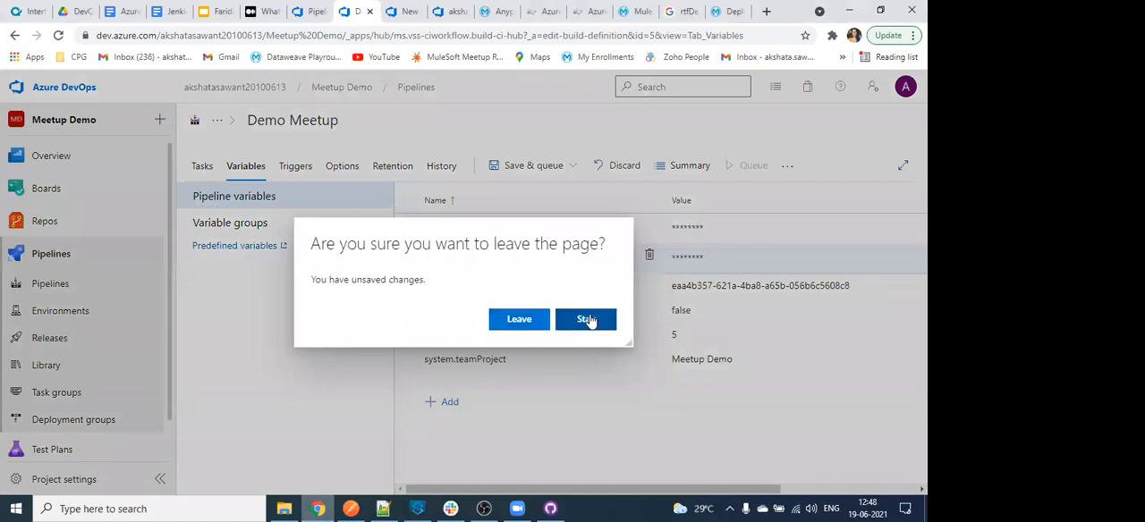
{"action": "key", "text": "ctrl+s"}
{"action": "key", "text": "Return"}
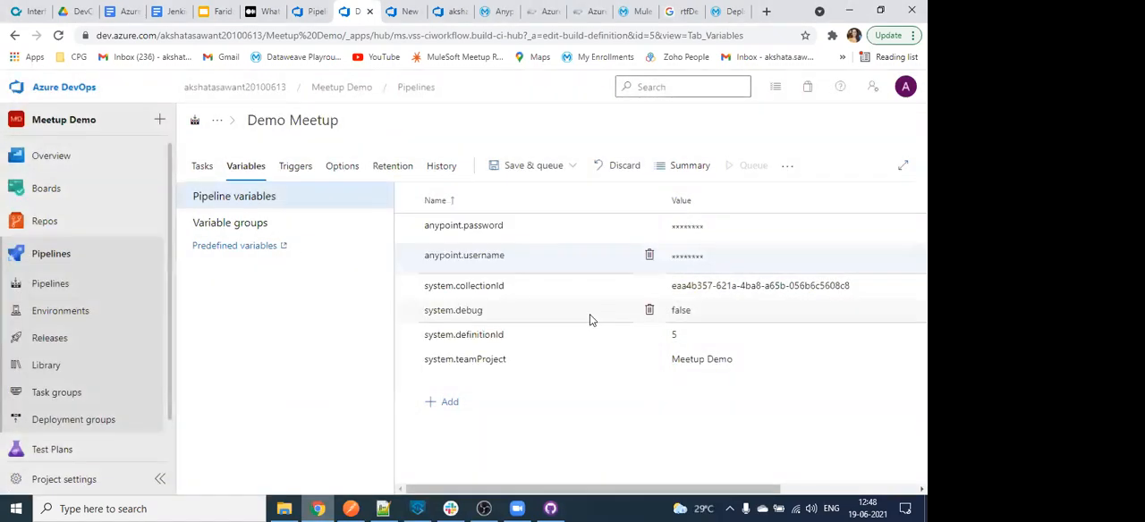
- Open the Library's secure files and view the upload dialog for a new secure file, cancelling without uploading
{"action": "left_click", "coordinate": [70, 374]}
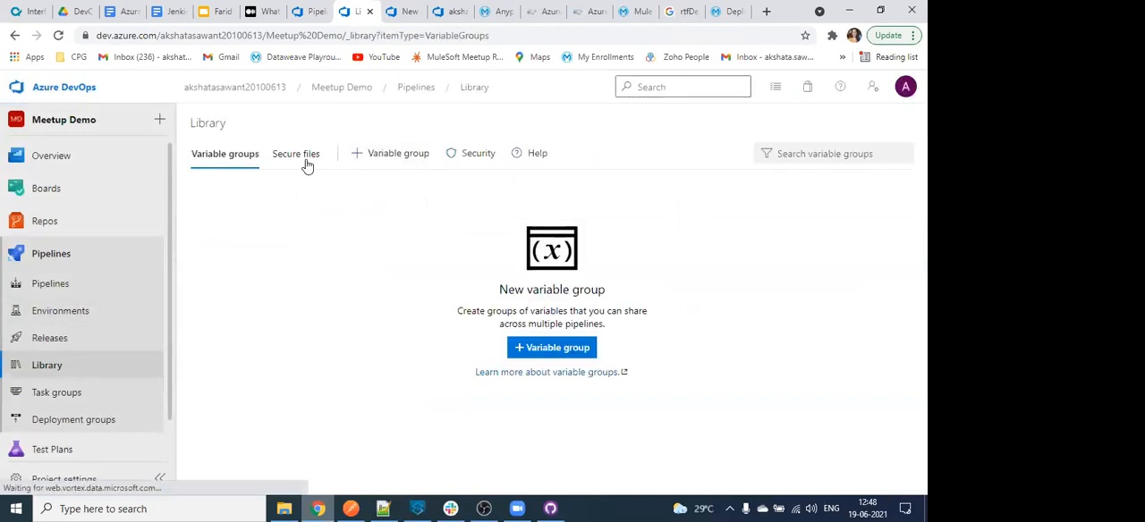
{"action": "left_click", "coordinate": [305, 163]}
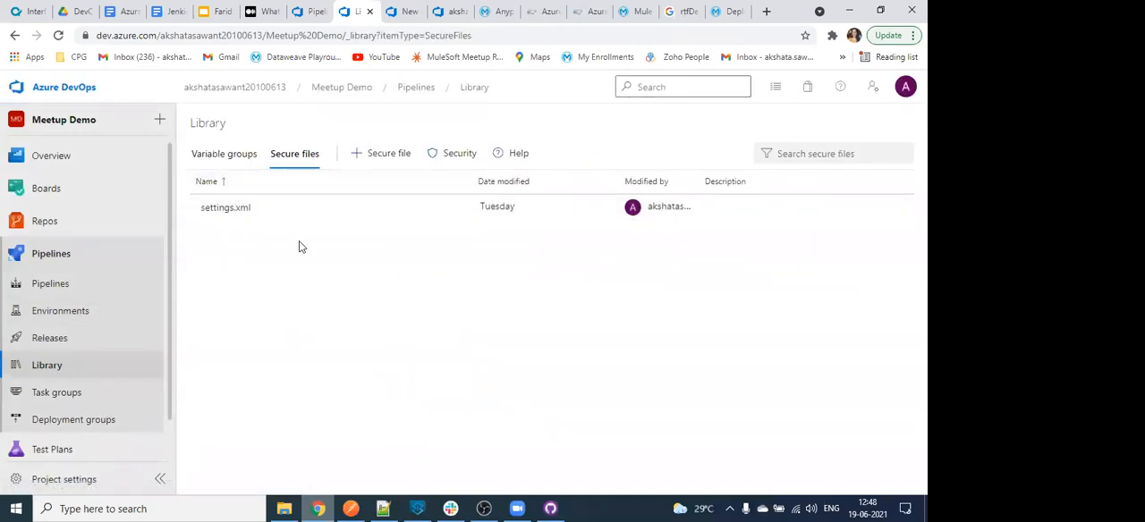
{"action": "left_click", "coordinate": [393, 154]}
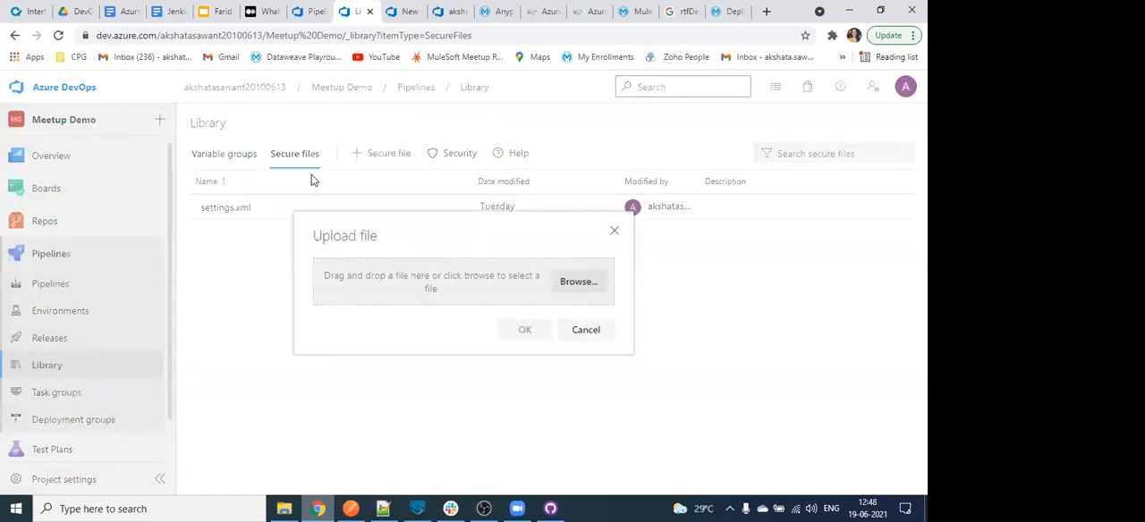
{"action": "left_click", "coordinate": [583, 330]}
- Start a new variable group in the Library and add a variable named jdhfsjd with a secret value, locking it
{"action": "left_click", "coordinate": [222, 157]}
{"action": "left_click", "coordinate": [552, 349]}
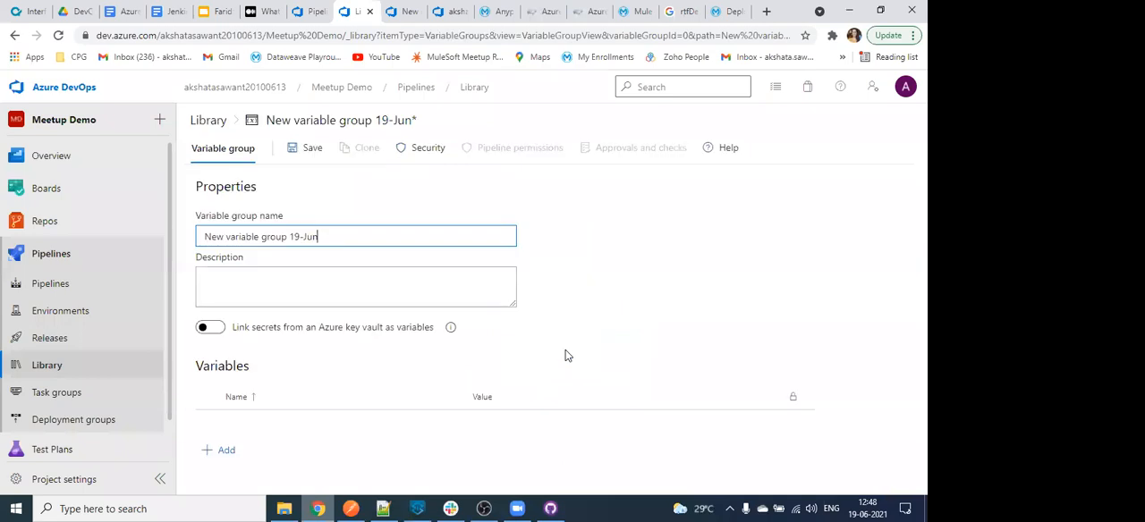
{"action": "left_click", "coordinate": [213, 454]}
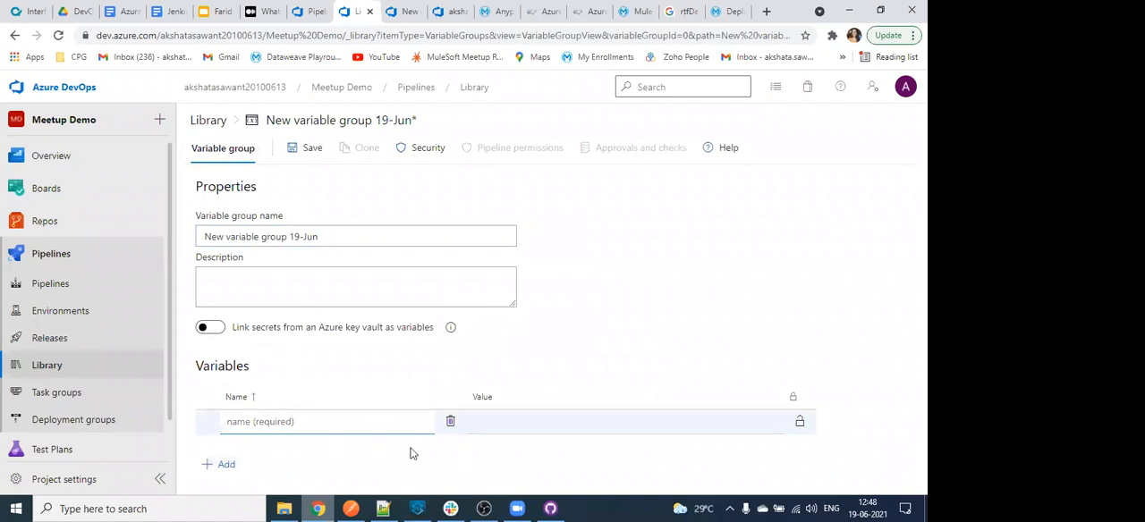
{"action": "type", "text": "jdhfsjd"}
{"action": "key", "text": "Tab"}
{"action": "left_click", "coordinate": [639, 424]}
{"action": "type", "text": "dsfd"}
{"action": "left_click", "coordinate": [798, 423]}
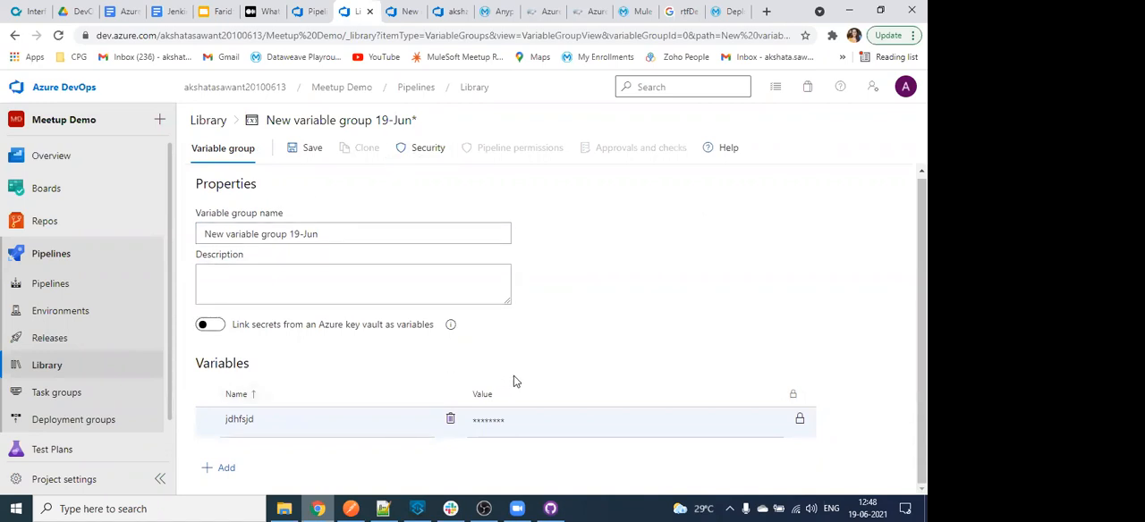
- Try linking Azure key vault secrets to the variable group, turn linking off again and leave for Releases without saving
{"action": "left_click", "coordinate": [212, 327]}
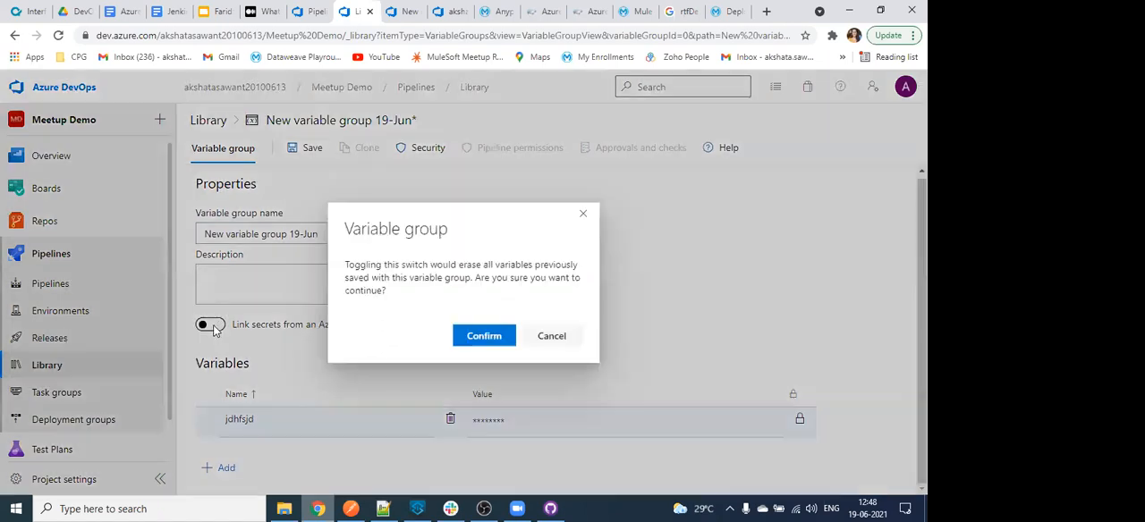
{"action": "left_click", "coordinate": [490, 336]}
{"action": "scroll", "coordinate": [294, 367], "scroll_direction": "down", "scroll_amount": 1}
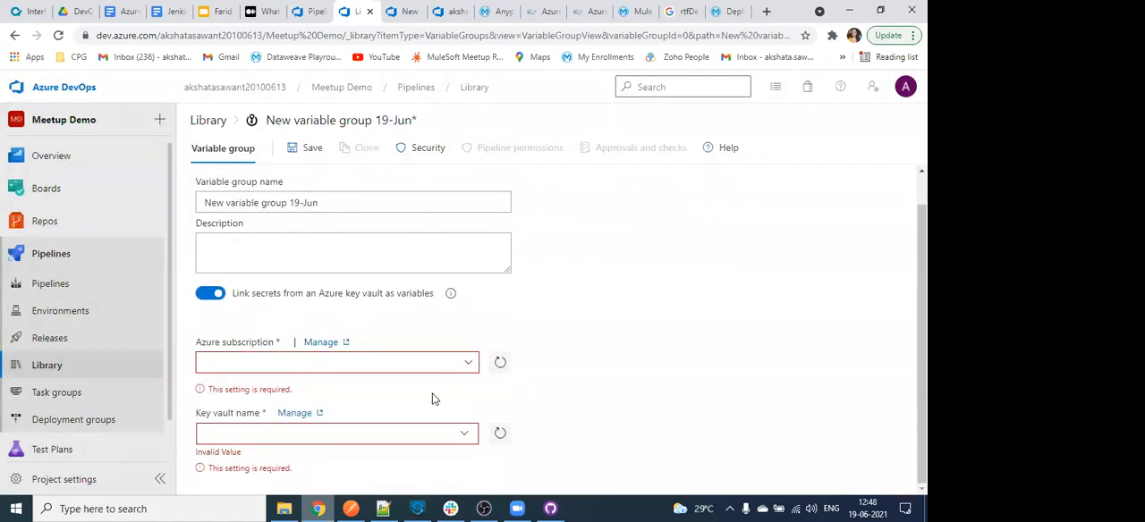
{"action": "left_click", "coordinate": [211, 294]}
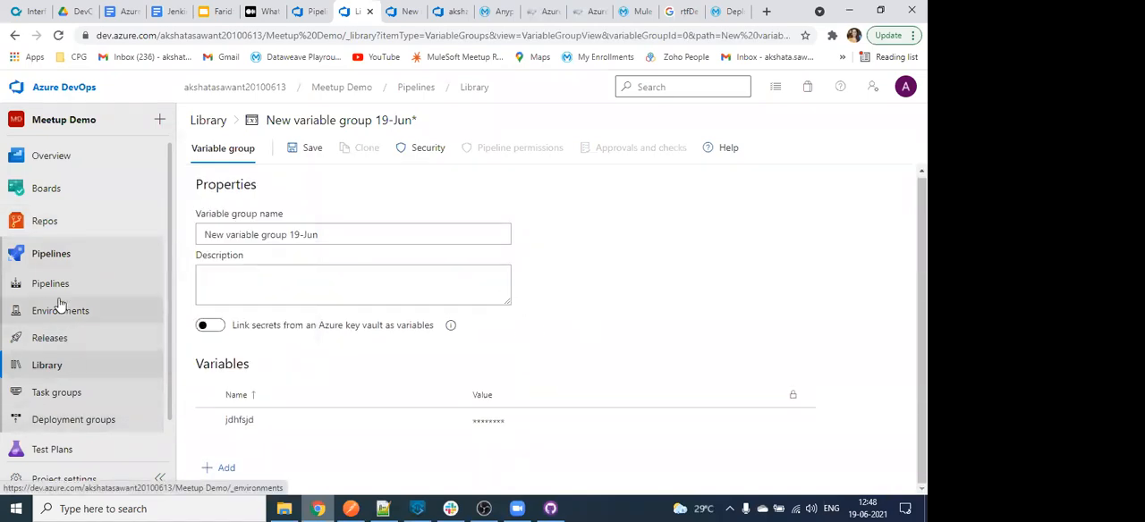
{"action": "left_click", "coordinate": [66, 340]}
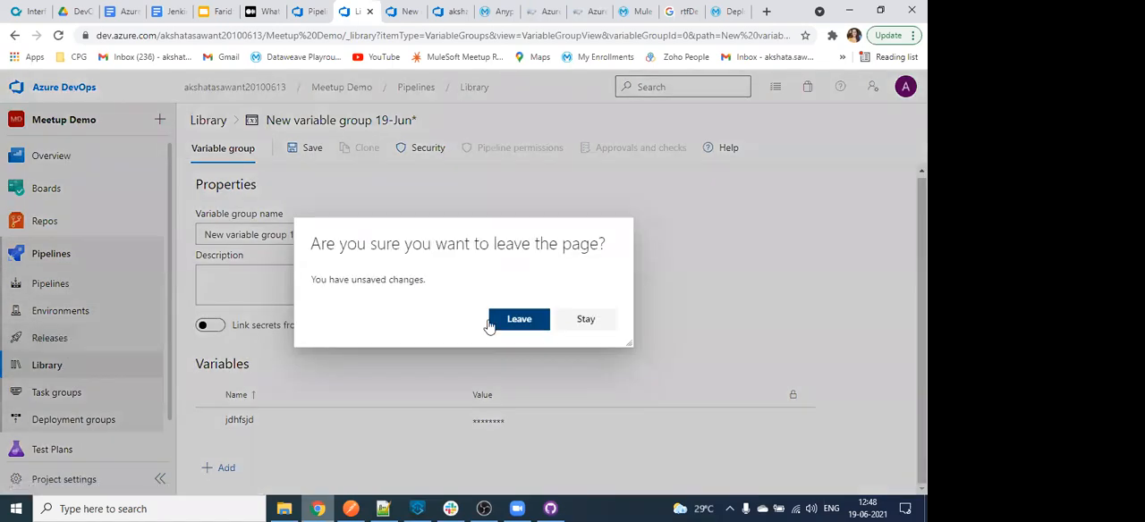
{"action": "left_click", "coordinate": [534, 324]}
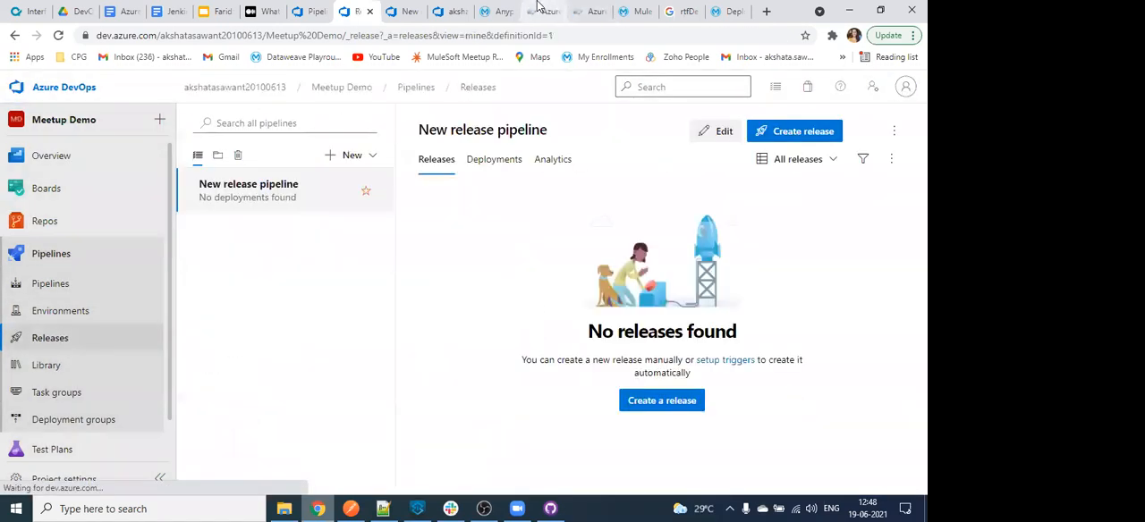
- Revisit the apisero.com release article's Create Release section and glance at the azure-devops-mulesoft article on selecting the Maven template
{"action": "left_click", "coordinate": [541, 11]}
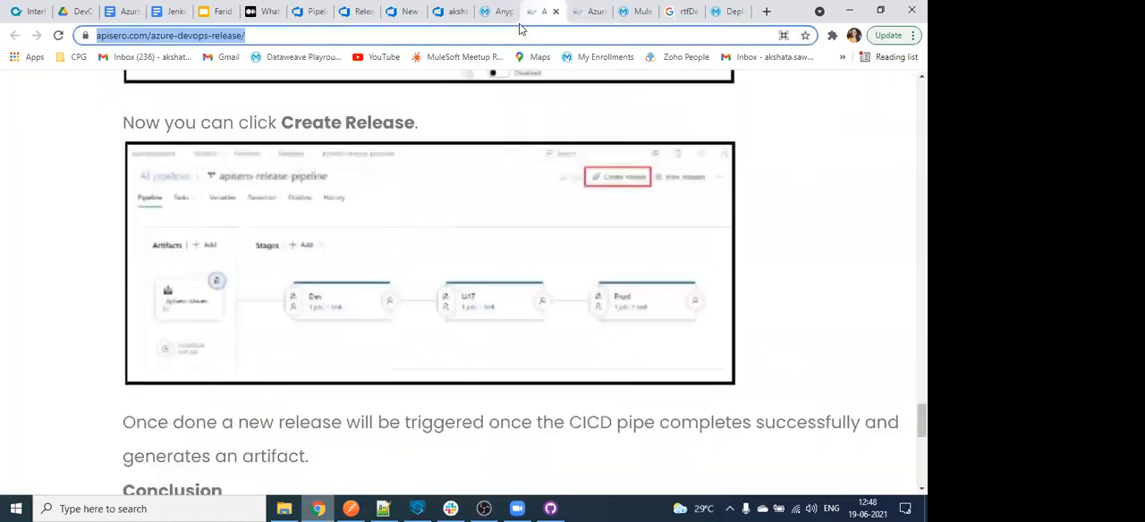
{"action": "left_click", "coordinate": [298, 508]}
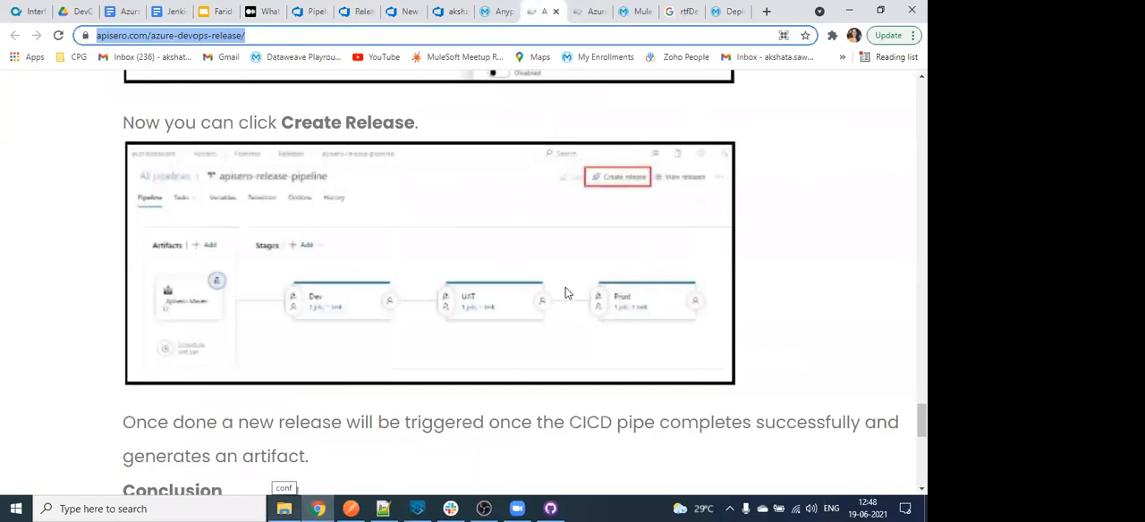
{"action": "left_click", "coordinate": [590, 9]}
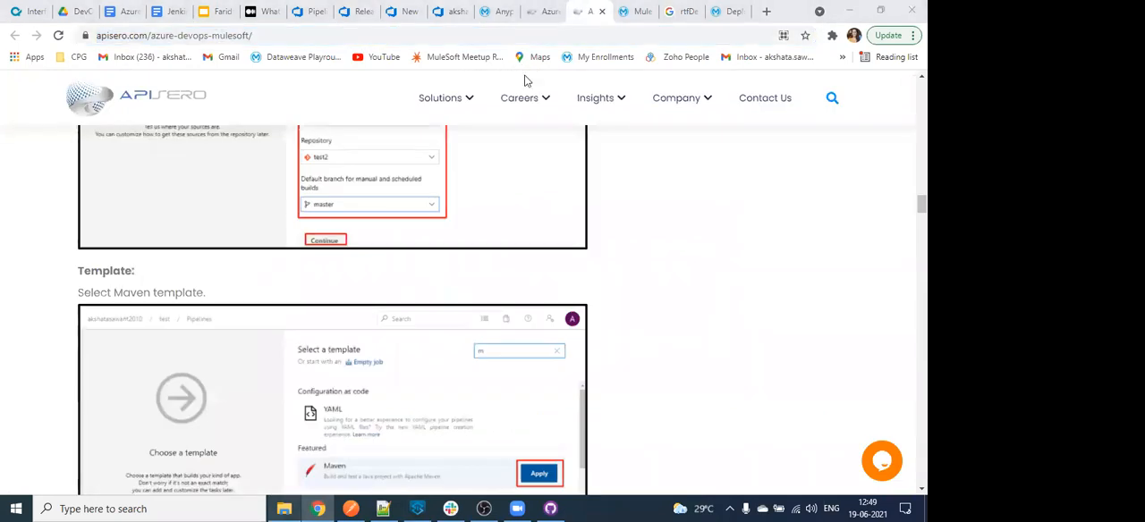
{"action": "left_click", "coordinate": [540, 11]}
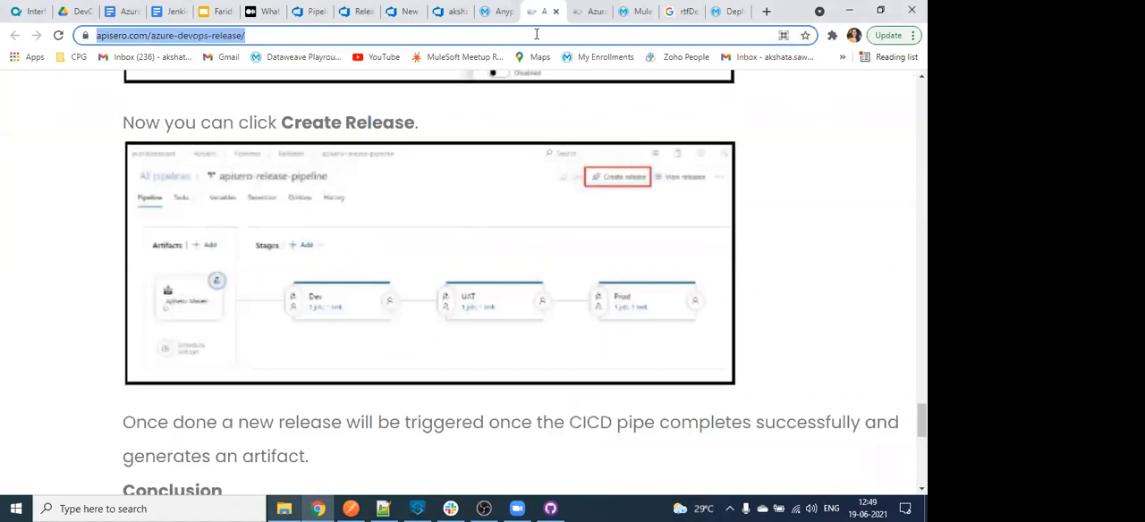
- Glance at the azure-devops-mulesoft article and the Runtime Manager applications list, ending on the Maven azure-demo build log
{"action": "left_click", "coordinate": [542, 78]}
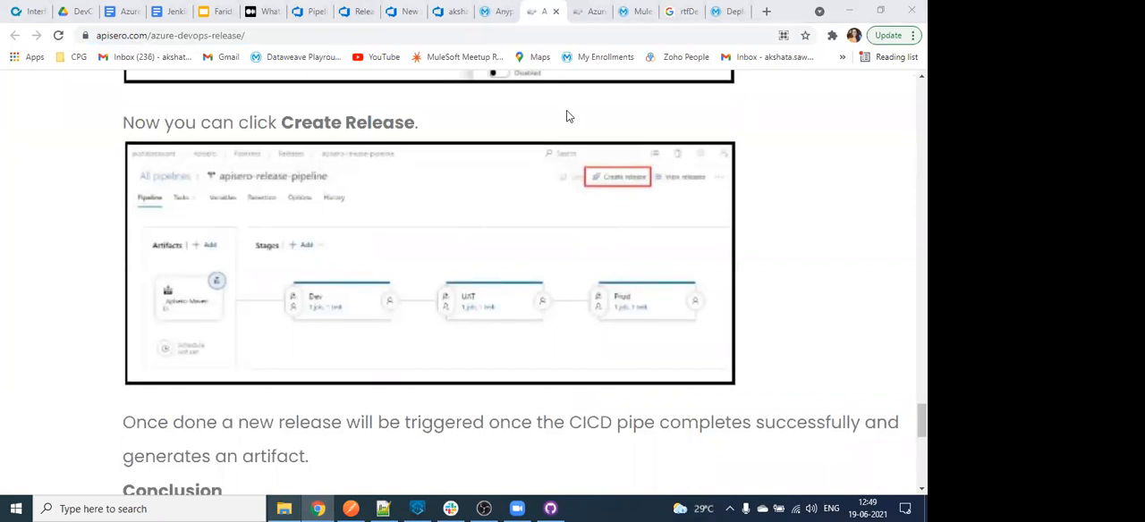
{"action": "left_click", "coordinate": [591, 11]}
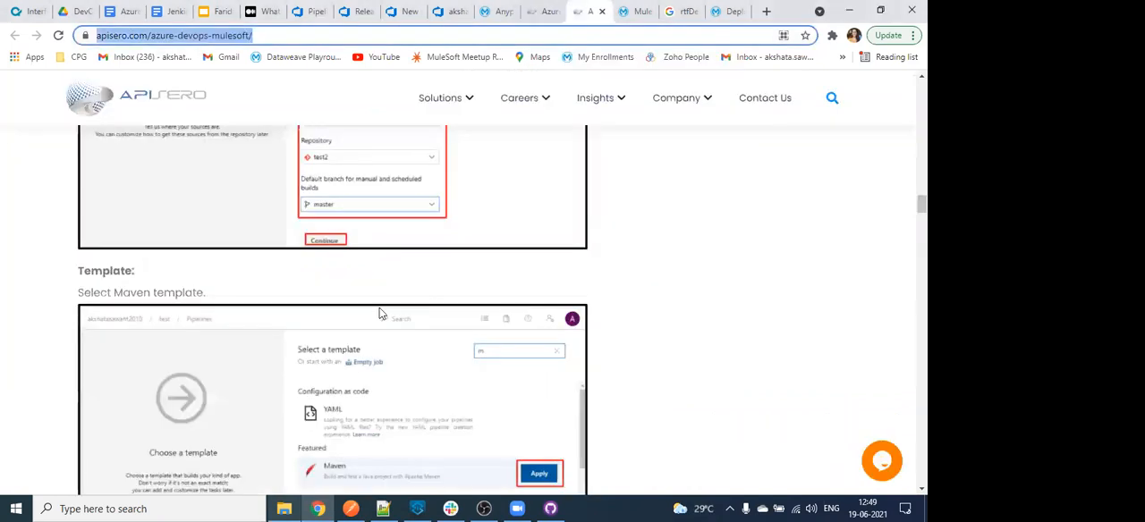
{"action": "left_click", "coordinate": [496, 8]}
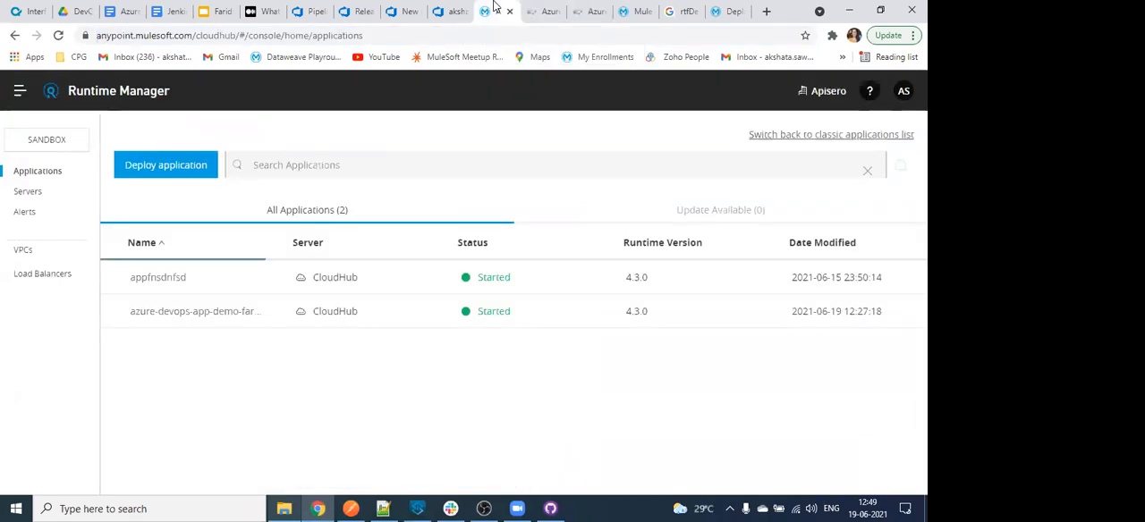
{"action": "left_click", "coordinate": [410, 8]}
{"action": "left_click", "coordinate": [311, 11]}
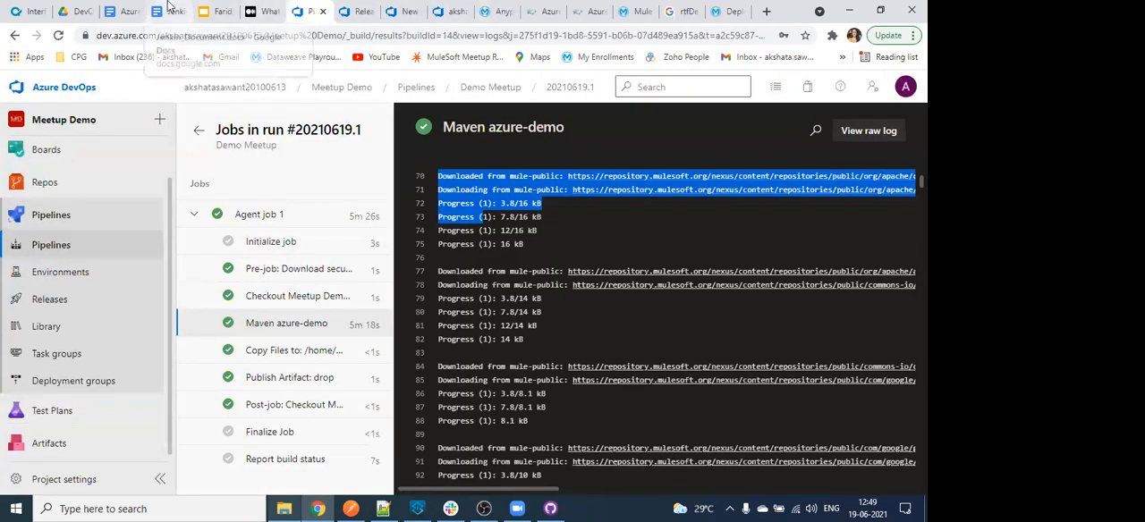
- Switch to the Faridabad MuleSoft Meetup presentation in Google Slides and show the Jenkins Overview slide
{"action": "left_click", "coordinate": [168, 8]}
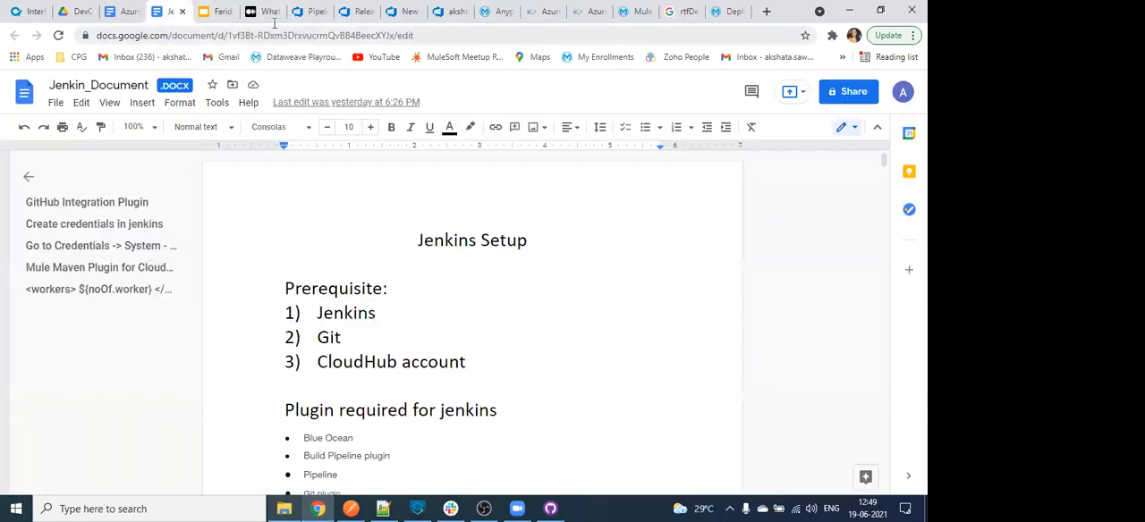
{"action": "left_click", "coordinate": [219, 11]}
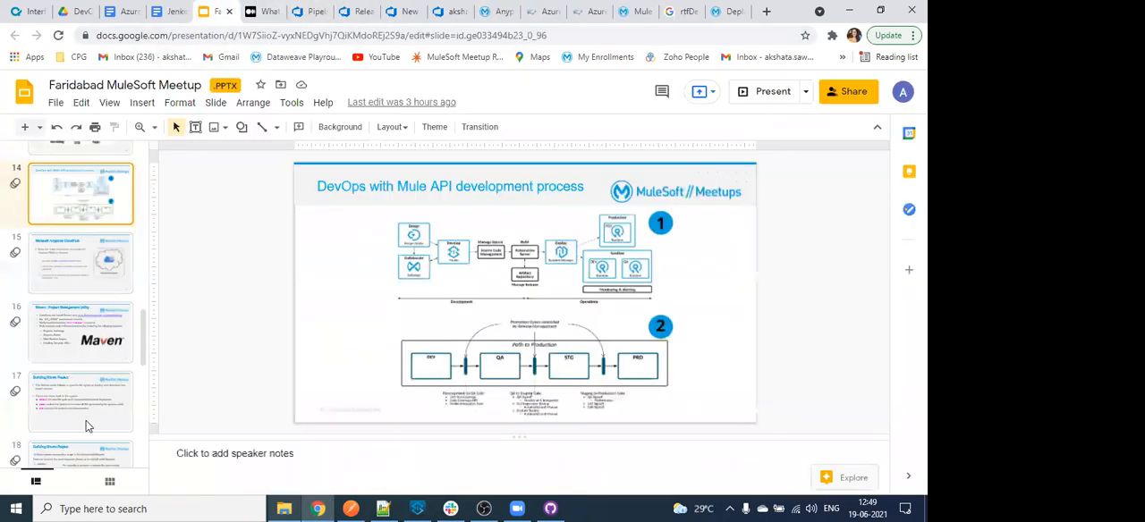
{"action": "scroll", "coordinate": [87, 411], "scroll_direction": "down", "scroll_amount": 6}
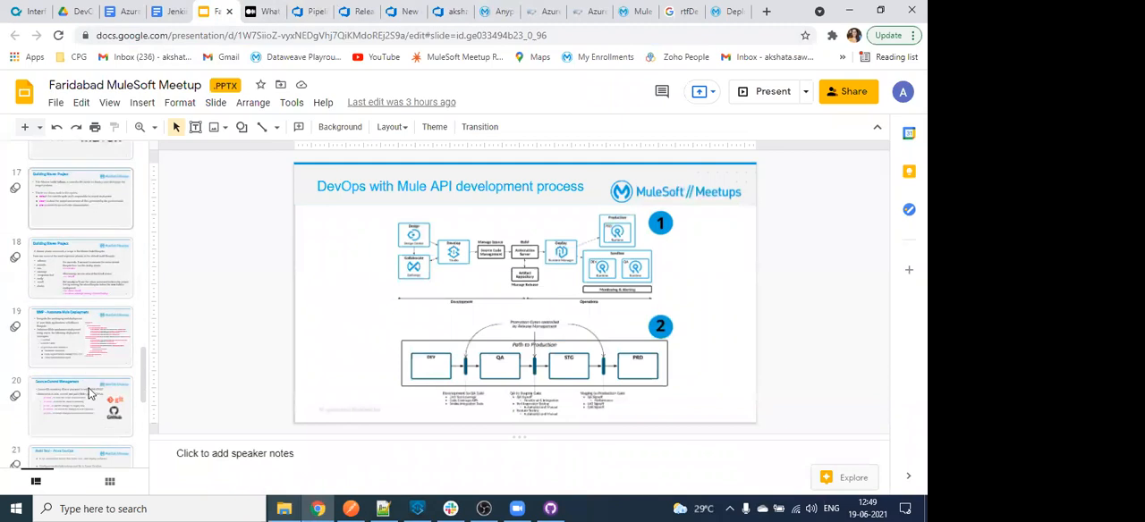
{"action": "left_click", "coordinate": [89, 378]}
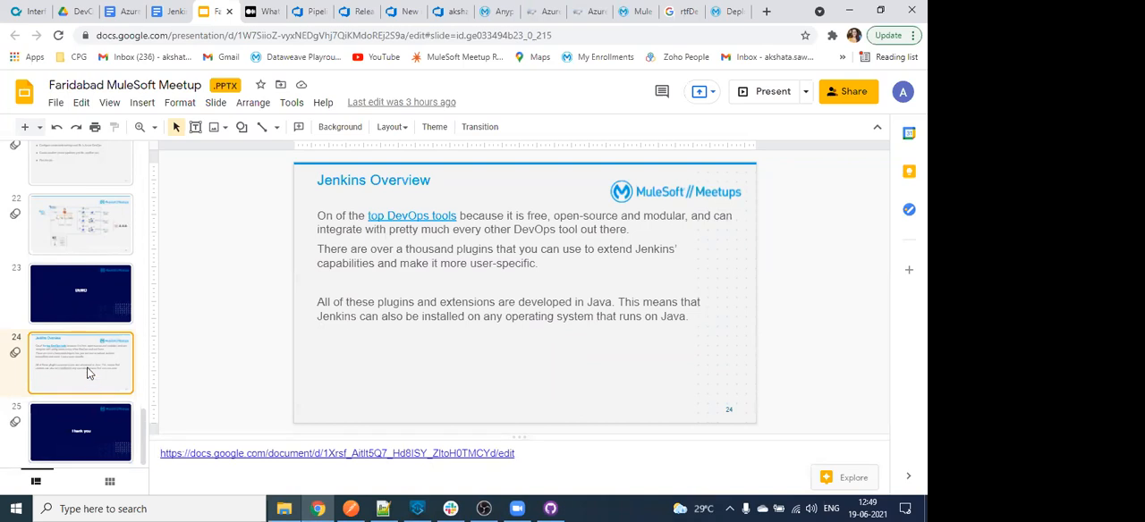
- Review the Jenkin_Document in Google Docs, covering prerequisites, required plugins, credentials setup and where the Jenkinsfile sits in the project
{"action": "left_click", "coordinate": [176, 9]}
{"action": "scroll", "coordinate": [497, 355], "scroll_direction": "down", "scroll_amount": 1}
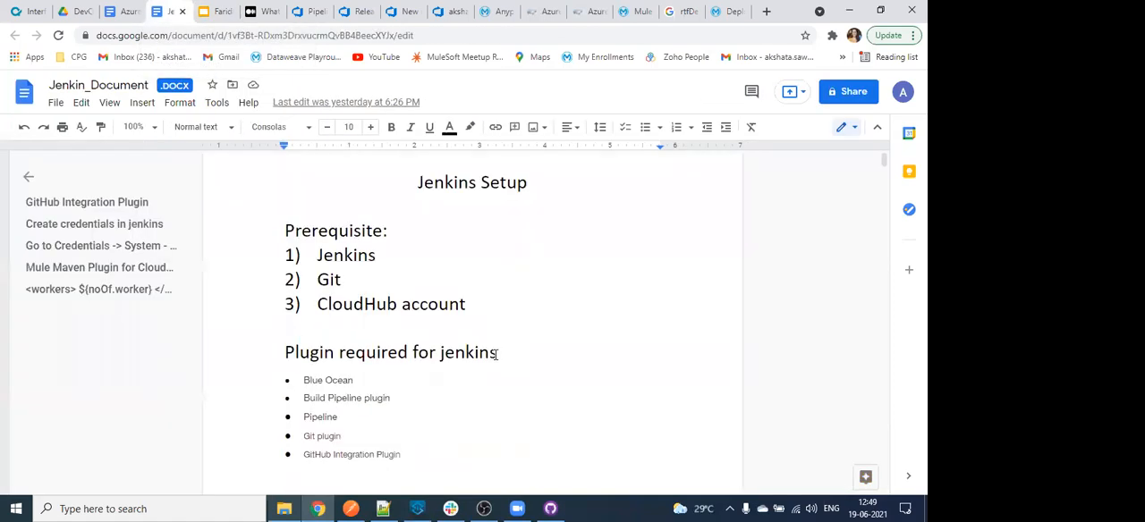
{"action": "scroll", "coordinate": [497, 354], "scroll_direction": "down", "scroll_amount": 15}
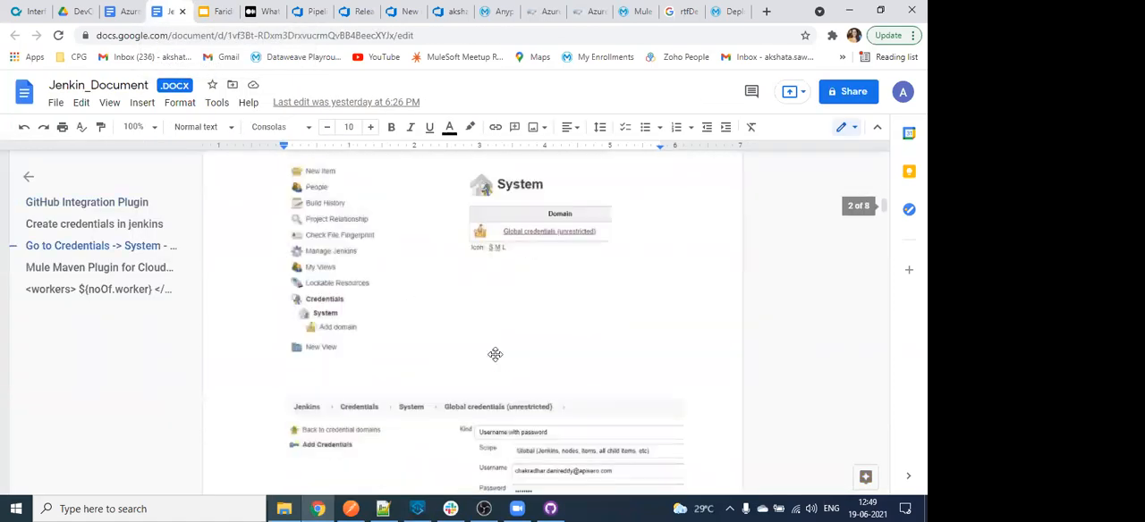
{"action": "scroll", "coordinate": [496, 354], "scroll_direction": "down", "scroll_amount": 2}
{"action": "scroll", "coordinate": [496, 354], "scroll_direction": "up", "scroll_amount": 4}
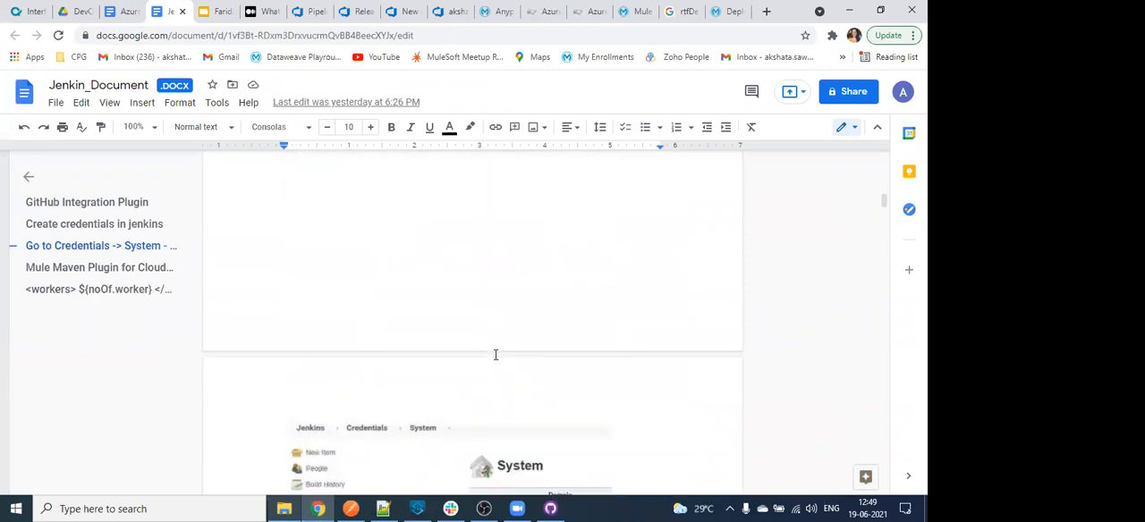
{"action": "scroll", "coordinate": [495, 354], "scroll_direction": "up", "scroll_amount": 2}
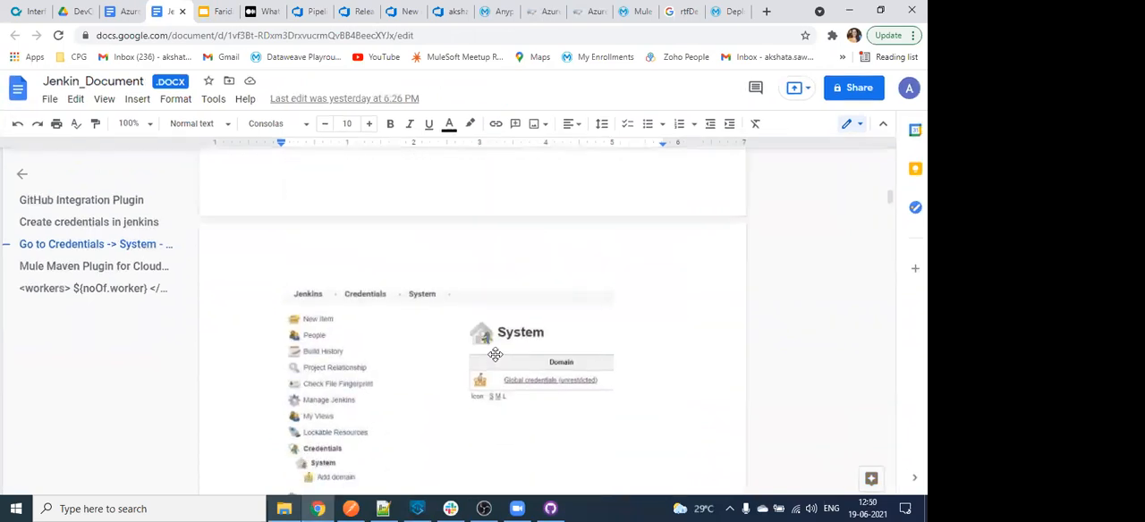
{"action": "scroll", "coordinate": [496, 356], "scroll_direction": "up", "scroll_amount": 2}
{"action": "scroll", "coordinate": [495, 356], "scroll_direction": "down", "scroll_amount": 2}
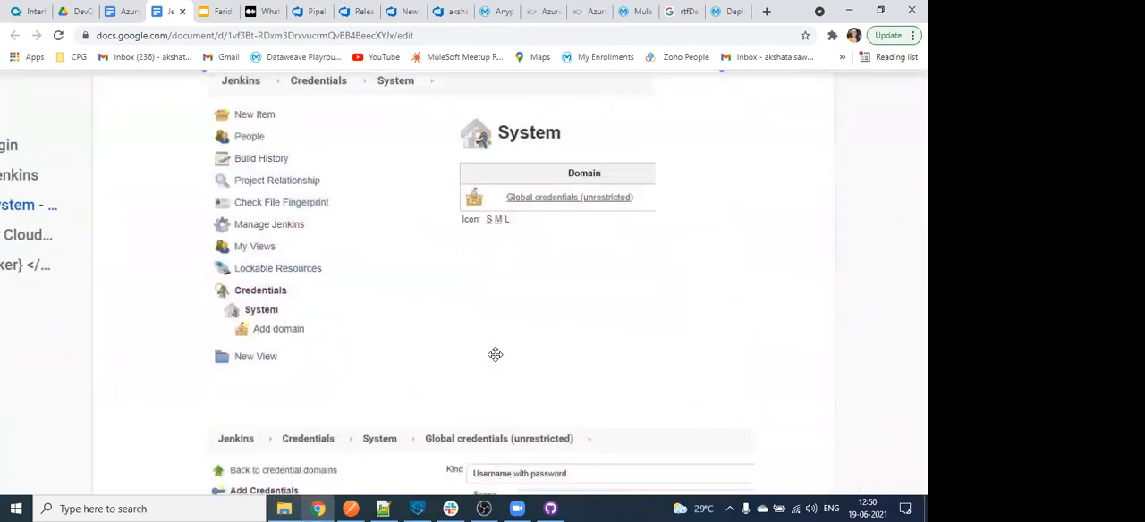
{"action": "scroll", "coordinate": [495, 354], "scroll_direction": "down", "scroll_amount": 3}
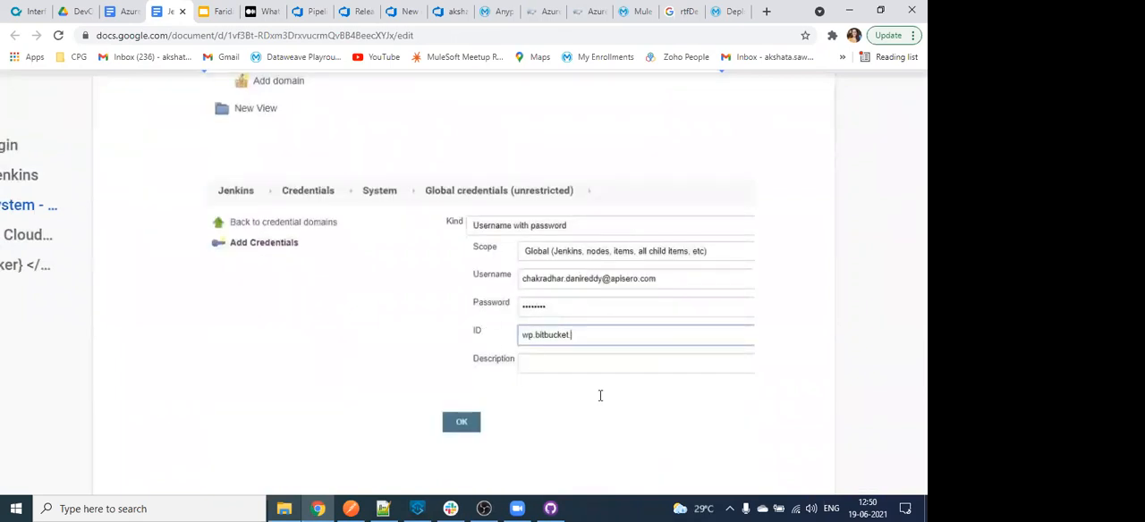
{"action": "scroll", "coordinate": [600, 395], "scroll_direction": "down", "scroll_amount": 5}
{"action": "scroll", "coordinate": [600, 395], "scroll_direction": "down", "scroll_amount": 5}
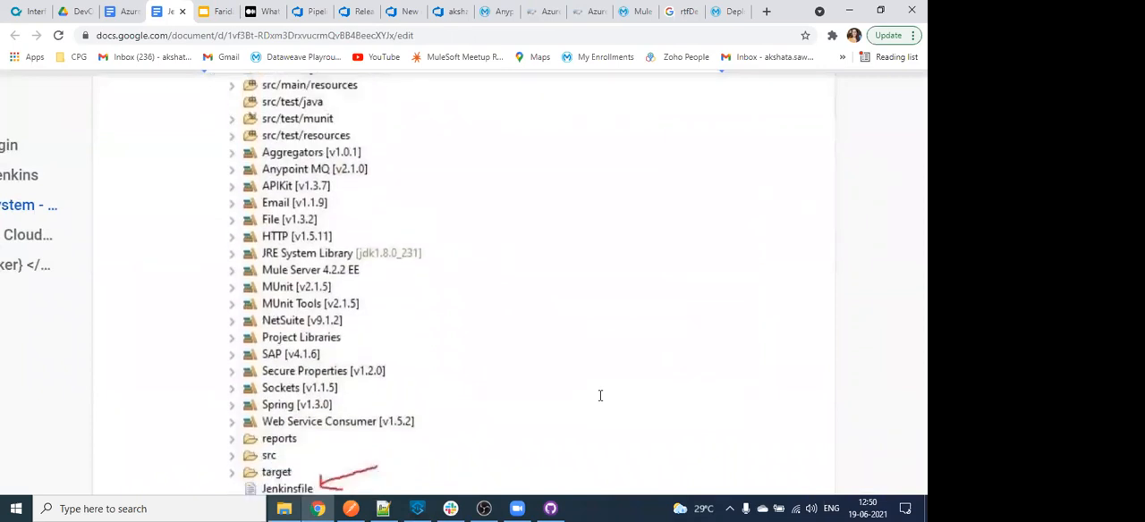
- Glance at the Azure DevOps tabs, return to the Jenkins document and examine the Jenkinsfile script's Build Application and Test stages
{"action": "left_click", "coordinate": [457, 8]}
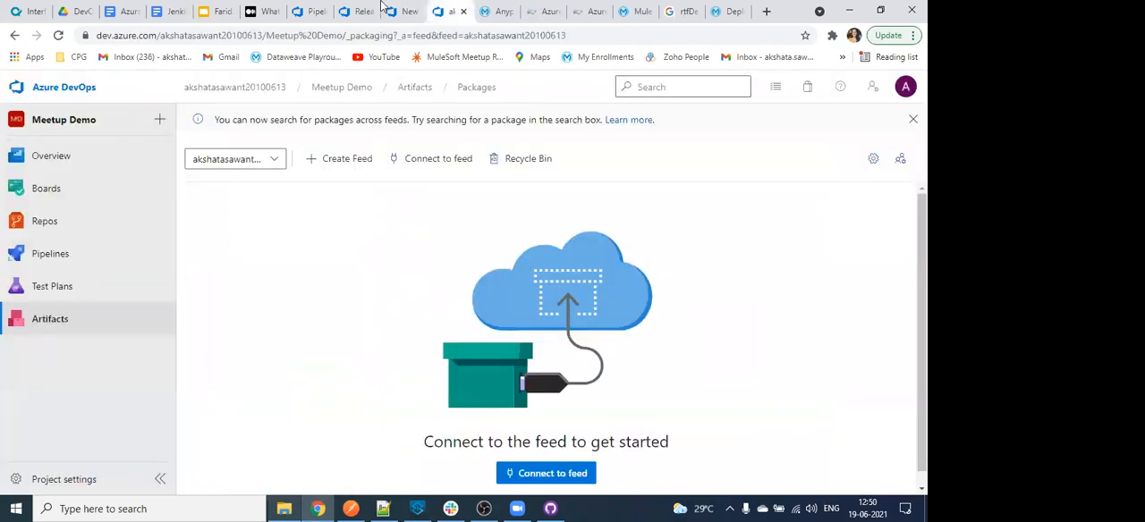
{"action": "left_click", "coordinate": [296, 9]}
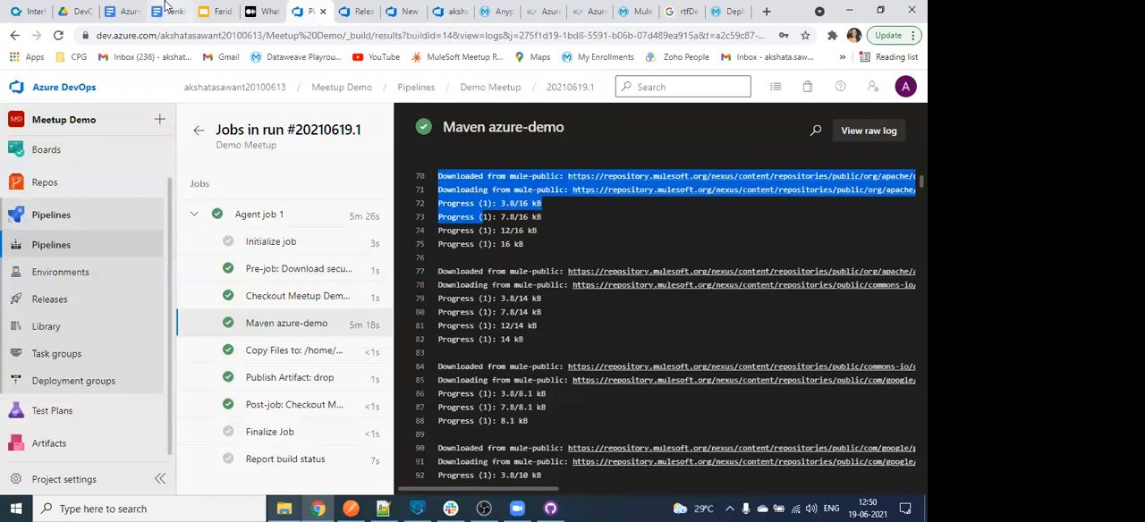
{"action": "left_click", "coordinate": [167, 9]}
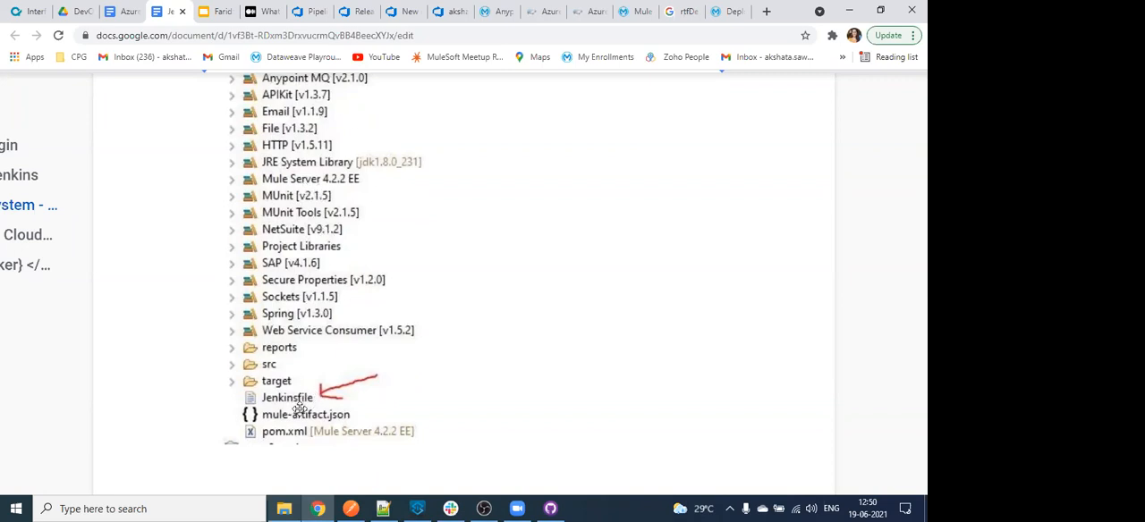
{"action": "scroll", "coordinate": [299, 409], "scroll_direction": "up", "scroll_amount": 4}
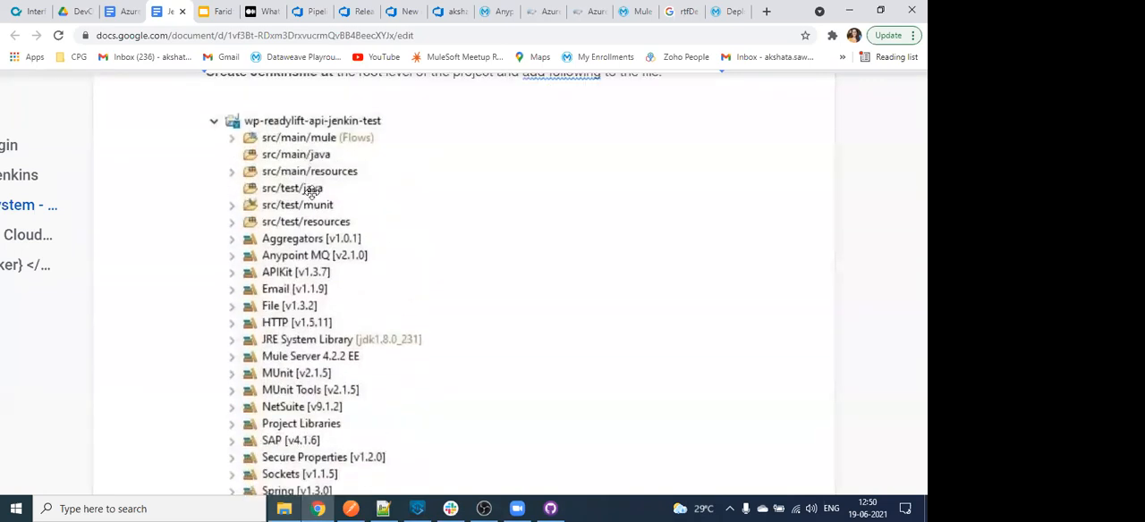
{"action": "scroll", "coordinate": [347, 300], "scroll_direction": "down", "scroll_amount": 4}
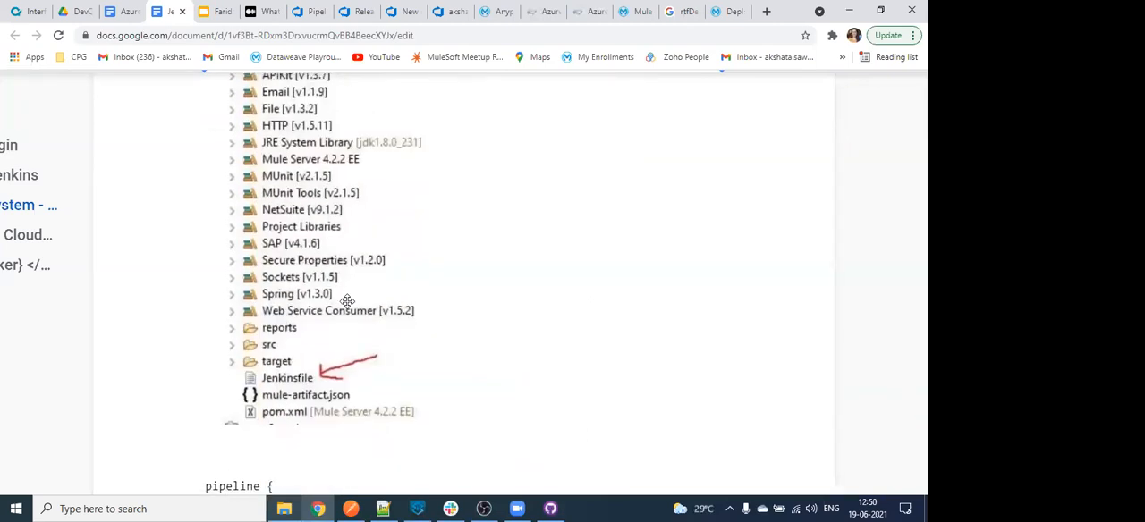
{"action": "scroll", "coordinate": [347, 302], "scroll_direction": "down", "scroll_amount": 6}
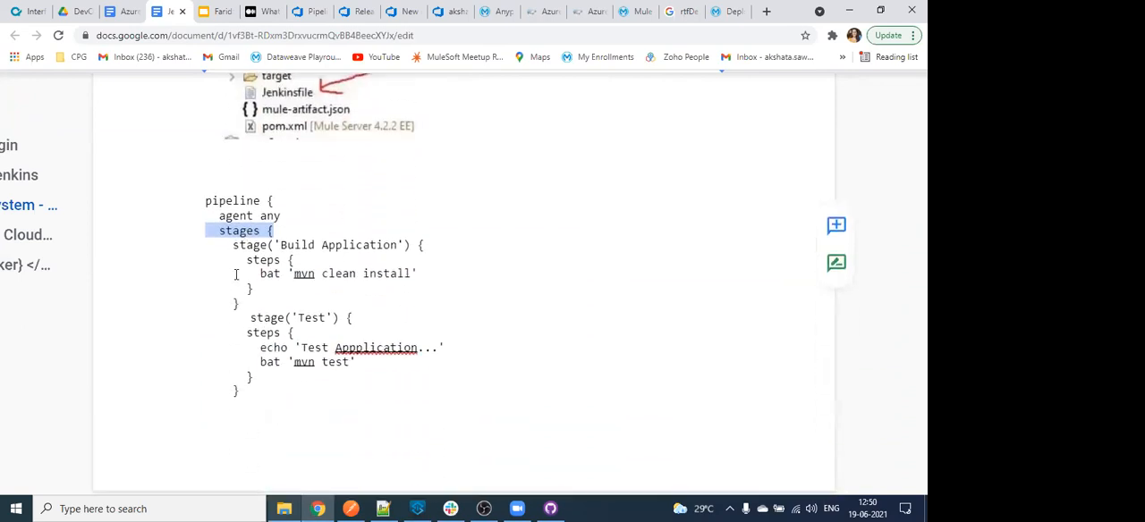
{"action": "double_click", "coordinate": [215, 200]}
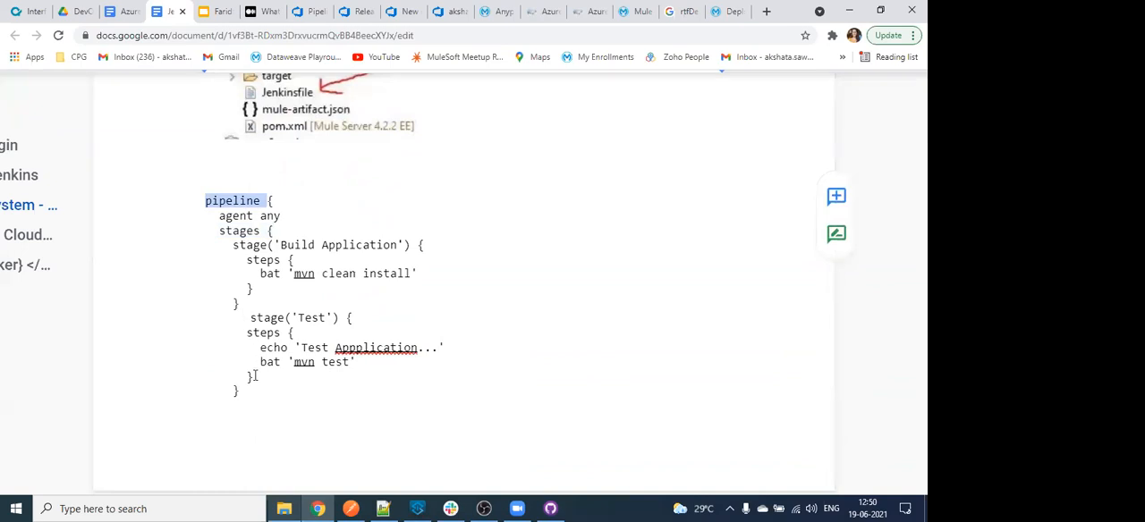
{"action": "triple_click", "coordinate": [254, 375]}
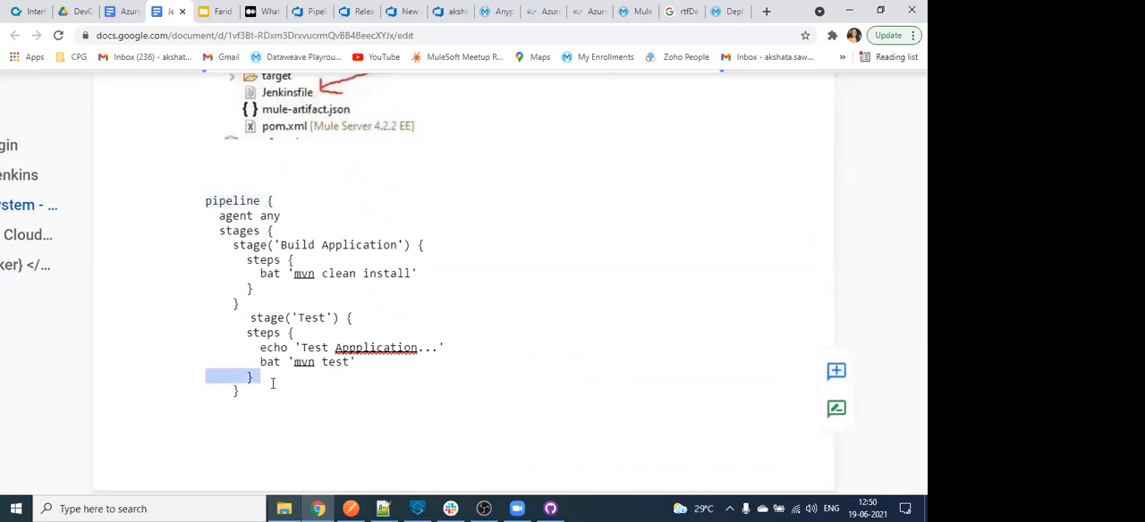
{"action": "left_click", "coordinate": [203, 201]}
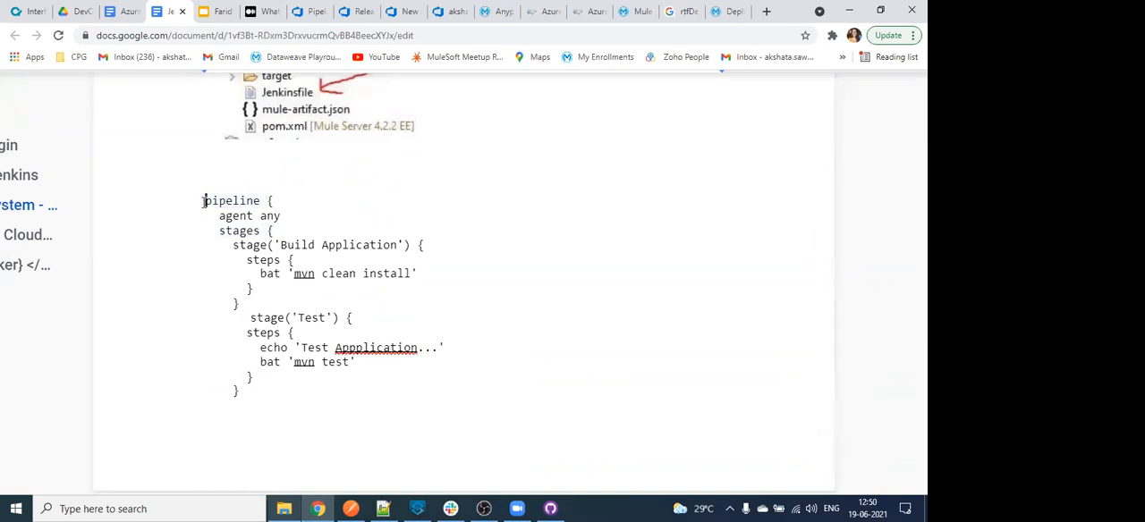
- Open the Azure DevOps Pipelines page in a new browser tab and go to run #20210619.1 of the Demo Meetup pipeline
{"action": "left_click", "coordinate": [315, 11]}
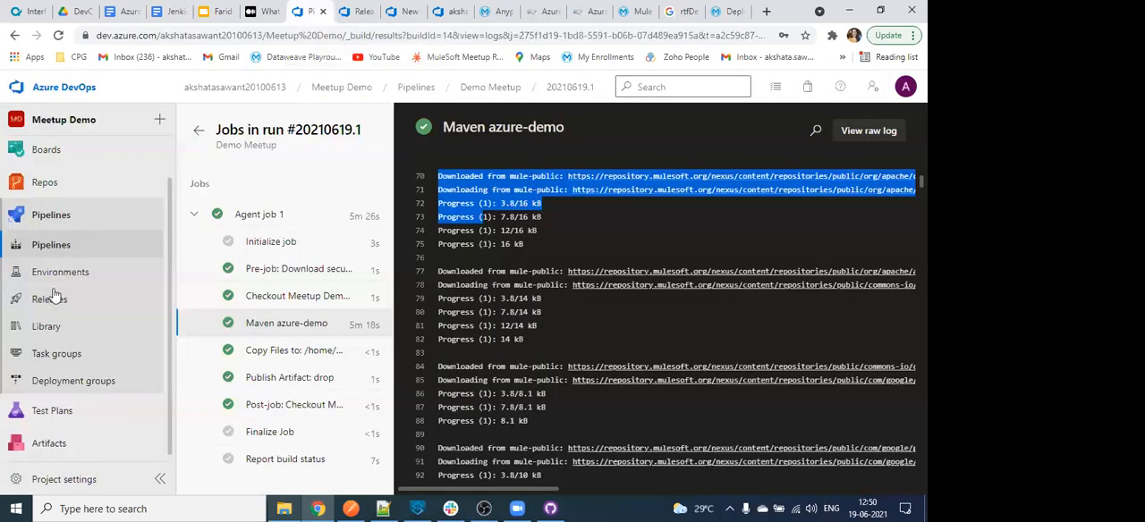
{"action": "right_click", "coordinate": [51, 245]}
{"action": "left_click", "coordinate": [108, 251]}
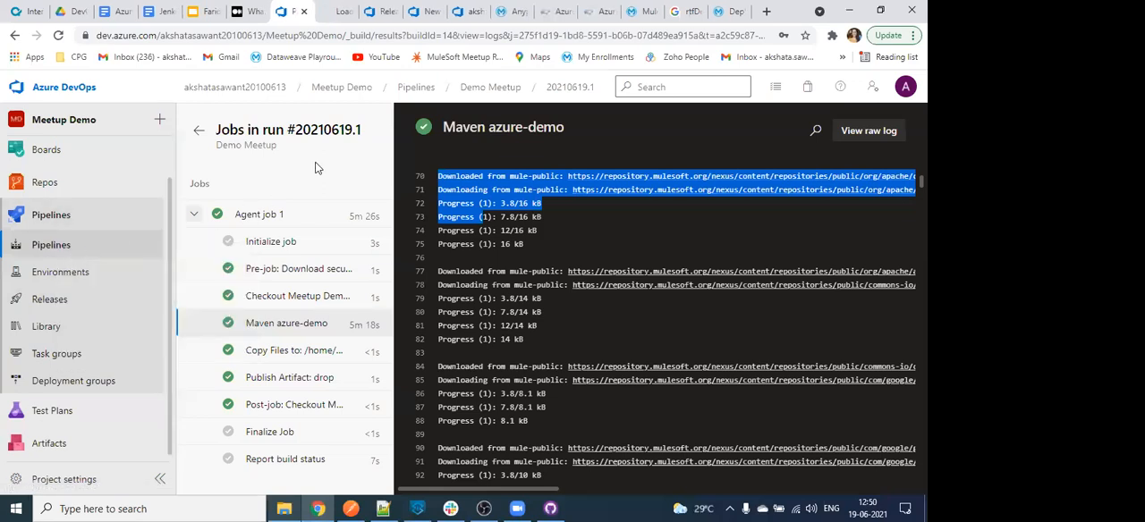
{"action": "left_click", "coordinate": [339, 11]}
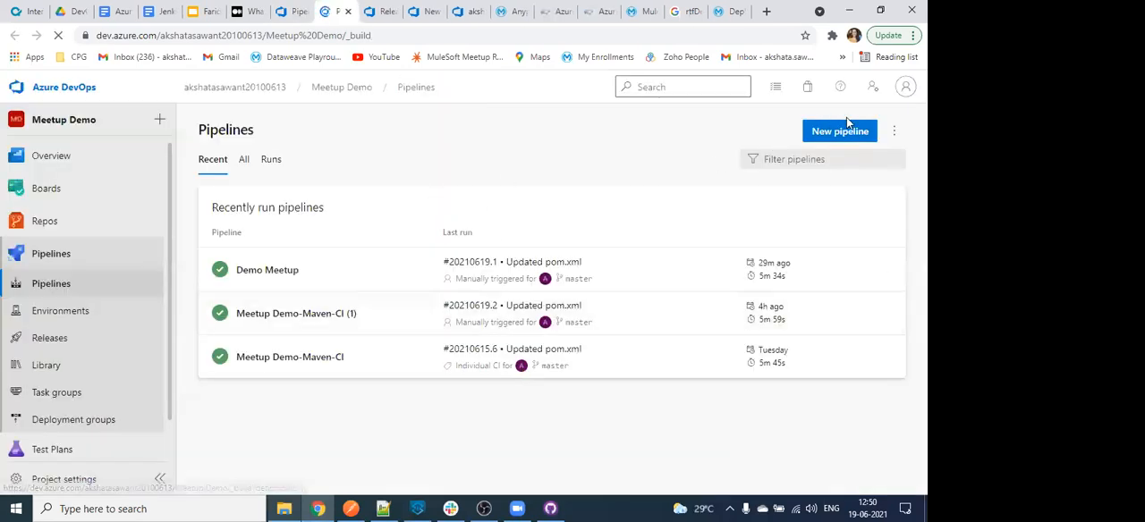
{"action": "left_click", "coordinate": [371, 292]}
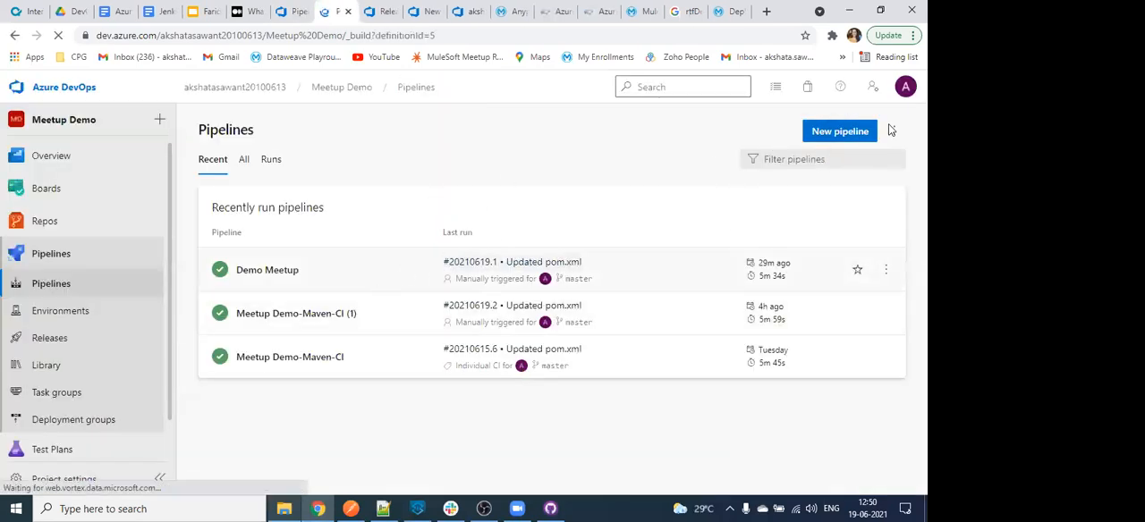
{"action": "left_click", "coordinate": [452, 238]}
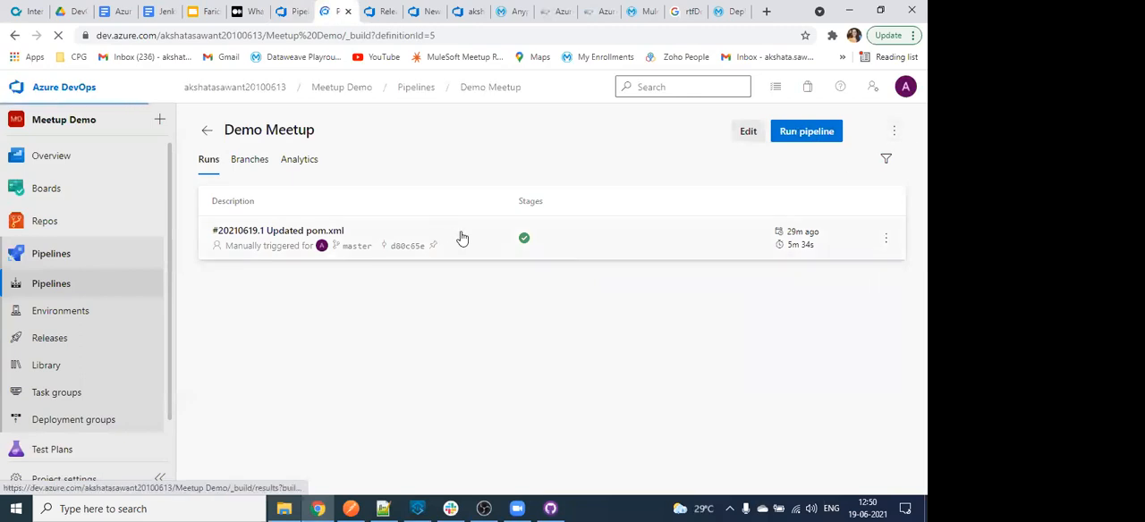
- Open the Demo Meetup pipeline for editing from its run and view the editor's additional options
{"action": "left_click", "coordinate": [881, 131]}
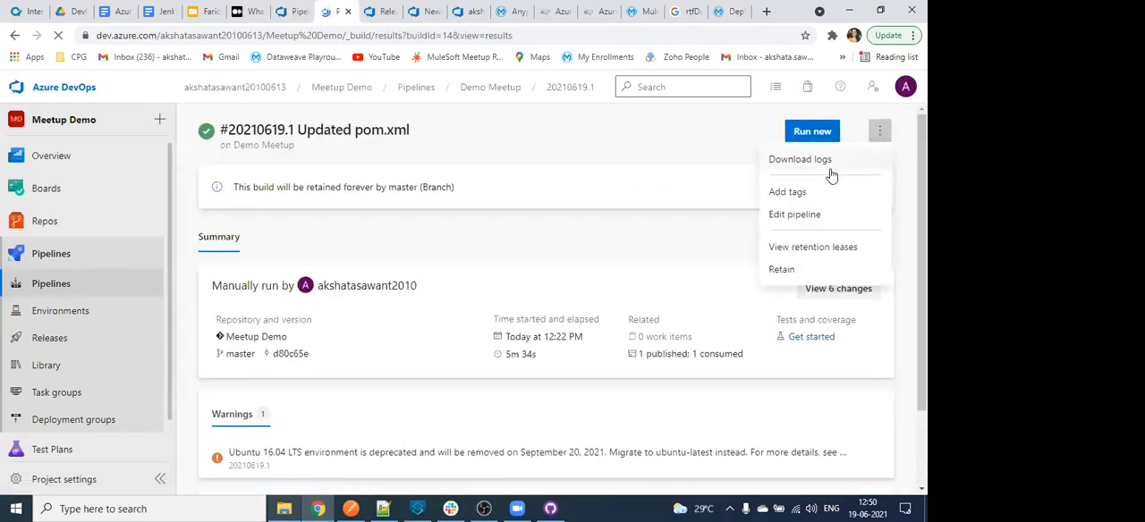
{"action": "left_click", "coordinate": [796, 215]}
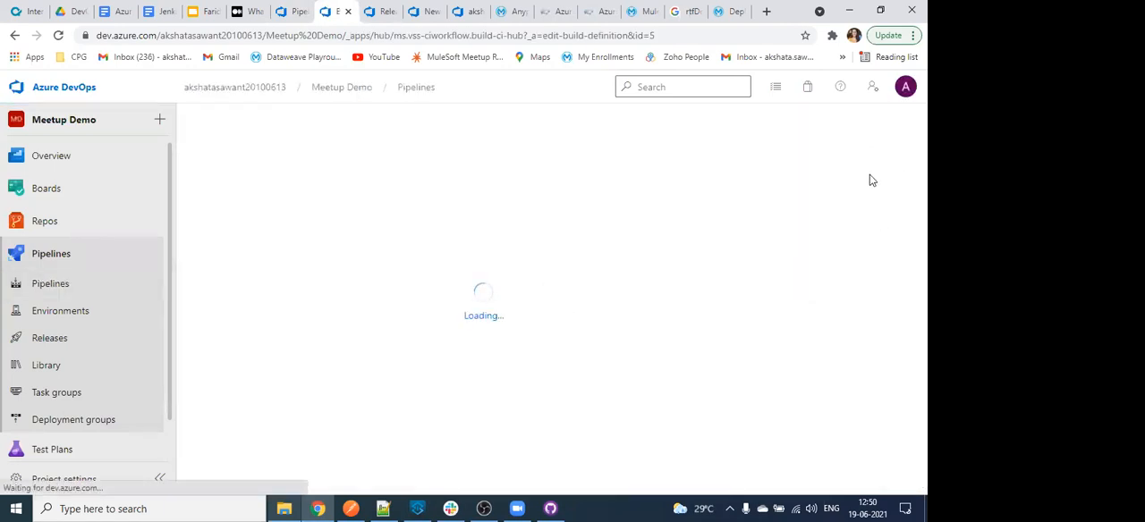
{"action": "left_click", "coordinate": [788, 165]}
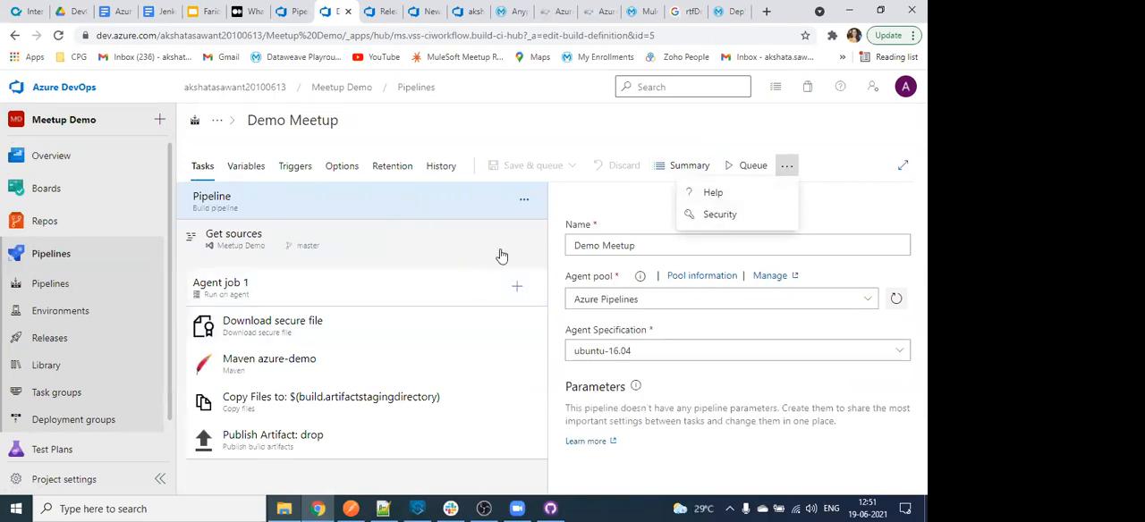
- Go to the Demo Meetup pipeline's summary of runs and export the pipeline to YAML
{"action": "left_click", "coordinate": [707, 191]}
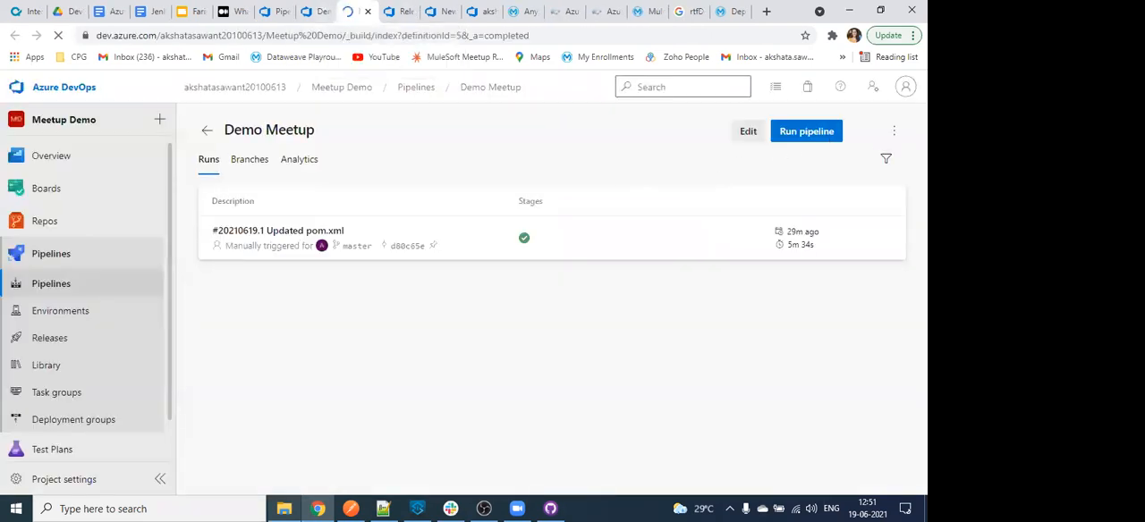
{"action": "left_click", "coordinate": [895, 134]}
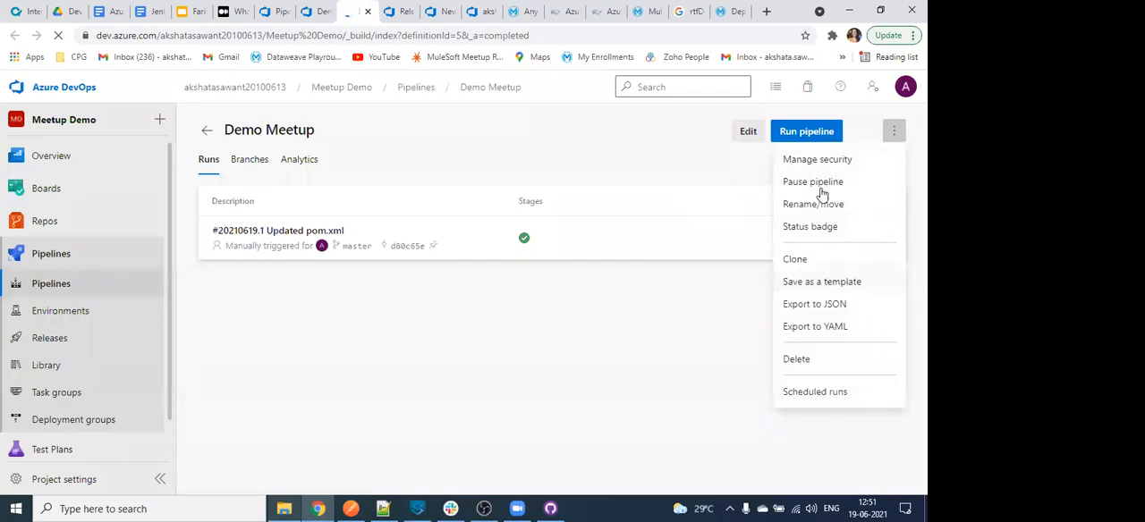
{"action": "left_click", "coordinate": [839, 329]}
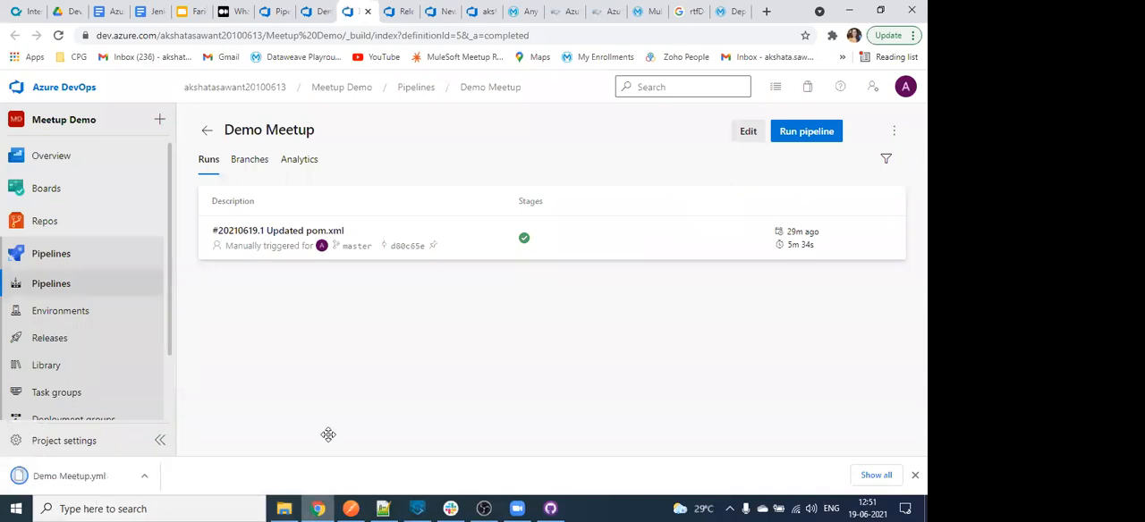
- Open the downloaded Demo Meetup.yml file in Notepad, keeping Notepad as the app always used for .yml files
{"action": "left_click", "coordinate": [144, 476]}
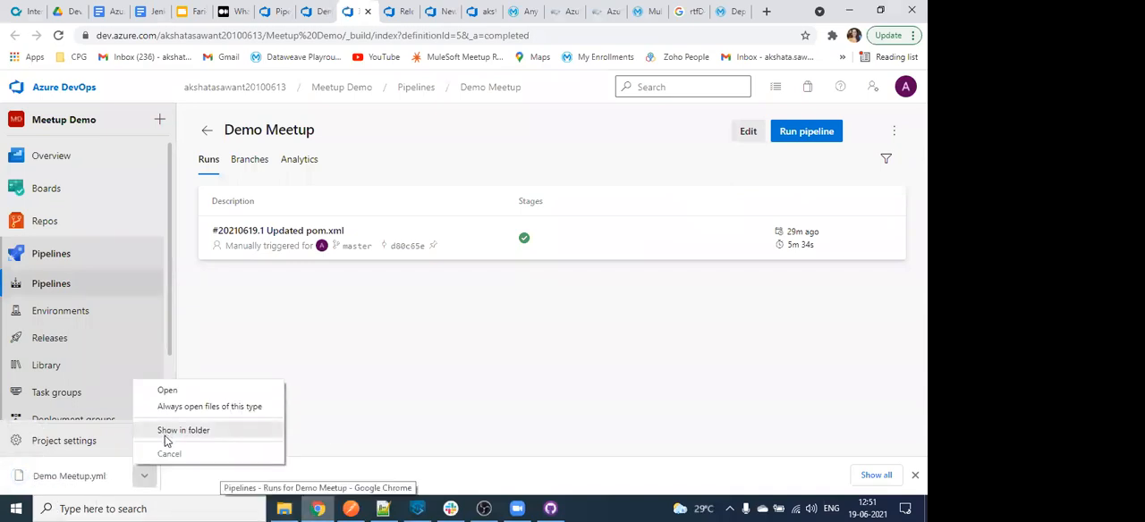
{"action": "left_click", "coordinate": [56, 483]}
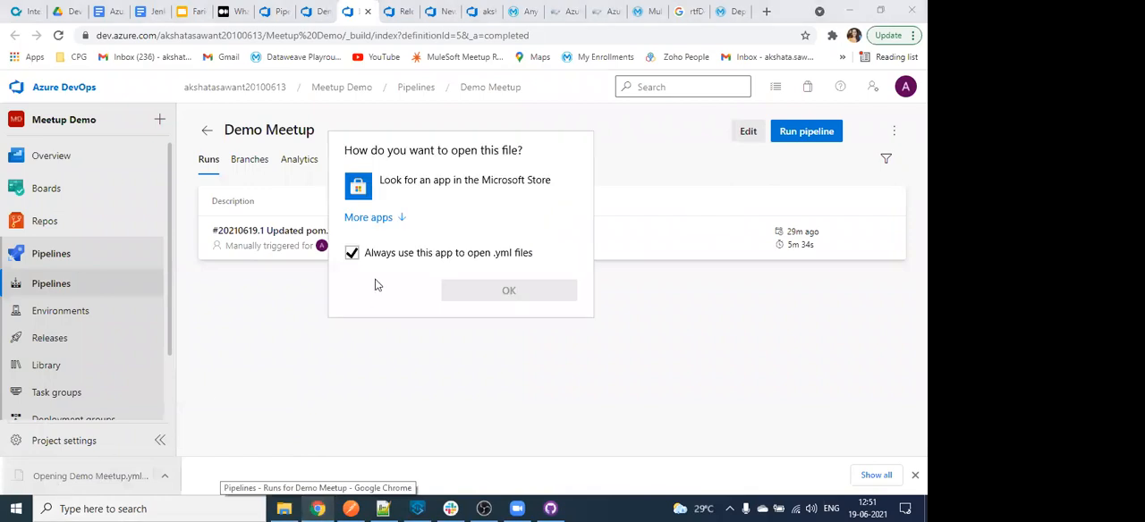
{"action": "left_click", "coordinate": [397, 218]}
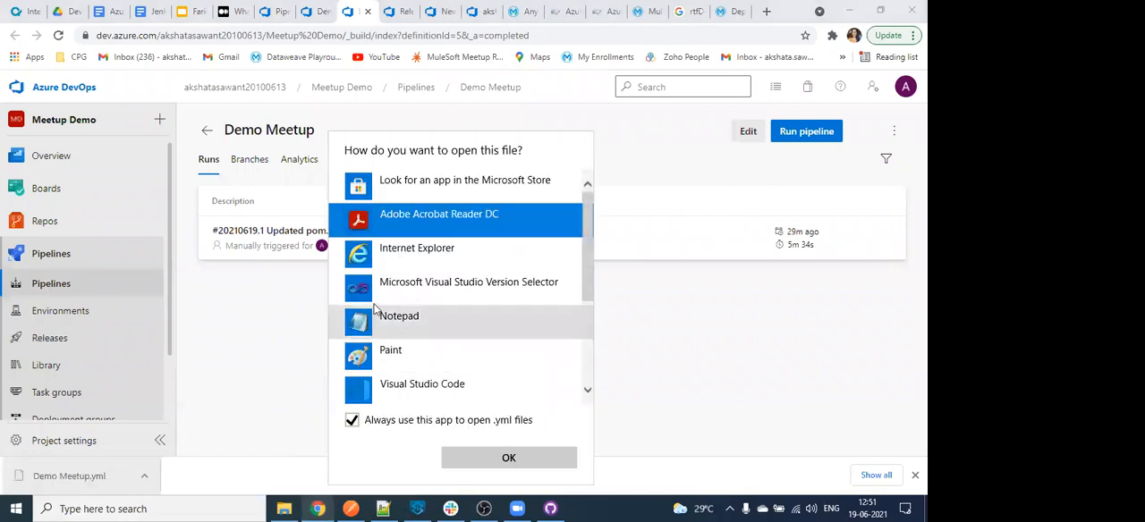
{"action": "left_click", "coordinate": [404, 286]}
{"action": "left_click", "coordinate": [399, 320]}
{"action": "left_click", "coordinate": [482, 459]}
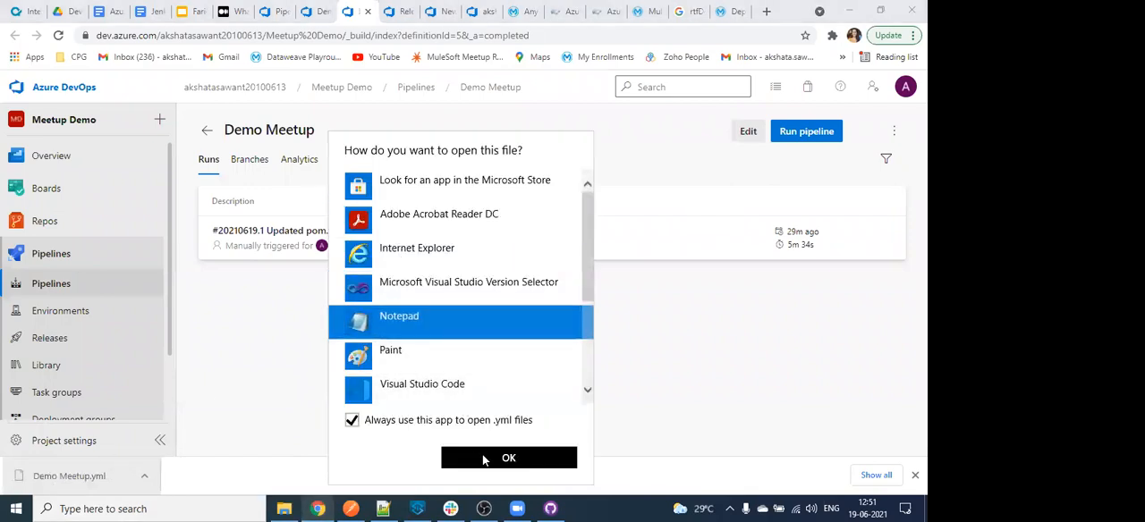
- Examine the exported YAML's trigger, job and its secure file, Maven, copy files and publish artifact tasks
{"action": "scroll", "coordinate": [273, 313], "scroll_direction": "down", "scroll_amount": 5}
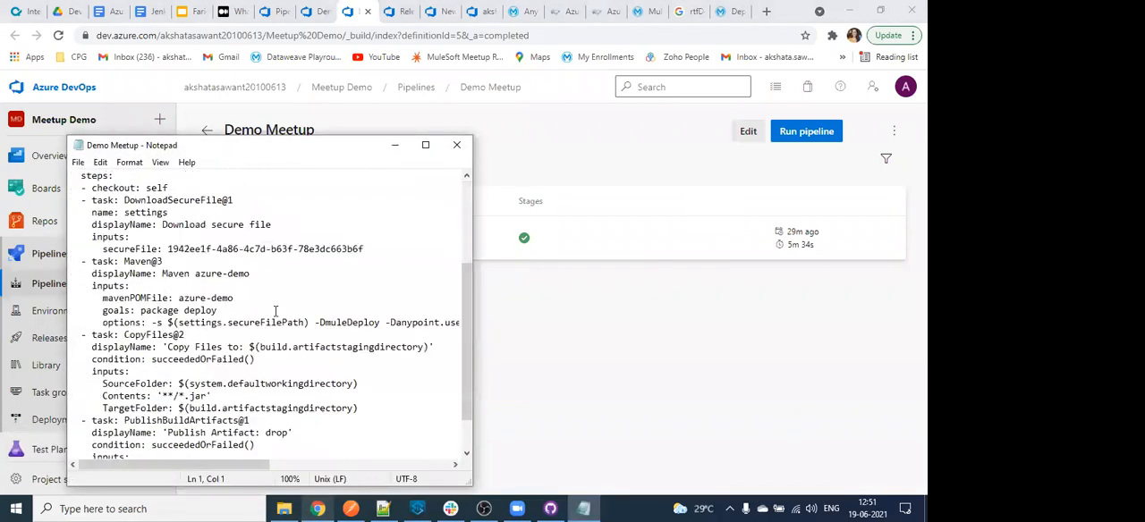
{"action": "scroll", "coordinate": [259, 318], "scroll_direction": "up", "scroll_amount": 4}
{"action": "scroll", "coordinate": [256, 320], "scroll_direction": "down", "scroll_amount": 4}
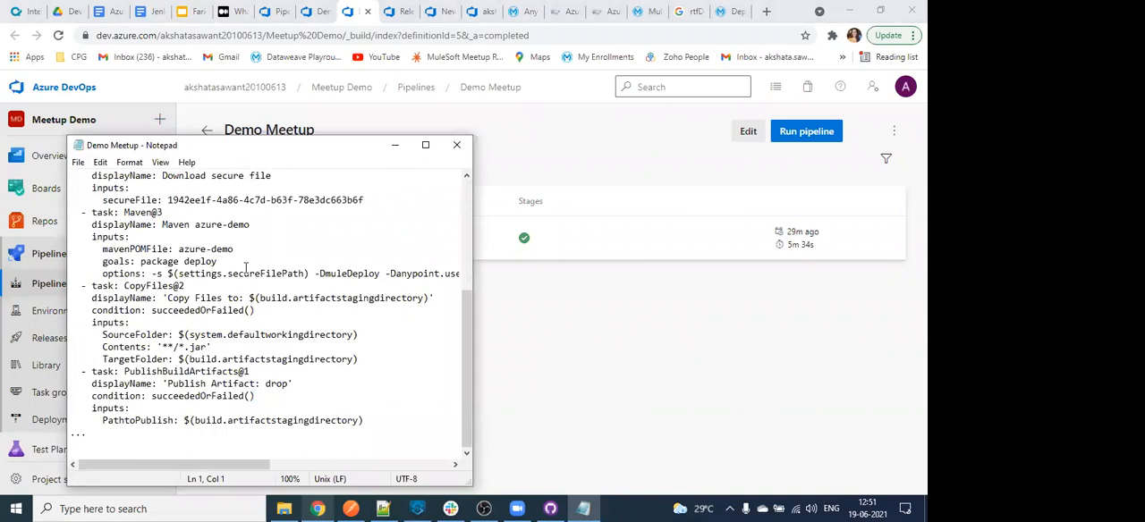
{"action": "scroll", "coordinate": [244, 352], "scroll_direction": "up", "scroll_amount": 6}
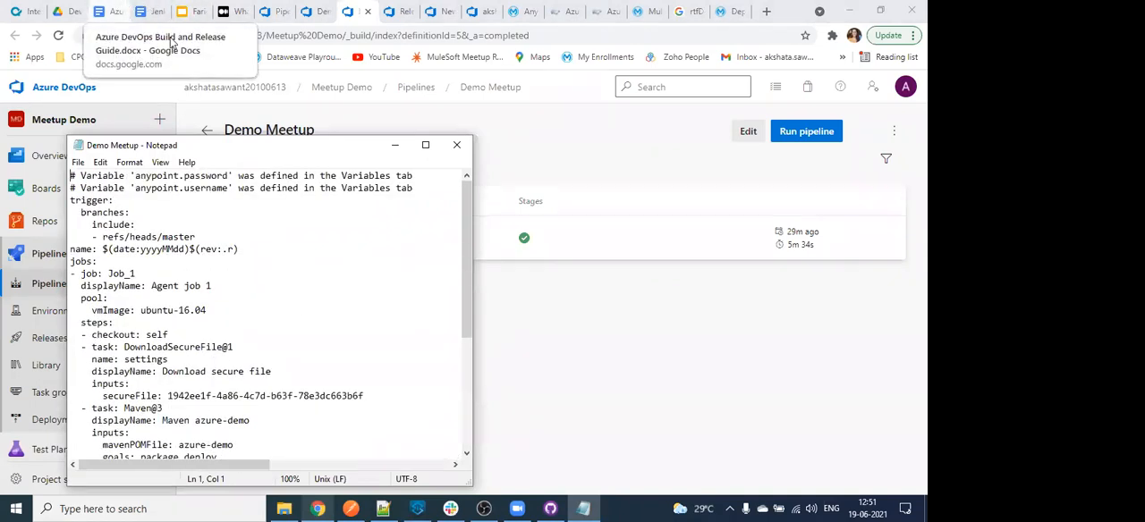
- Return to the Jenkins document and examine the Jenkinsfile's place in the project and the mvn deploy command of its Deploy CloudHub stage
{"action": "left_click", "coordinate": [147, 11]}
{"action": "scroll", "coordinate": [253, 309], "scroll_direction": "up", "scroll_amount": 3}
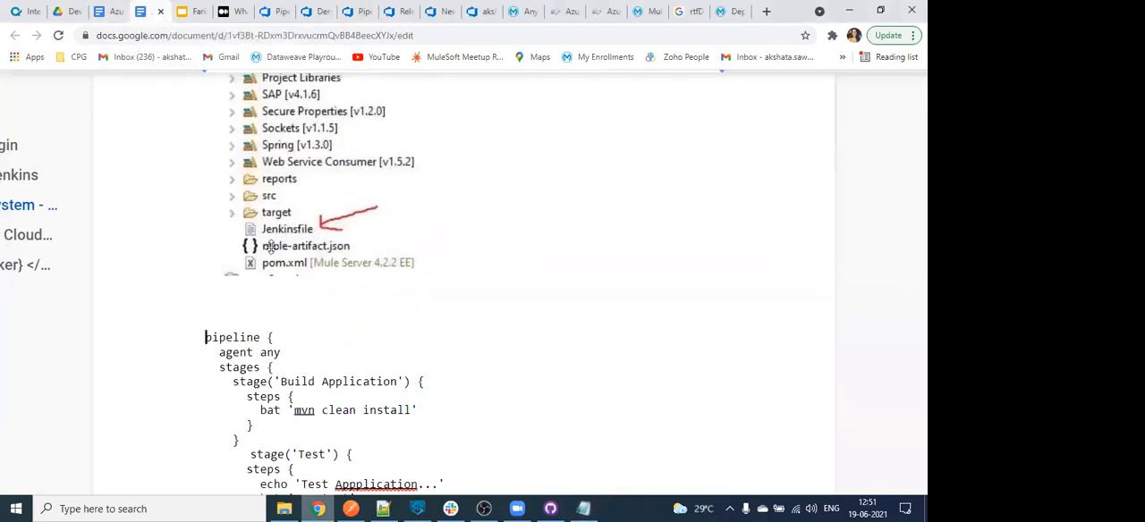
{"action": "scroll", "coordinate": [277, 261], "scroll_direction": "up", "scroll_amount": 6}
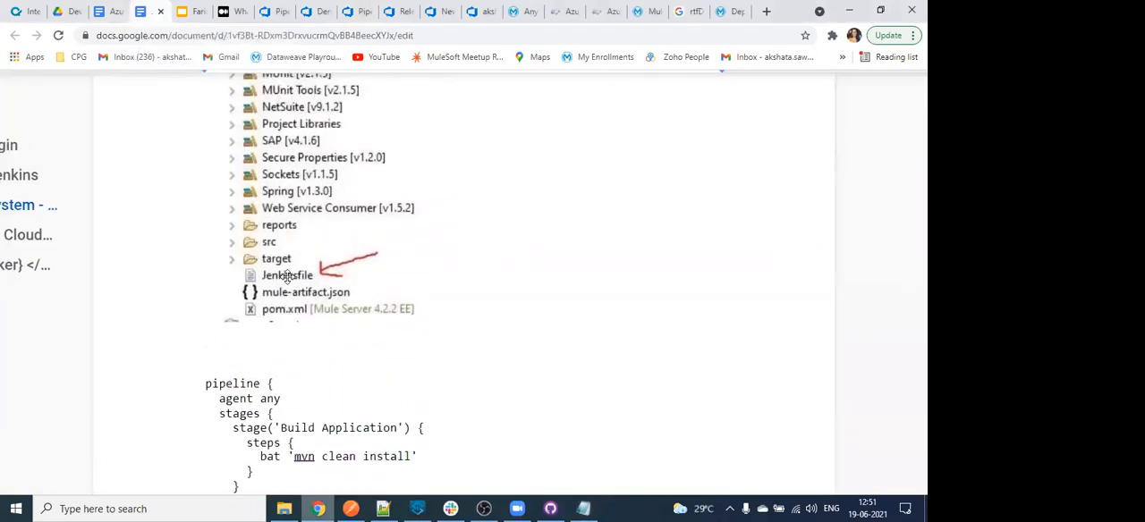
{"action": "scroll", "coordinate": [301, 377], "scroll_direction": "down", "scroll_amount": 5}
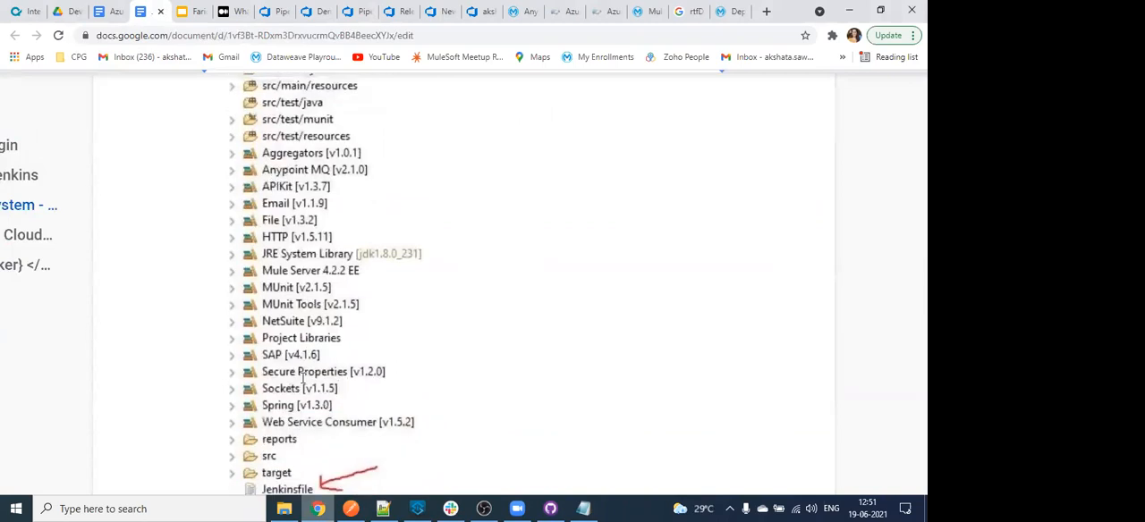
{"action": "scroll", "coordinate": [310, 378], "scroll_direction": "down", "scroll_amount": 5}
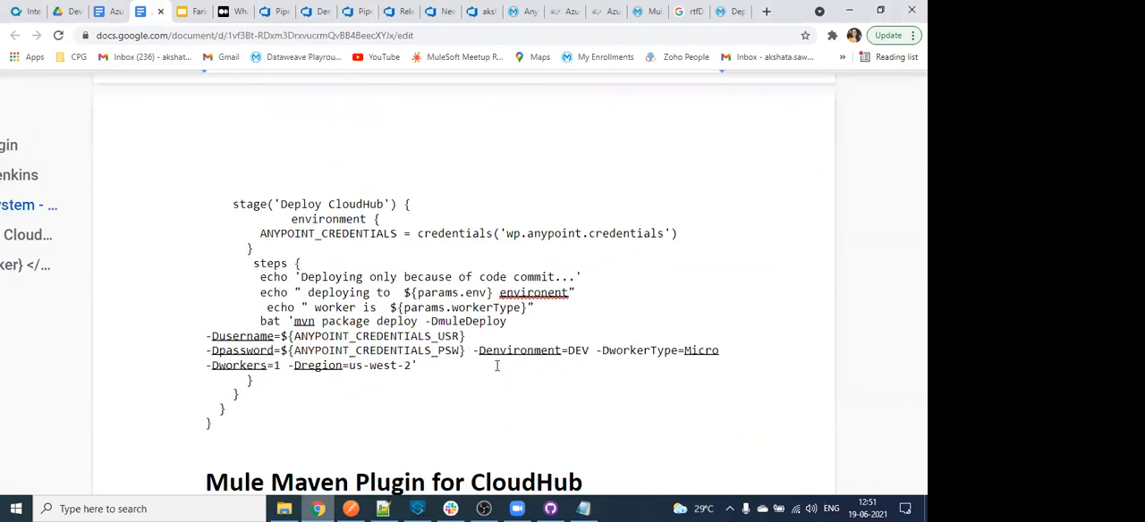
{"action": "scroll", "coordinate": [333, 304], "scroll_direction": "down", "scroll_amount": 1}
{"action": "scroll", "coordinate": [277, 305], "scroll_direction": "down", "scroll_amount": 1}
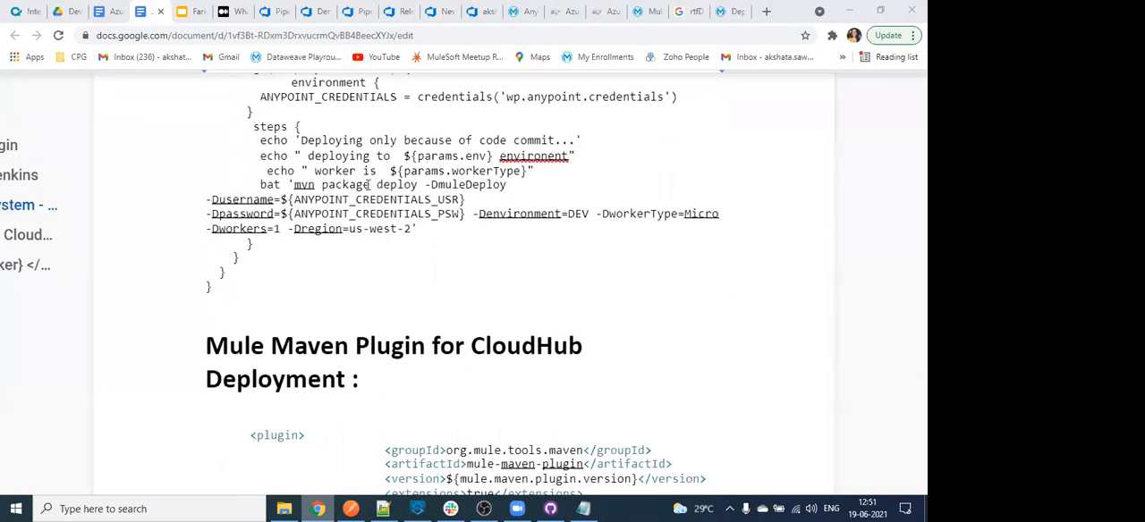
{"action": "left_click_drag", "start_coordinate": [322, 185], "coordinate": [444, 202]}
- Review the Mule Maven Plugin configuration for CloudHub deployment and the accepted region and workerType values in the document
{"action": "scroll", "coordinate": [475, 366], "scroll_direction": "down", "scroll_amount": 1}
{"action": "scroll", "coordinate": [475, 366], "scroll_direction": "down", "scroll_amount": 4}
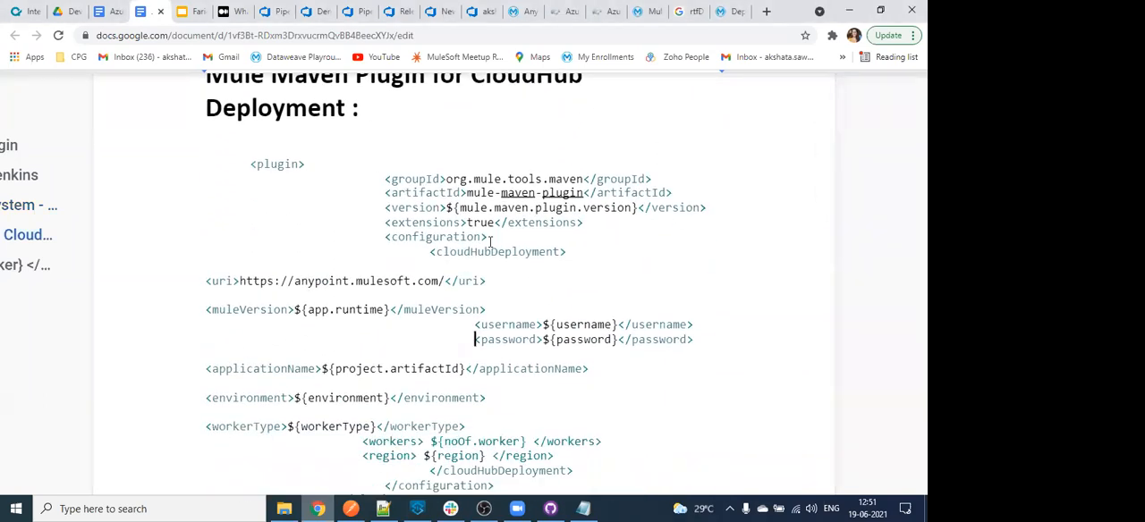
{"action": "scroll", "coordinate": [491, 242], "scroll_direction": "down", "scroll_amount": 6}
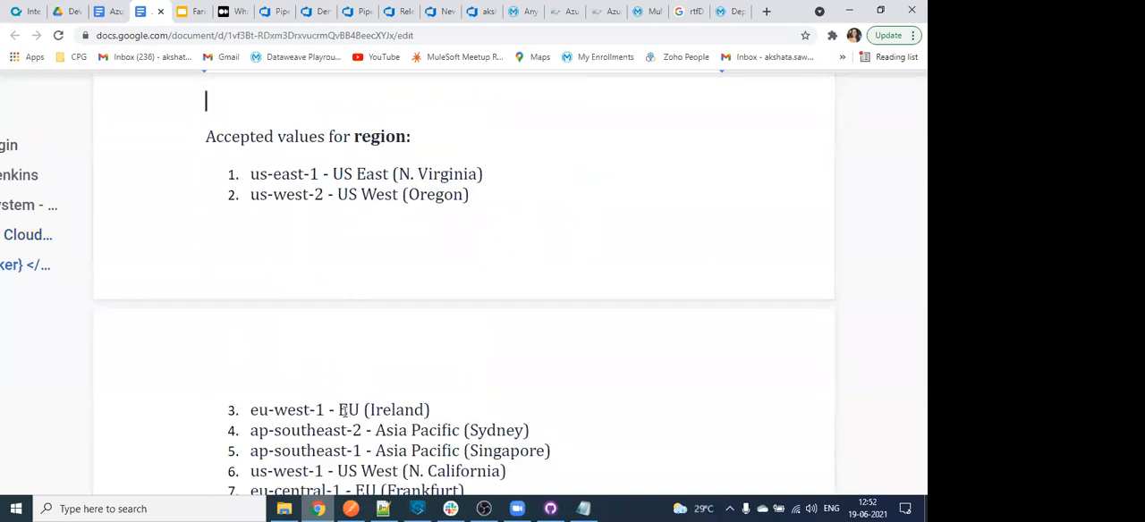
{"action": "scroll", "coordinate": [343, 410], "scroll_direction": "down", "scroll_amount": 2}
{"action": "scroll", "coordinate": [355, 385], "scroll_direction": "down", "scroll_amount": 3}
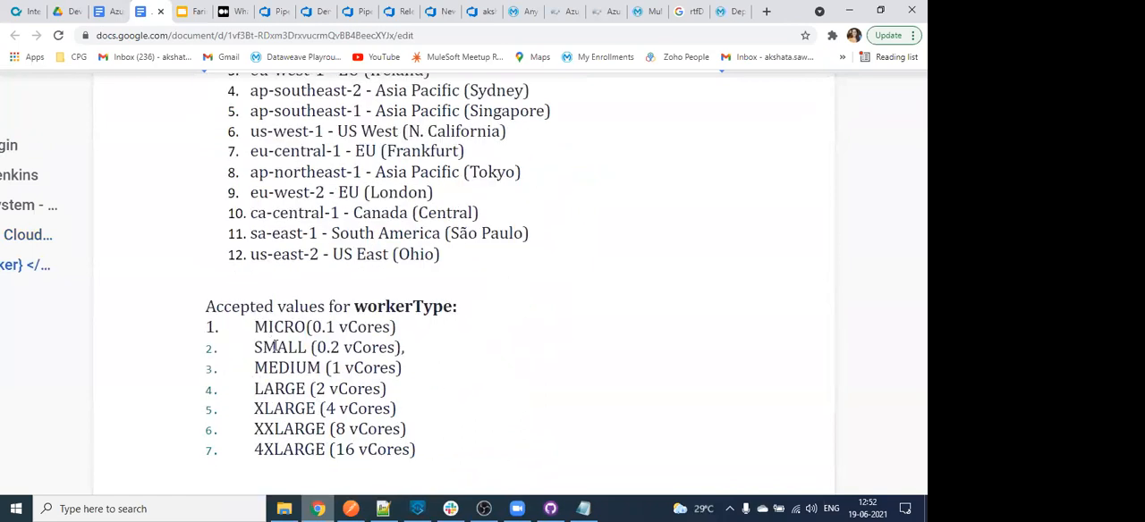
{"action": "double_click", "coordinate": [276, 347]}
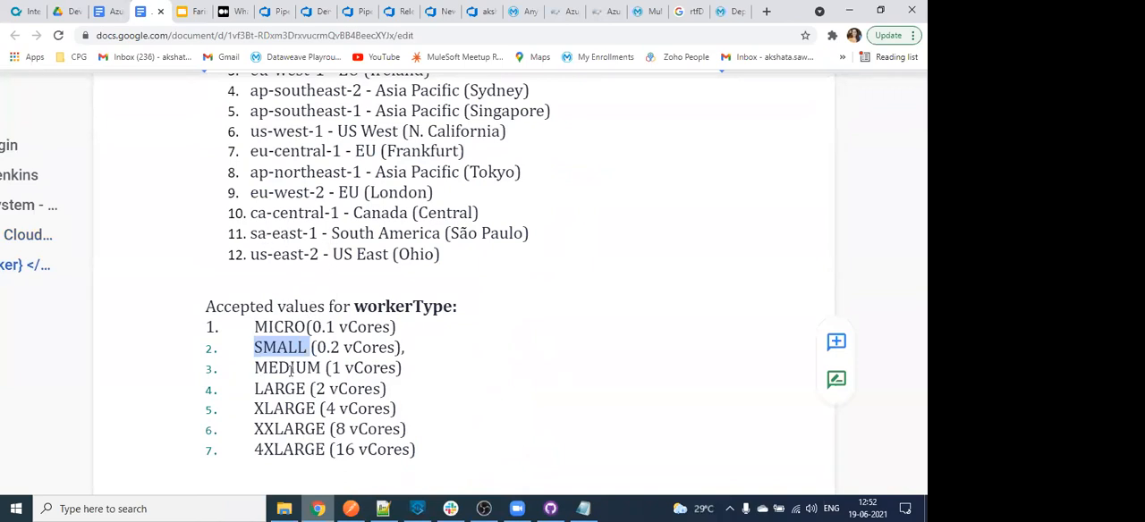
{"action": "scroll", "coordinate": [304, 355], "scroll_direction": "down", "scroll_amount": 1}
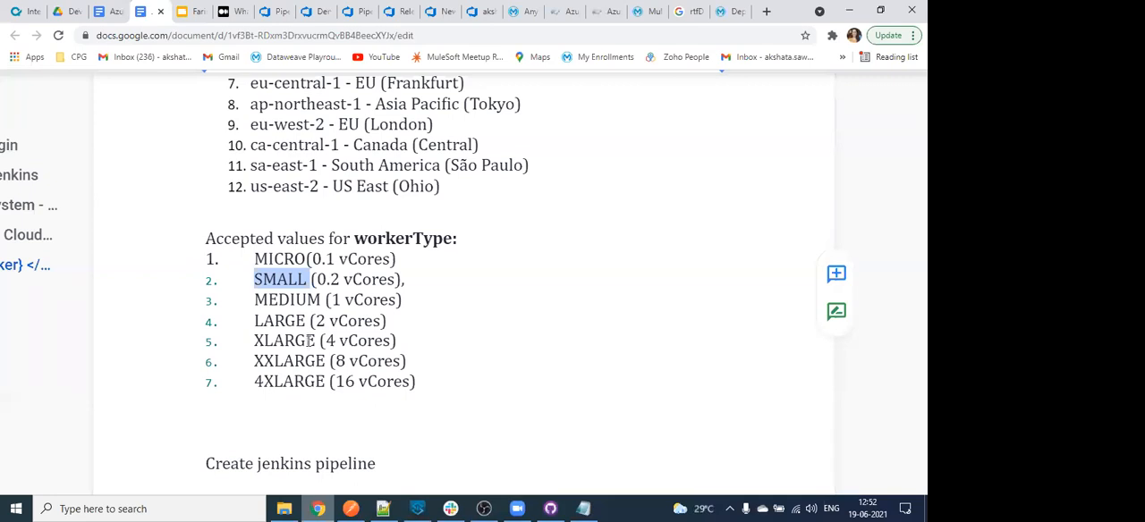
- Read the document's instructions for creating a Jenkins pipeline, from the new item and its name to the env string parameter
{"action": "scroll", "coordinate": [307, 338], "scroll_direction": "down", "scroll_amount": 5}
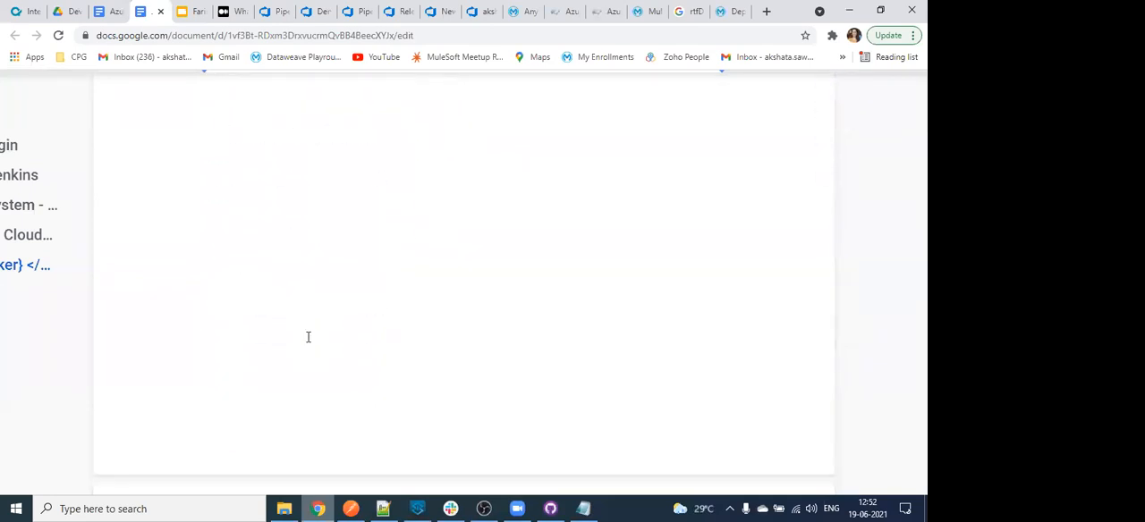
{"action": "scroll", "coordinate": [308, 338], "scroll_direction": "down", "scroll_amount": 5}
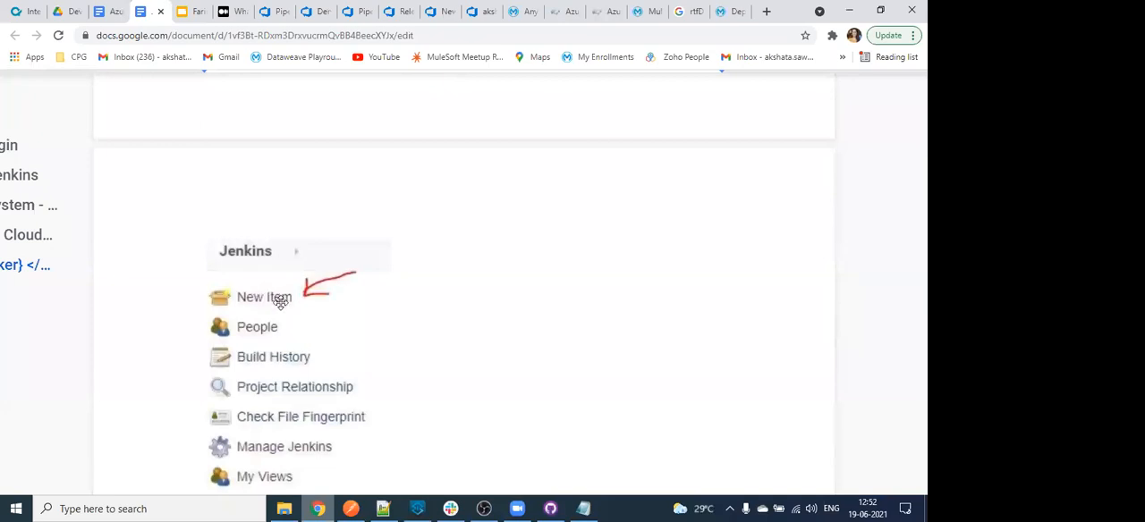
{"action": "scroll", "coordinate": [310, 332], "scroll_direction": "down", "scroll_amount": 1}
{"action": "scroll", "coordinate": [309, 332], "scroll_direction": "down", "scroll_amount": 6}
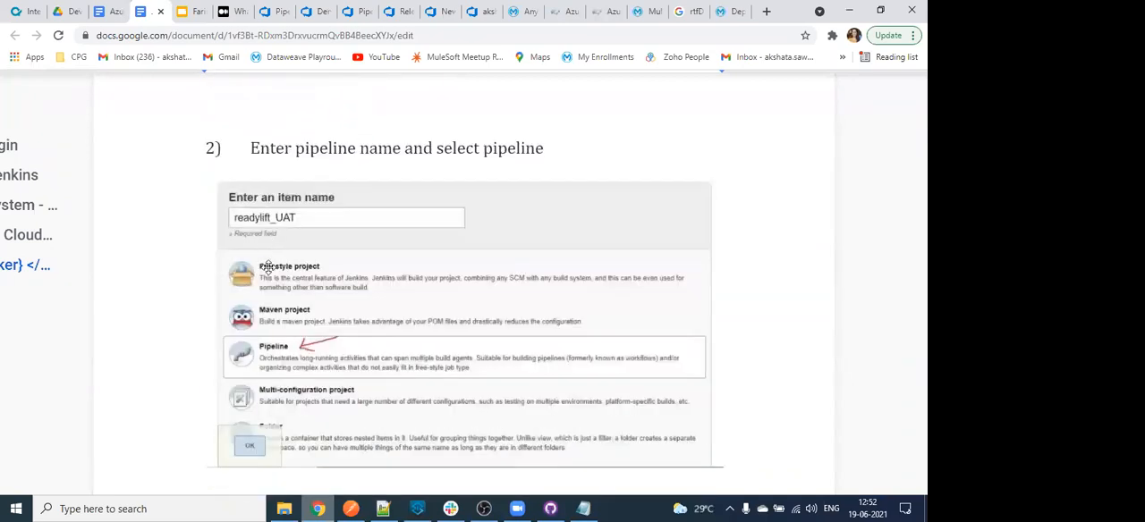
{"action": "scroll", "coordinate": [269, 364], "scroll_direction": "down", "scroll_amount": 8}
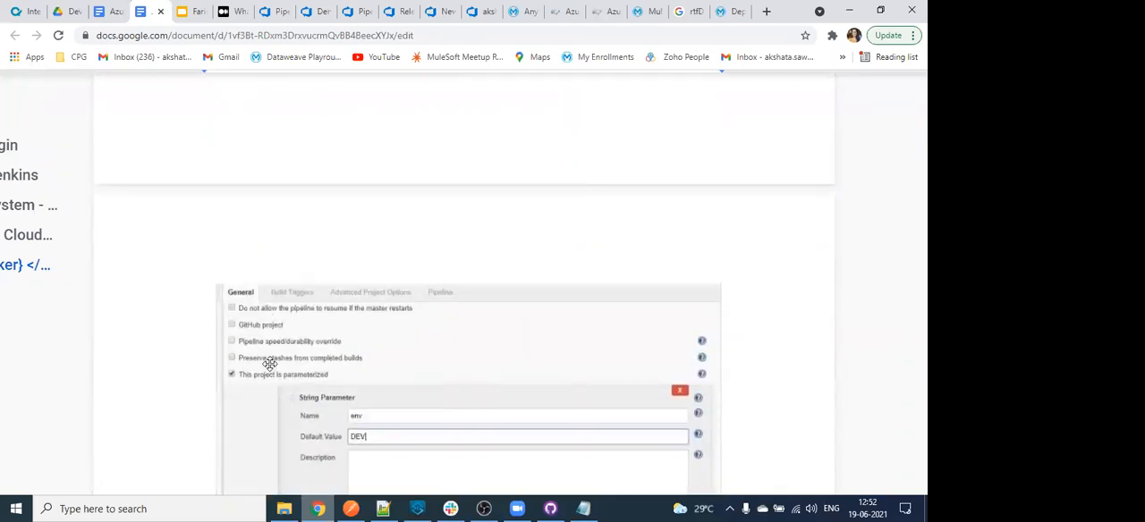
{"action": "scroll", "coordinate": [270, 364], "scroll_direction": "up", "scroll_amount": 2}
{"action": "scroll", "coordinate": [269, 364], "scroll_direction": "down", "scroll_amount": 3}
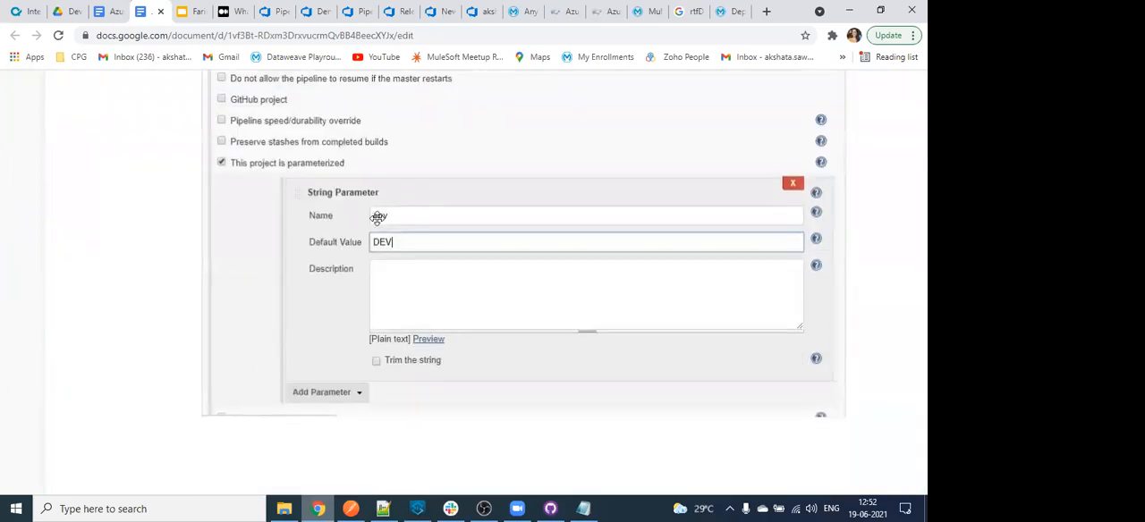
{"action": "scroll", "coordinate": [417, 228], "scroll_direction": "down", "scroll_amount": 5}
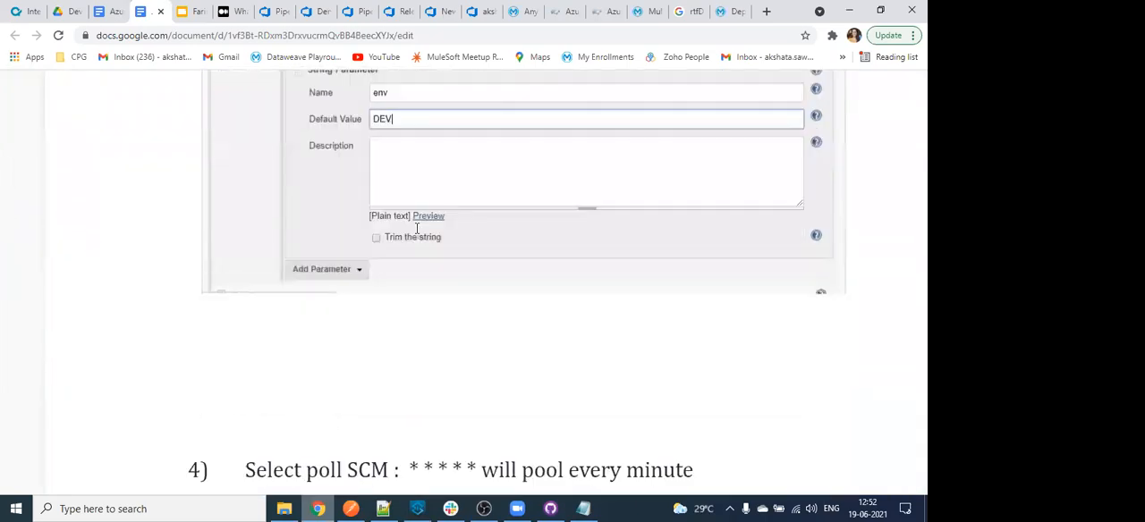
- Read the instructions for the Poll SCM build trigger and for configuring the pipeline script from SCM with its repository, credentials and branch
{"action": "scroll", "coordinate": [416, 228], "scroll_direction": "down", "scroll_amount": 1}
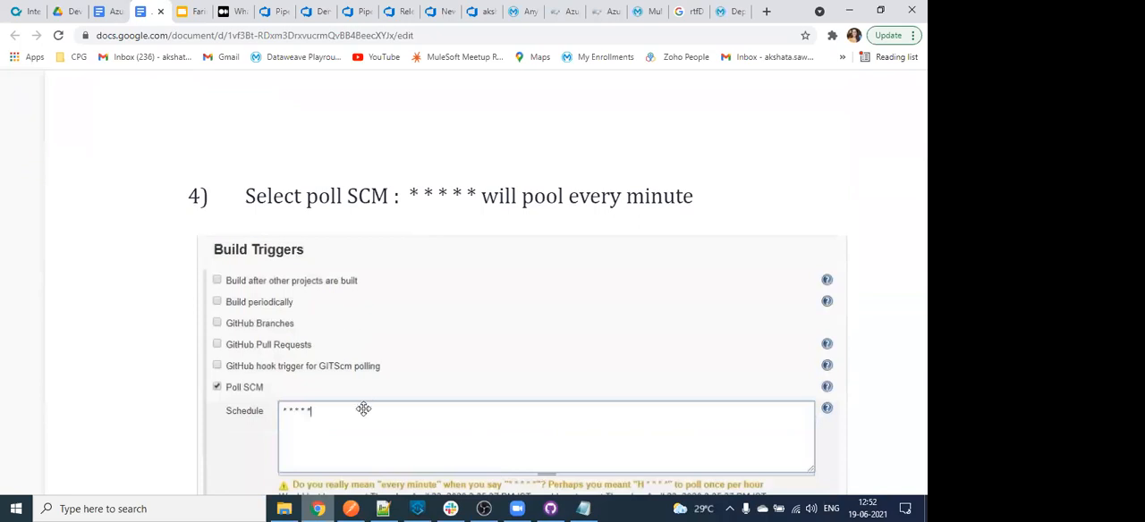
{"action": "scroll", "coordinate": [369, 403], "scroll_direction": "down", "scroll_amount": 1}
{"action": "scroll", "coordinate": [369, 403], "scroll_direction": "down", "scroll_amount": 2}
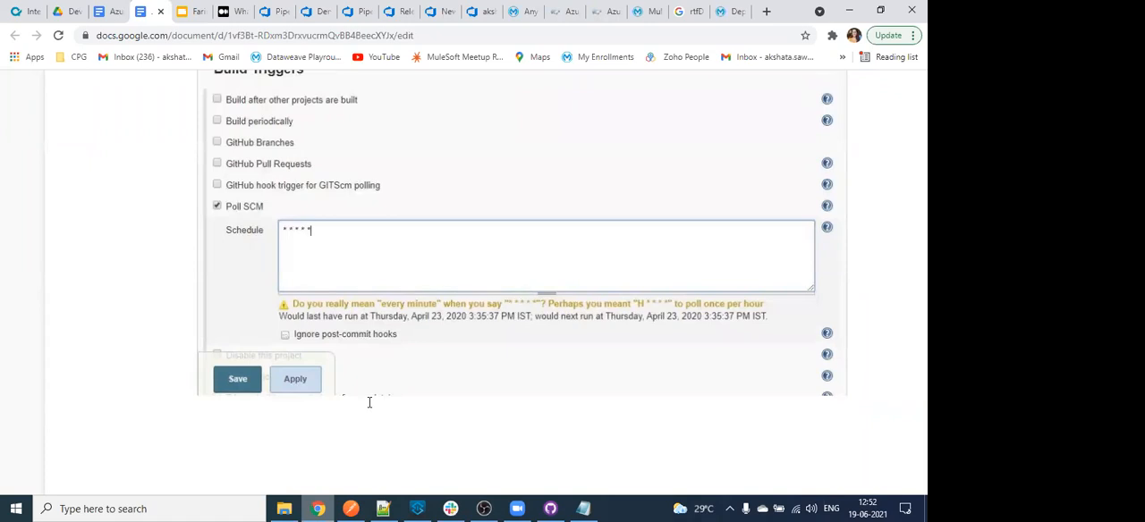
{"action": "scroll", "coordinate": [368, 403], "scroll_direction": "down", "scroll_amount": 8}
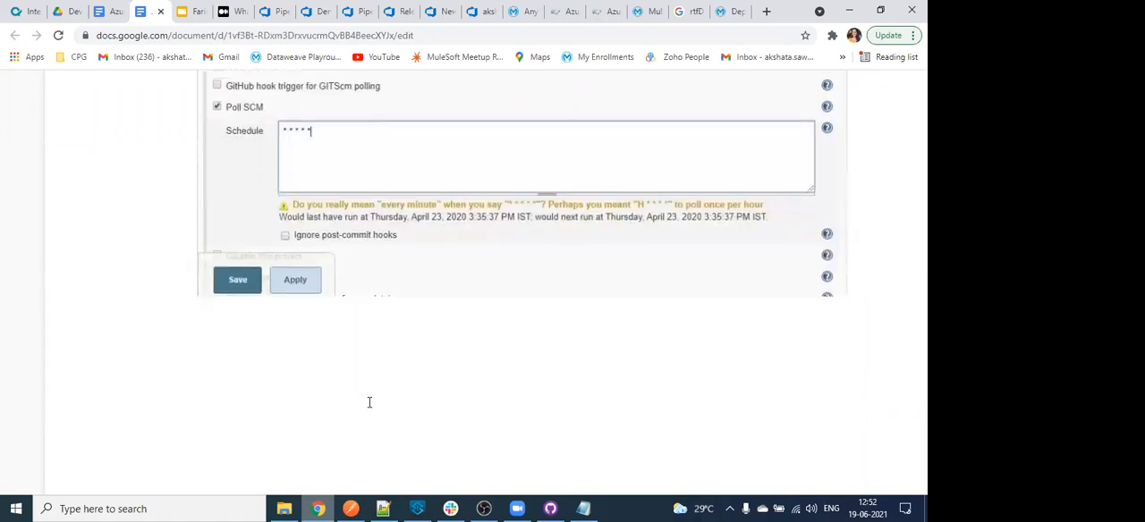
{"action": "scroll", "coordinate": [369, 402], "scroll_direction": "down", "scroll_amount": 1}
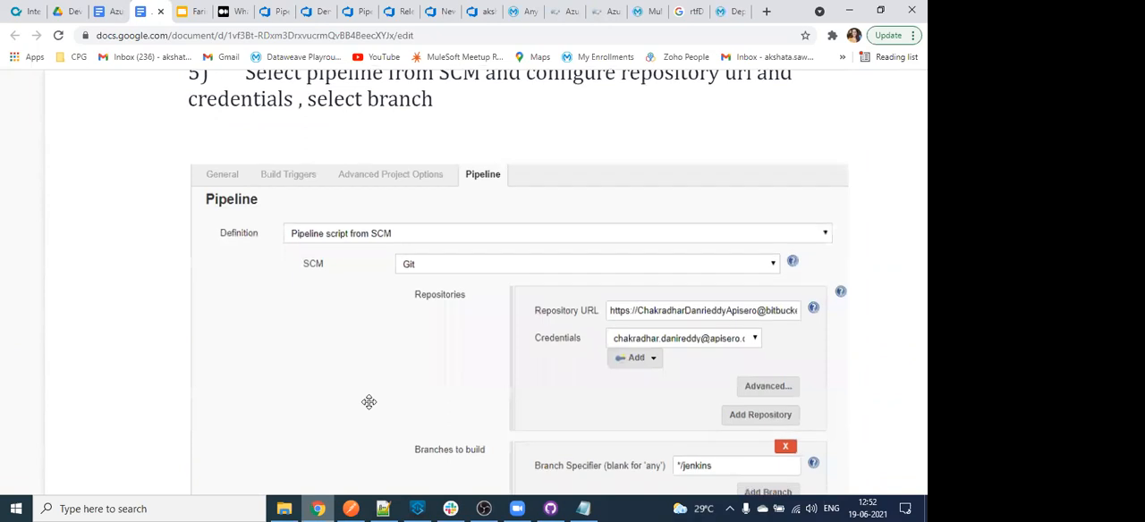
{"action": "scroll", "coordinate": [573, 338], "scroll_direction": "down", "scroll_amount": 10}
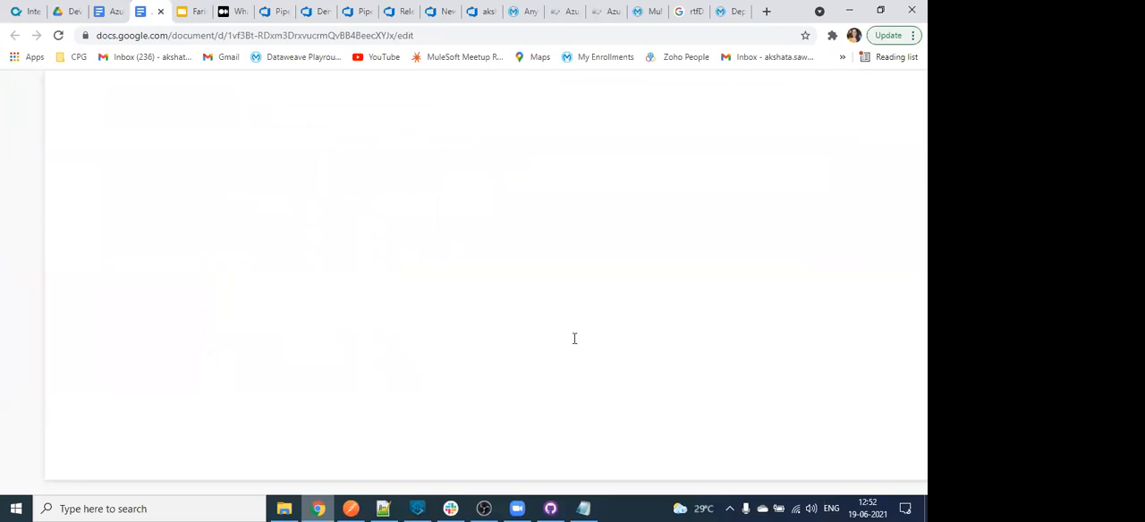
- Glance at the Azure DevOps releases page, show the presentation's closing Thank you slide, and return to the Azure DevOps pages
{"action": "left_click", "coordinate": [399, 9]}
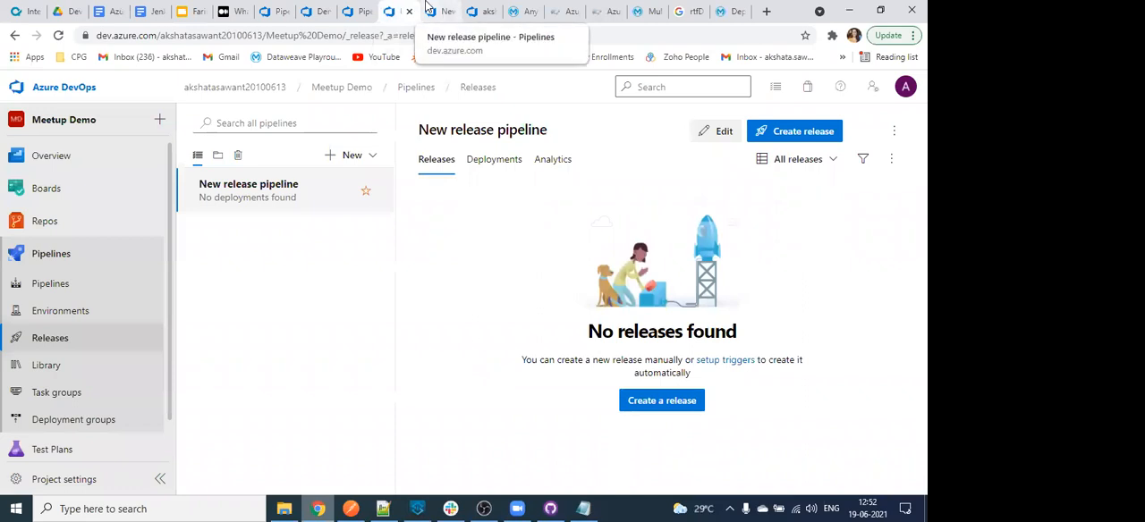
{"action": "left_click", "coordinate": [188, 12]}
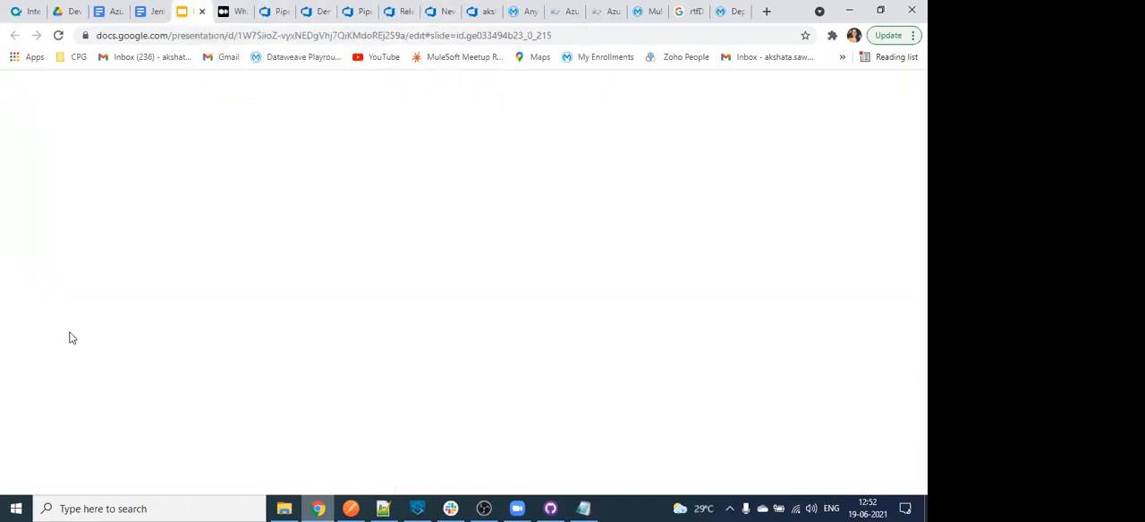
{"action": "left_click", "coordinate": [77, 426]}
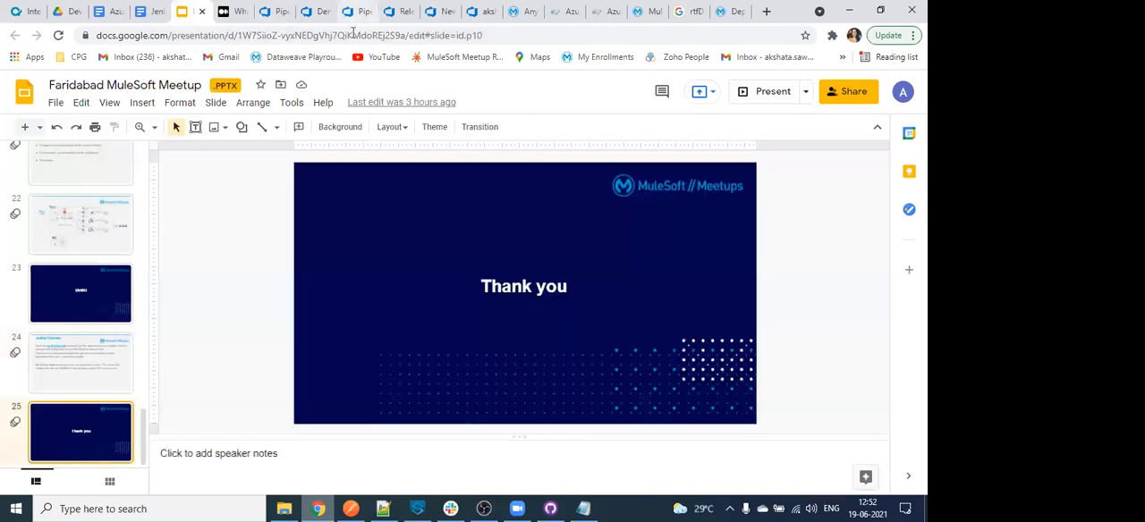
{"action": "left_click", "coordinate": [356, 9]}
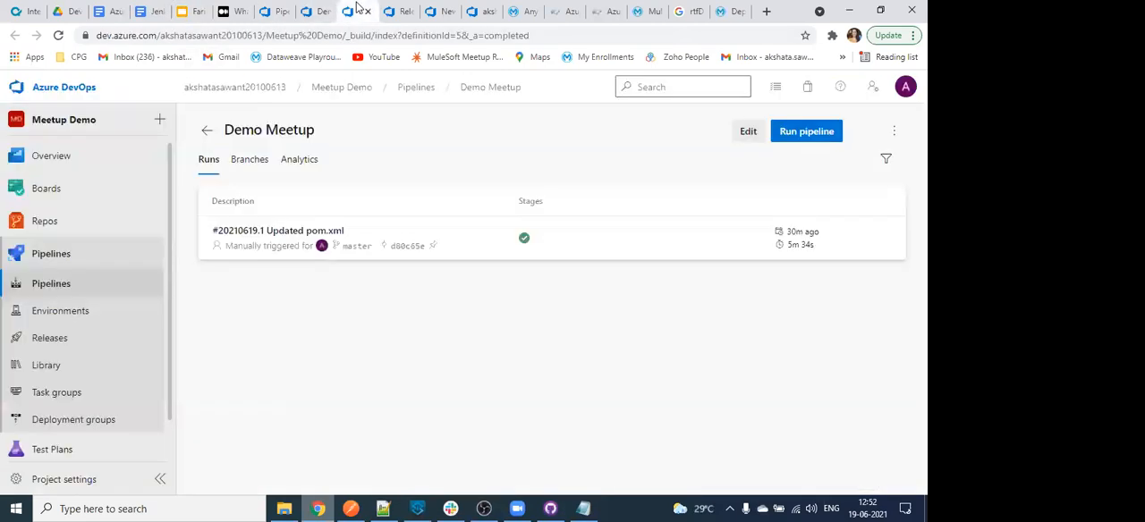
{"action": "left_click", "coordinate": [417, 7]}
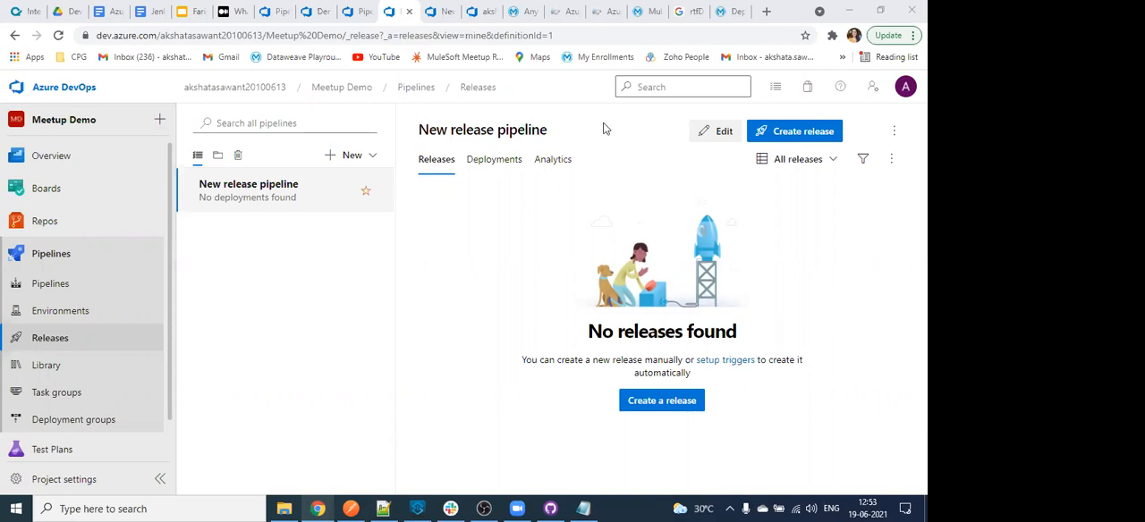
- Look up the MuleSoft documentation in a new browser tab and open its general documentation home page
{"action": "left_click", "coordinate": [773, 12]}
{"action": "type", "text": "m"}
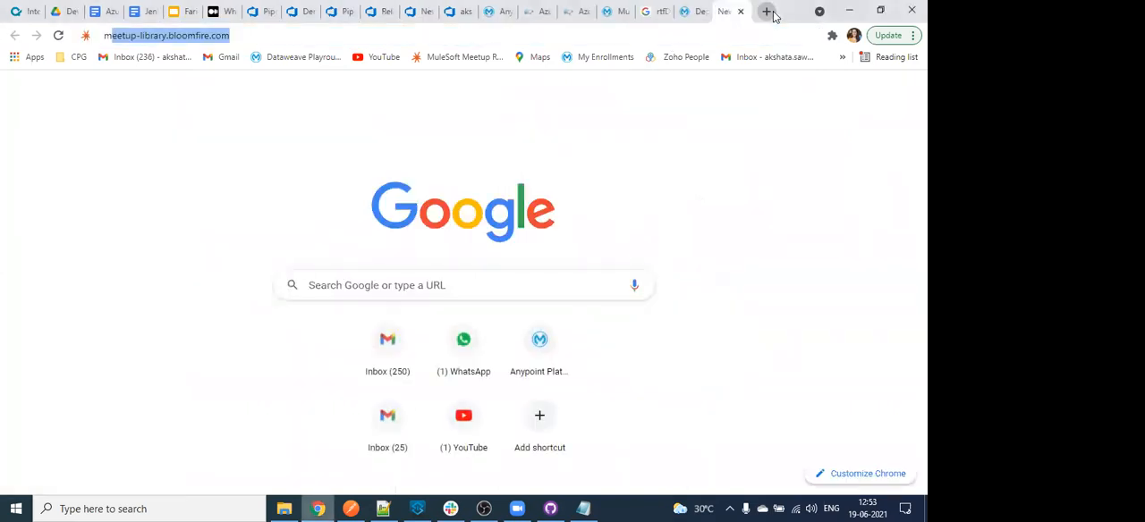
{"action": "type", "text": "ules"}
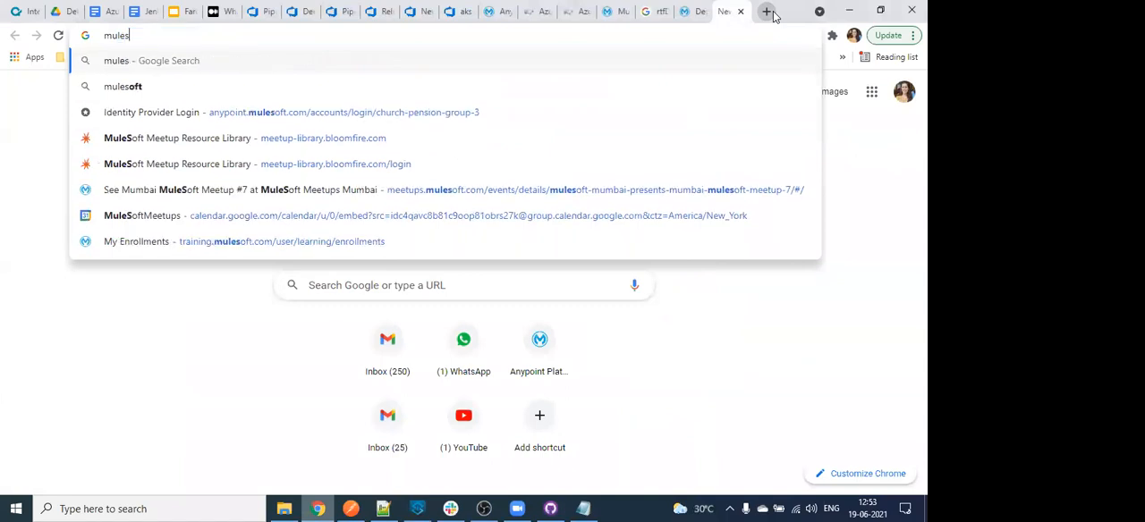
{"action": "type", "text": "oft "}
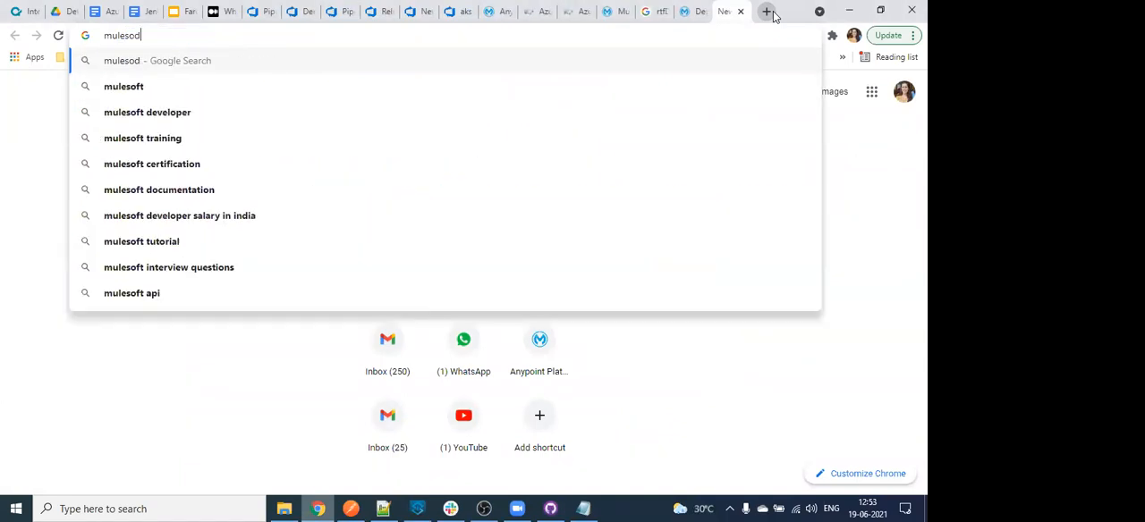
{"action": "type", "text": "do"}
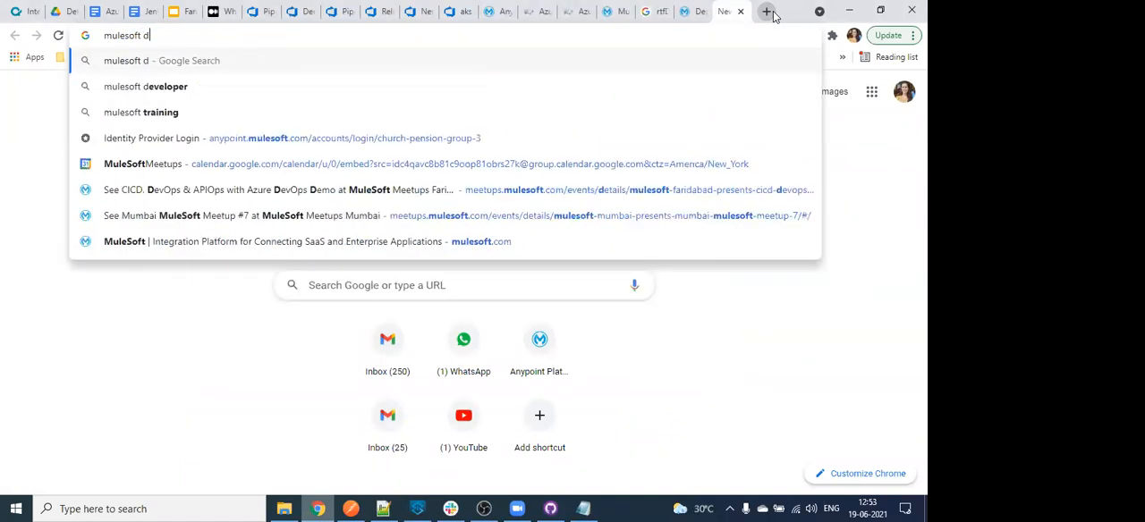
{"action": "key", "text": "Down"}
{"action": "key", "text": "Return"}
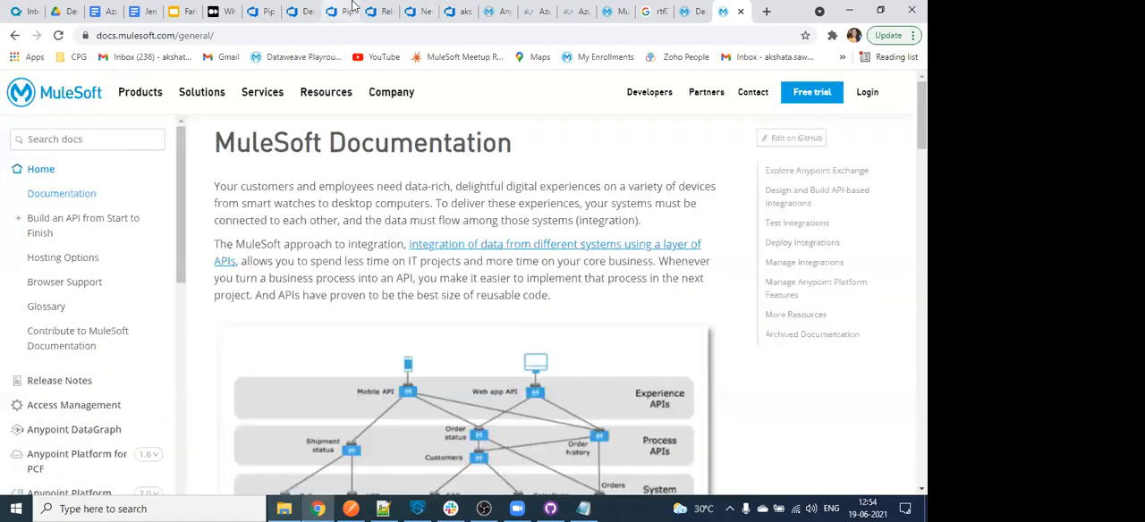
- Review the Demo Meetup build pipeline's options, from build properties and number format to work item linking and the status badge links
{"action": "left_click", "coordinate": [295, 10]}
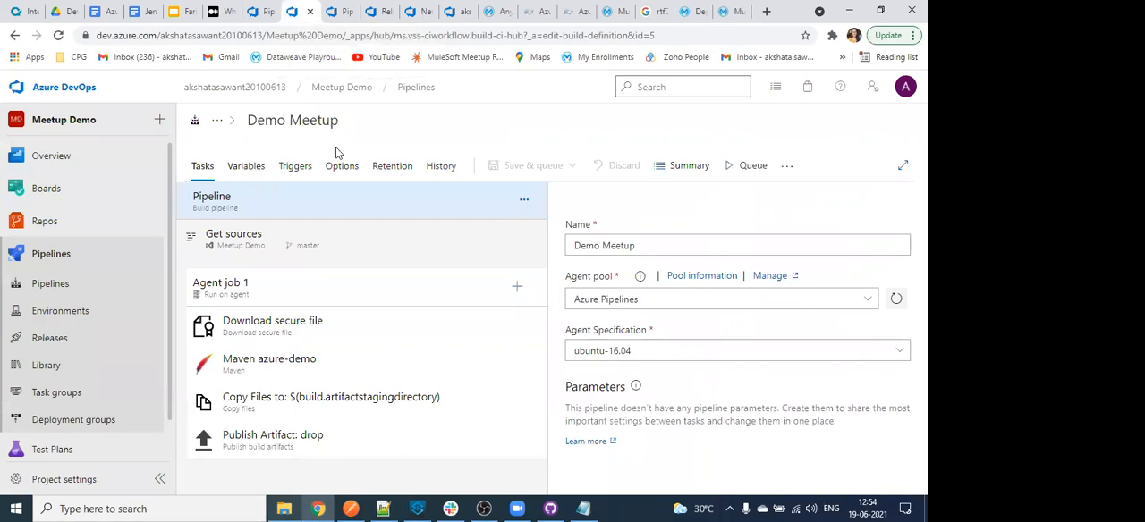
{"action": "left_click", "coordinate": [247, 168]}
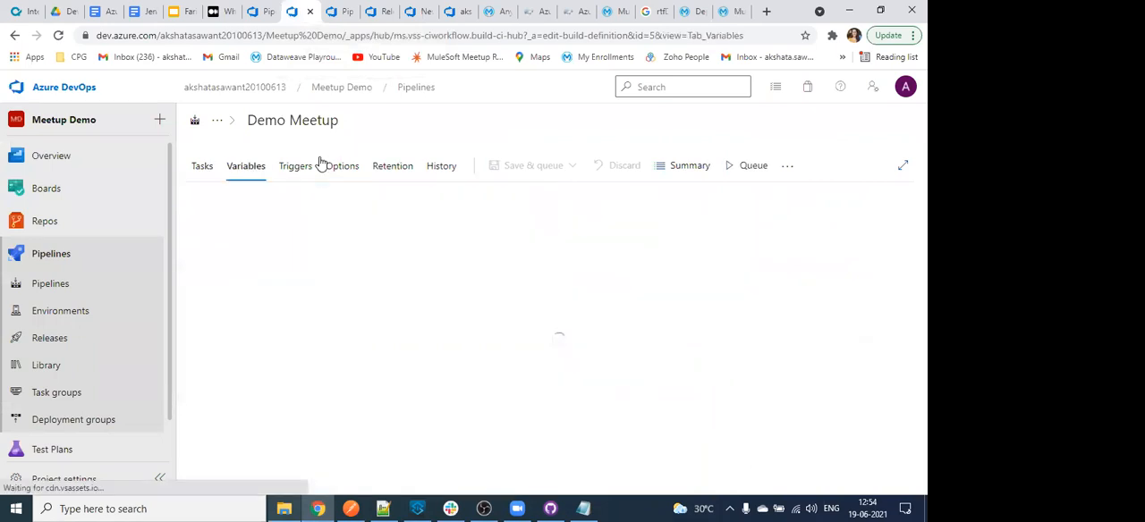
{"action": "left_click", "coordinate": [348, 166]}
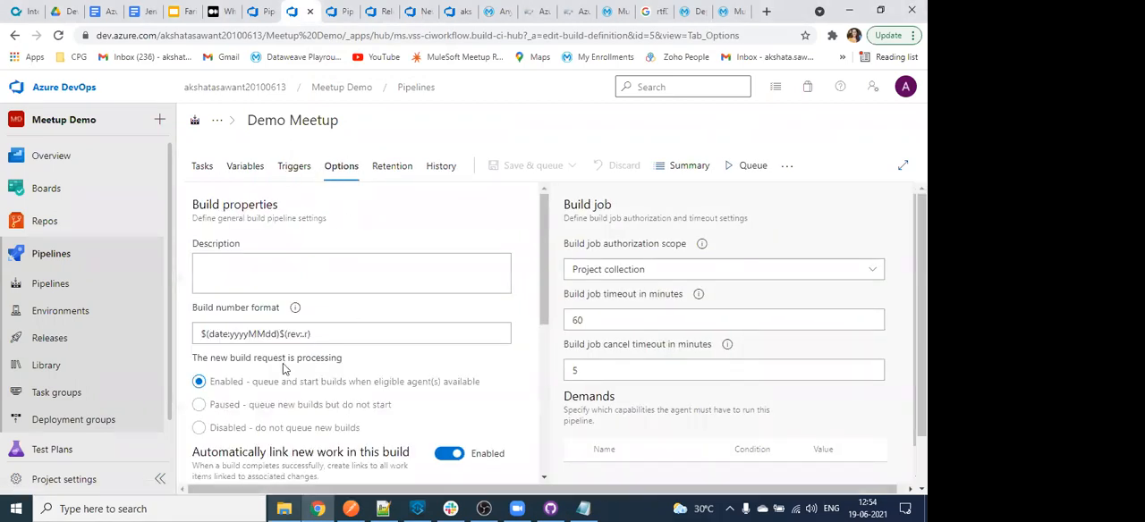
{"action": "scroll", "coordinate": [253, 427], "scroll_direction": "down", "scroll_amount": 5}
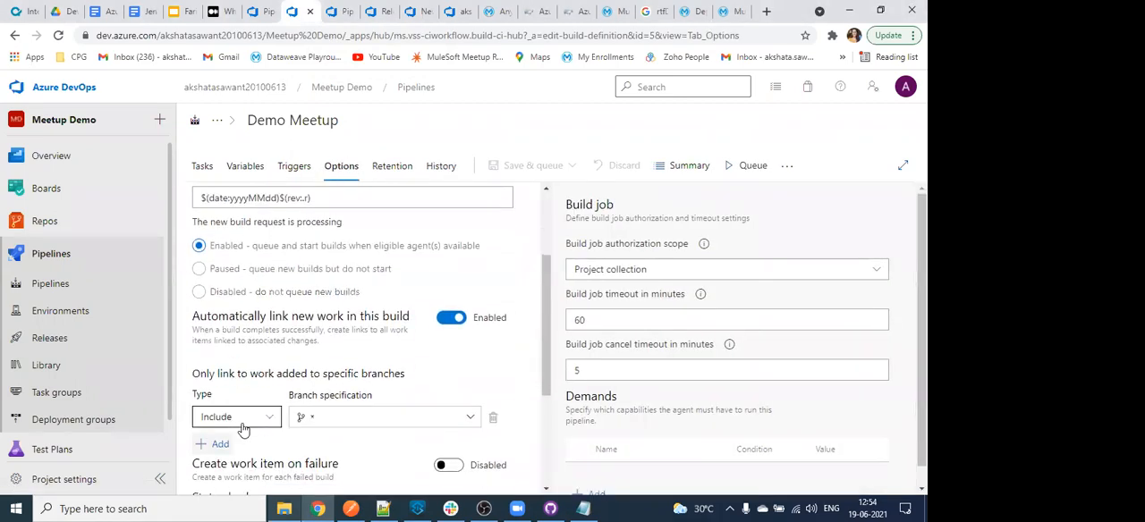
{"action": "scroll", "coordinate": [246, 424], "scroll_direction": "up", "scroll_amount": 5}
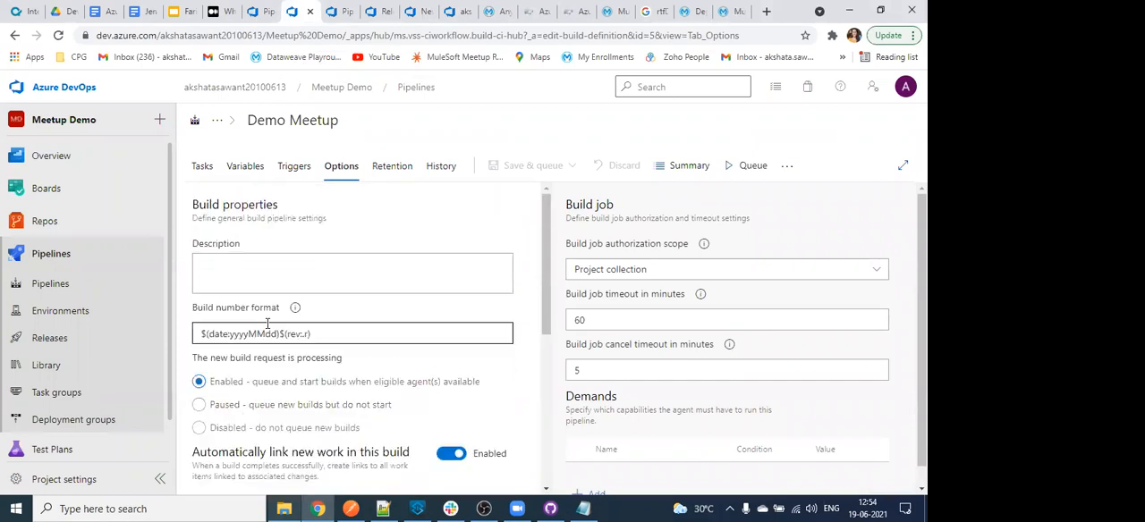
{"action": "scroll", "coordinate": [276, 332], "scroll_direction": "down", "scroll_amount": 4}
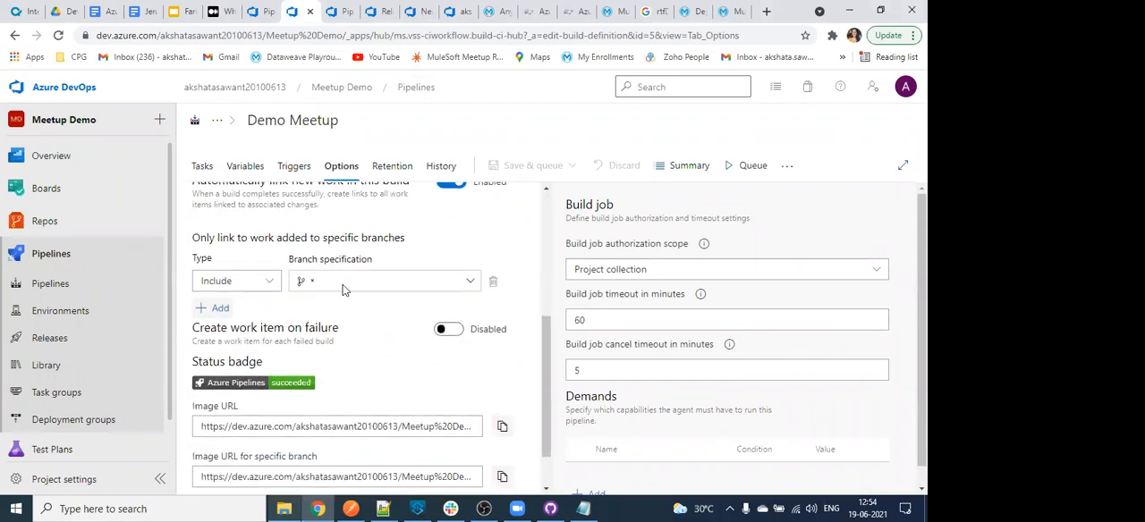
{"action": "scroll", "coordinate": [304, 280], "scroll_direction": "up", "scroll_amount": 2}
{"action": "scroll", "coordinate": [340, 380], "scroll_direction": "down", "scroll_amount": 3}
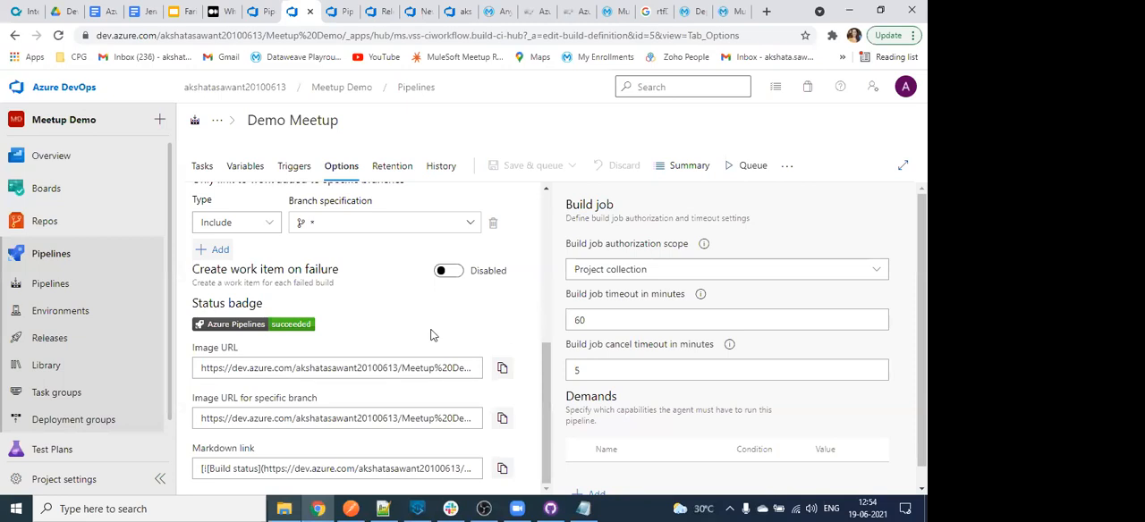
- Go from the Demo Meetup pipeline's runs to the project's releases and open the New release pipeline for editing
{"action": "left_click", "coordinate": [380, 11]}
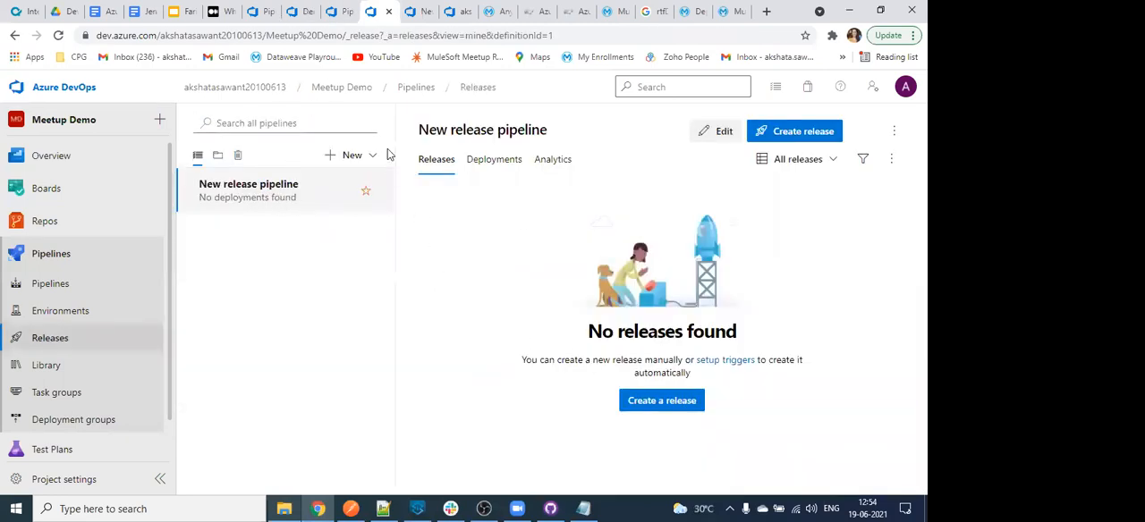
{"action": "left_click", "coordinate": [418, 11]}
{"action": "left_click", "coordinate": [335, 9]}
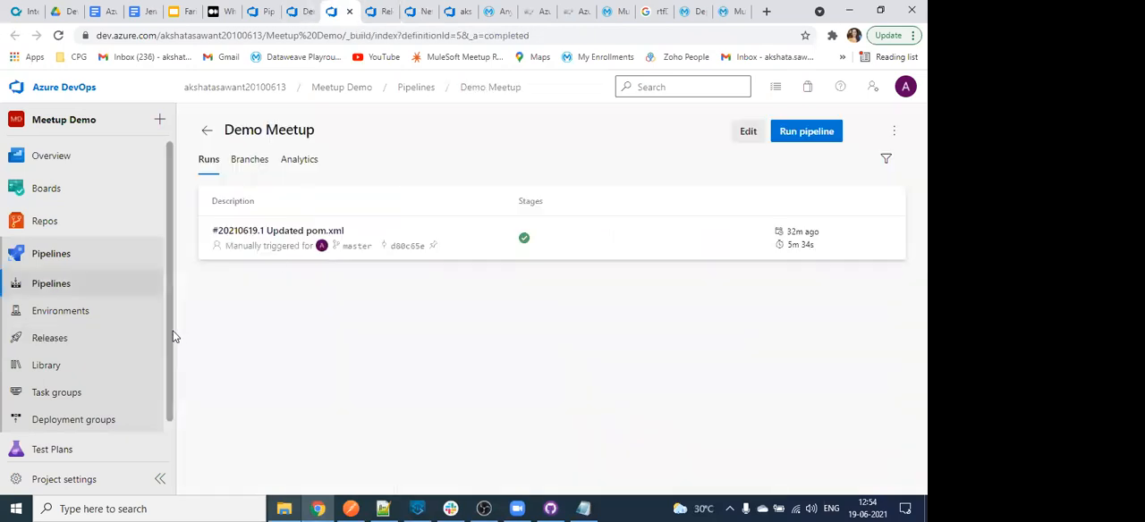
{"action": "left_click", "coordinate": [84, 336]}
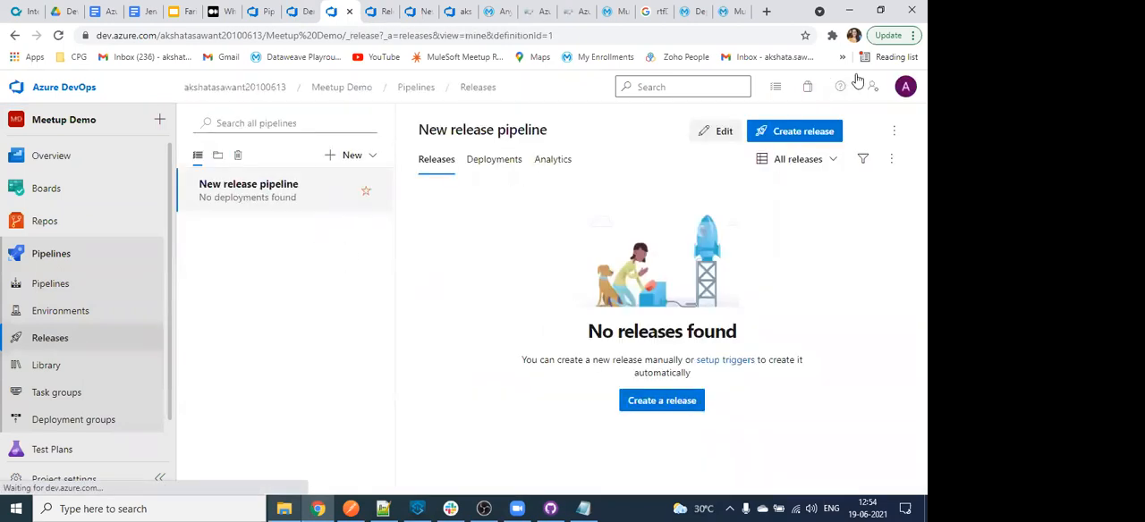
{"action": "left_click", "coordinate": [701, 139]}
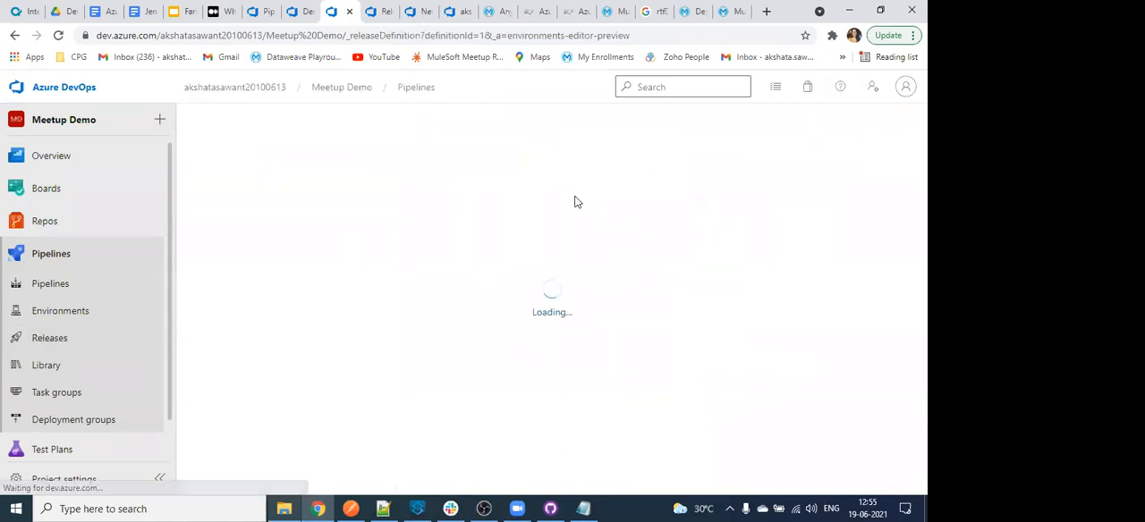
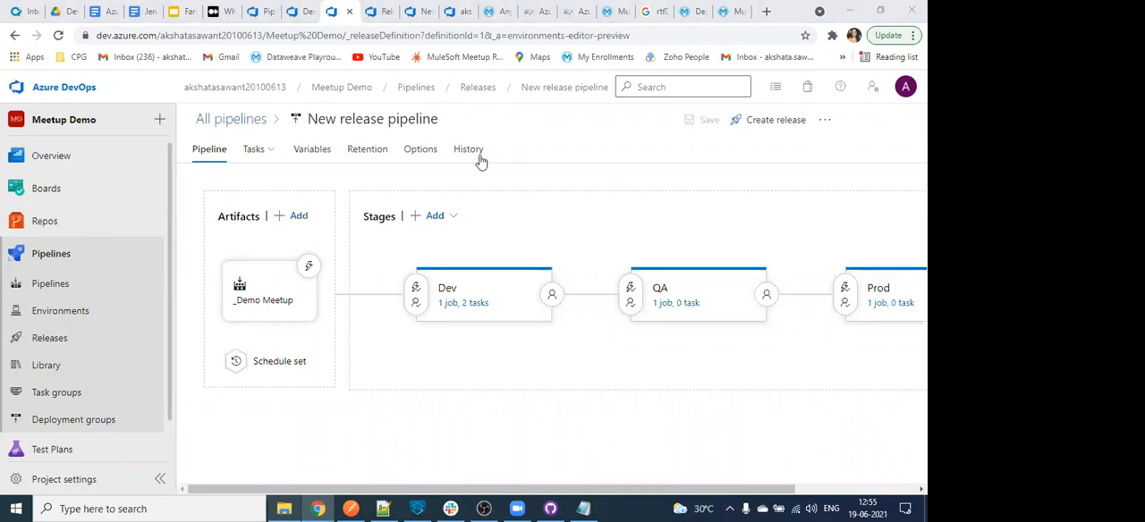
- Check the release pipeline's variables and the Dev stage's tasks, return to Releases and reopen the pipeline for editing
{"action": "left_click", "coordinate": [315, 151]}
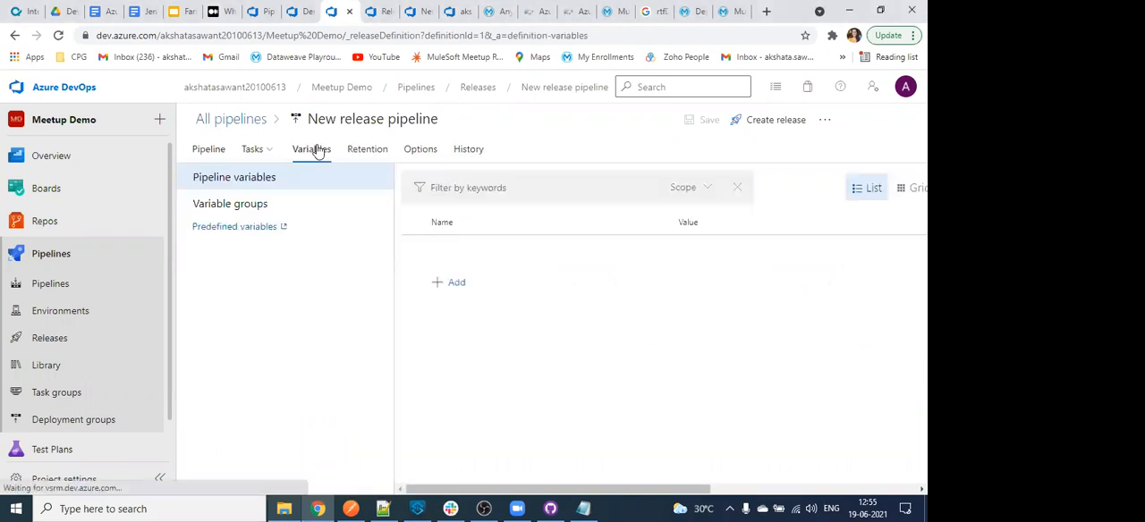
{"action": "left_click", "coordinate": [258, 152]}
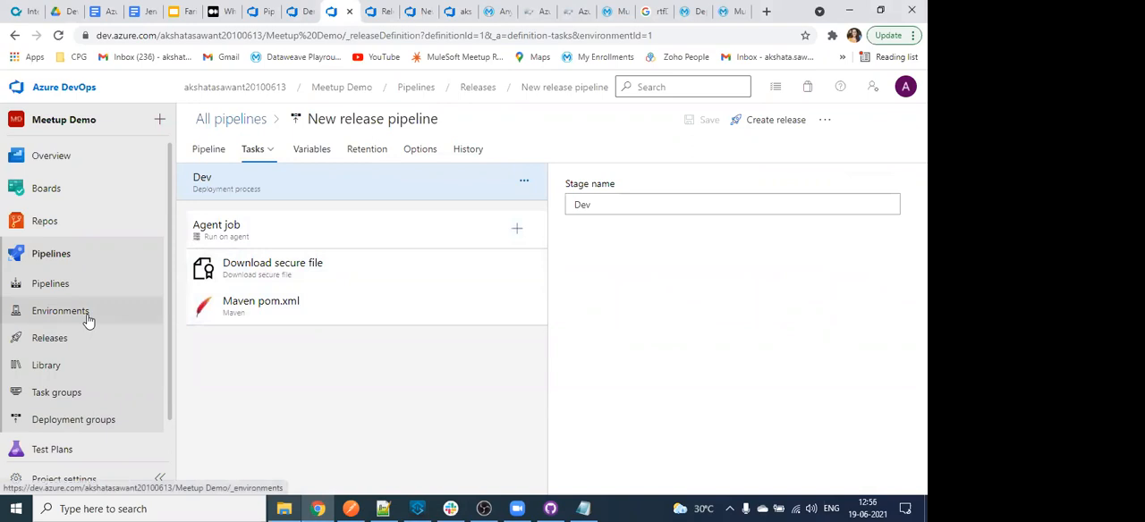
{"action": "left_click", "coordinate": [477, 87]}
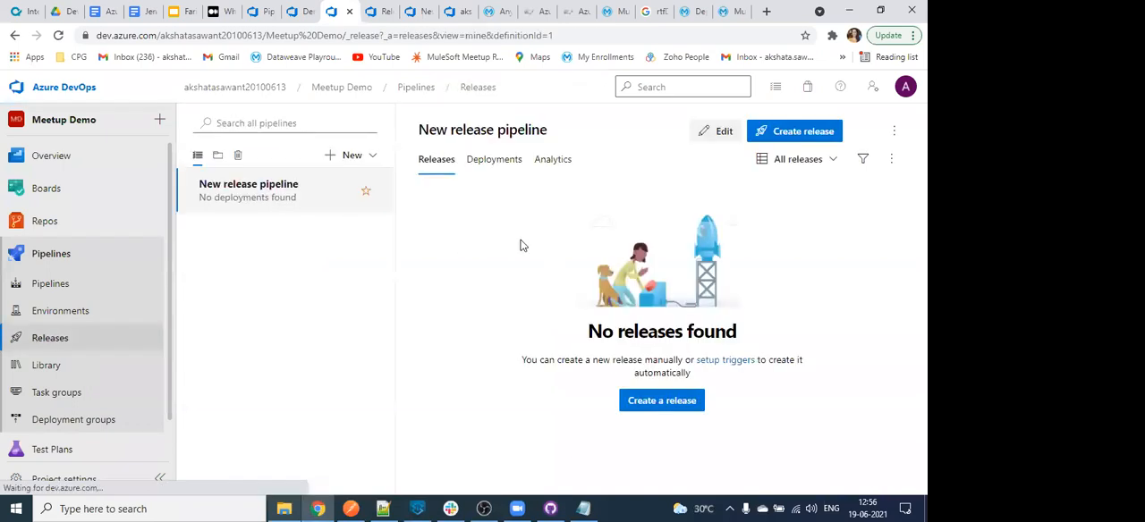
{"action": "left_click", "coordinate": [722, 134]}
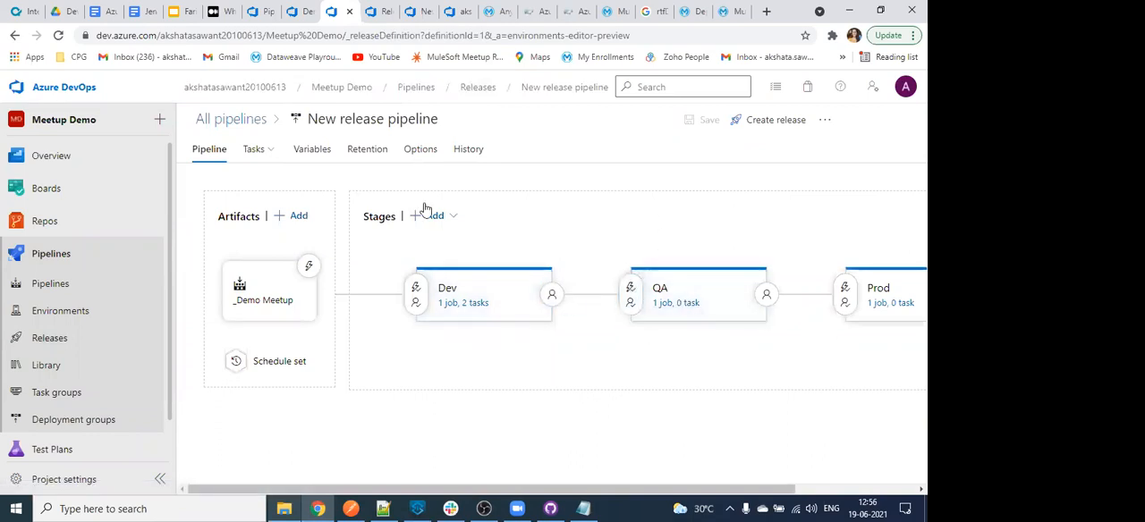
- Review the QA stage's pre-deployment conditions, from triggers to pre-deployment approvals, and close them
{"action": "left_click", "coordinate": [631, 291]}
{"action": "left_click", "coordinate": [572, 247]}
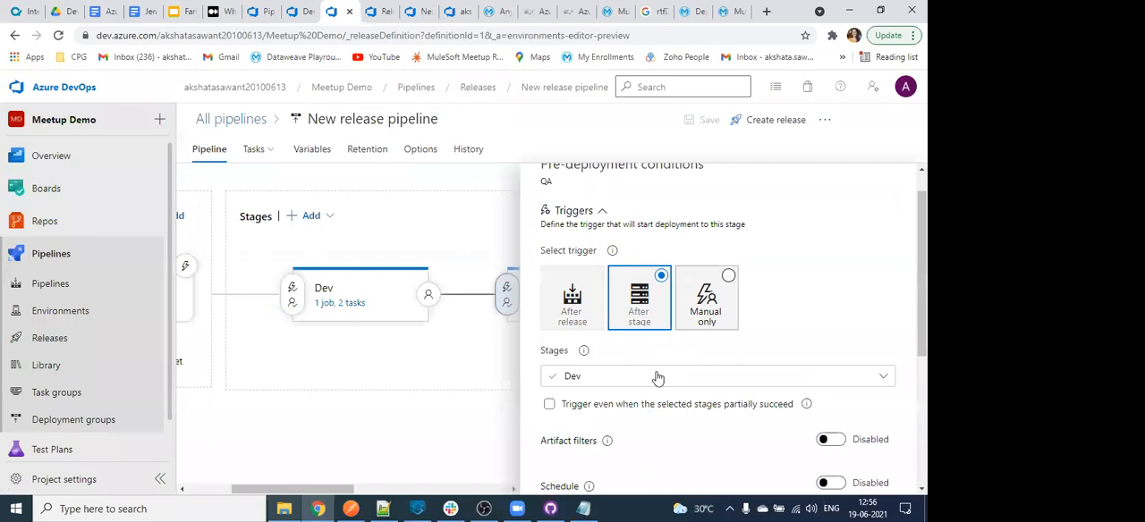
{"action": "scroll", "coordinate": [682, 376], "scroll_direction": "down", "scroll_amount": 2}
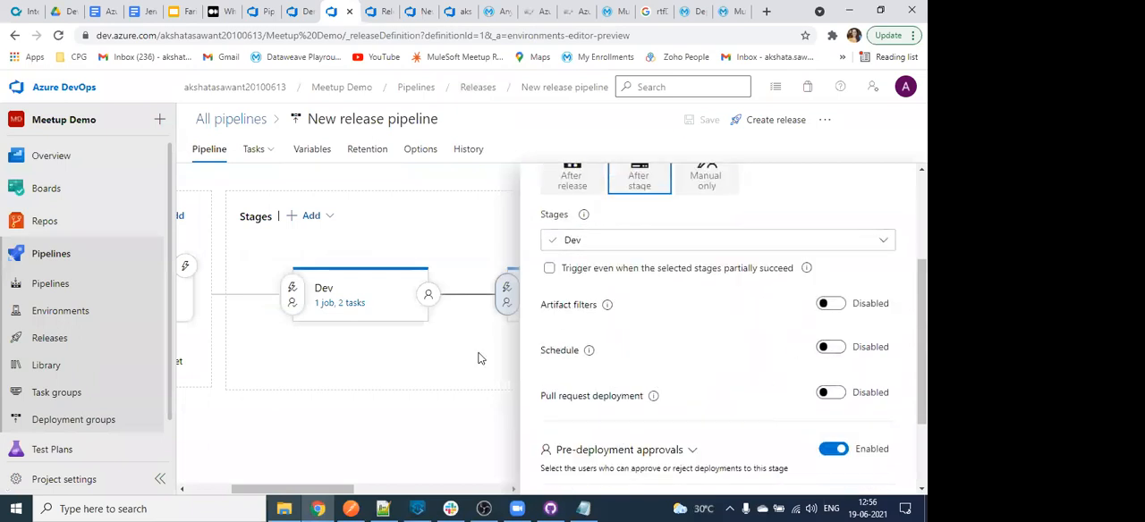
{"action": "scroll", "coordinate": [718, 368], "scroll_direction": "up", "scroll_amount": 2}
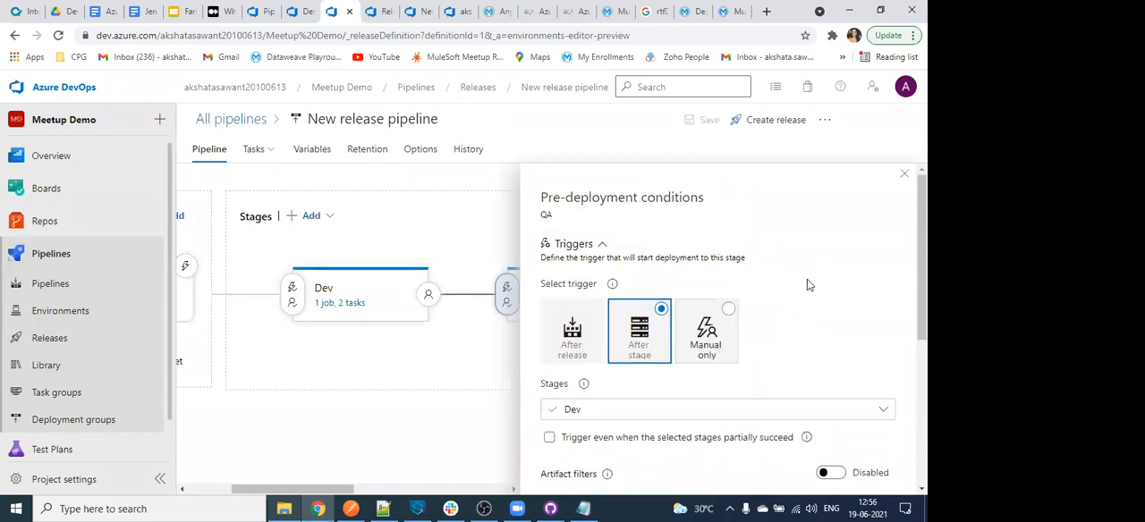
{"action": "left_click", "coordinate": [902, 175]}
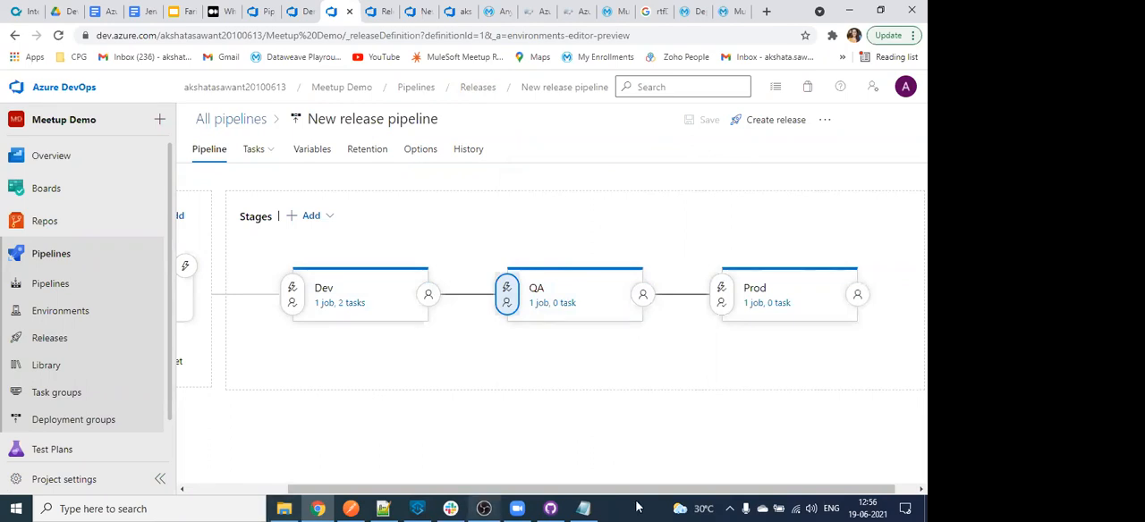
{"action": "left_click", "coordinate": [383, 508]}
{"action": "left_click", "coordinate": [850, 6]}
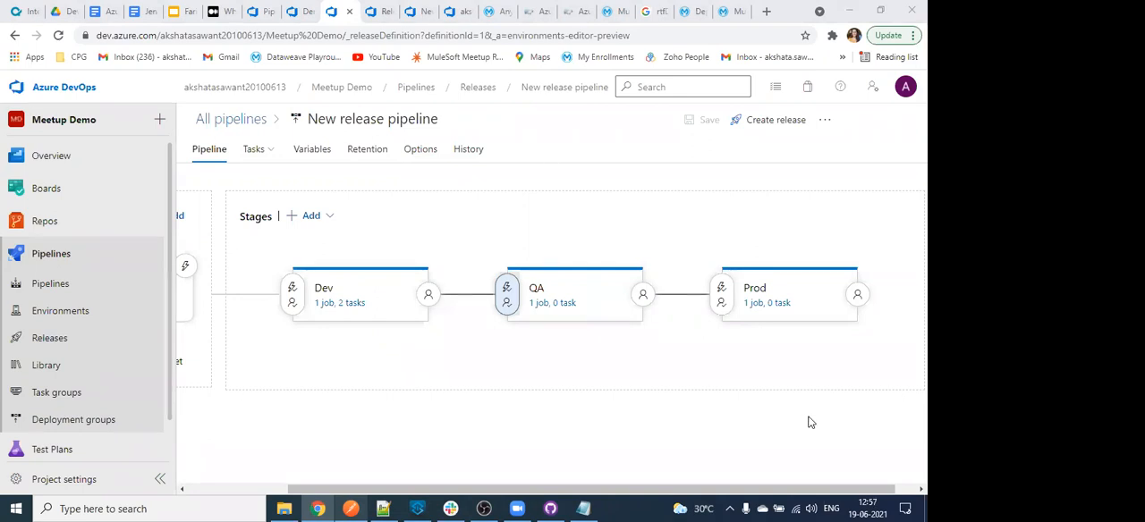
- Switch to File Explorer, browse from the E: drive to the conf folder of apache-maven-3.6.3 and select the settings file
{"action": "mouse_move", "coordinate": [713, 353]}
{"action": "left_click", "coordinate": [292, 508]}
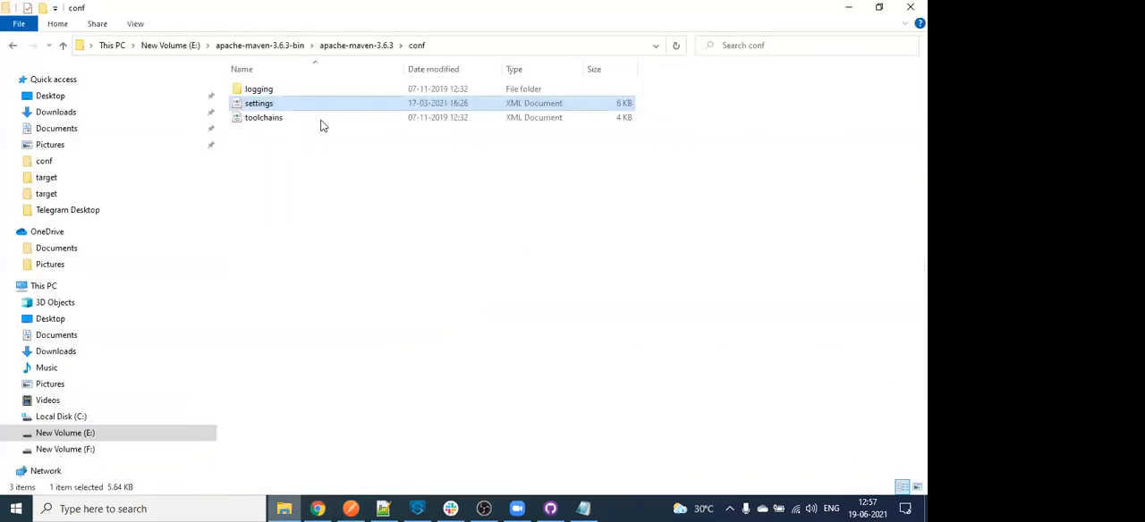
{"action": "left_click", "coordinate": [175, 44]}
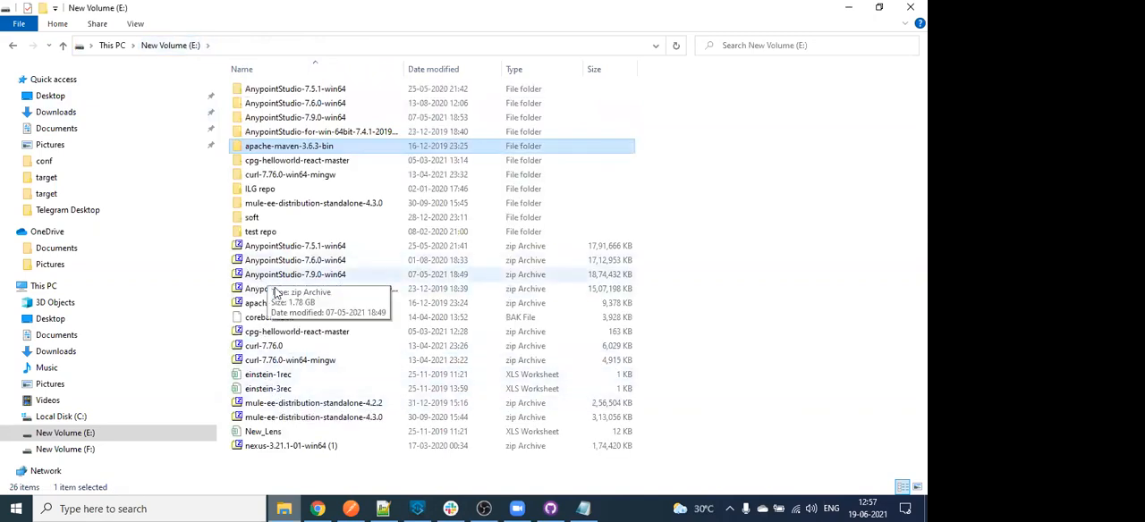
{"action": "left_click", "coordinate": [277, 304]}
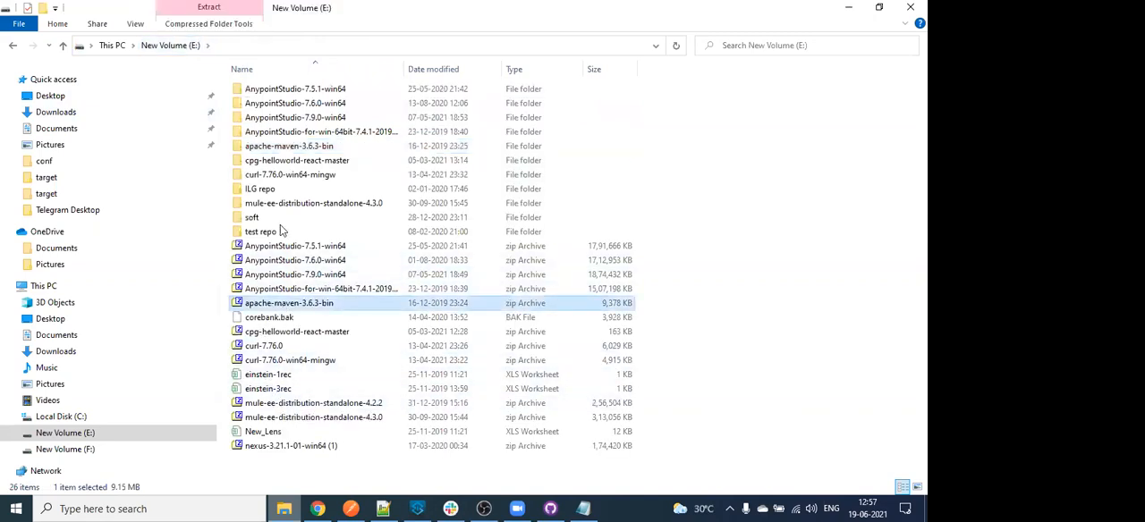
{"action": "double_click", "coordinate": [289, 148]}
{"action": "double_click", "coordinate": [300, 91]}
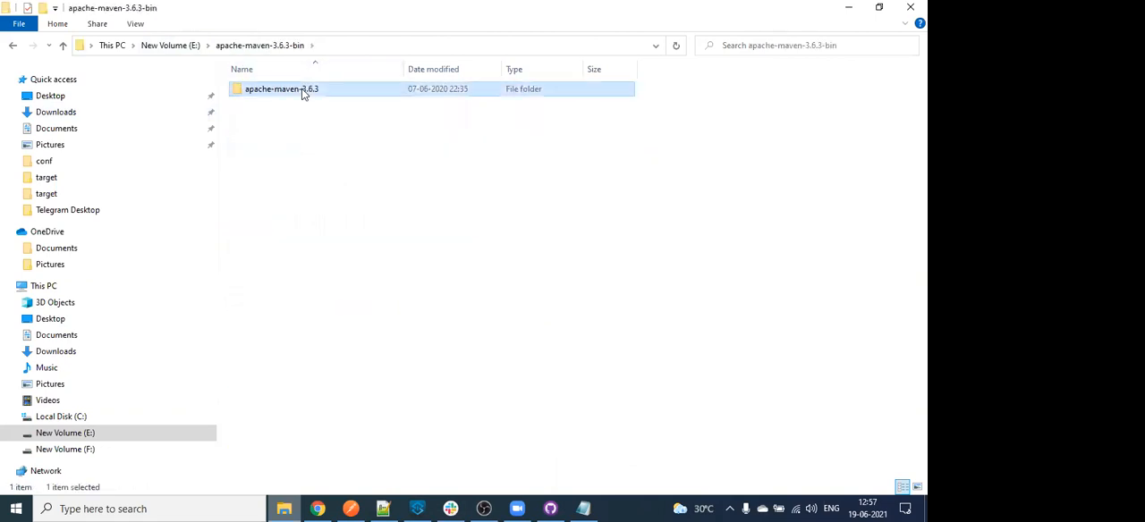
{"action": "double_click", "coordinate": [281, 118]}
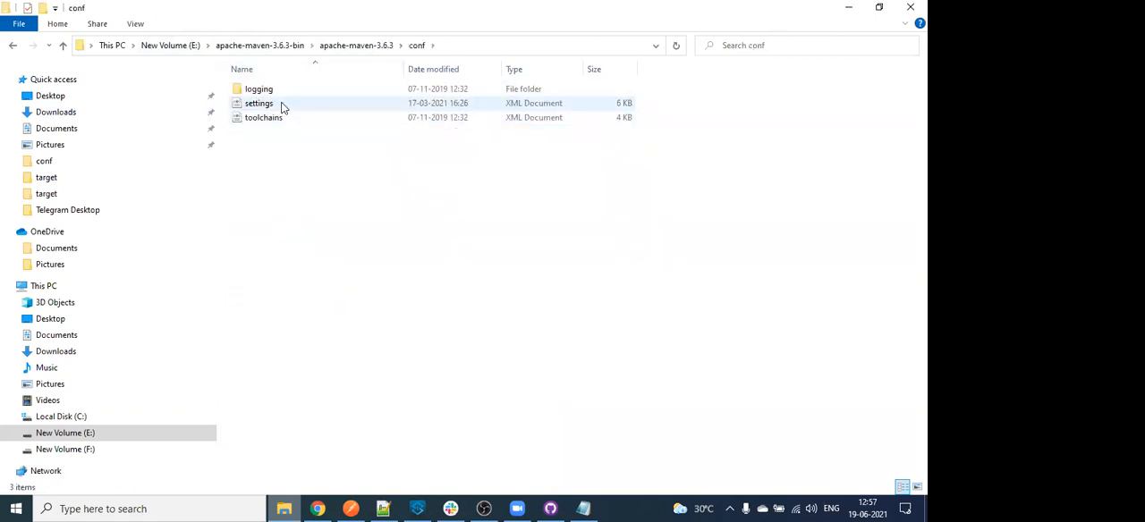
{"action": "left_click", "coordinate": [280, 106]}
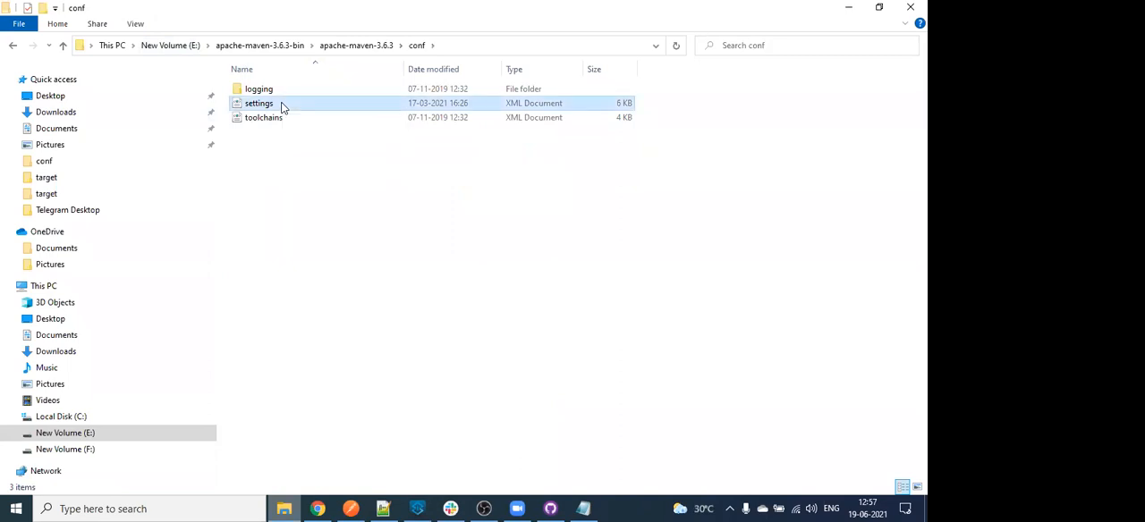
- Search the web for "maven download" in a new Chrome tab and open the Apache Maven download page
{"action": "left_click", "coordinate": [318, 508]}
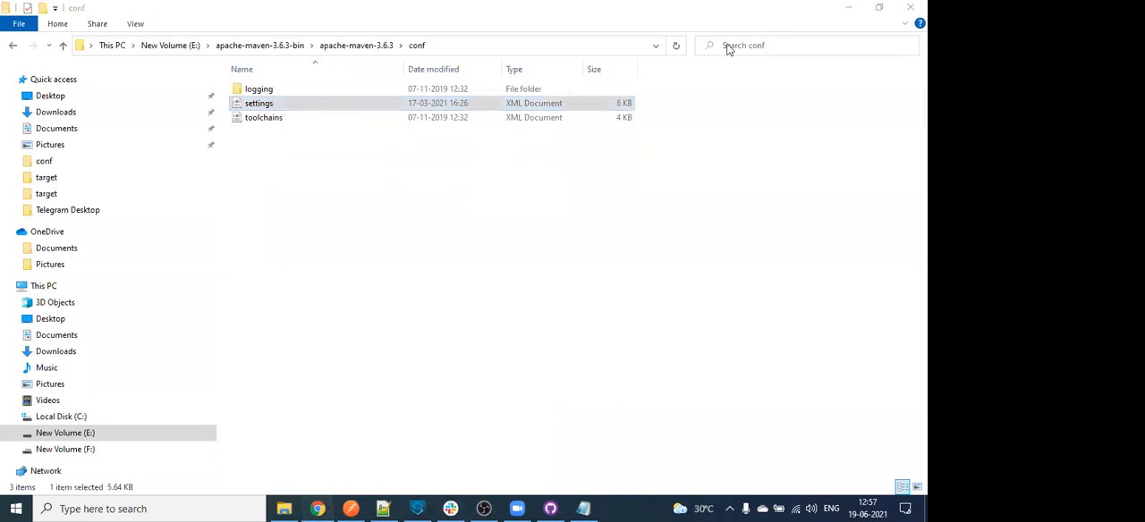
{"action": "left_click", "coordinate": [765, 11]}
{"action": "type", "text": "m"}
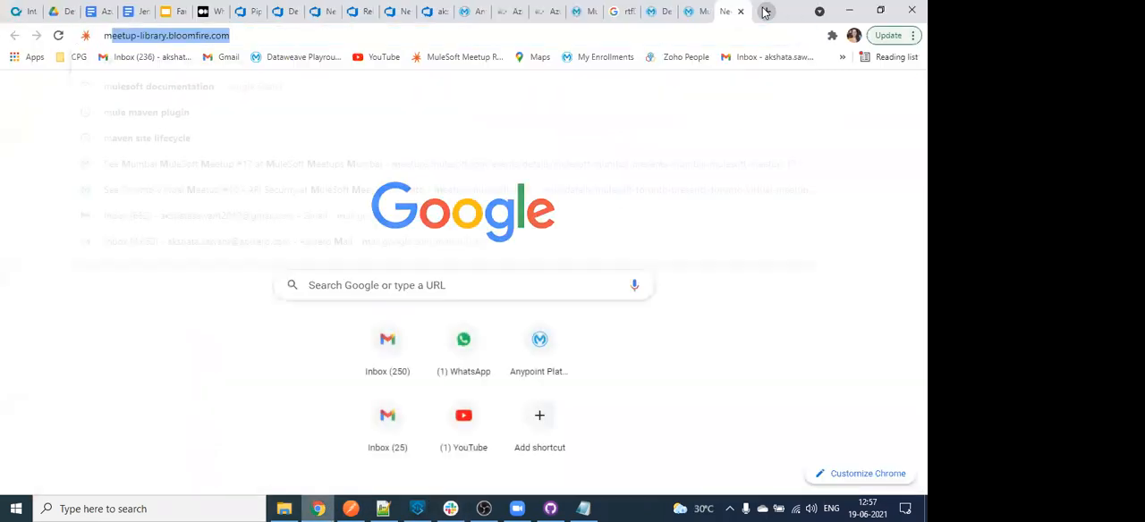
{"action": "type", "text": "aven download"}
{"action": "key", "text": "Return"}
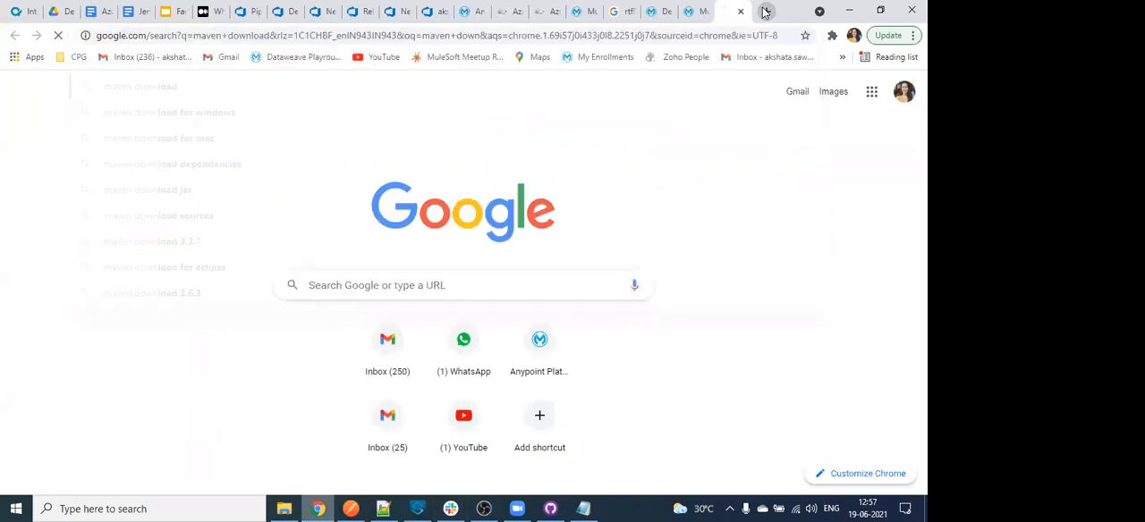
{"action": "left_click", "coordinate": [266, 224]}
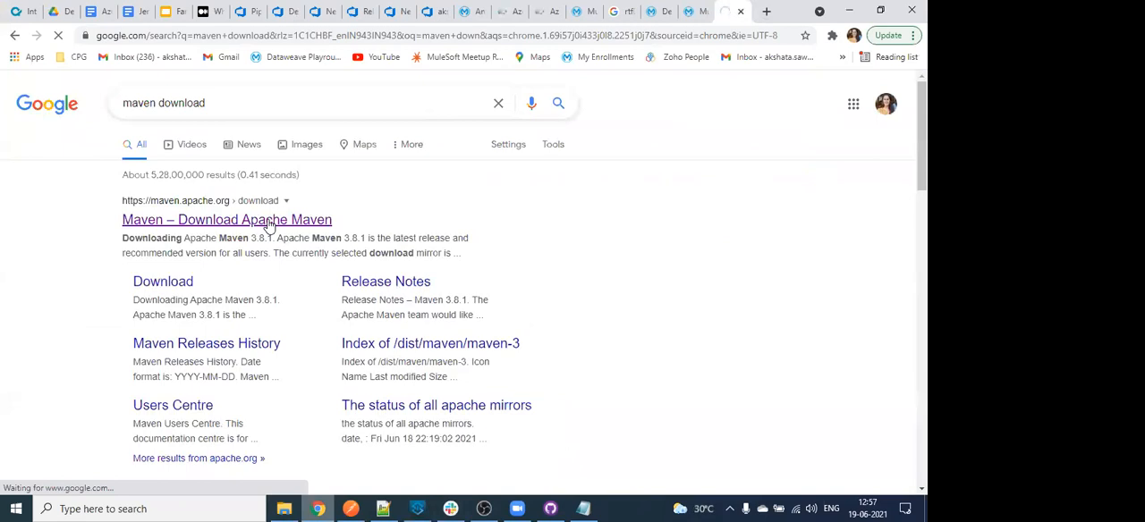
- Open Maven's settings file from the conf folder in Notepad++ and highlight the exchange-server repository and its whole profile block
{"action": "left_click", "coordinate": [286, 508]}
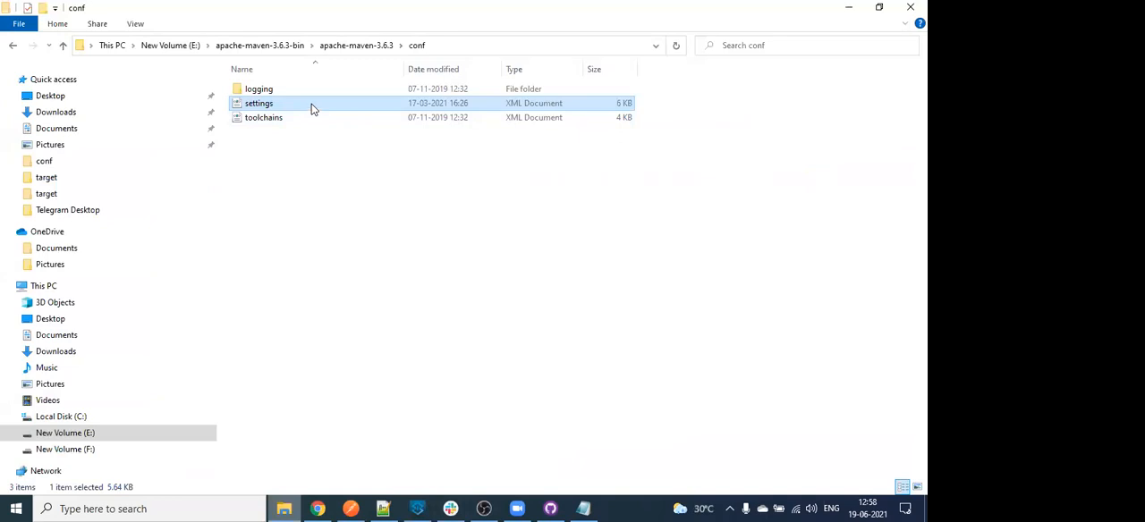
{"action": "right_click", "coordinate": [313, 106]}
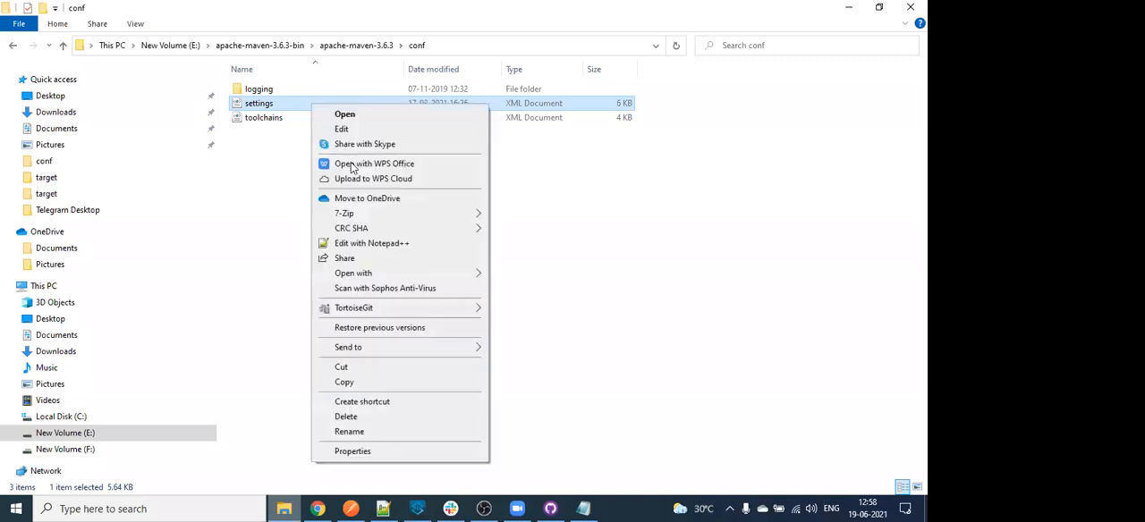
{"action": "left_click", "coordinate": [367, 243]}
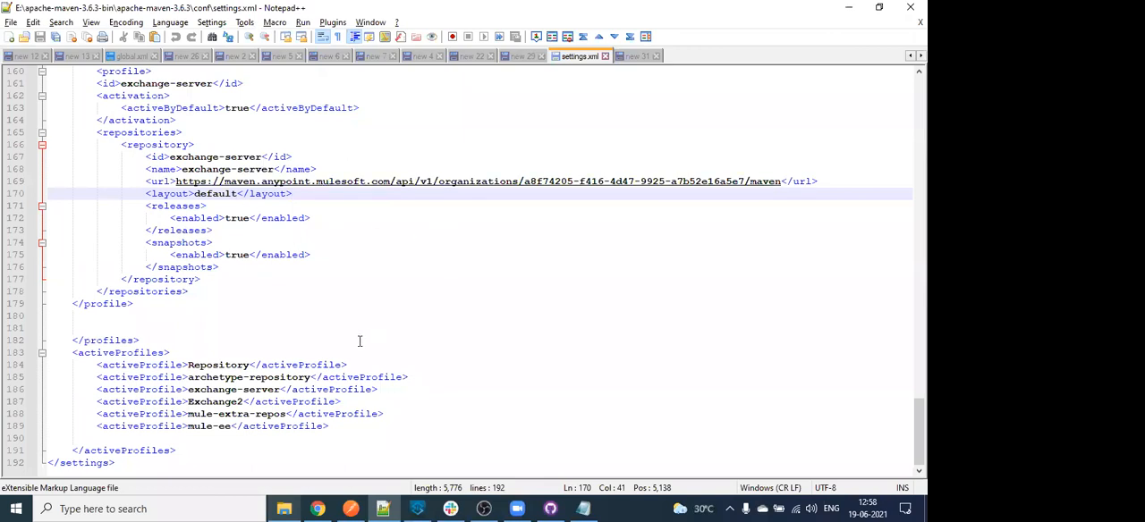
{"action": "left_click_drag", "start_coordinate": [170, 157], "coordinate": [208, 207]}
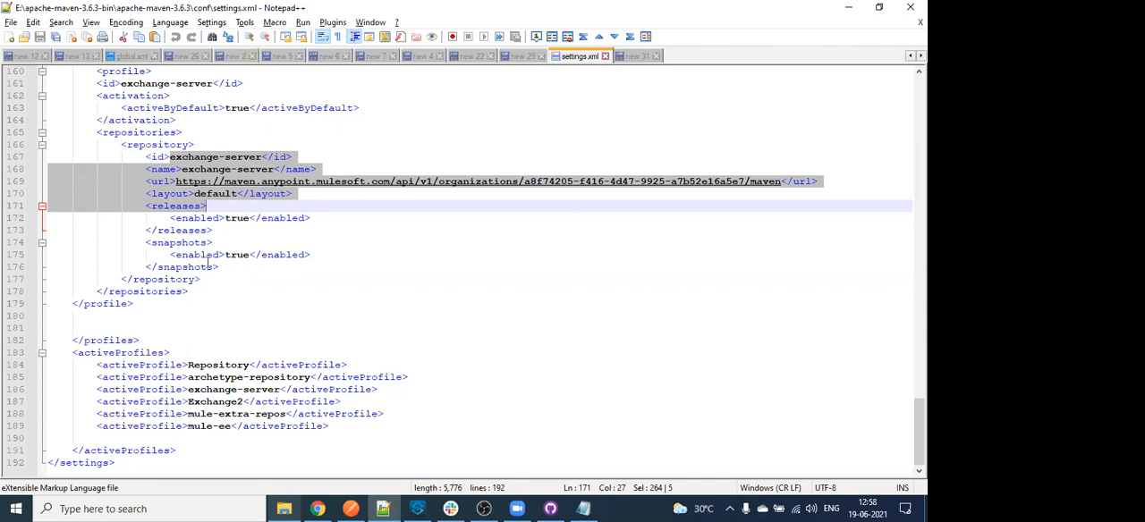
{"action": "left_click_drag", "start_coordinate": [149, 318], "coordinate": [69, 59]}
{"action": "scroll", "coordinate": [108, 243], "scroll_direction": "up", "scroll_amount": 1}
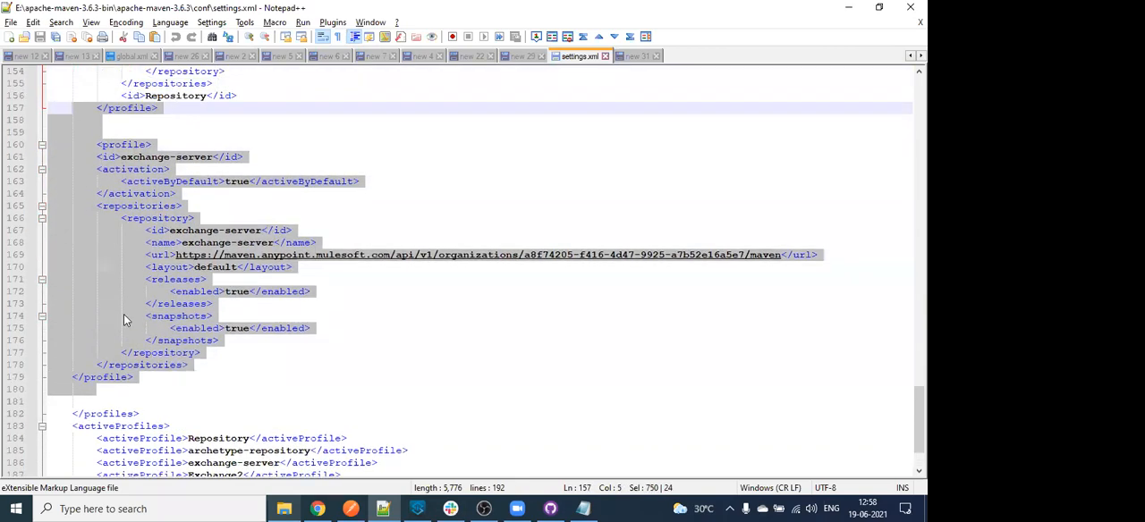
{"action": "scroll", "coordinate": [125, 315], "scroll_direction": "down", "scroll_amount": 2}
- Point out the activeProfile entries in settings.xml, highlighting the Repository entry and ending at mule-ee
{"action": "left_click", "coordinate": [91, 364]}
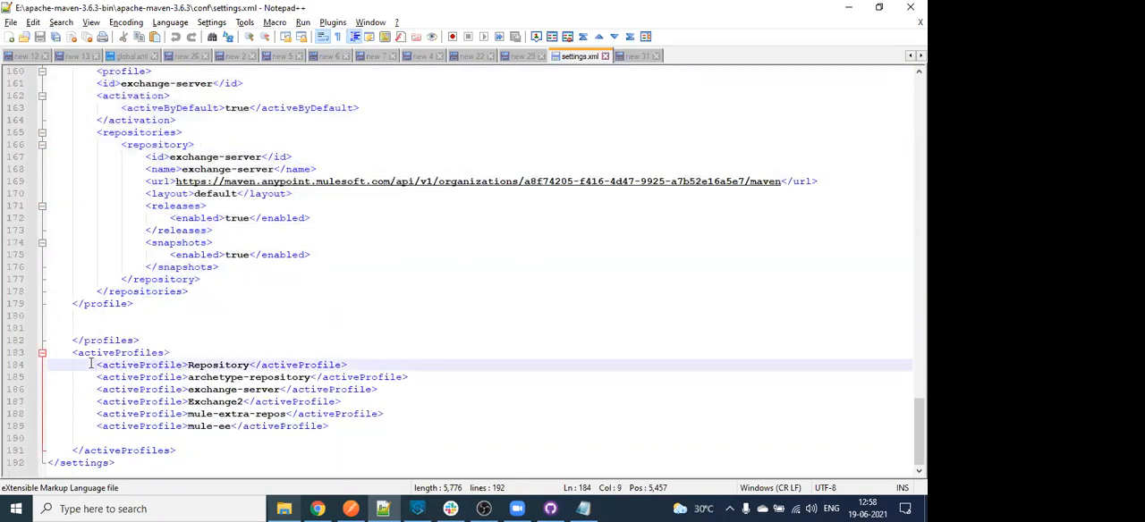
{"action": "key", "text": "shift+Down"}
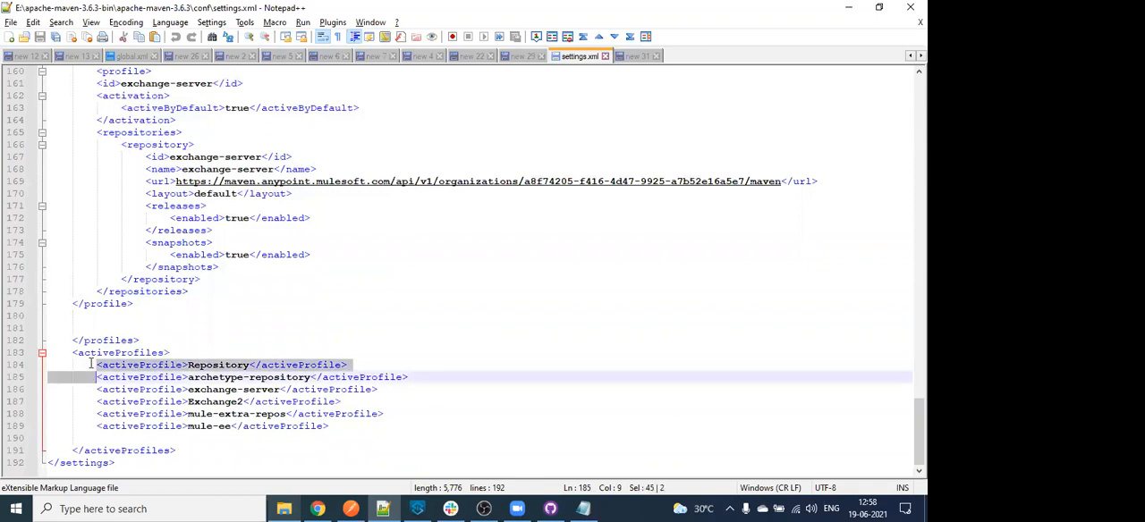
{"action": "key", "text": "shift+Left"}
{"action": "key", "text": "shift+Left"}
{"action": "key", "text": "shift+Left"}
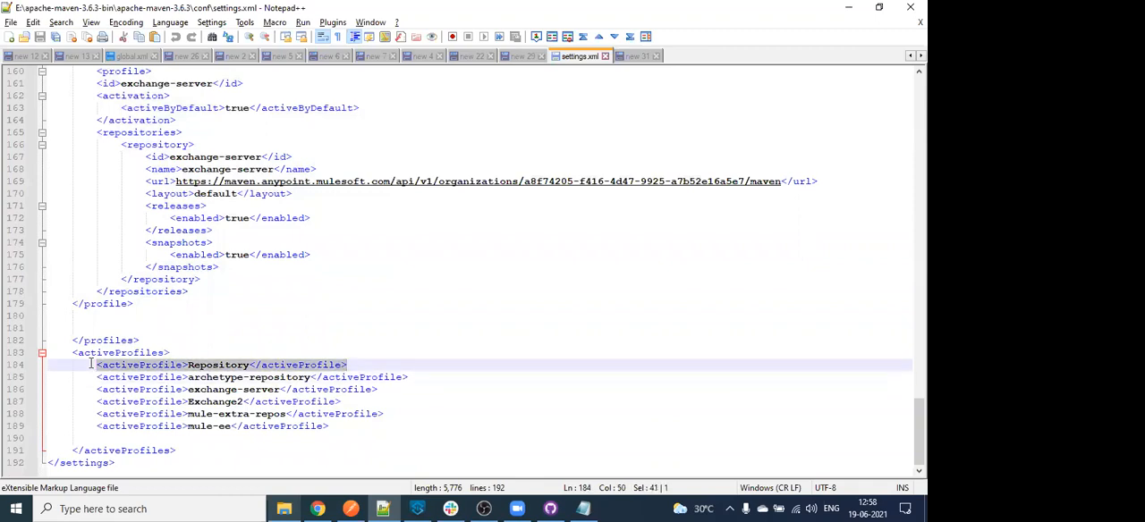
{"action": "left_click", "coordinate": [90, 365]}
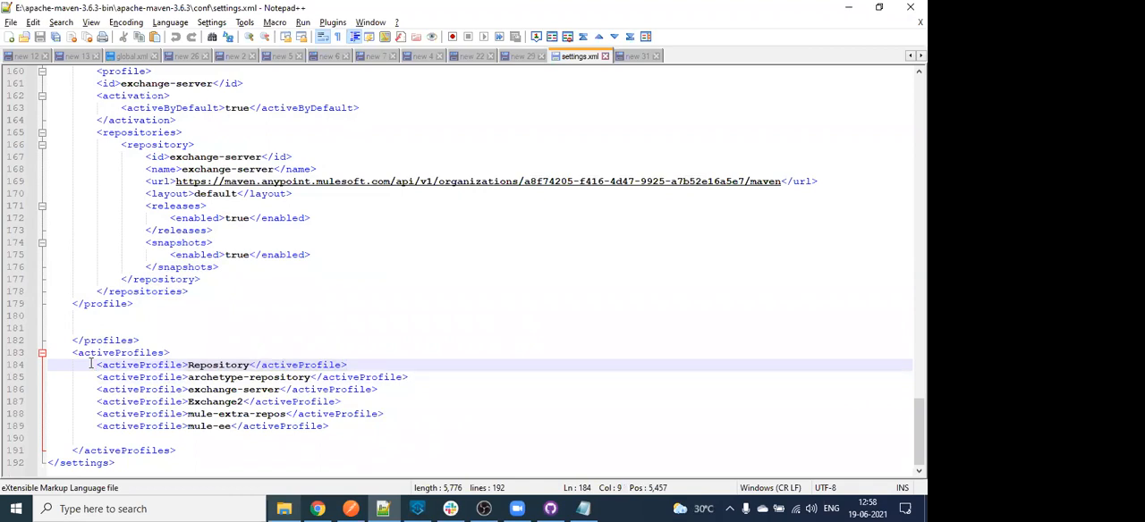
{"action": "left_click", "coordinate": [101, 436]}
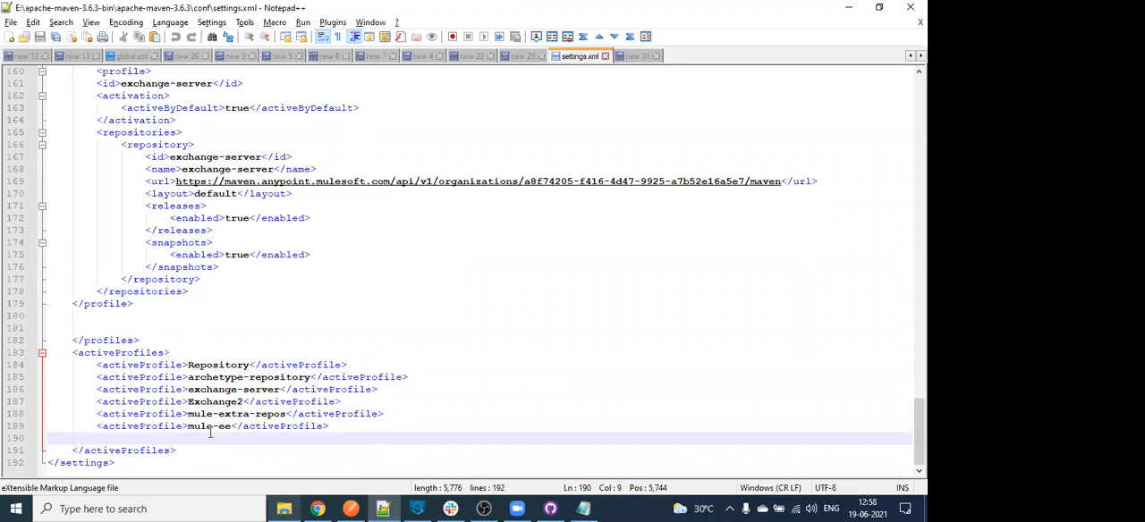
{"action": "left_click", "coordinate": [210, 430]}
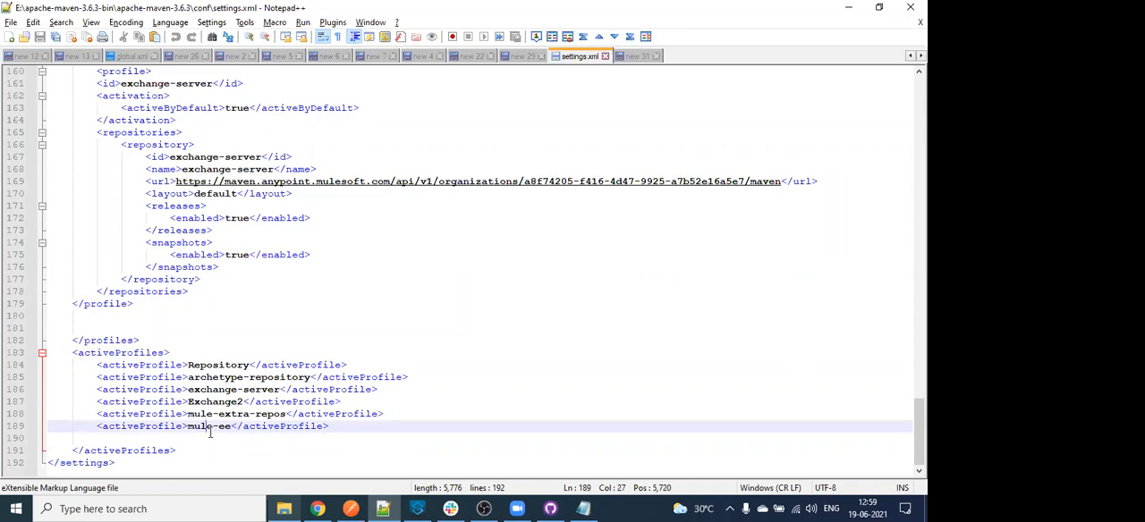
- Put the settings file and the folder window away and examine the Maven download page's system requirements and files
{"action": "left_click", "coordinate": [842, 7]}
{"action": "left_click", "coordinate": [845, 7]}
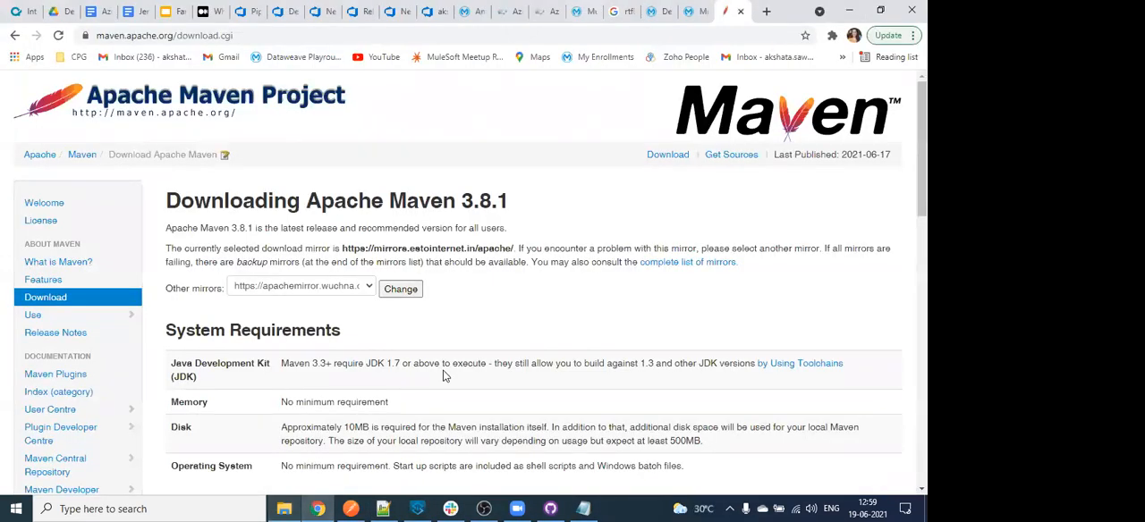
{"action": "scroll", "coordinate": [550, 433], "scroll_direction": "down", "scroll_amount": 2}
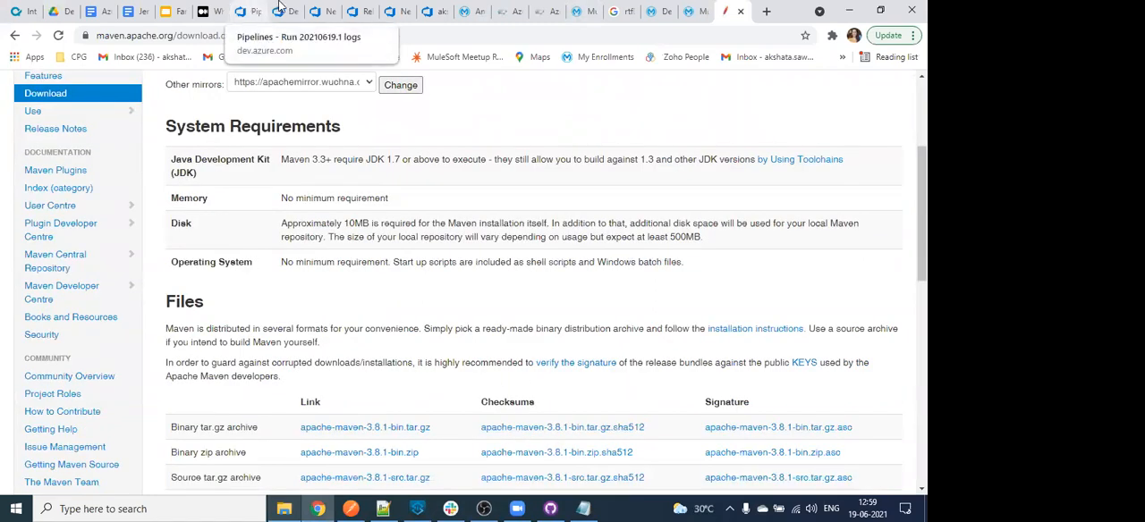
- Go back through the Azure DevOps tabs to the New release pipeline's stages diagram
{"action": "left_click", "coordinate": [249, 11]}
{"action": "left_click", "coordinate": [281, 10]}
{"action": "left_click", "coordinate": [335, 8]}
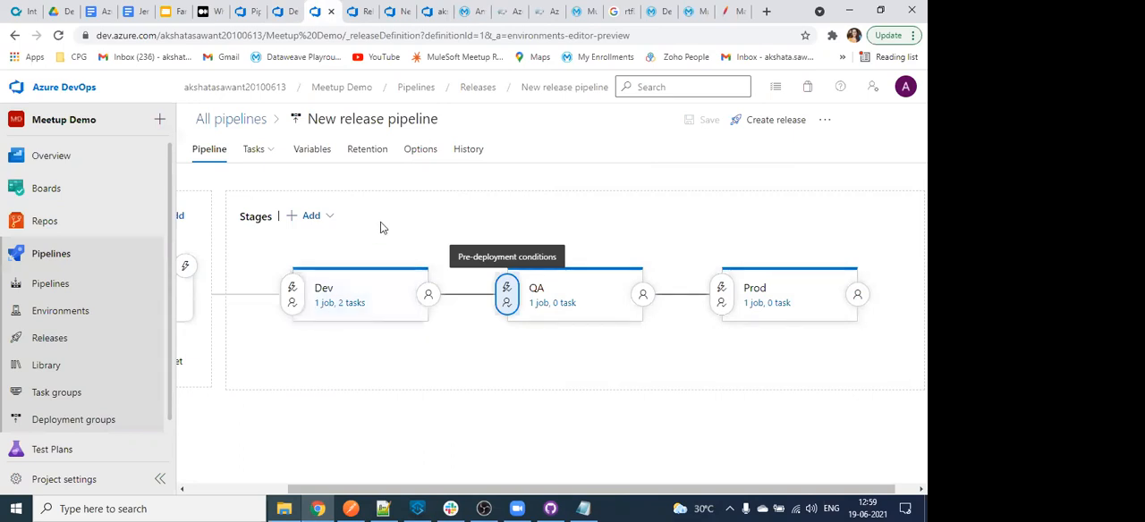
{"action": "mouse_move", "coordinate": [337, 337]}
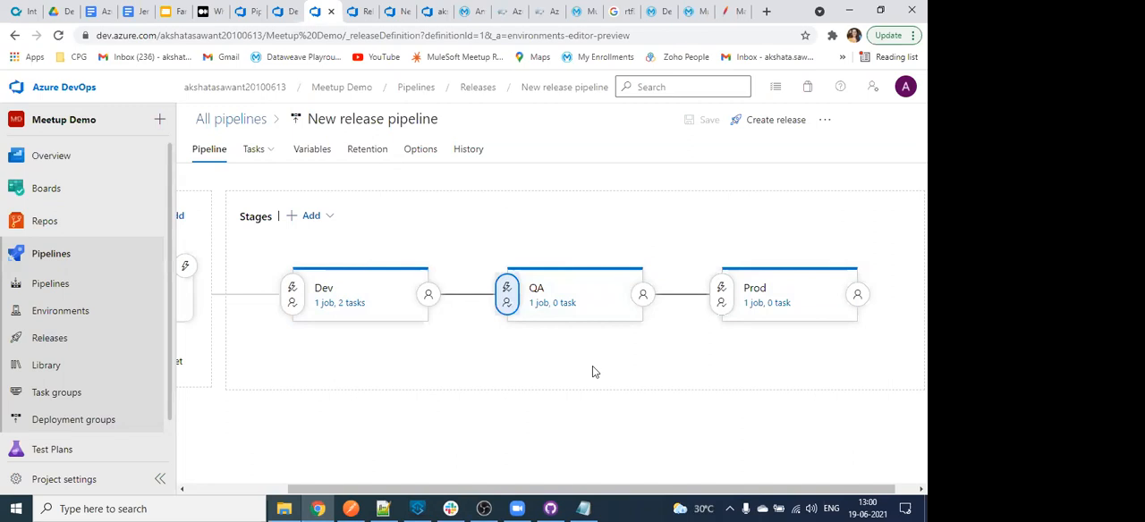
- Open the Demo Meetup pipeline's run 20210619.1 and look through its summary, available run actions and releases
{"action": "left_click", "coordinate": [416, 88]}
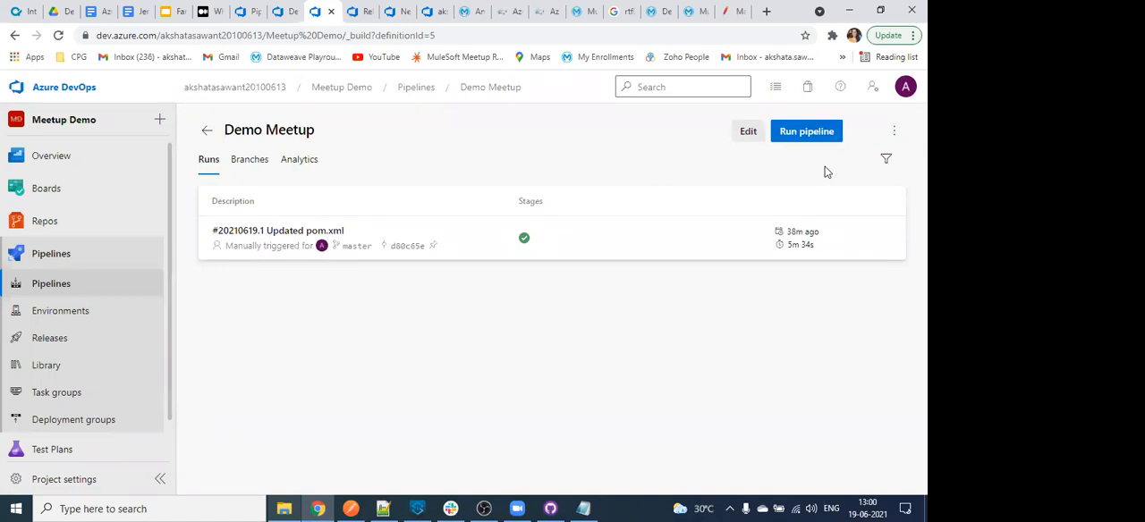
{"action": "left_click", "coordinate": [648, 252]}
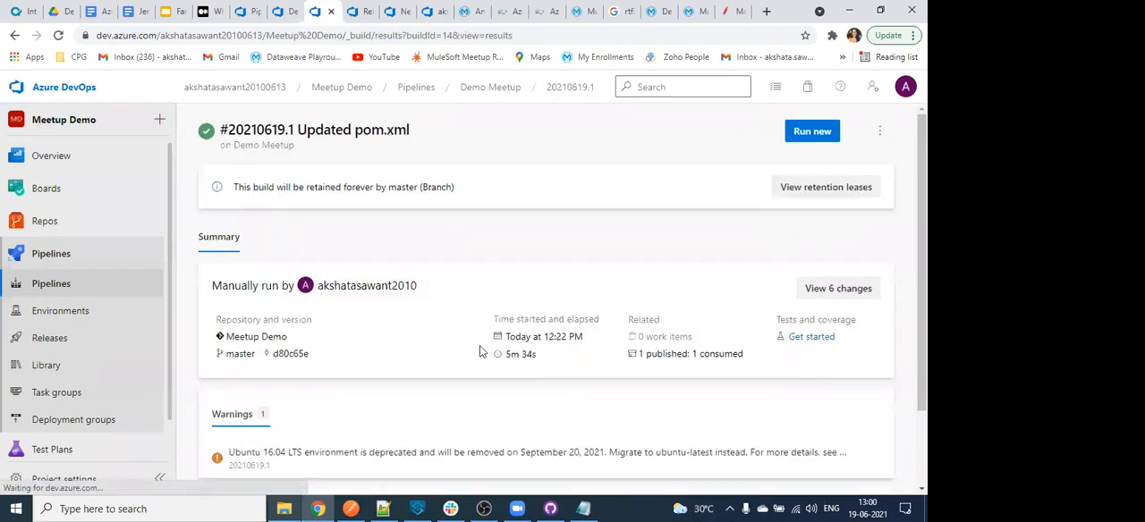
{"action": "scroll", "coordinate": [348, 326], "scroll_direction": "down", "scroll_amount": 2}
{"action": "scroll", "coordinate": [292, 353], "scroll_direction": "up", "scroll_amount": 1}
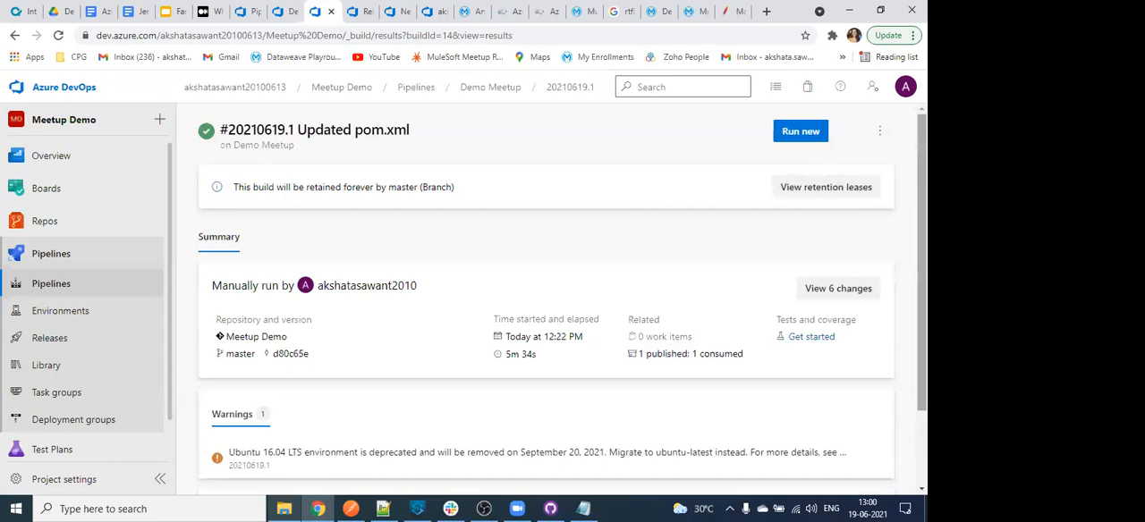
{"action": "left_click", "coordinate": [881, 131]}
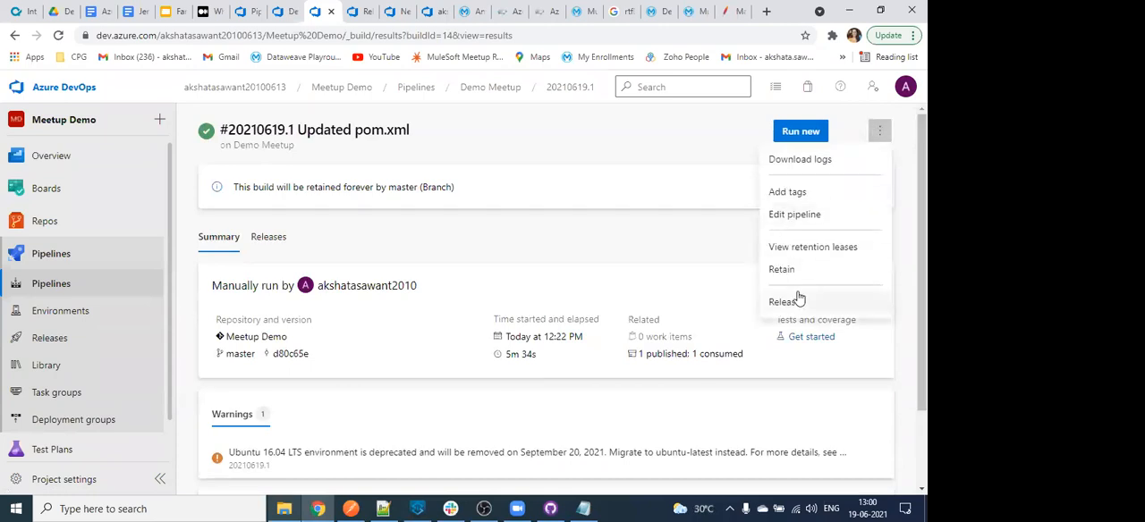
{"action": "left_click", "coordinate": [261, 240]}
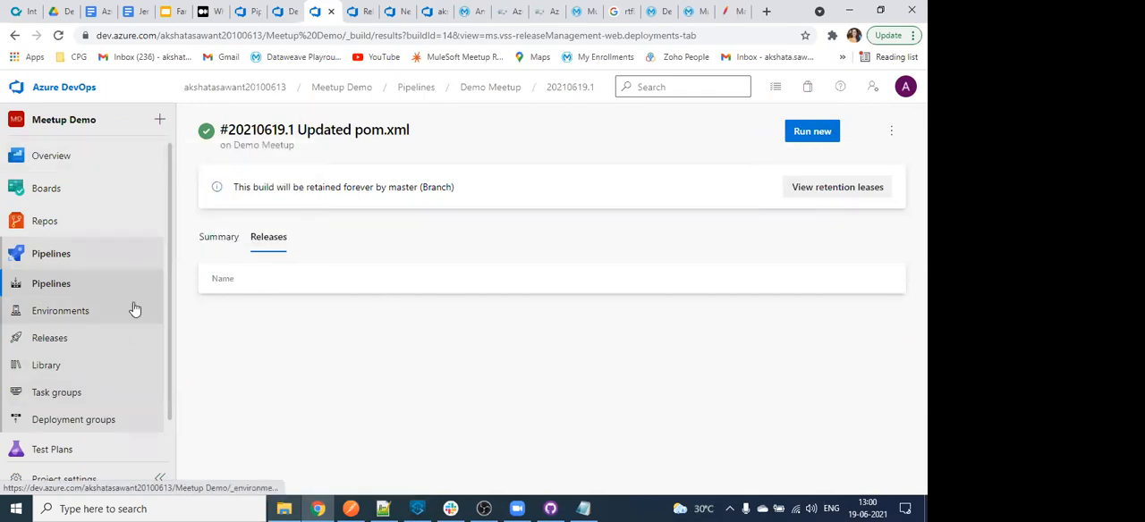
- Open the Meetup Demo repository's commit history and show the actions available for the second-newest Updated pom.xml commit
{"action": "left_click", "coordinate": [111, 284]}
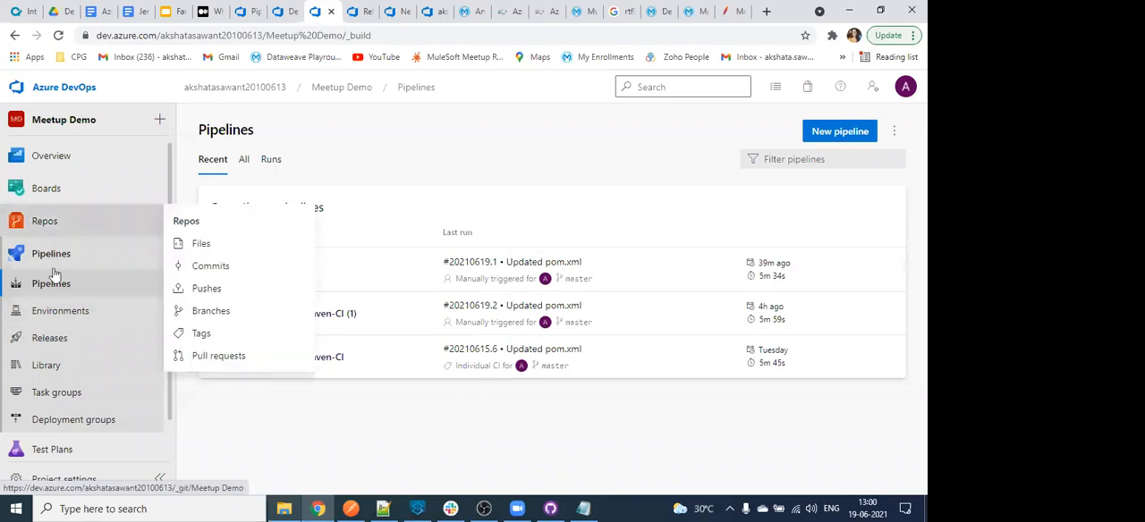
{"action": "left_click", "coordinate": [65, 232]}
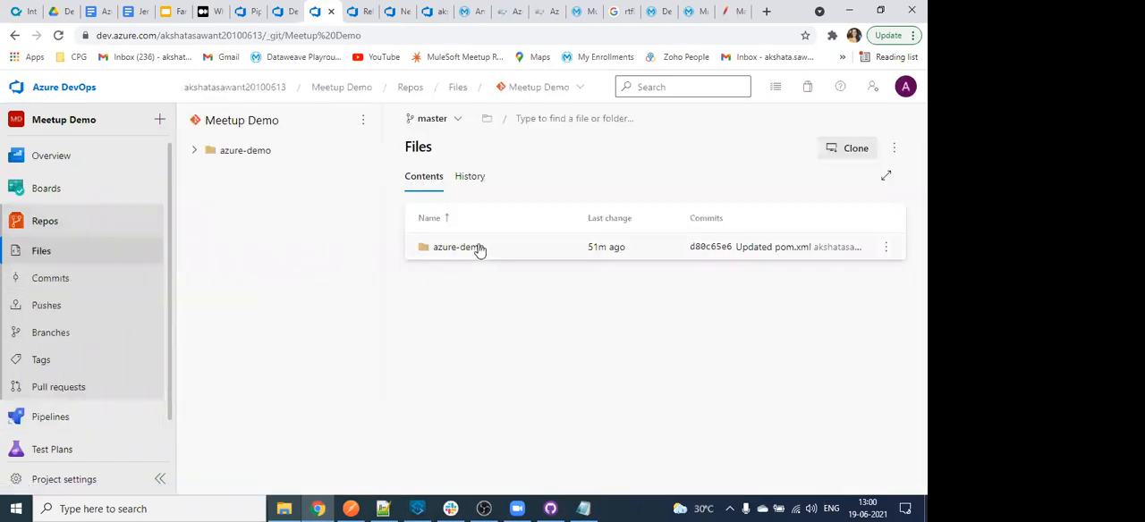
{"action": "left_click", "coordinate": [473, 176]}
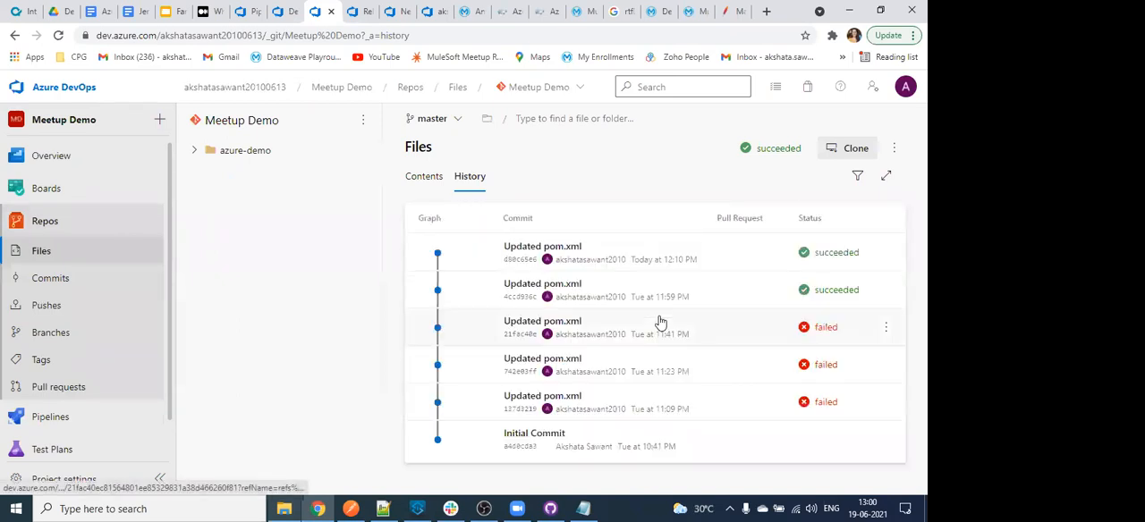
{"action": "right_click", "coordinate": [447, 293]}
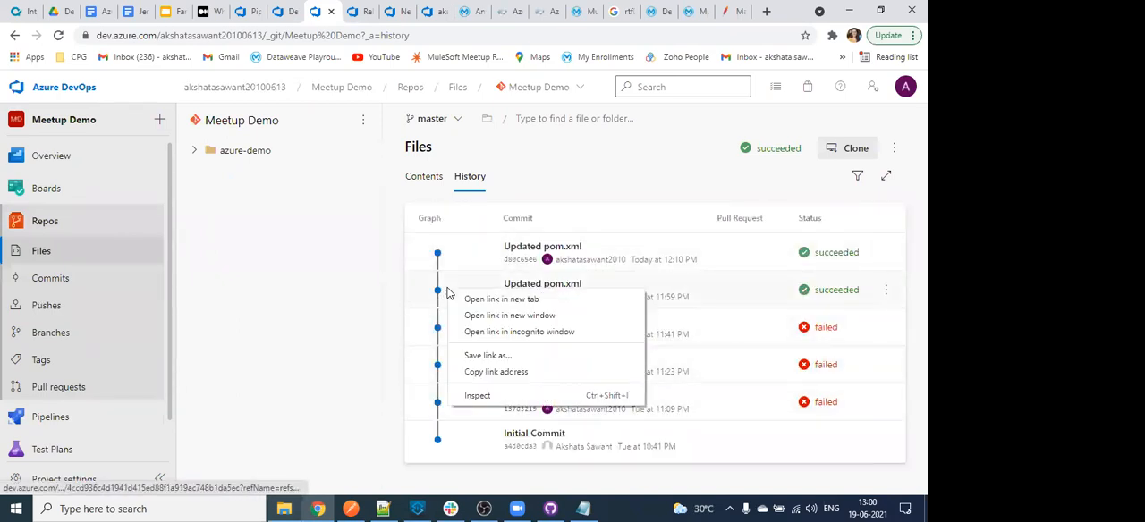
{"action": "left_click", "coordinate": [886, 289]}
{"action": "left_click", "coordinate": [887, 290]}
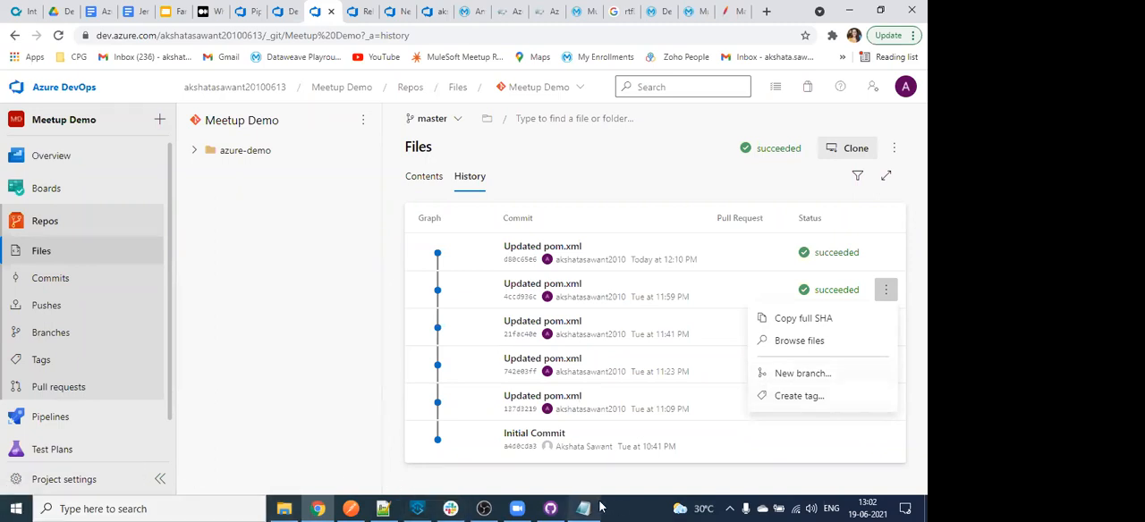
- Switch to GitHub Desktop, show the actions available for the reconnection strategy commit in the history, and return to Azure DevOps
{"action": "left_click", "coordinate": [550, 508]}
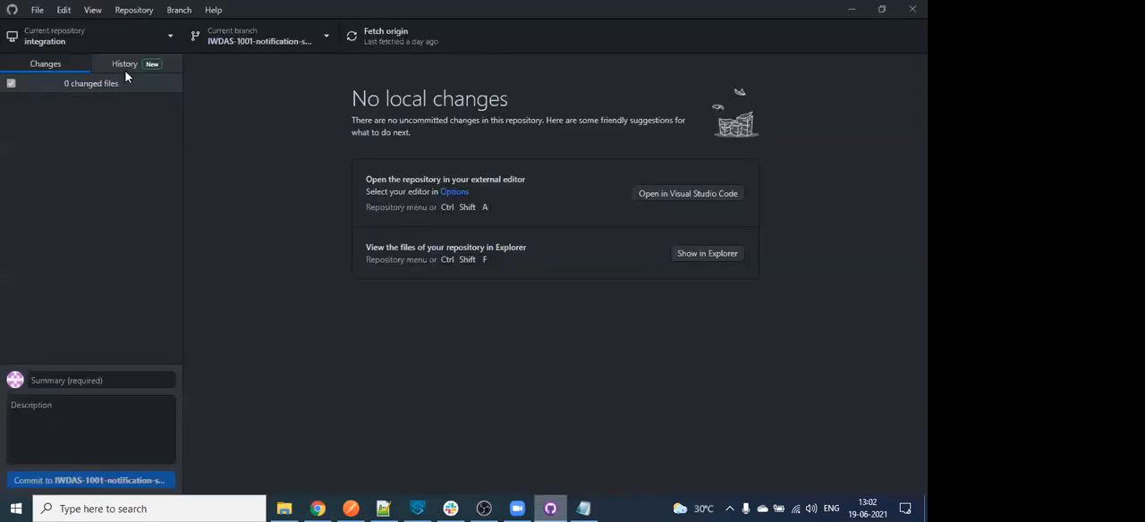
{"action": "left_click", "coordinate": [125, 64]}
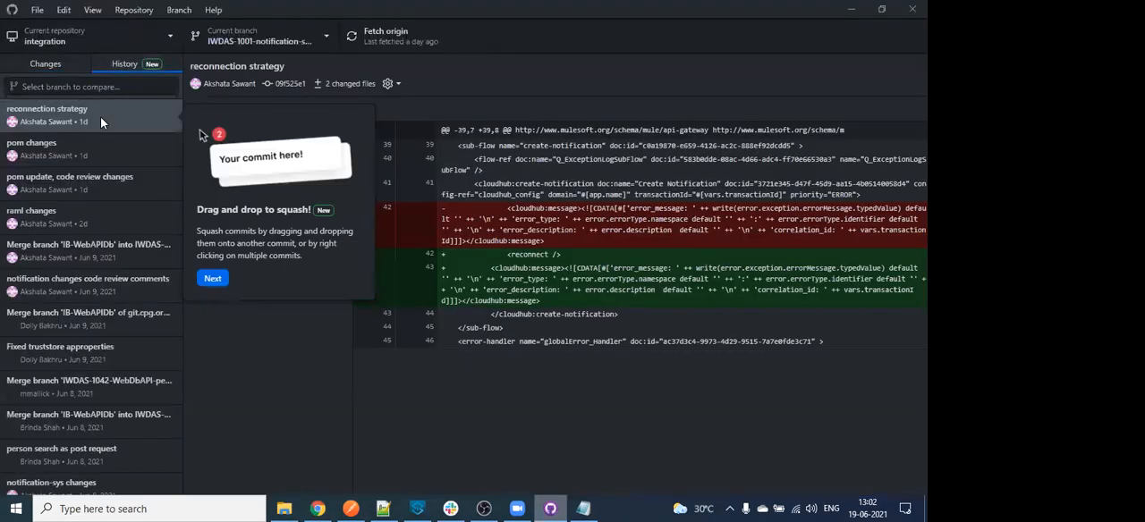
{"action": "right_click", "coordinate": [101, 115]}
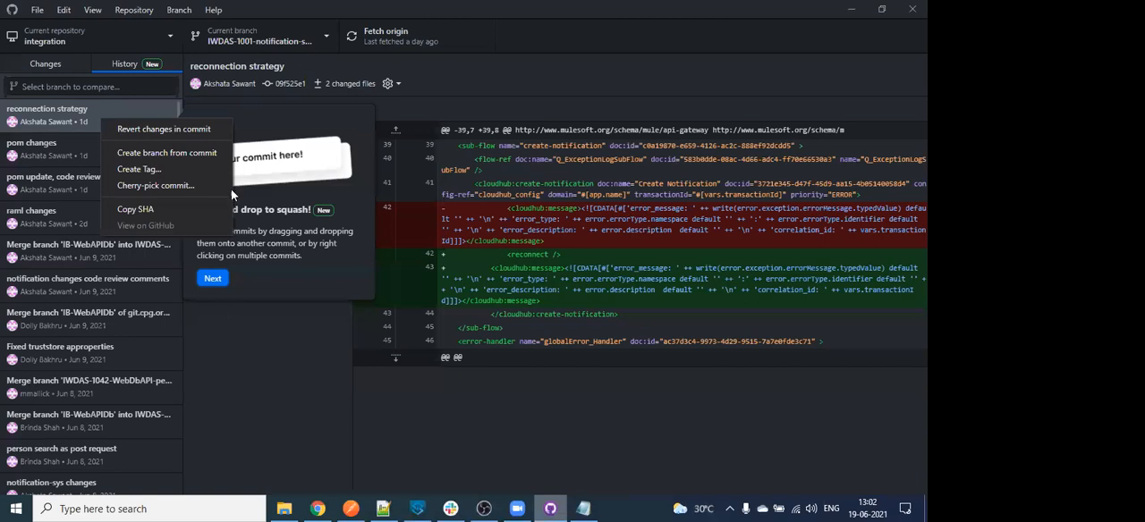
{"action": "key", "text": "alt+Tab"}
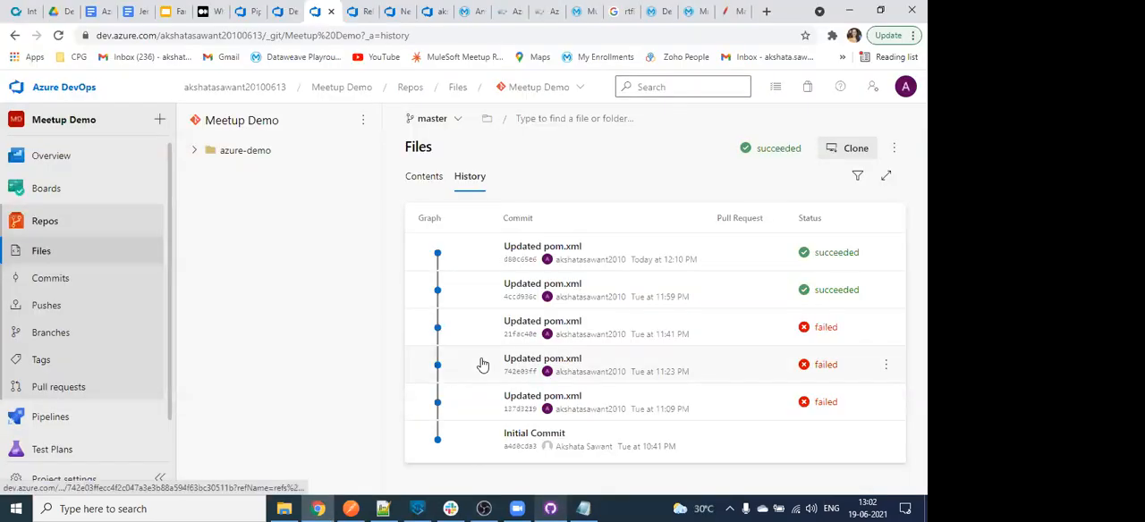